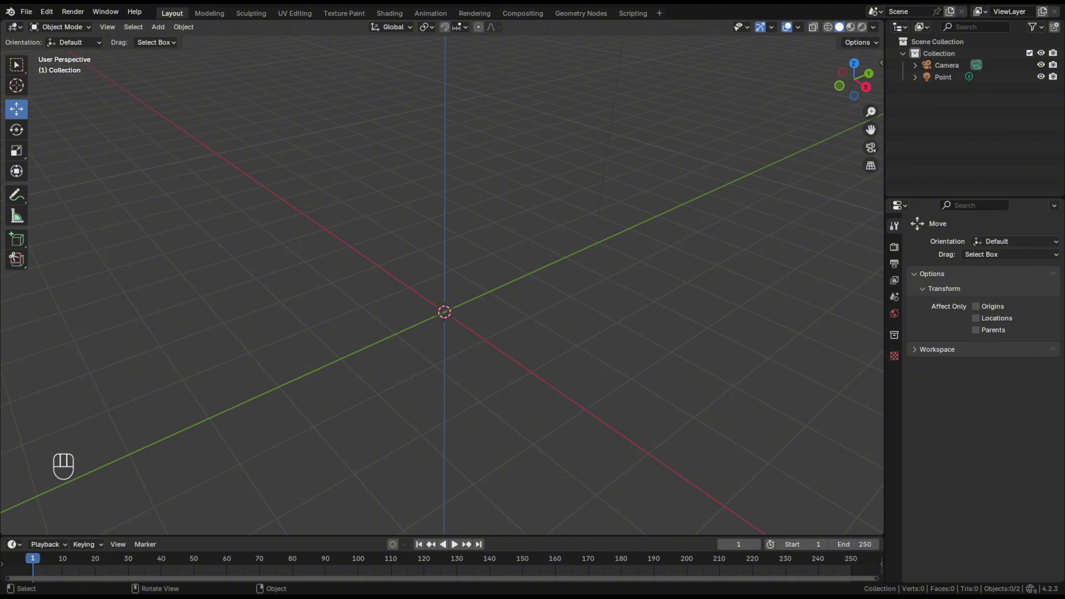
Step: View the scene through its camera
middle_drag(452, 347, 415, 322)
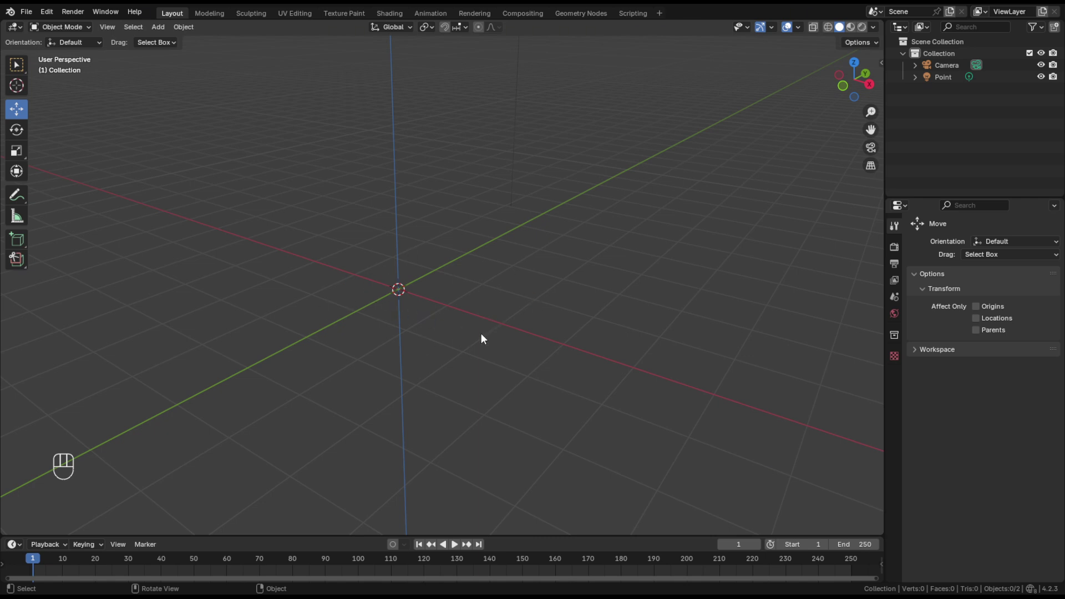
shift+middle_drag(412, 326, 435, 336)
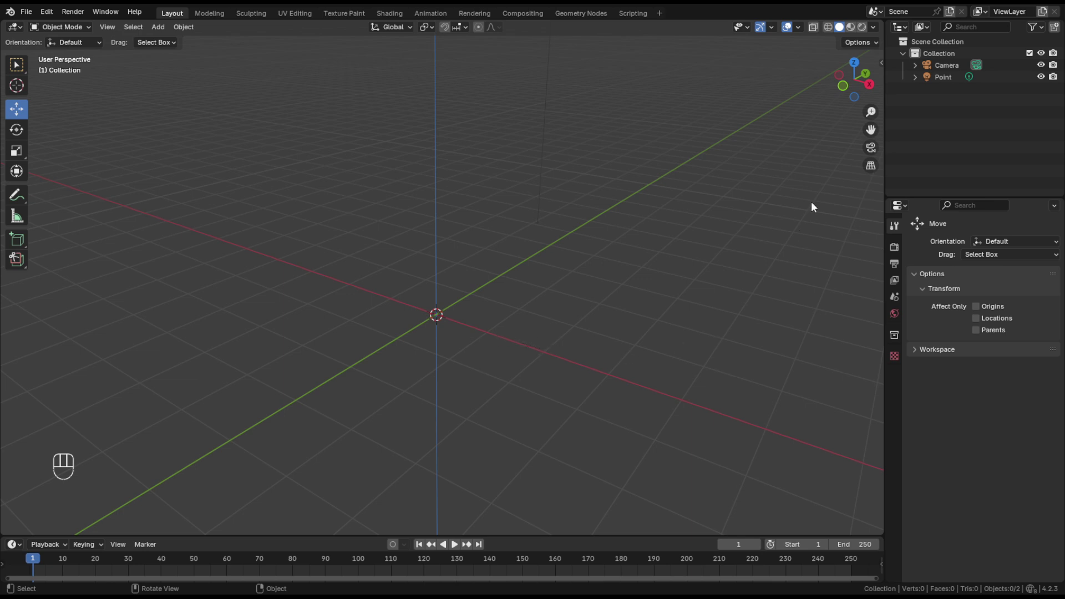
click(869, 150)
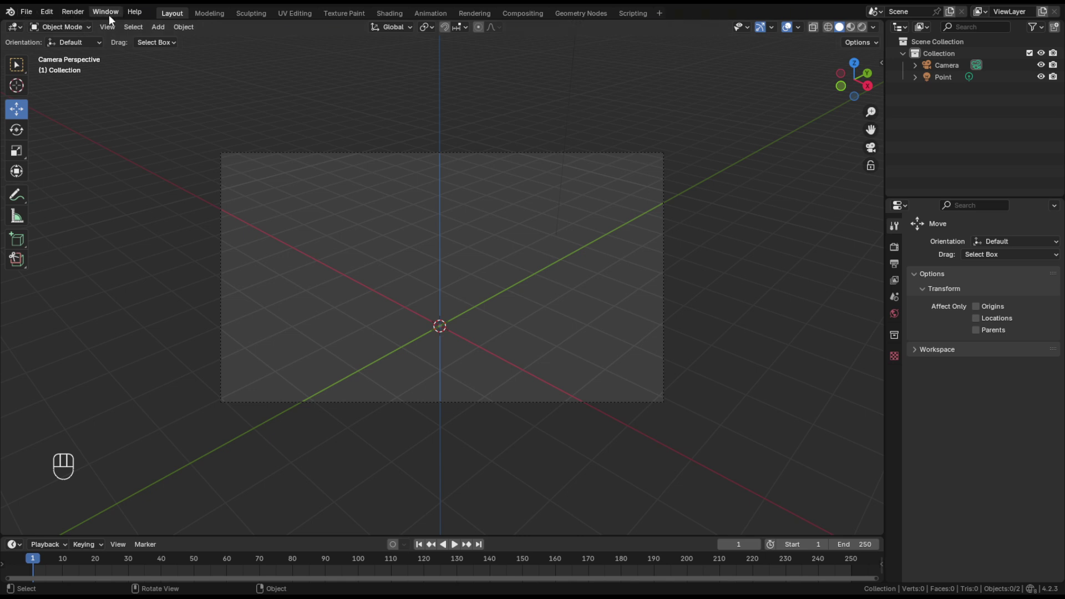
click(25, 12)
click(26, 12)
click(44, 12)
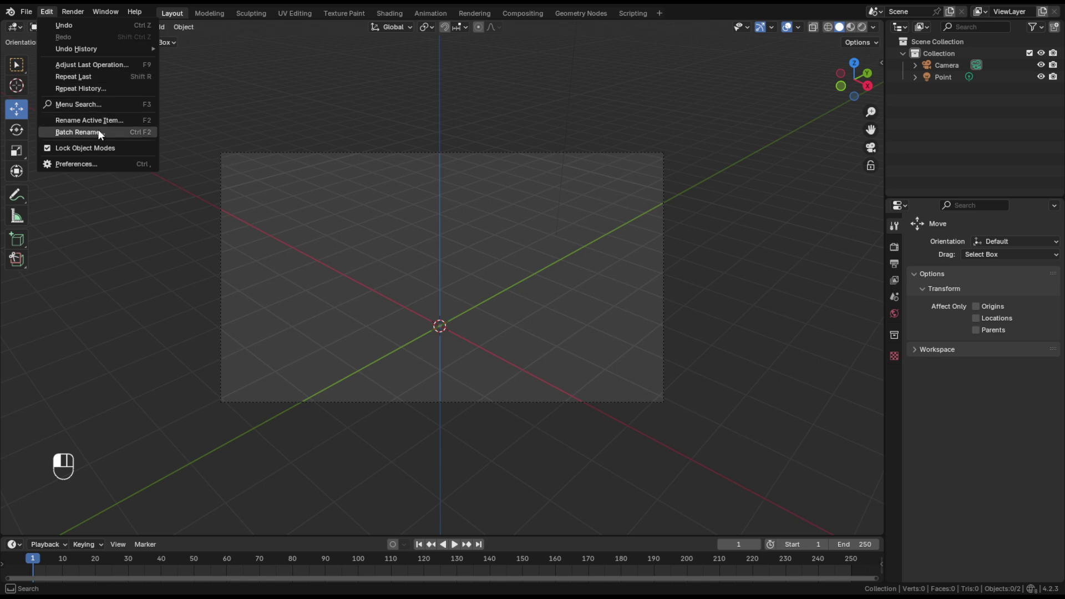
click(80, 13)
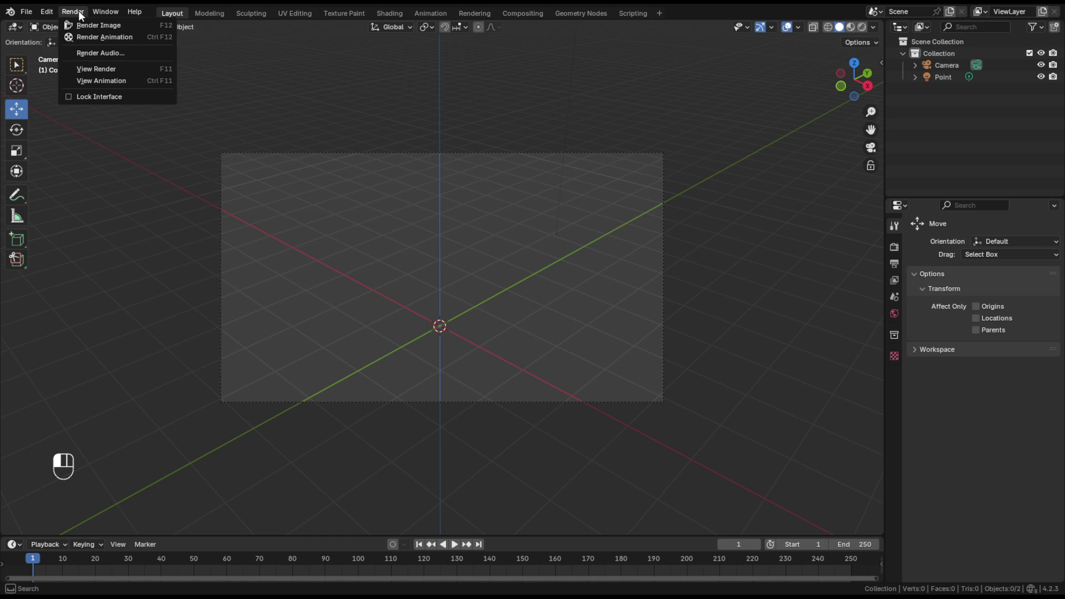
click(79, 12)
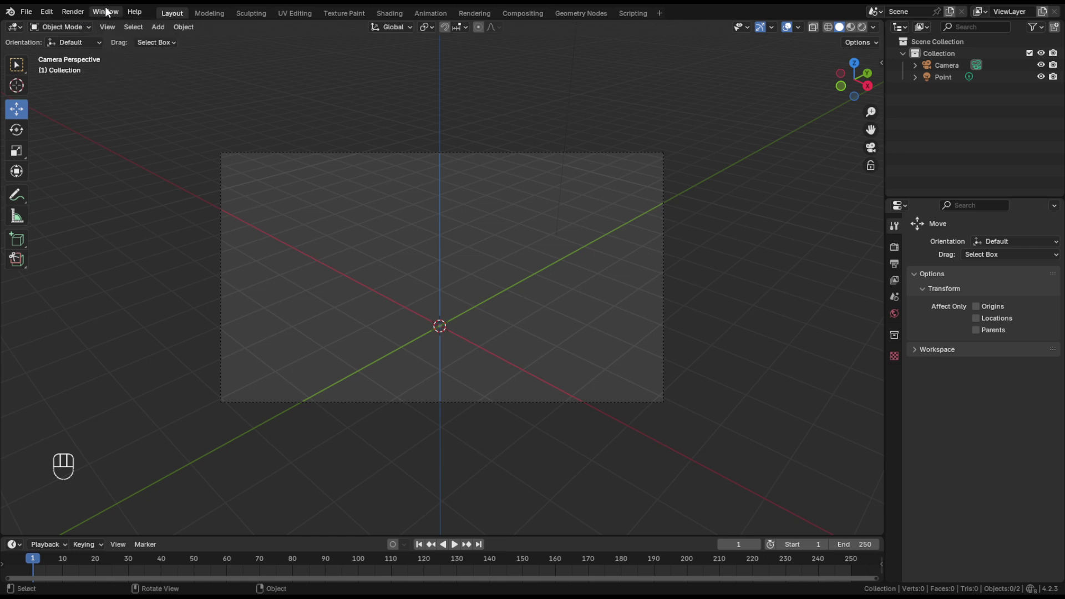
click(106, 12)
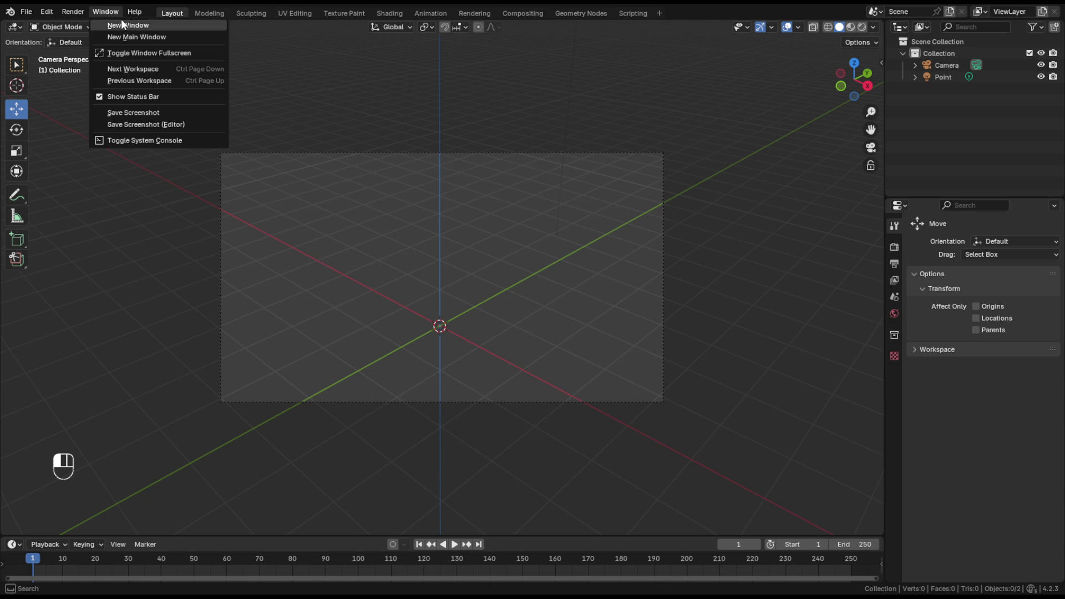
click(111, 12)
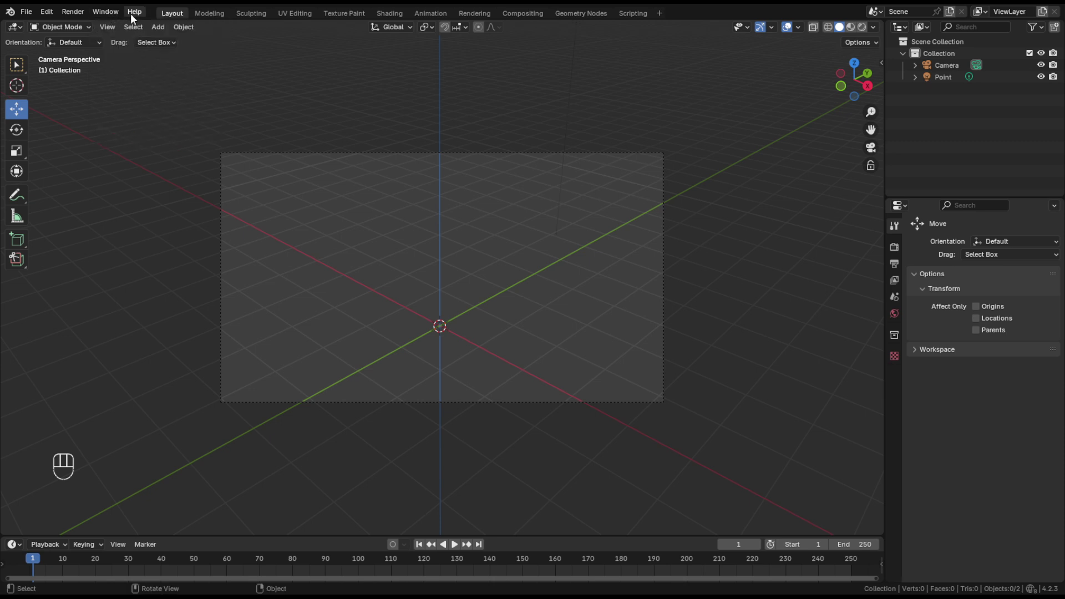
click(131, 14)
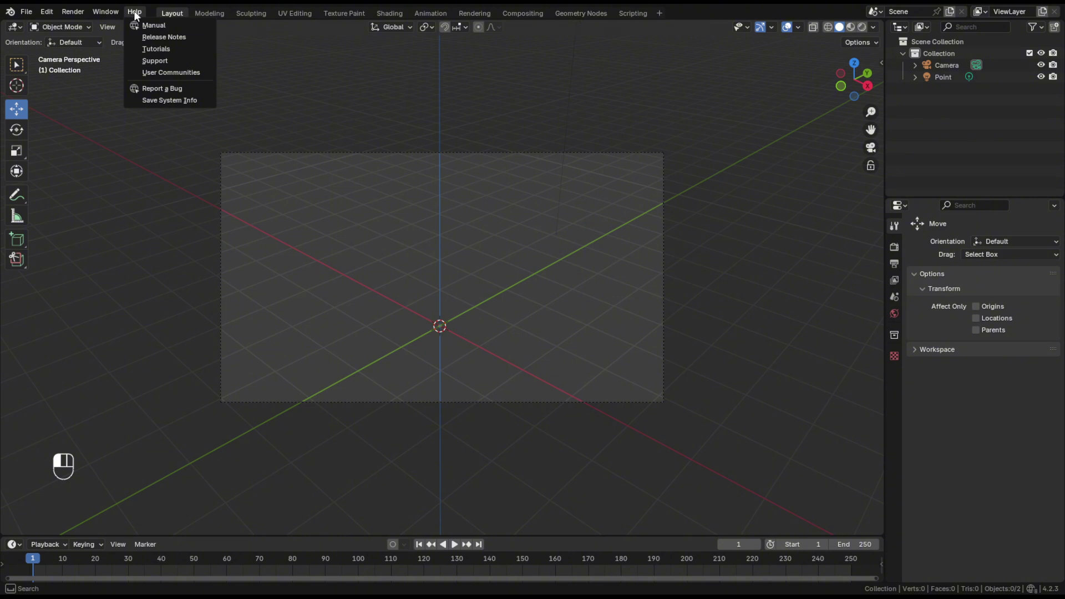
click(135, 14)
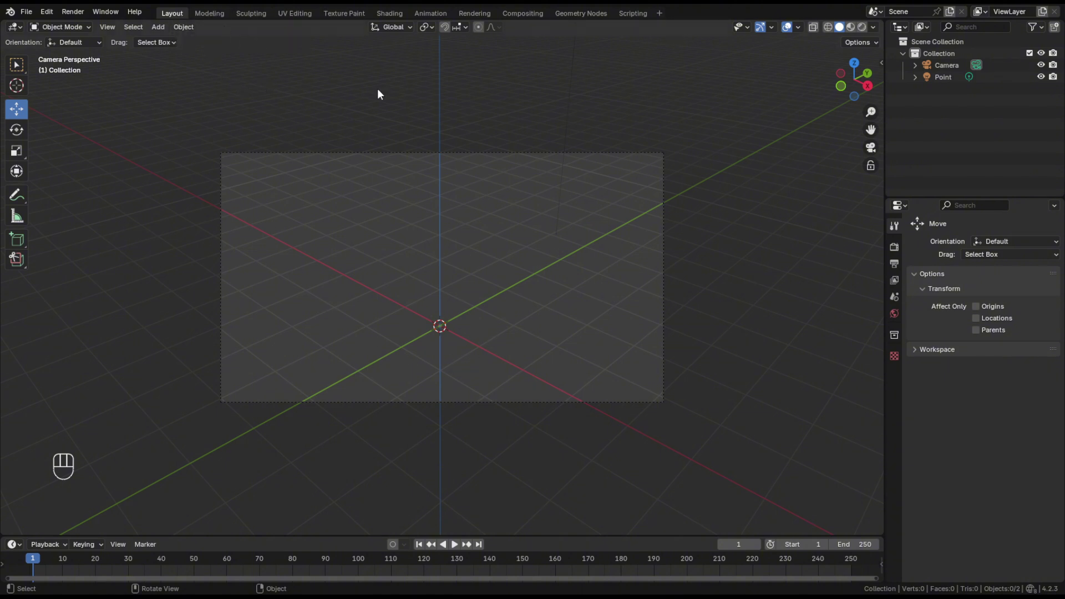
Step: Leave the camera view and look over the Modeling, Sculpting, UV Editing, Texture Paint, Compositing and Geometry Nodes workspaces, ending in Layout
click(870, 148)
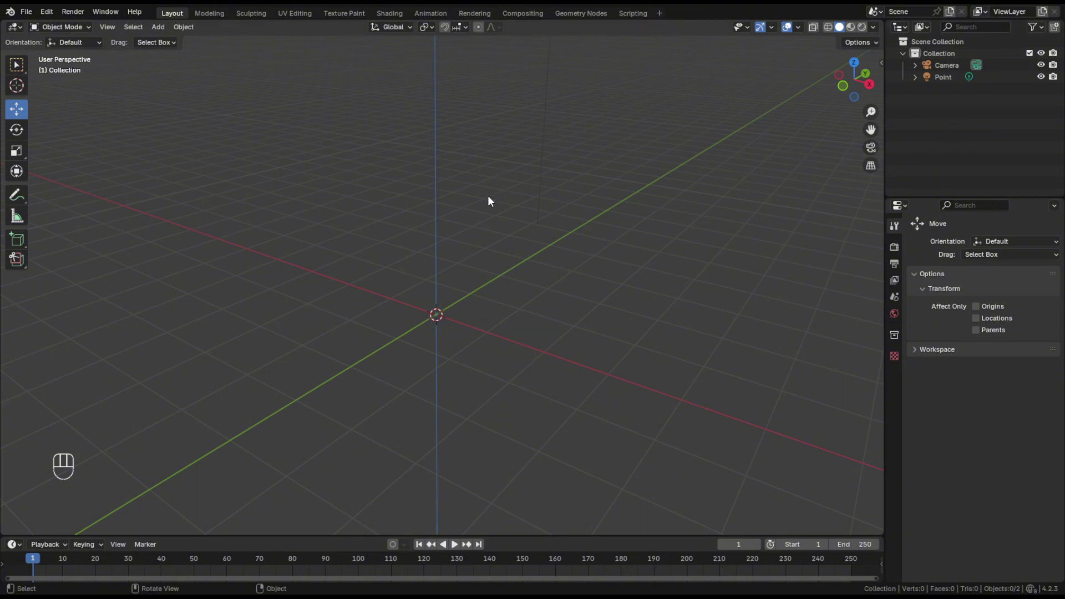
click(218, 17)
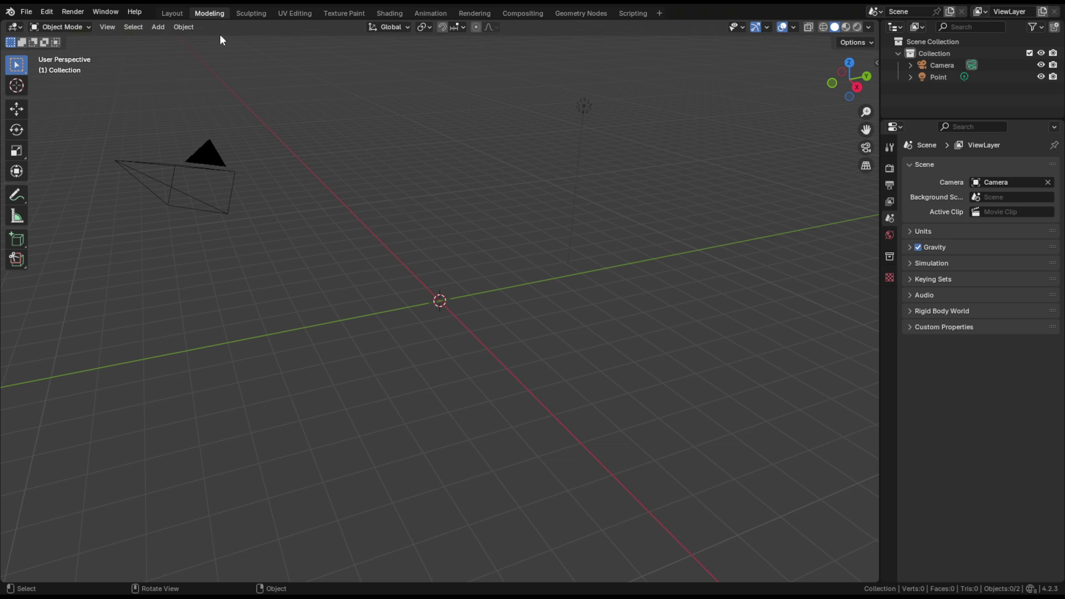
click(253, 12)
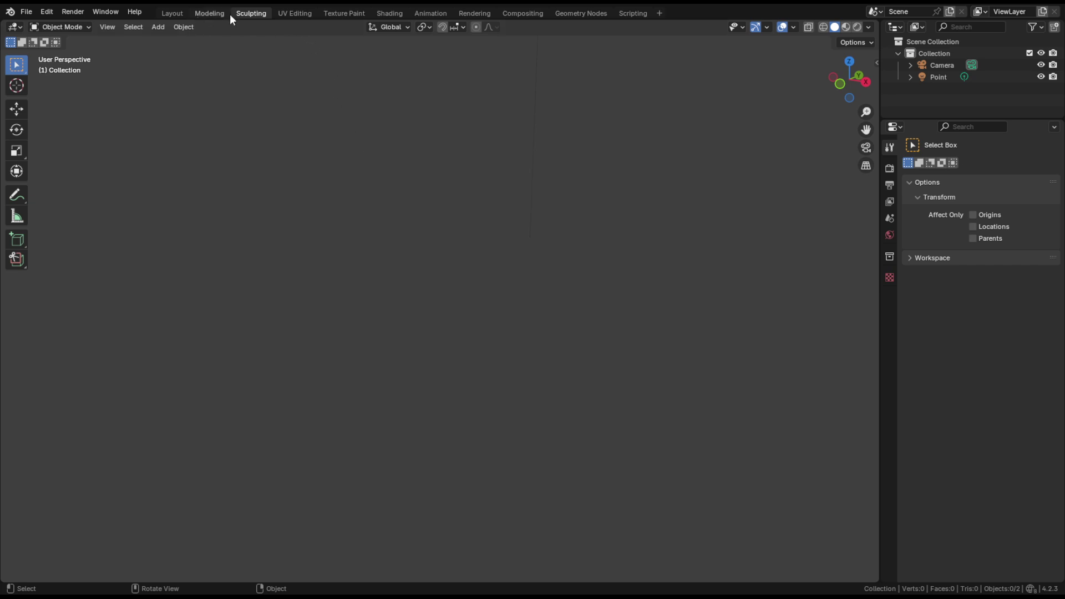
click(299, 14)
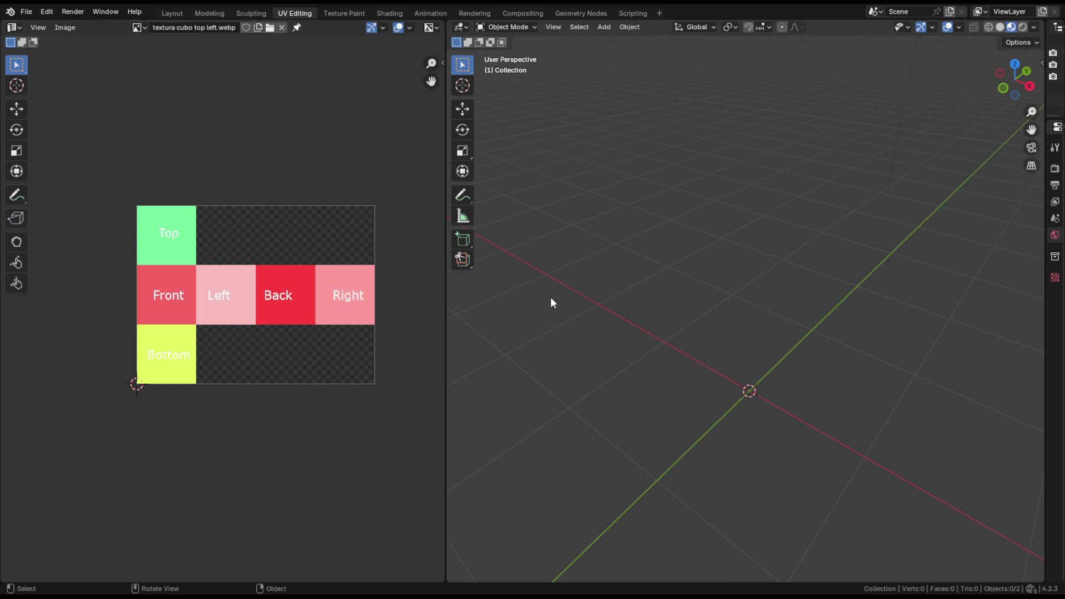
click(344, 14)
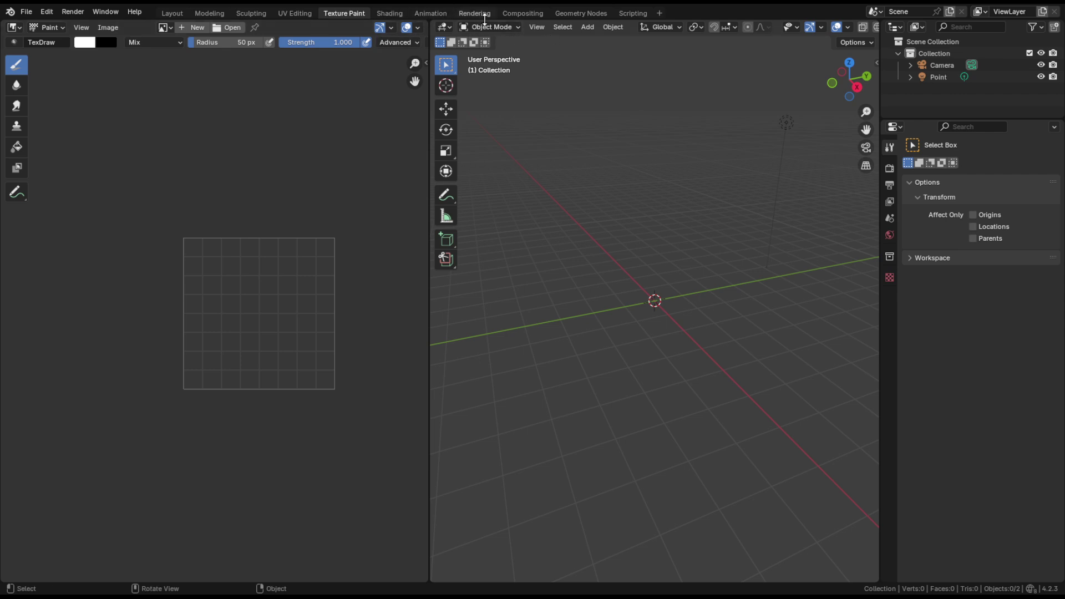
click(527, 13)
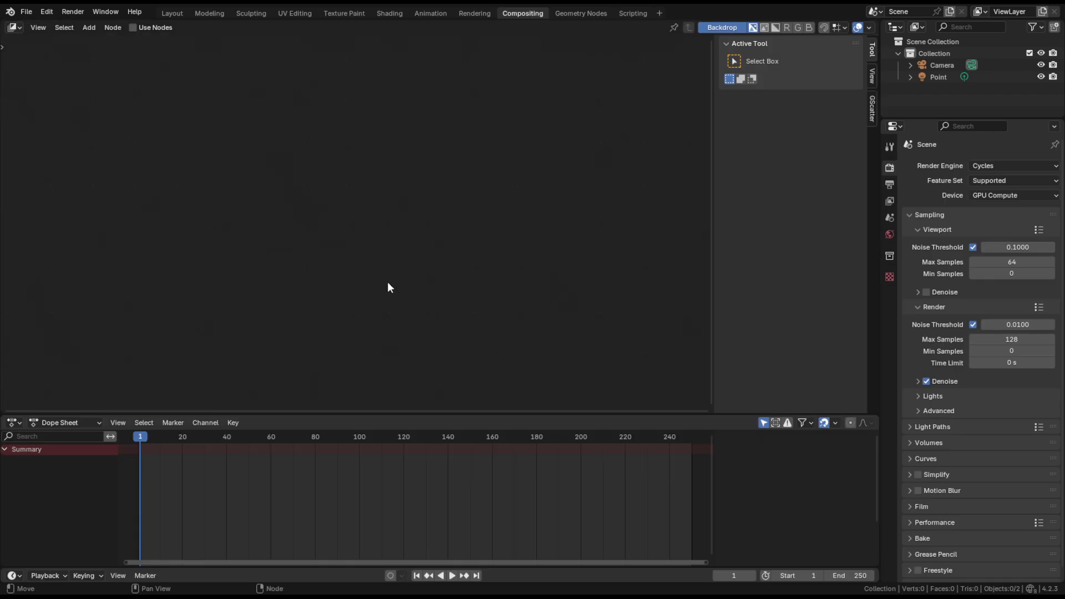
click(171, 13)
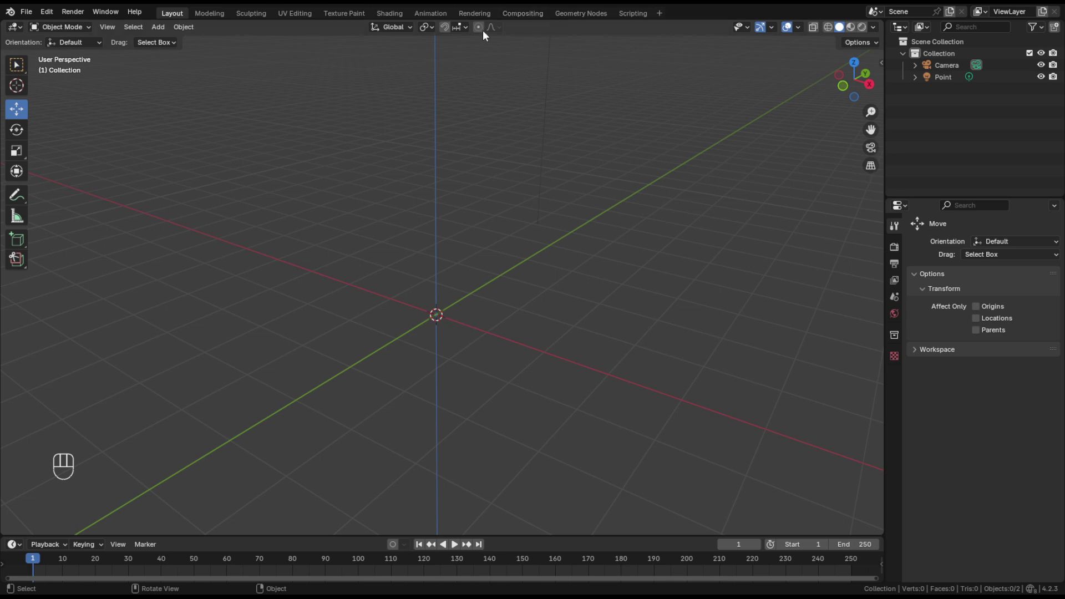
click(581, 13)
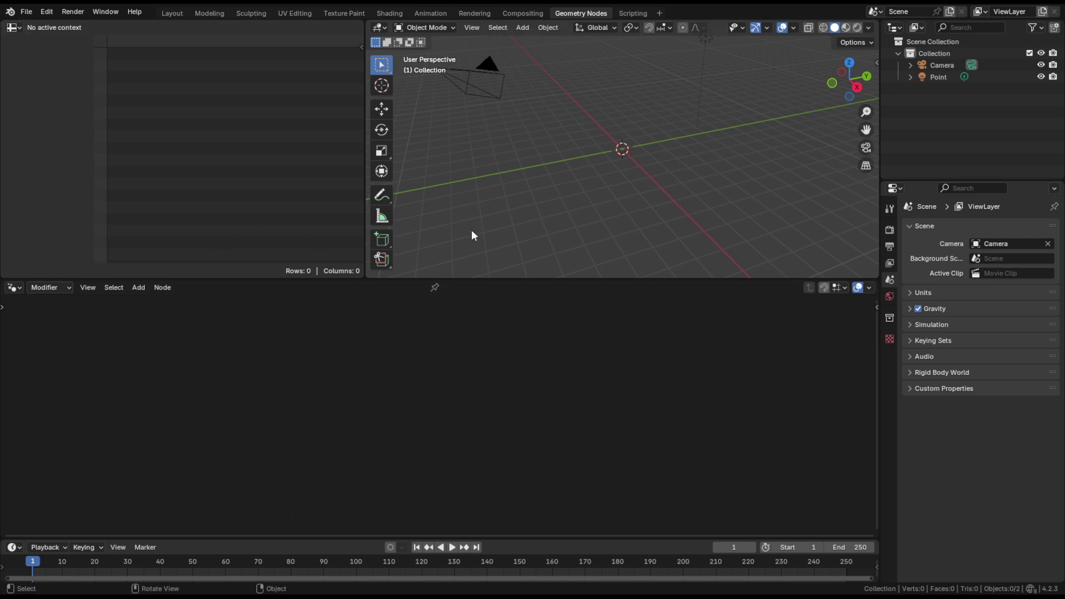
click(171, 13)
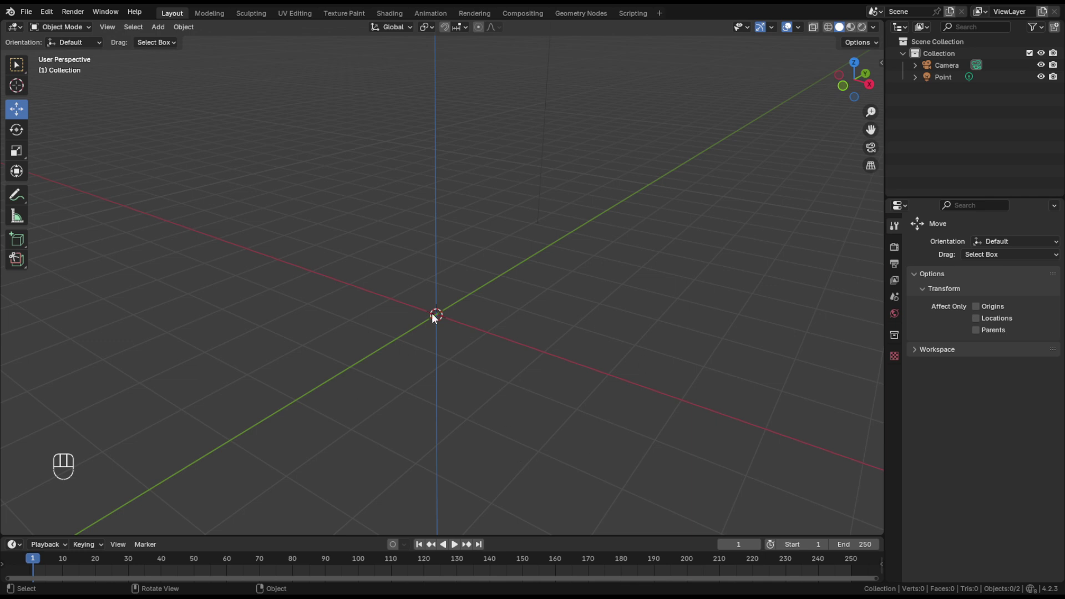
Step: Examine the empty scene from above and below by orbiting the viewport vertically in fixed increments around the origin
click(108, 27)
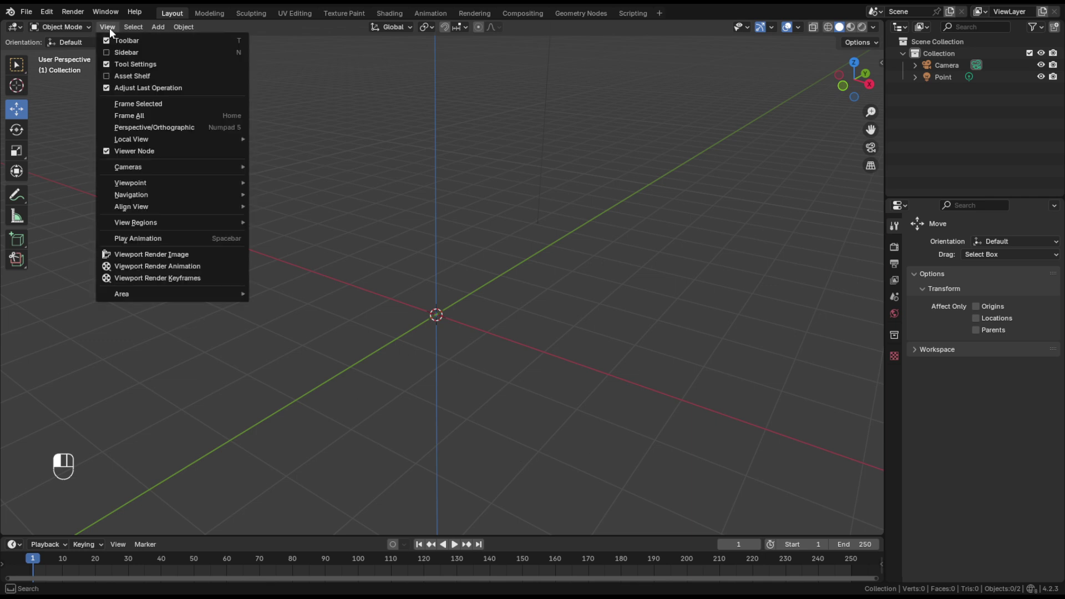
mouse_move(164, 195)
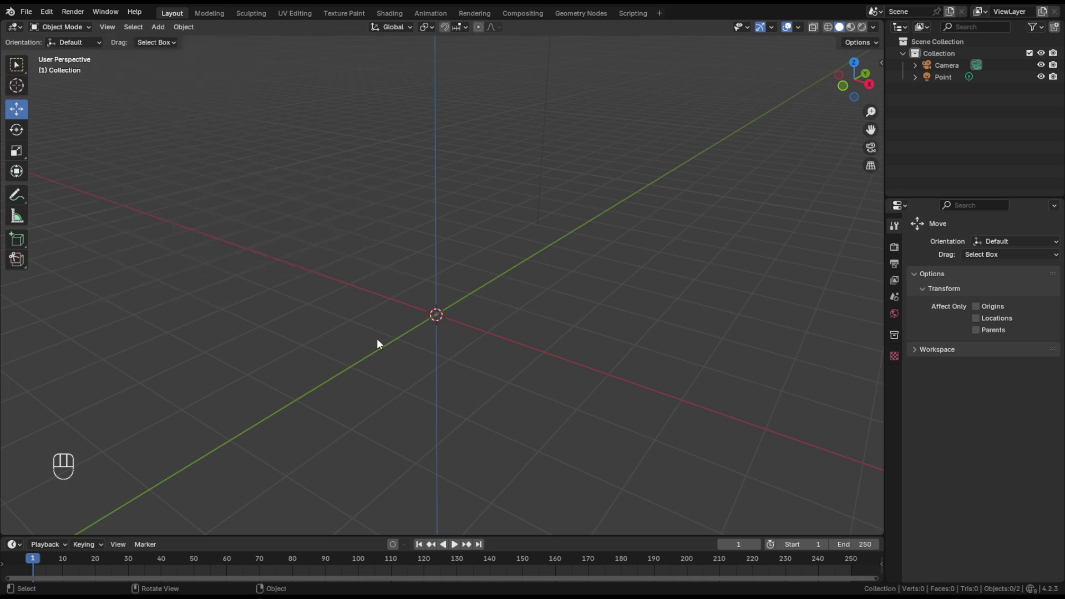
key(KP_8)
key(KP_8)
key(KP_8)
key(KP_8)
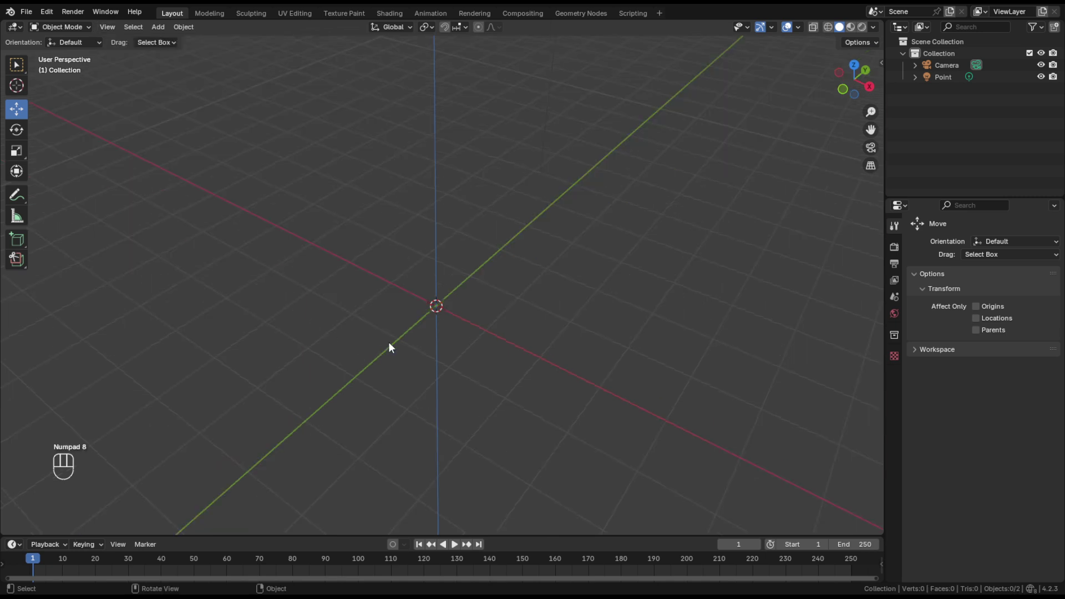
key(KP_8)
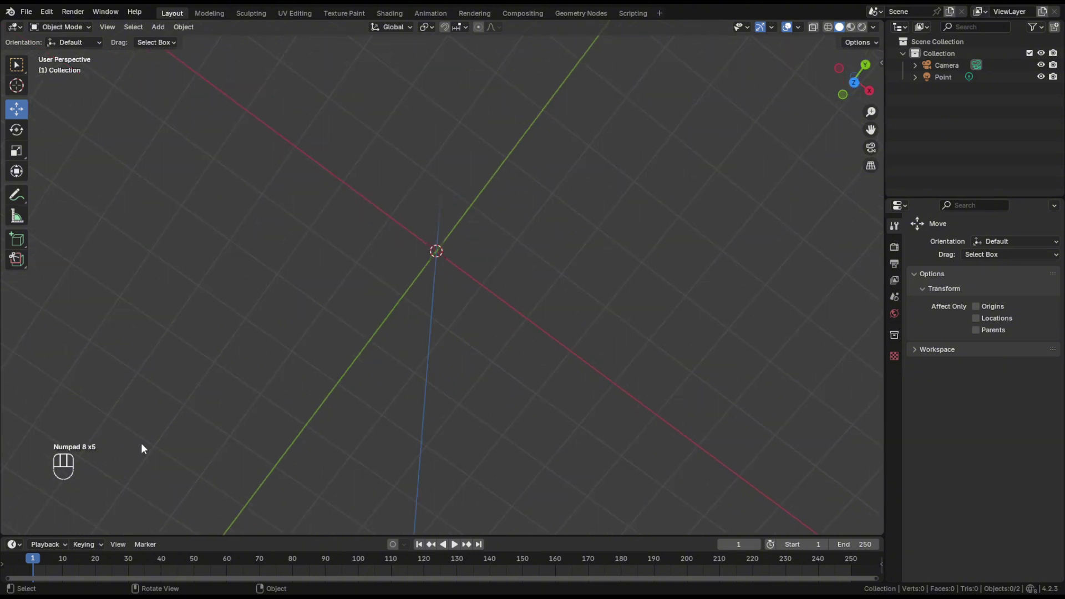
key(KP_8)
key(KP_2)
key(KP_2)
key(KP_2)
key(KP_2)
key(KP_2)
key(KP_2)
key(KP_2)
key(KP_2)
key(KP_2)
key(KP_2)
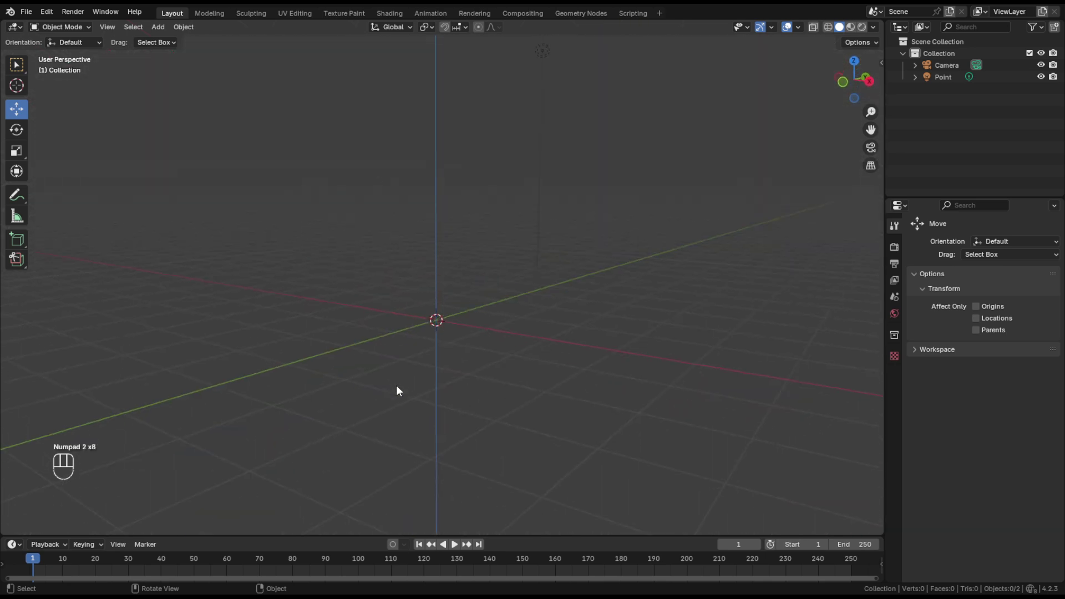
key(KP_8)
key(KP_8)
key(KP_8)
key(KP_8)
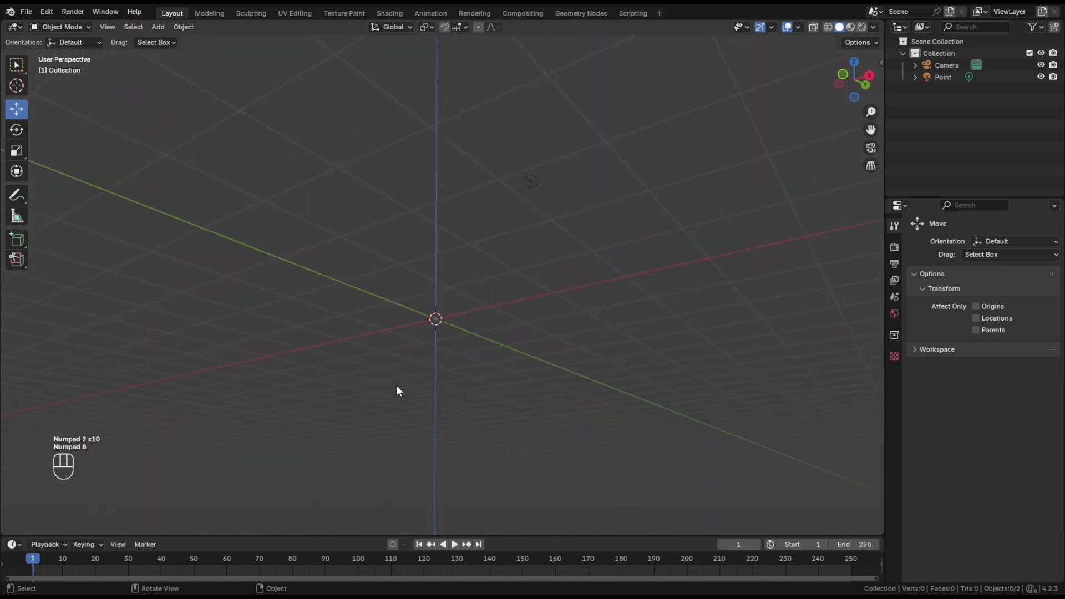
key(KP_8)
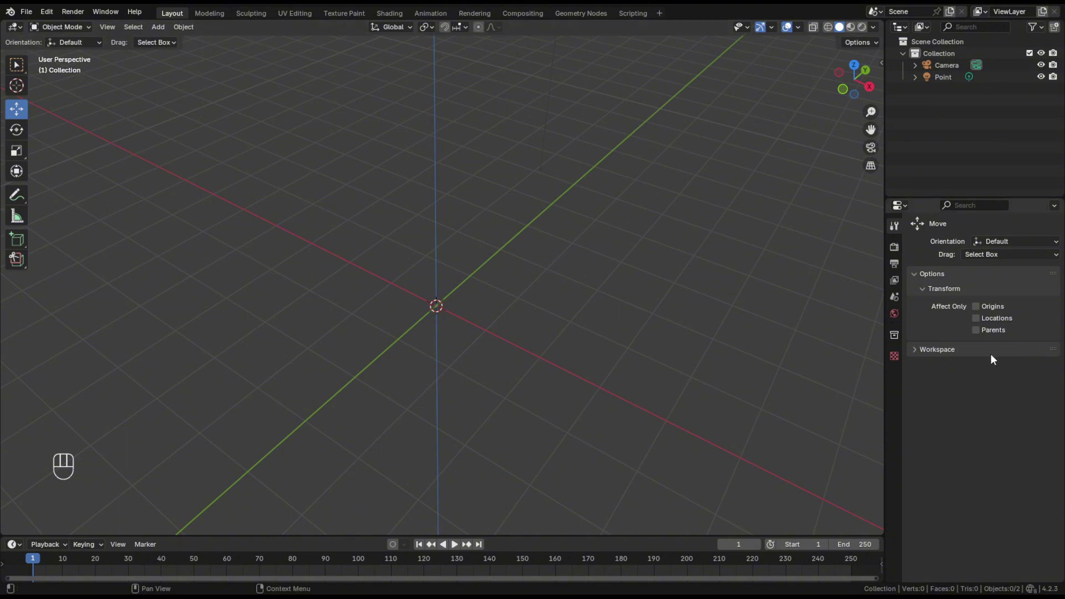
mouse_move(531, 344)
middle_down()
mouse_move(542, 357)
mouse_move(525, 353)
middle_up()
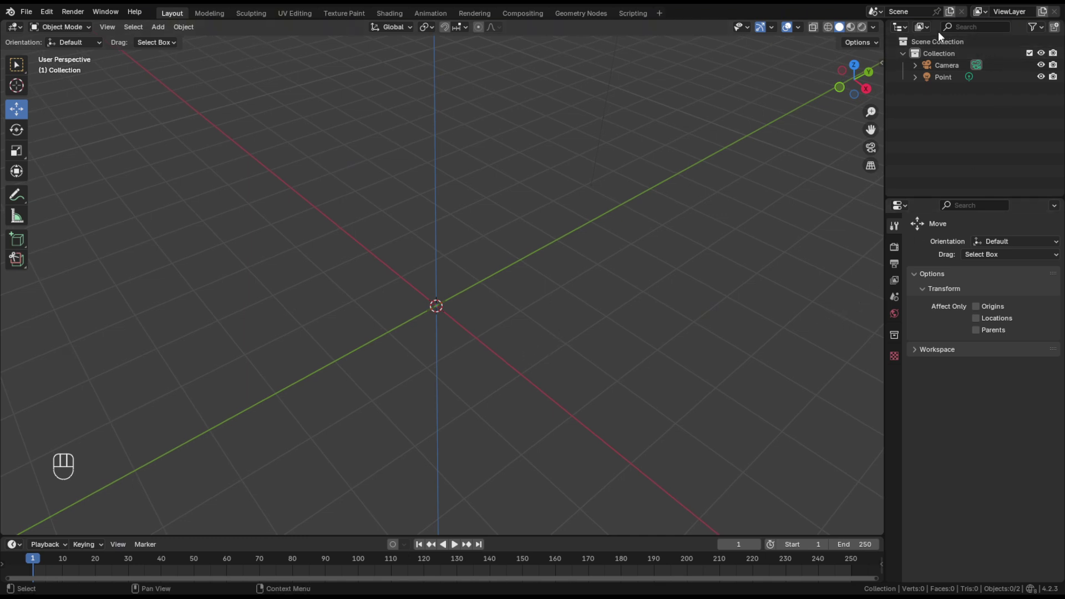
Step: Make the Outliner area taller by shrinking the Properties editor beneath it
click(903, 28)
drag(920, 198, 923, 331)
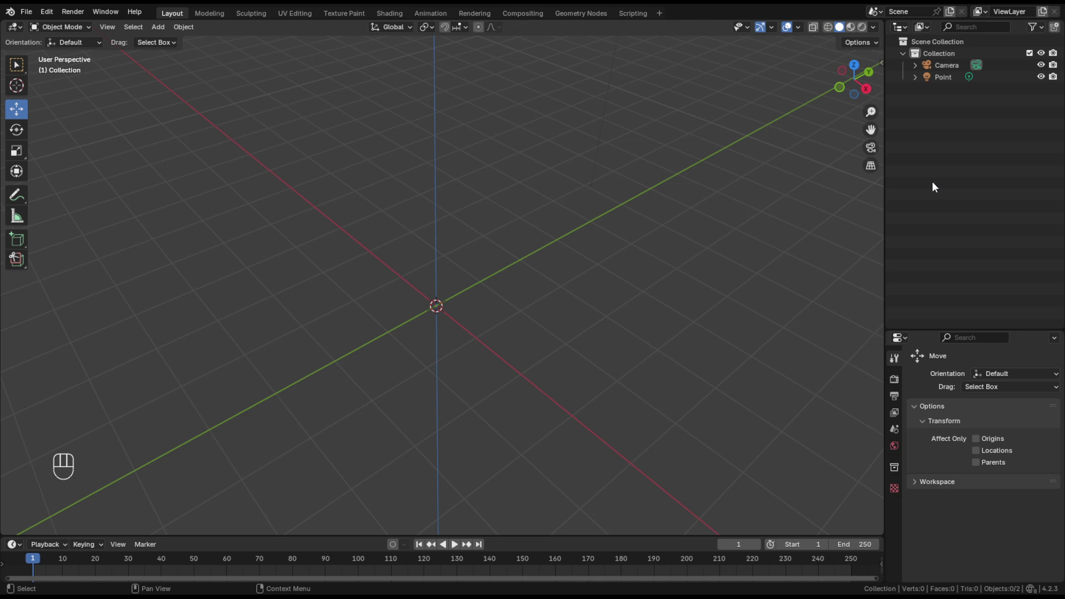
click(452, 339)
Step: Add a cube mesh at the world origin
click(158, 26)
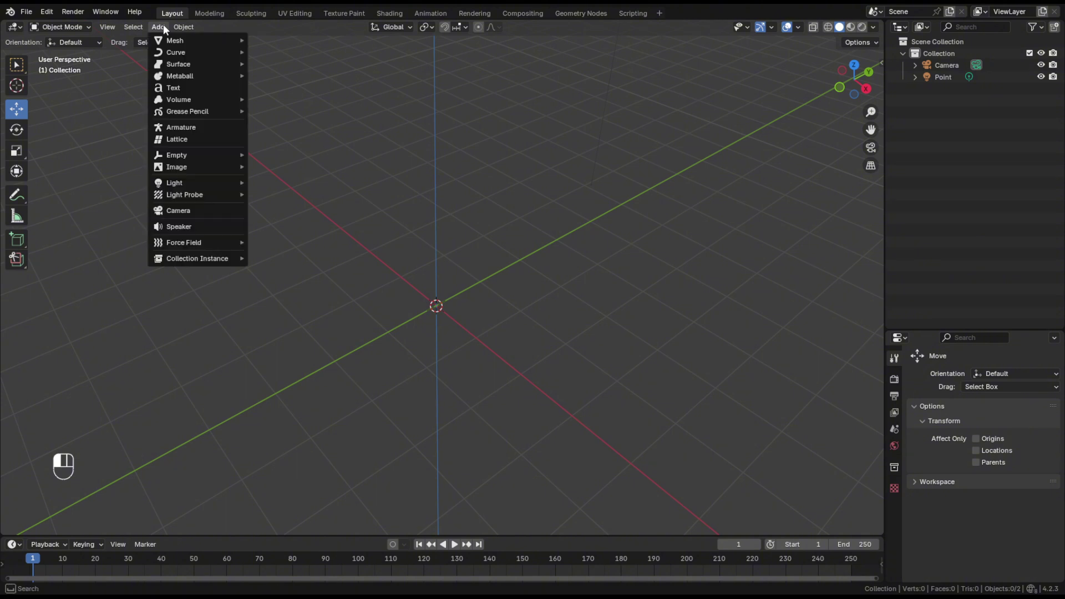
mouse_move(172, 44)
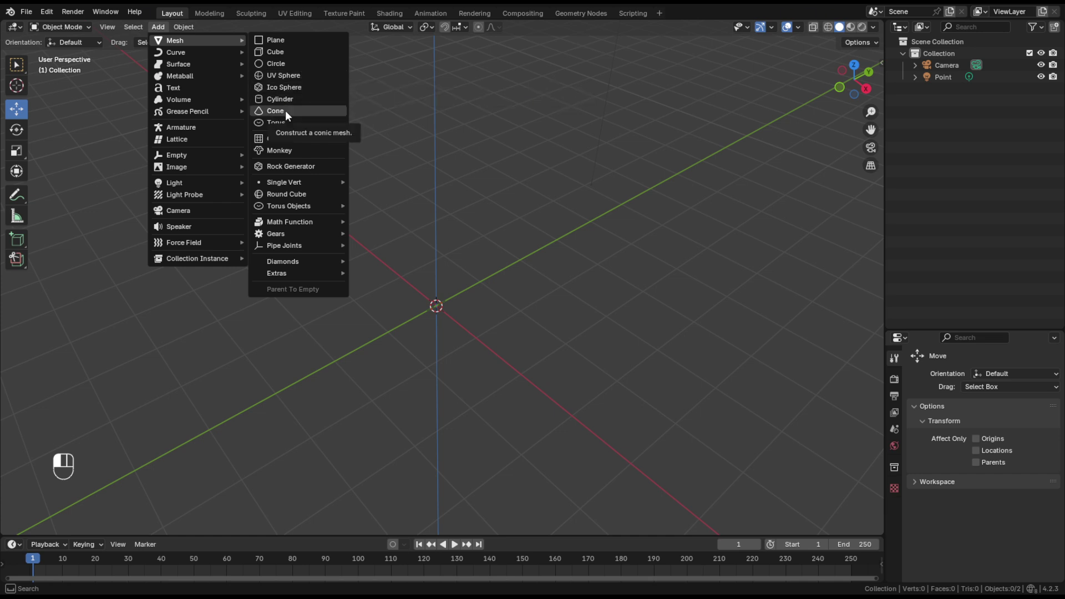
click(279, 54)
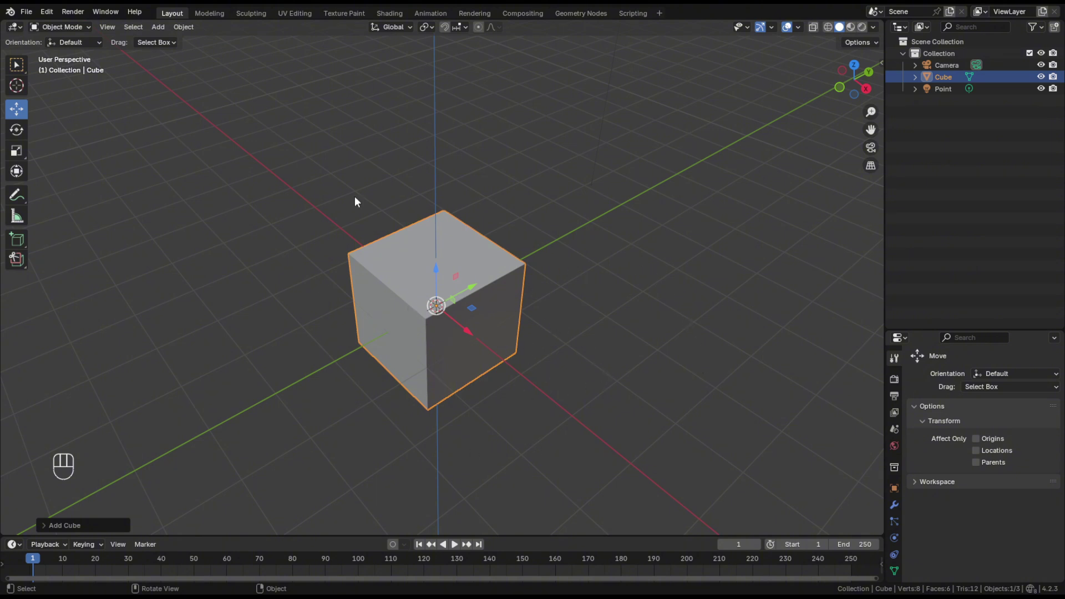
Step: Set the newly added cube's size to 1 m in its creation settings
click(44, 525)
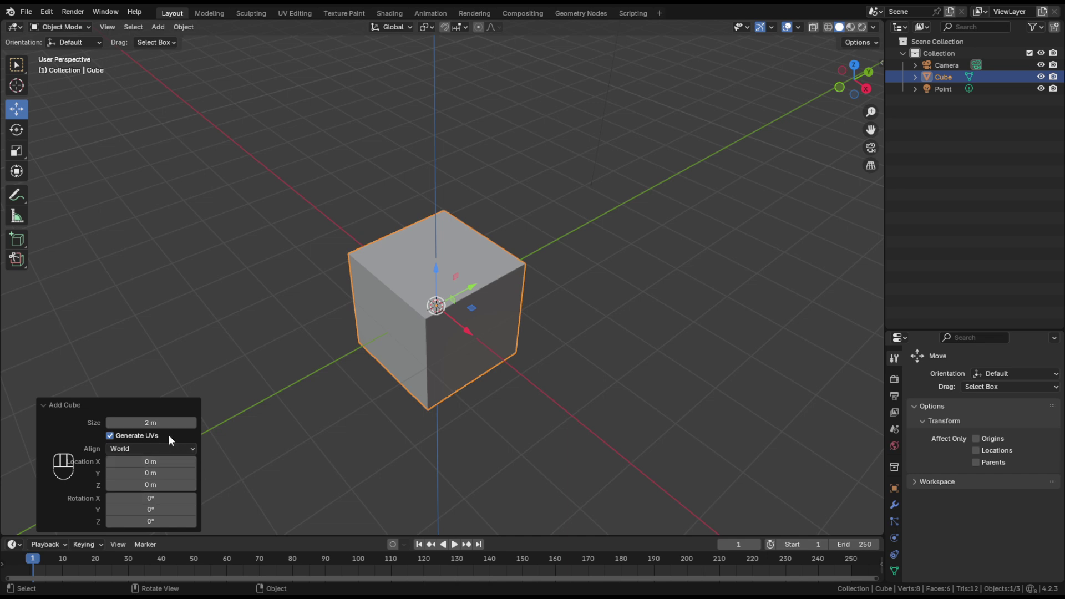
click(148, 448)
middle_drag(477, 375, 477, 350)
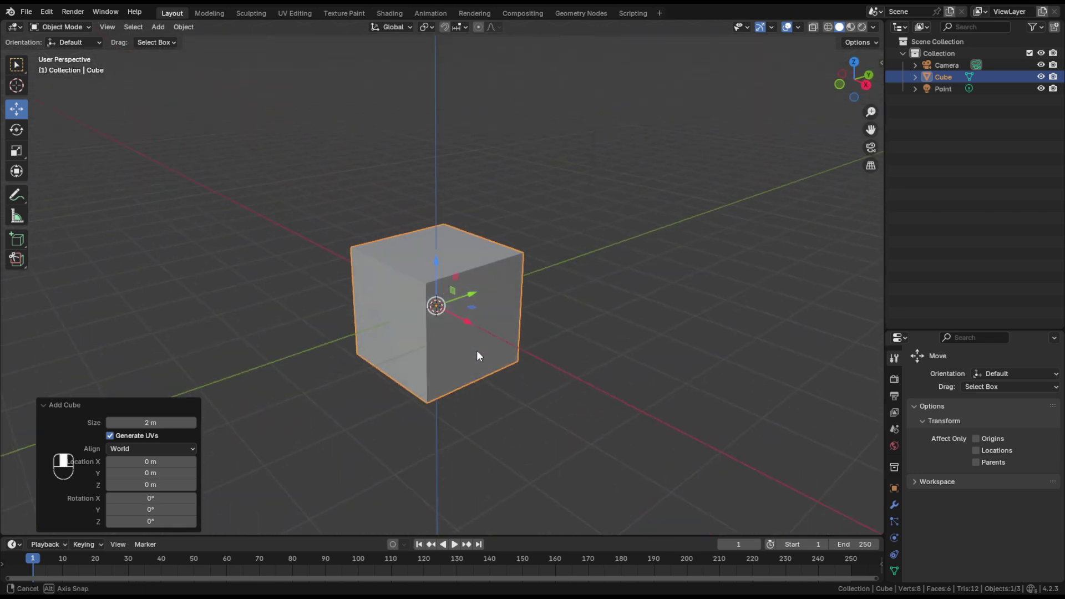
click(152, 424)
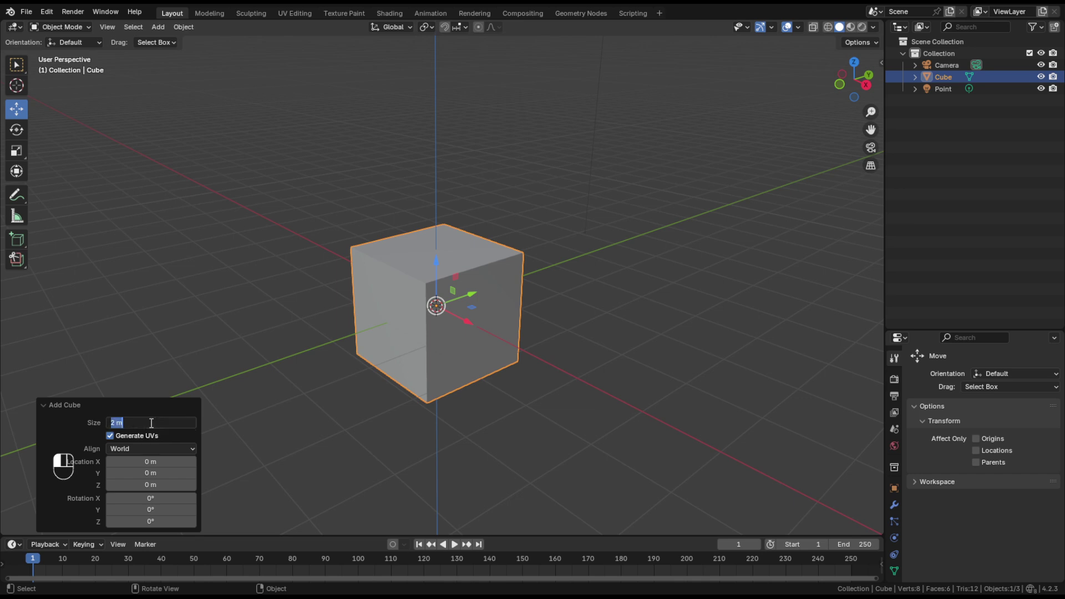
text(1)
key(Return)
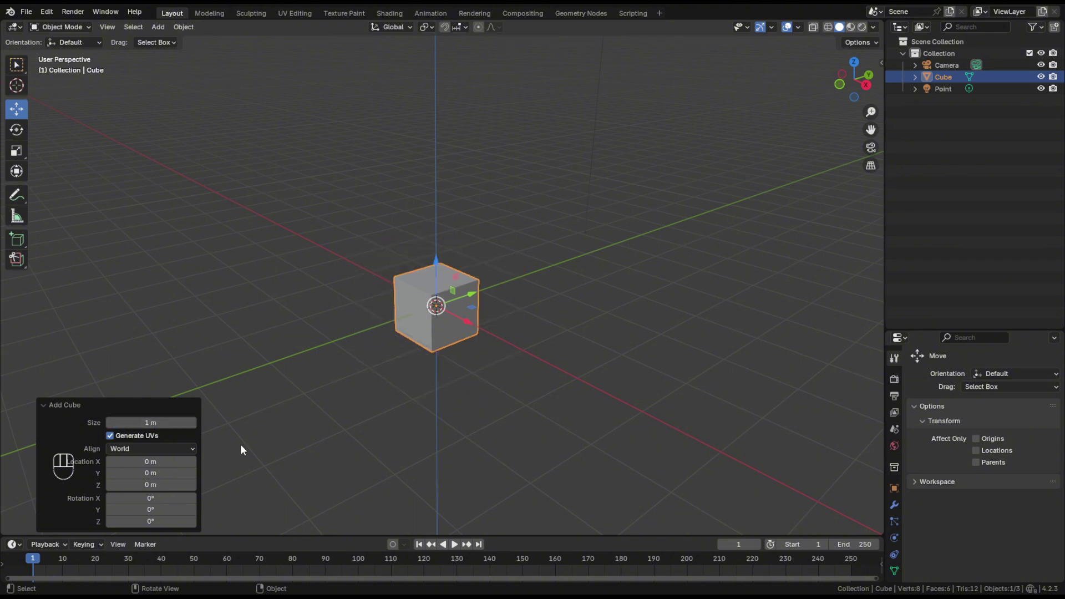
Step: Move the cube up along the Z axis until its base rests on the grid floor, then deselect it
click(487, 361)
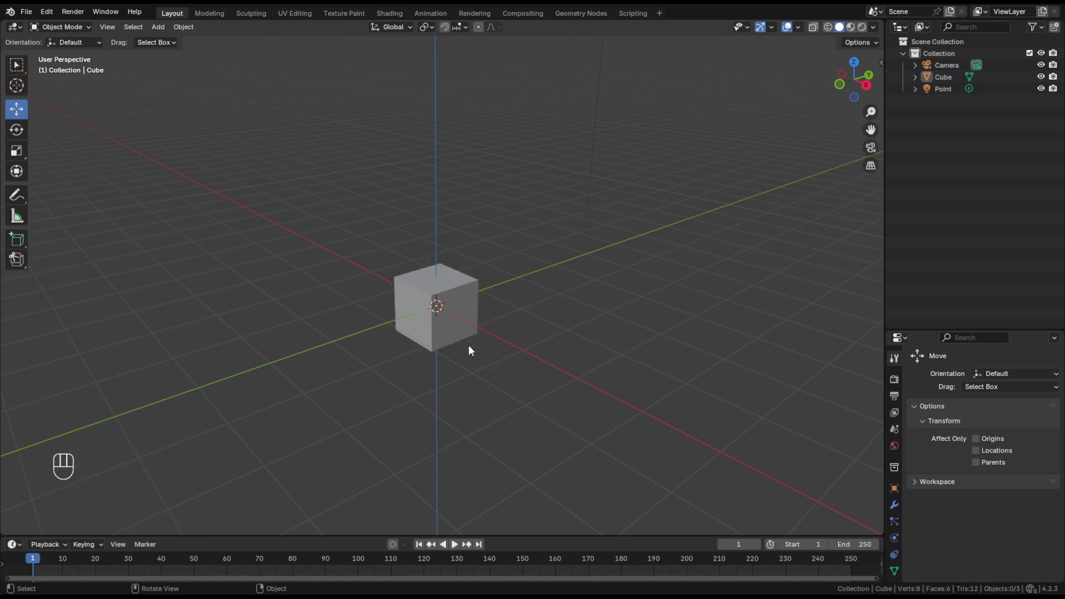
scroll(468, 344, up, 4)
click(457, 318)
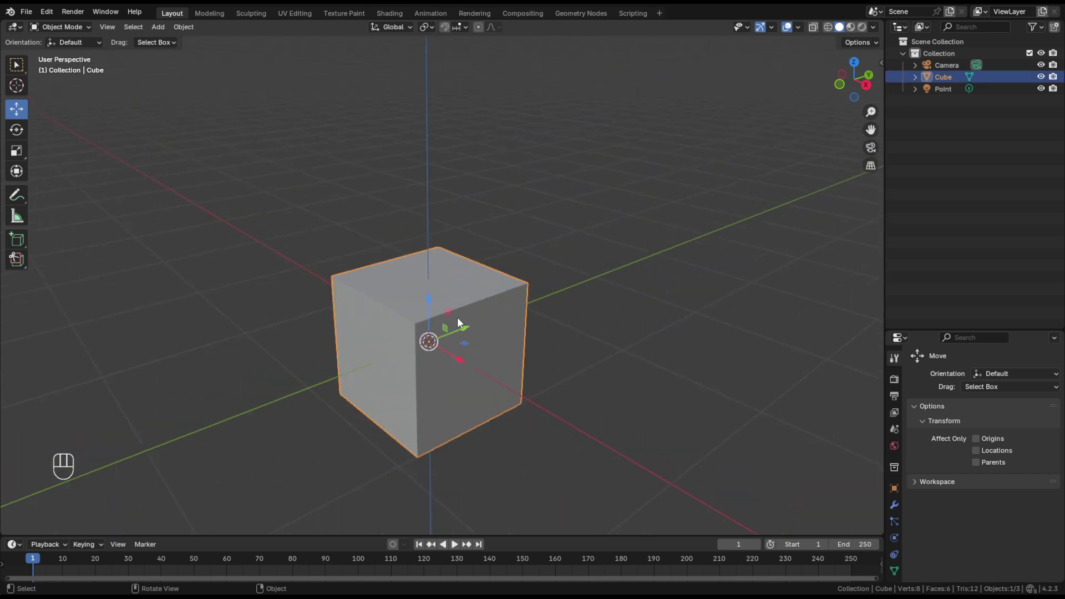
drag(430, 297, 432, 238)
middle_drag(425, 430, 501, 351)
click(538, 397)
scroll(410, 395, down, 2)
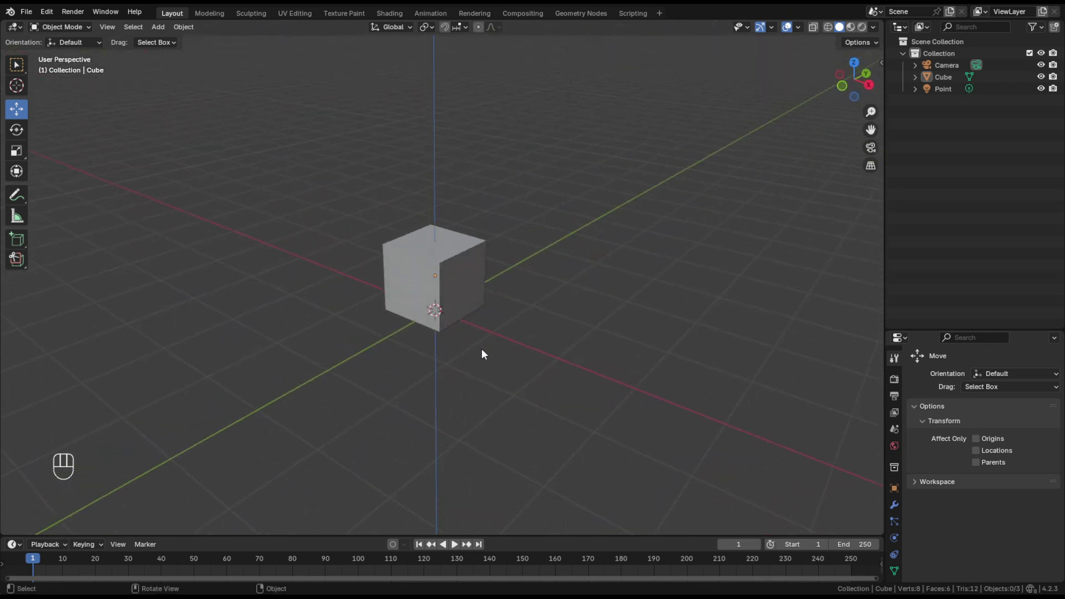
Step: Hide the Z axis line in the viewport overlays
click(873, 27)
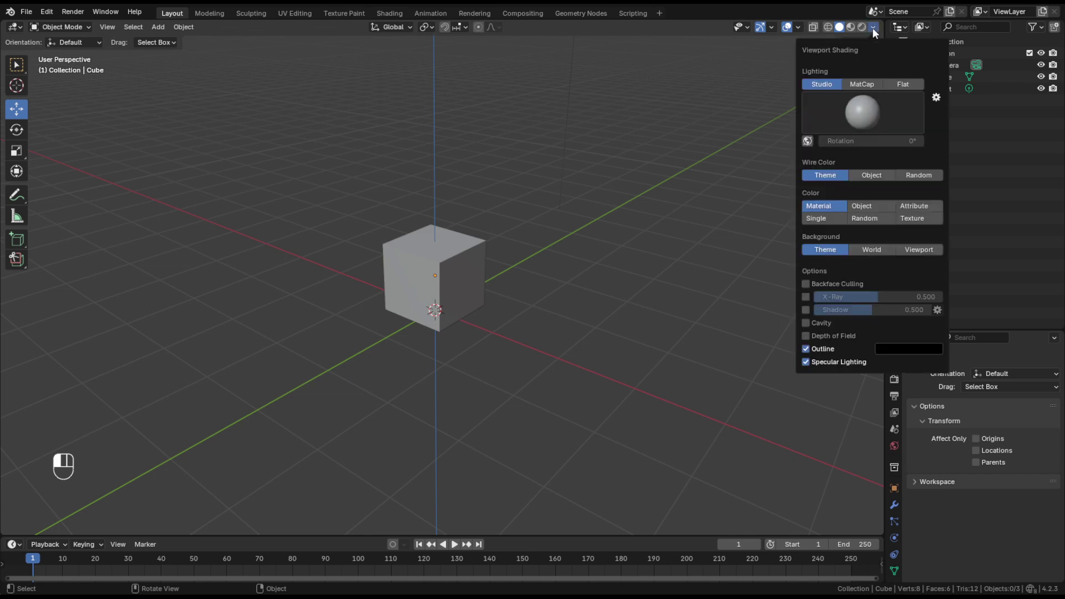
click(797, 29)
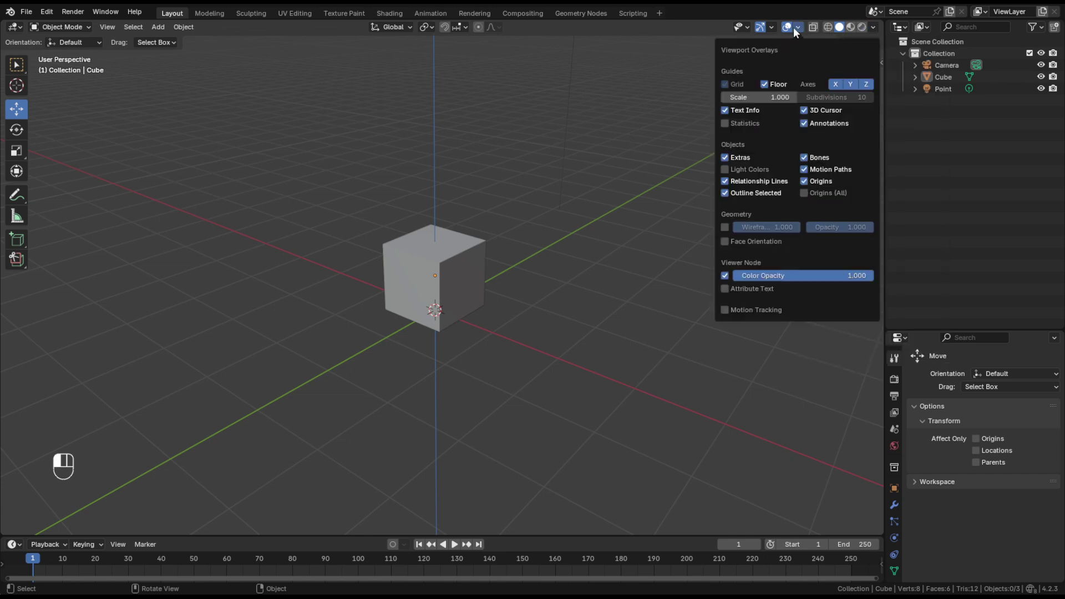
click(866, 85)
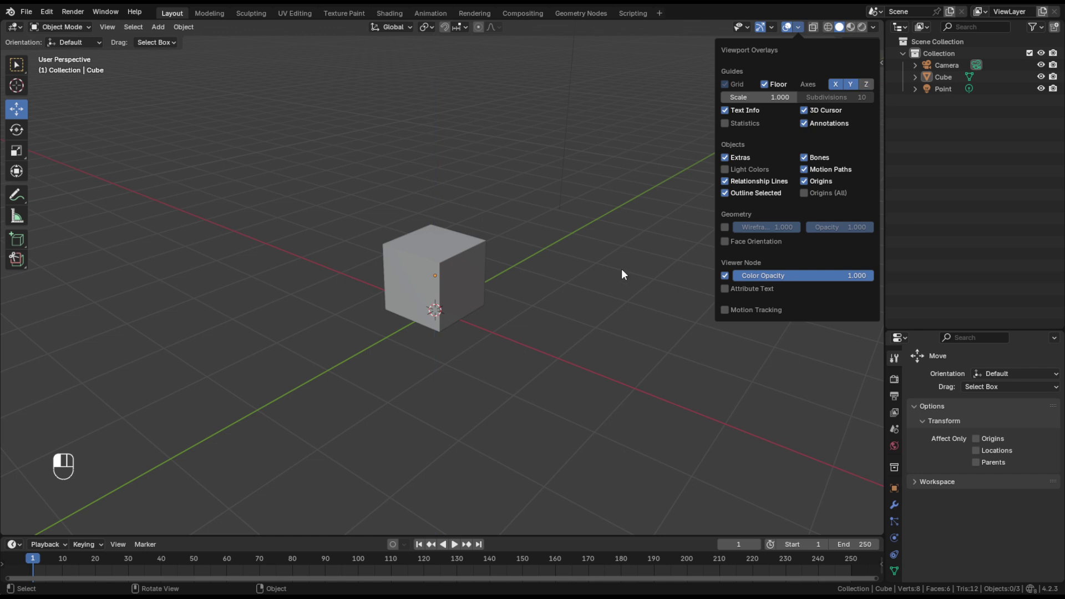
click(623, 274)
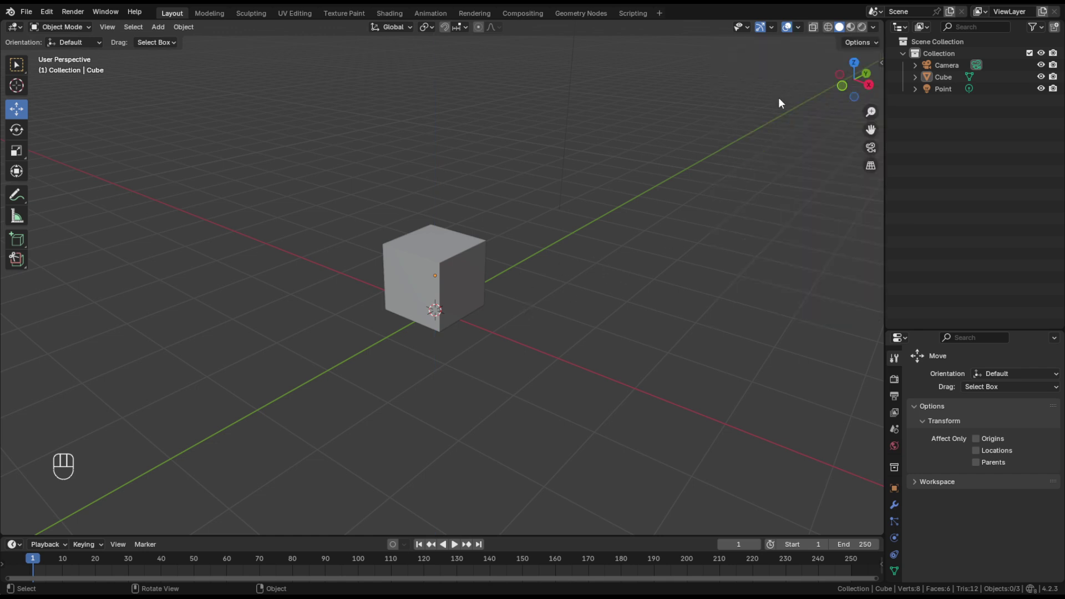
Step: Toggle the floor grid off and on repeatedly in the viewport overlays, ending with it shown
click(799, 28)
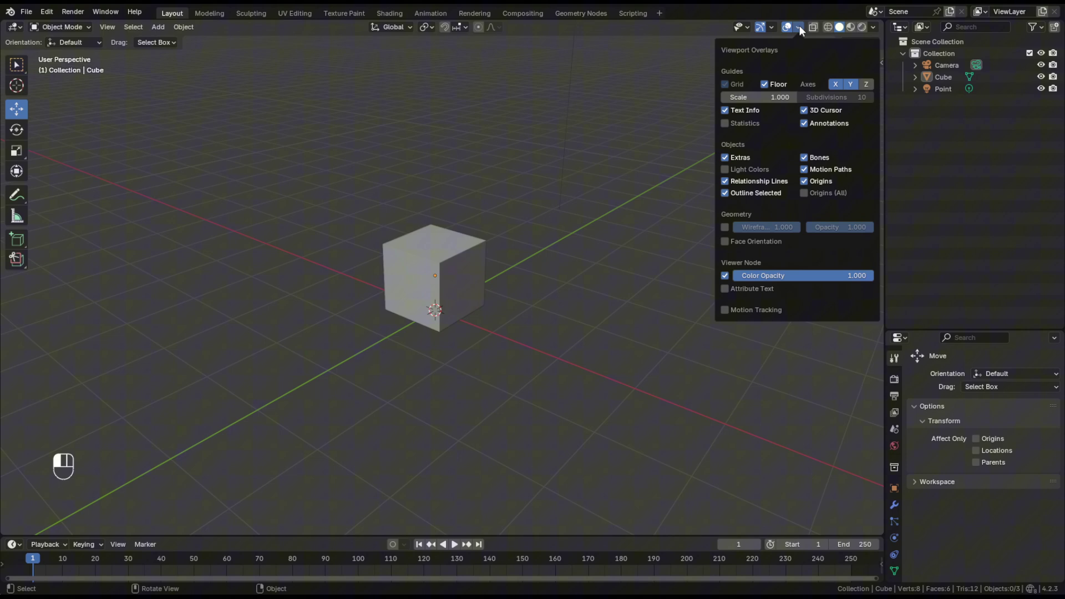
click(765, 83)
click(765, 84)
click(765, 84)
click(765, 83)
click(765, 84)
click(764, 83)
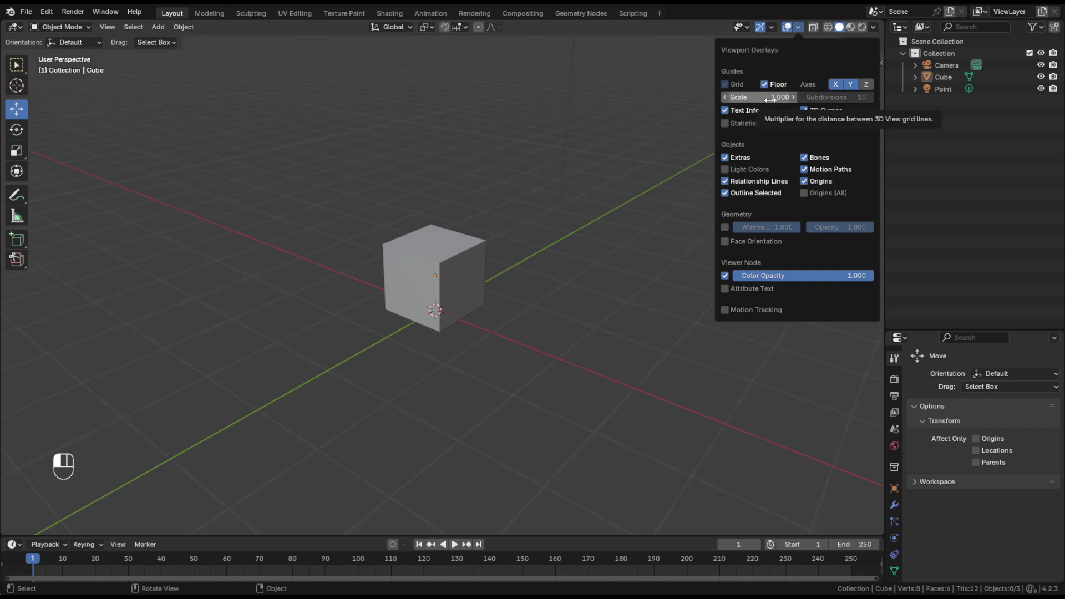
Step: Try out smaller floor grid spacings in the viewport overlays and set the grid scale to 0.5
drag(754, 101, 713, 101)
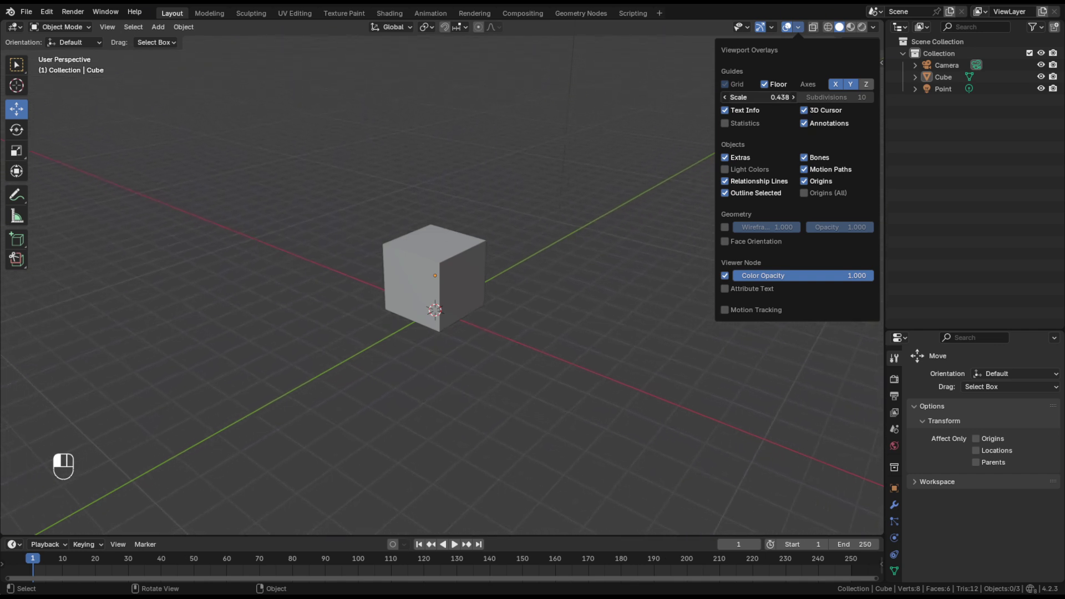
drag(713, 102, 715, 102)
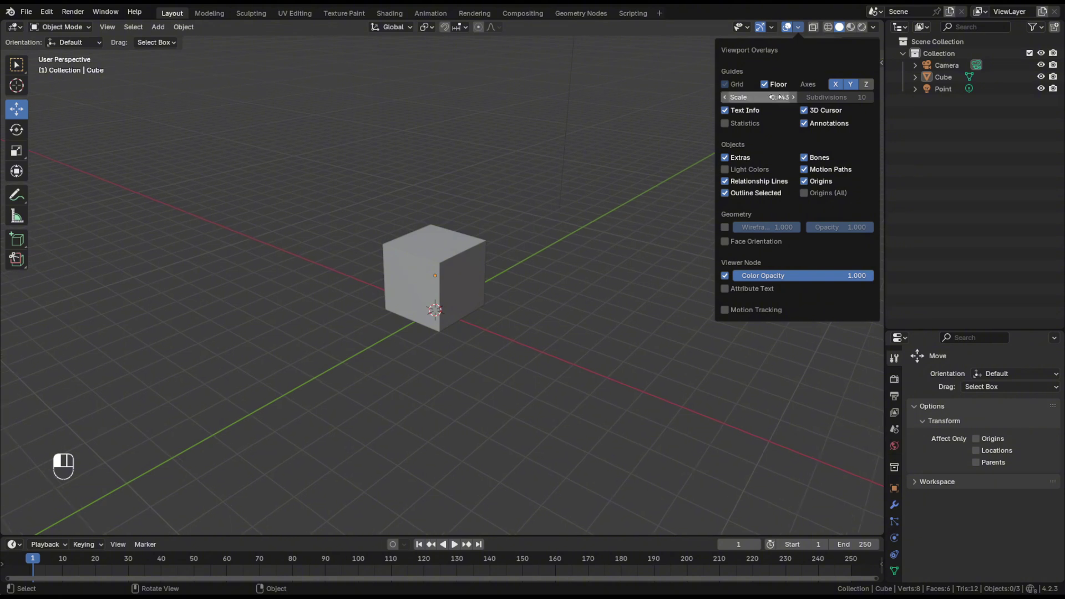
click(776, 97)
text(.5)
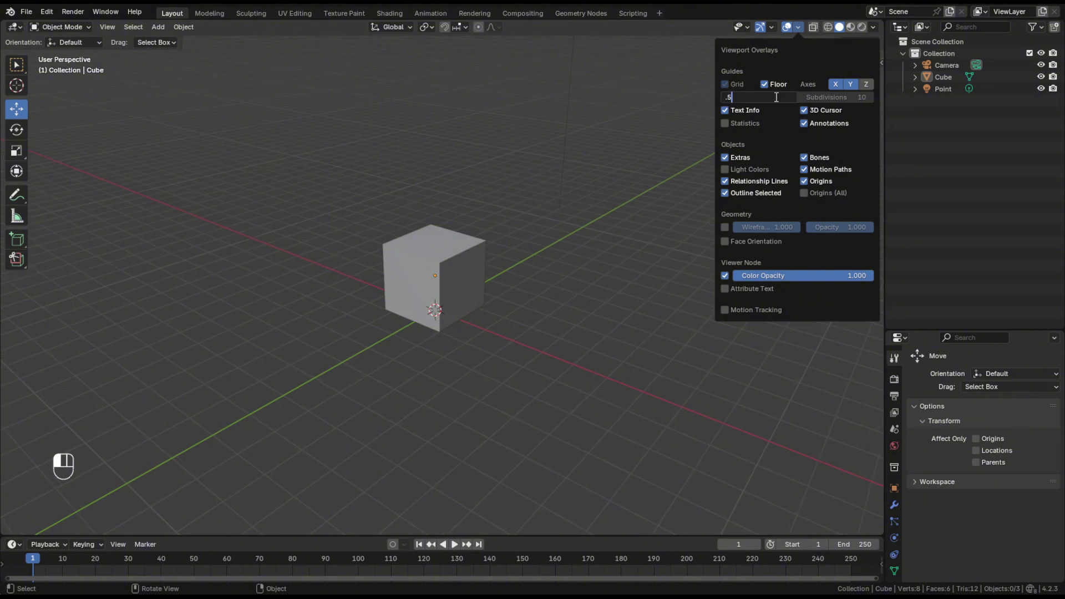
key(Return)
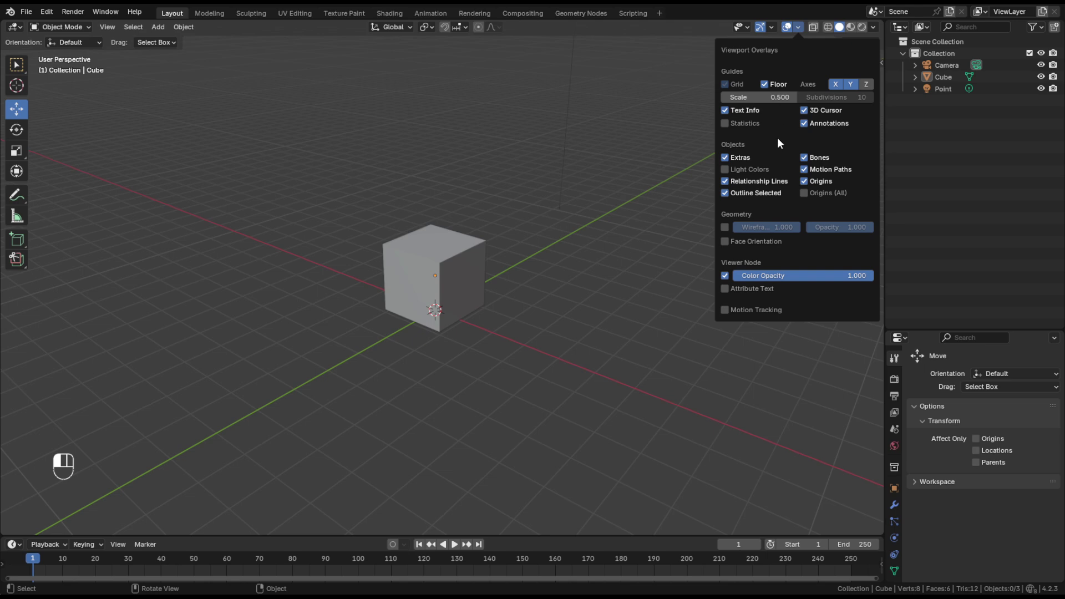
Step: Set the floor grid scale back to 1
click(775, 97)
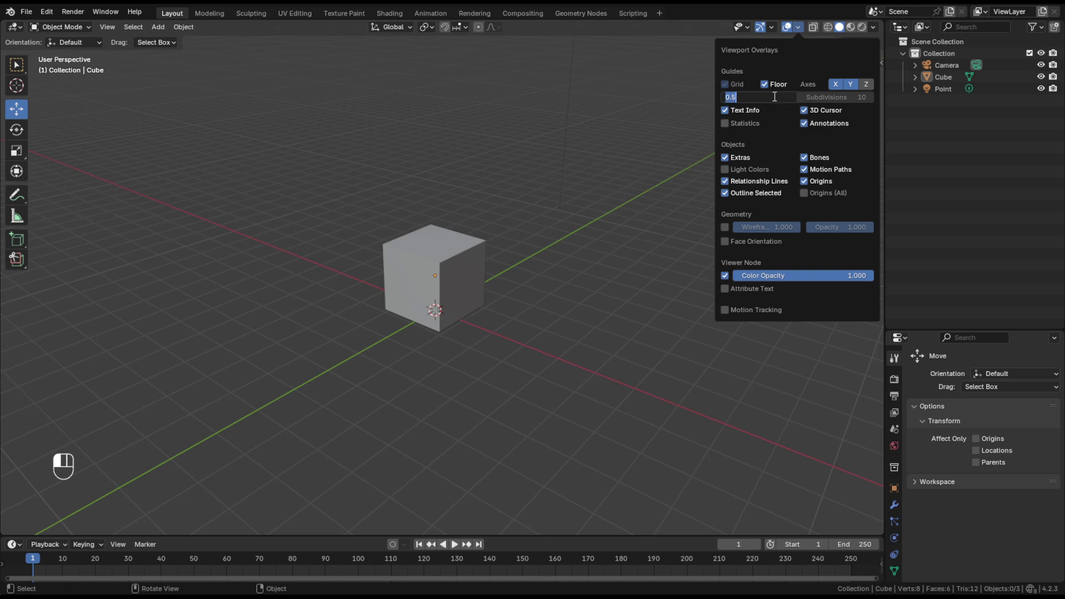
text(1)
key(Return)
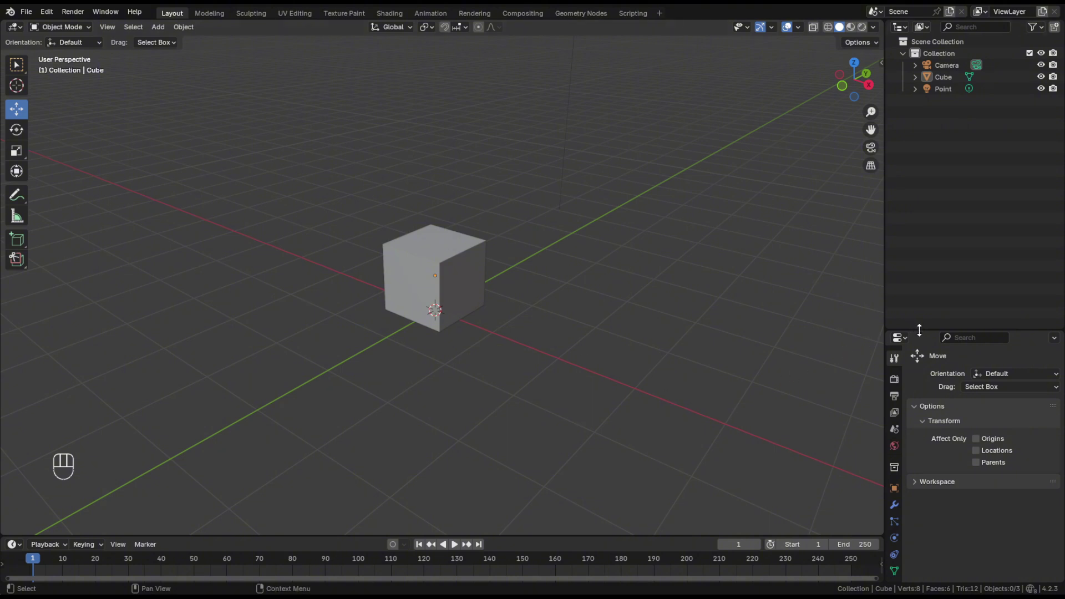
Step: Make the Properties editor taller by shrinking the Outliner area above it
drag(913, 328, 913, 195)
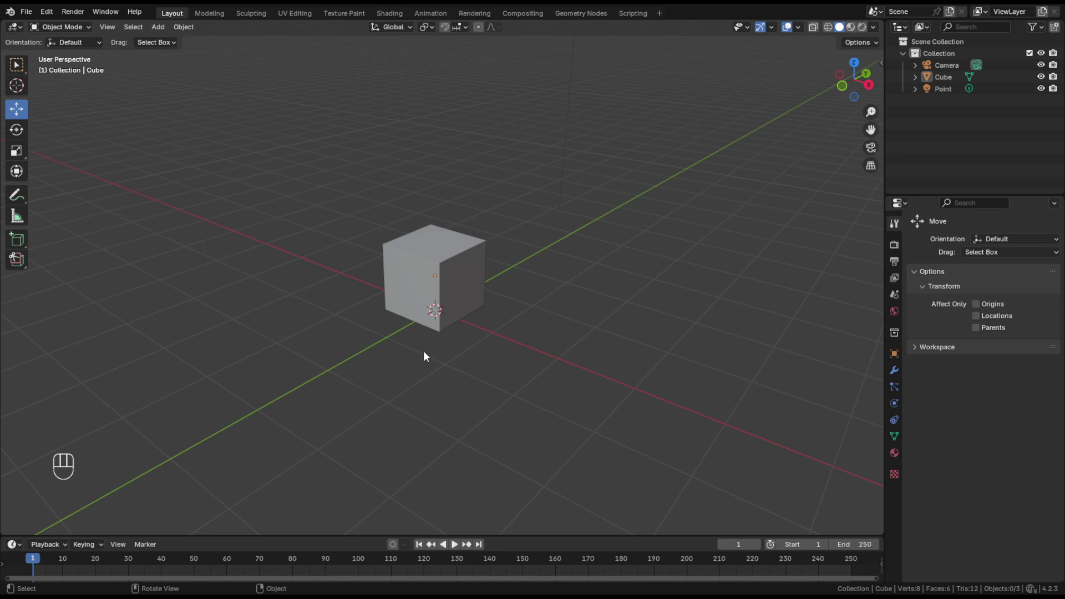
Step: Examine the cube against the floor grid in top orthographic view and from several perspective angles
key(KP_7)
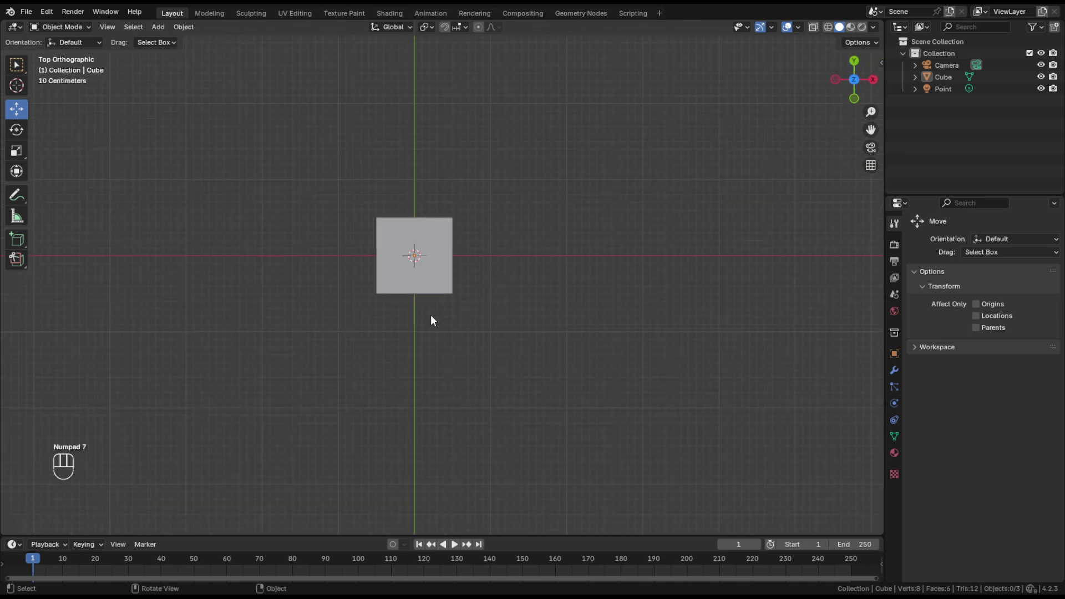
scroll(433, 306, up, 1)
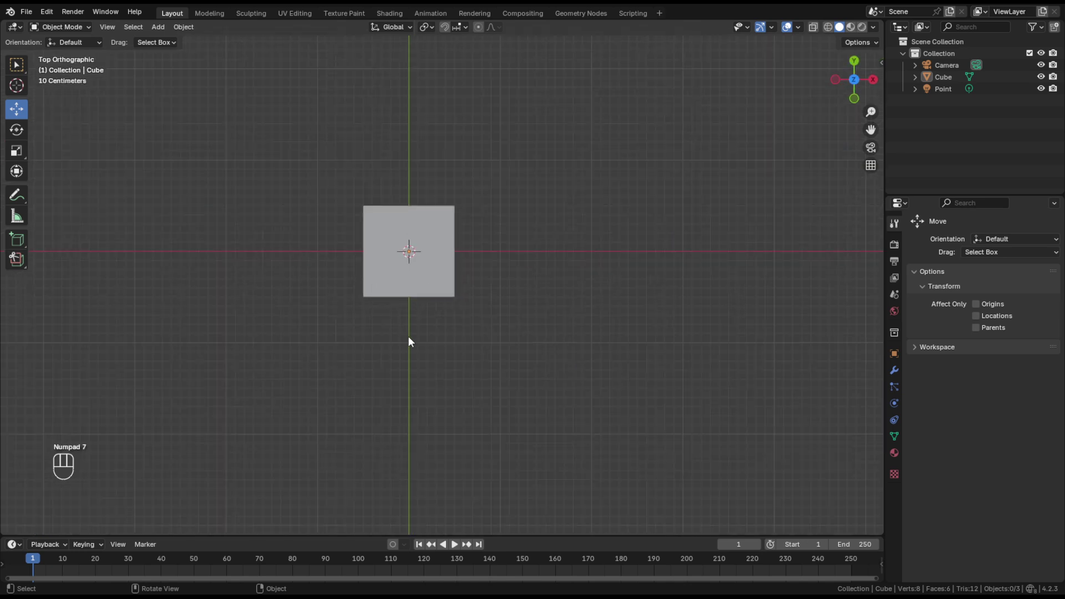
scroll(453, 333, up, 2)
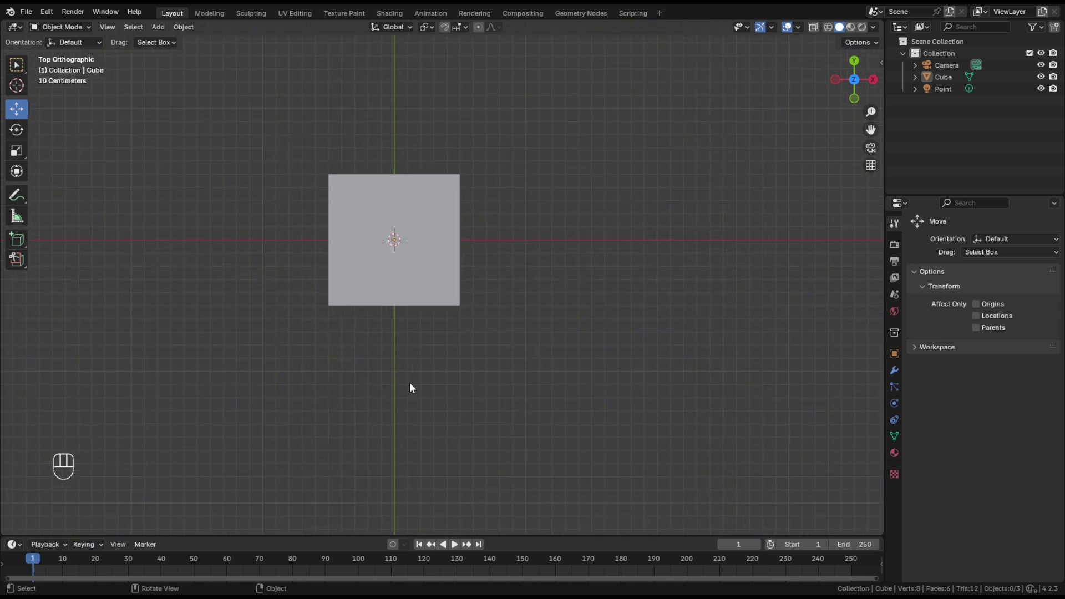
middle_drag(457, 350, 392, 268)
scroll(391, 268, down, 4)
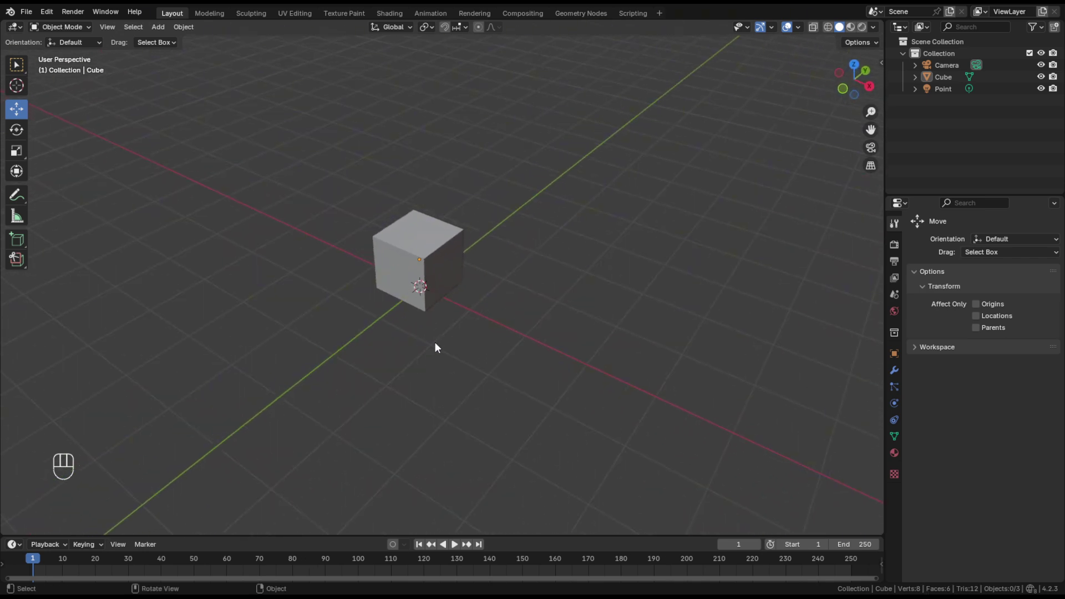
mouse_move(435, 343)
middle_down()
mouse_move(447, 335)
mouse_move(380, 385)
mouse_move(426, 371)
mouse_move(440, 346)
middle_up()
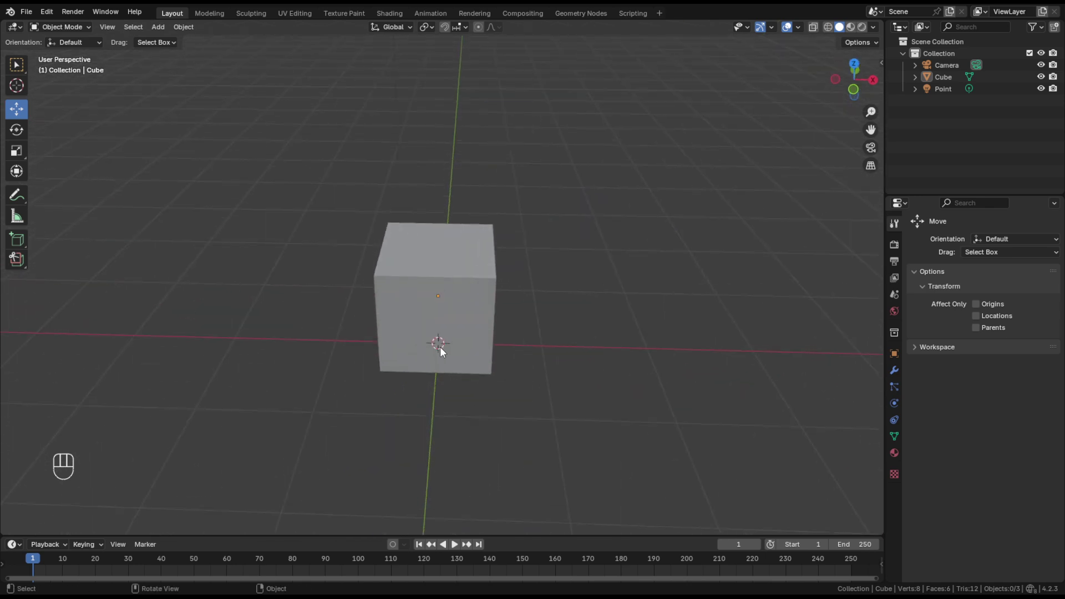
click(483, 302)
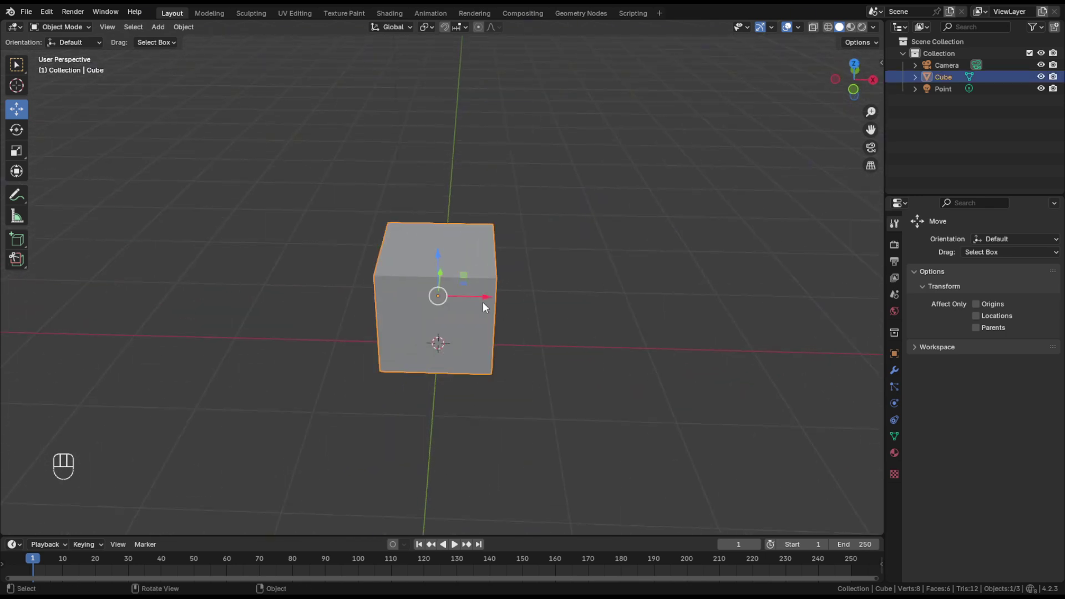
middle_drag(454, 341, 497, 334)
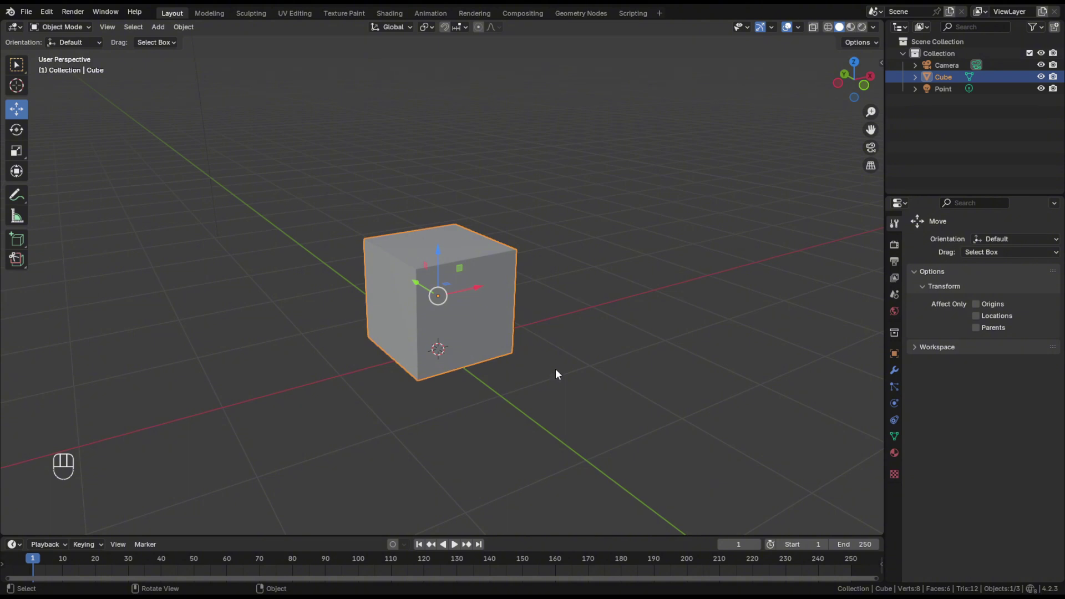
click(560, 354)
click(157, 28)
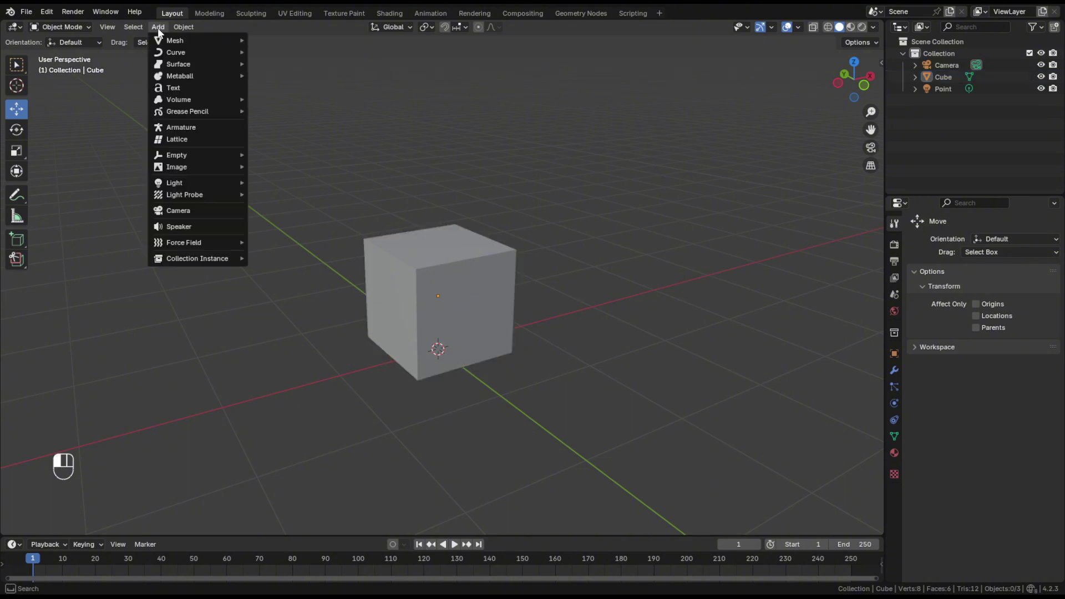
mouse_move(169, 38)
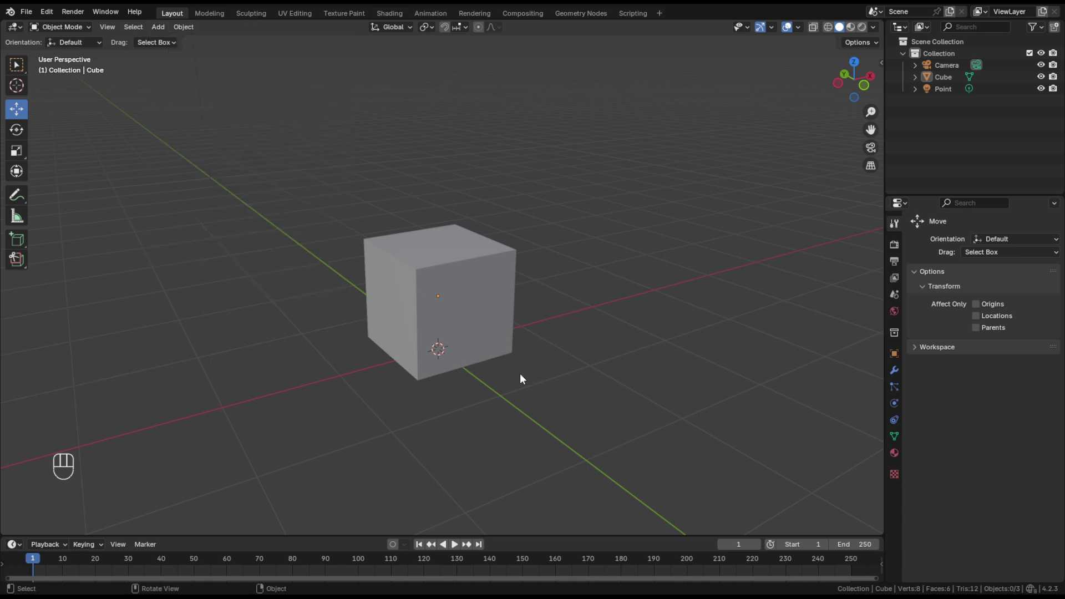
middle_drag(520, 374, 488, 372)
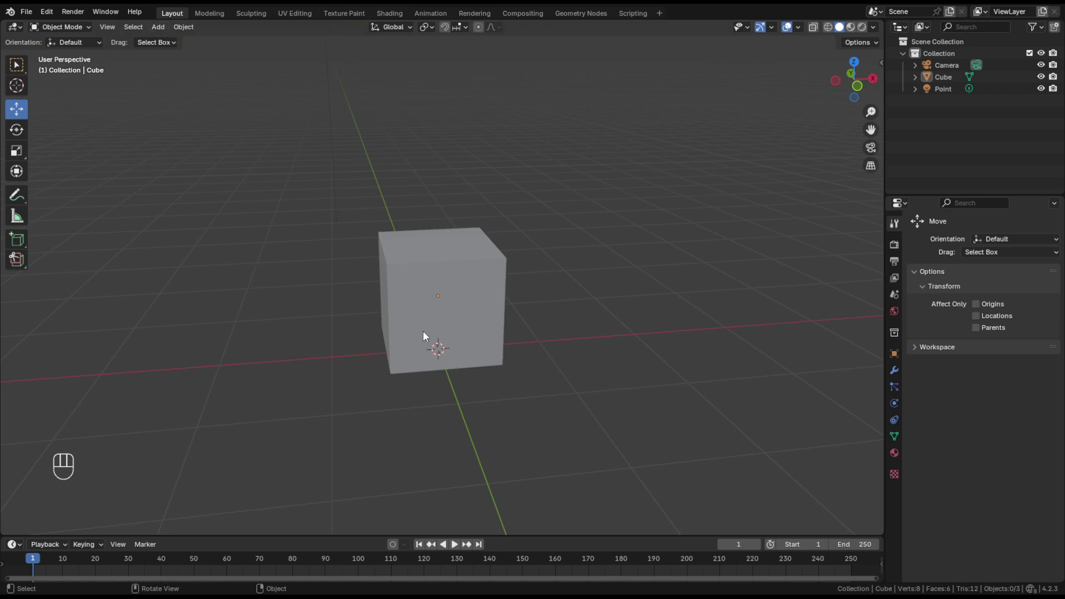
middle_drag(423, 331, 487, 332)
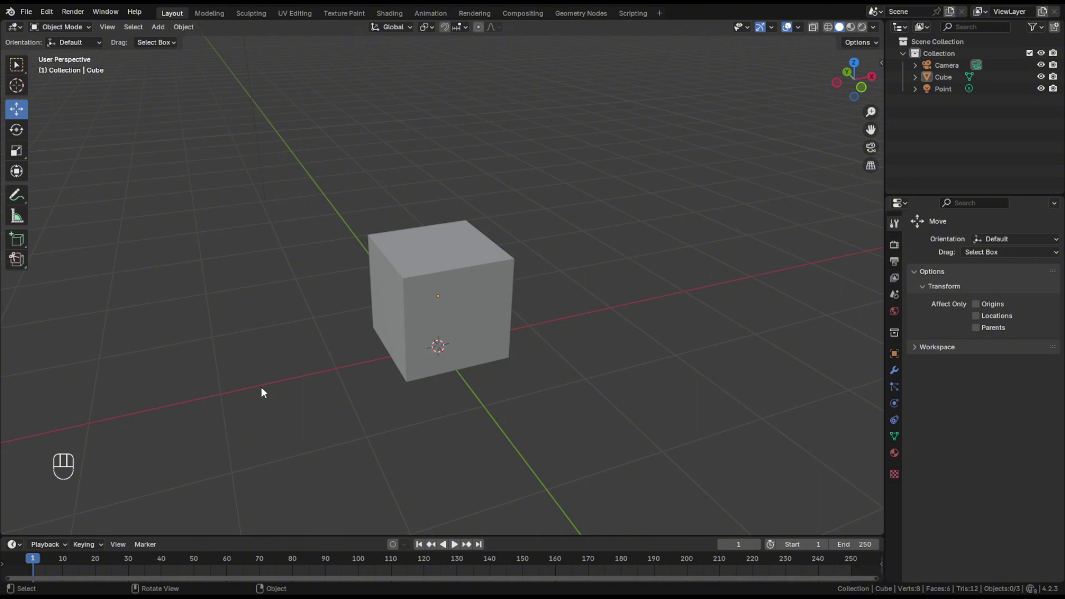
key(shift+a)
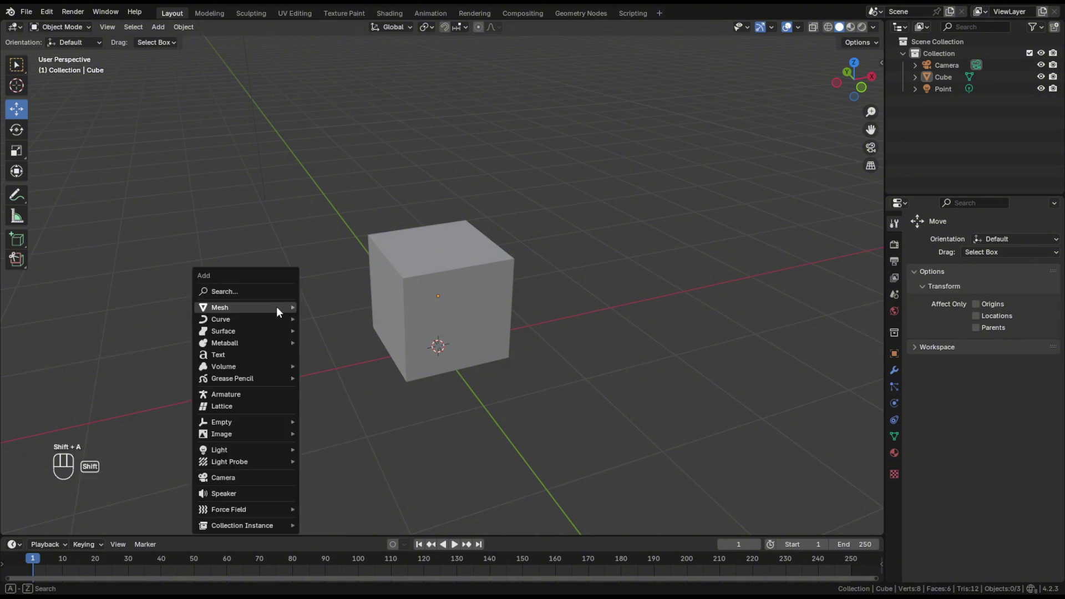
mouse_move(277, 307)
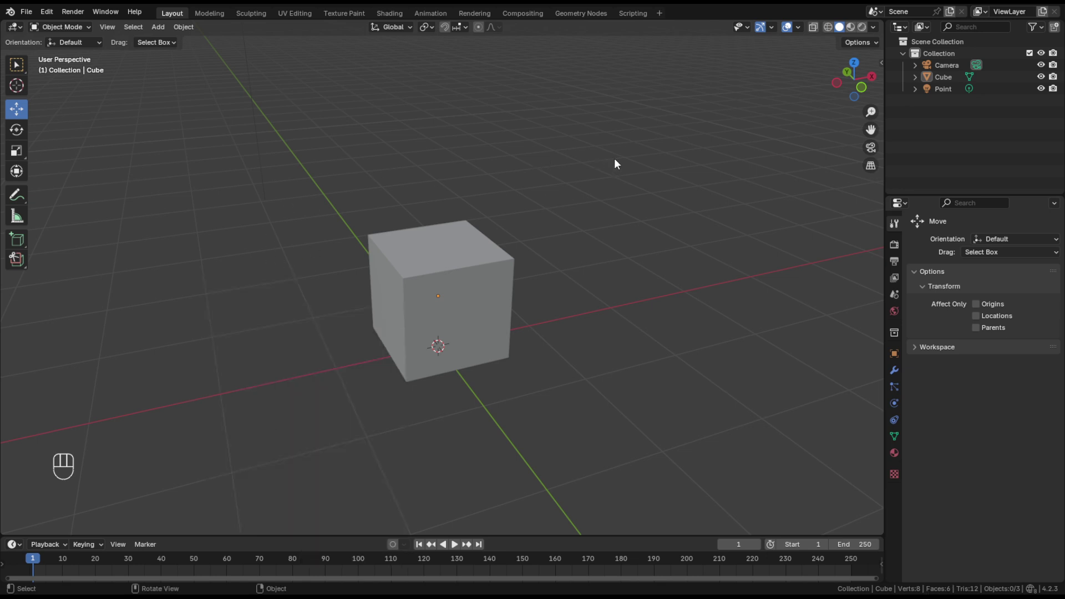
key(shift+a)
mouse_move(615, 160)
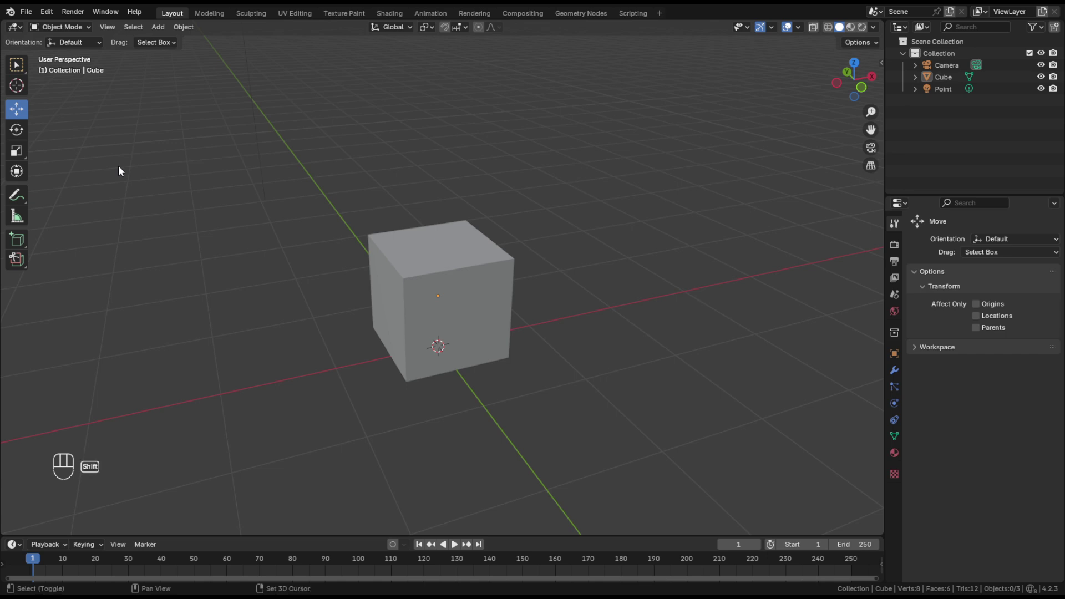
Step: Add a plane mesh at the world origin with a size of 6 m and leave it deselected
key(shift+a)
mouse_move(118, 166)
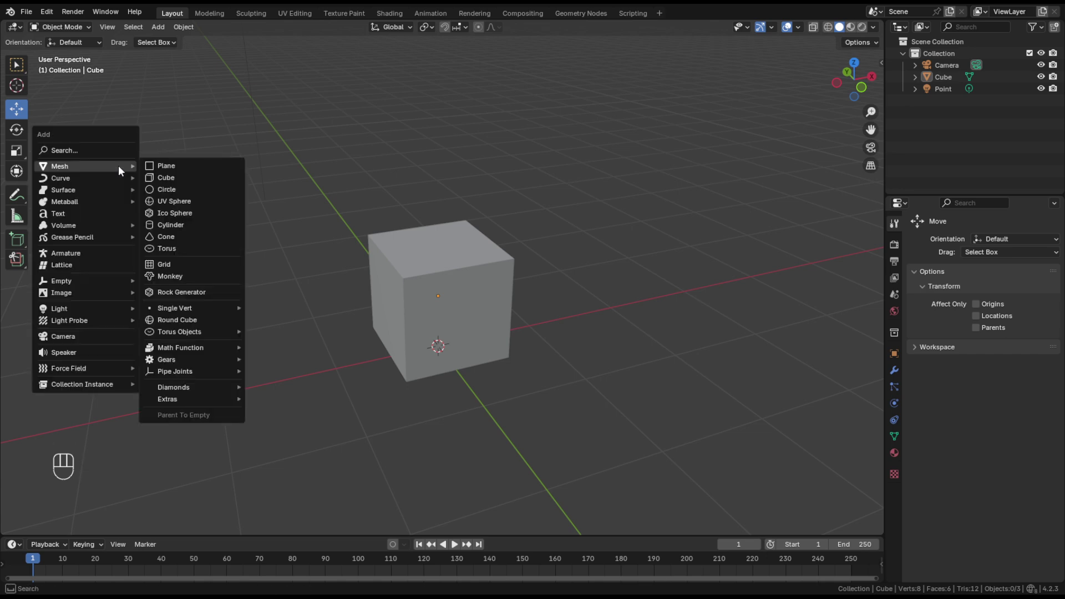
click(165, 167)
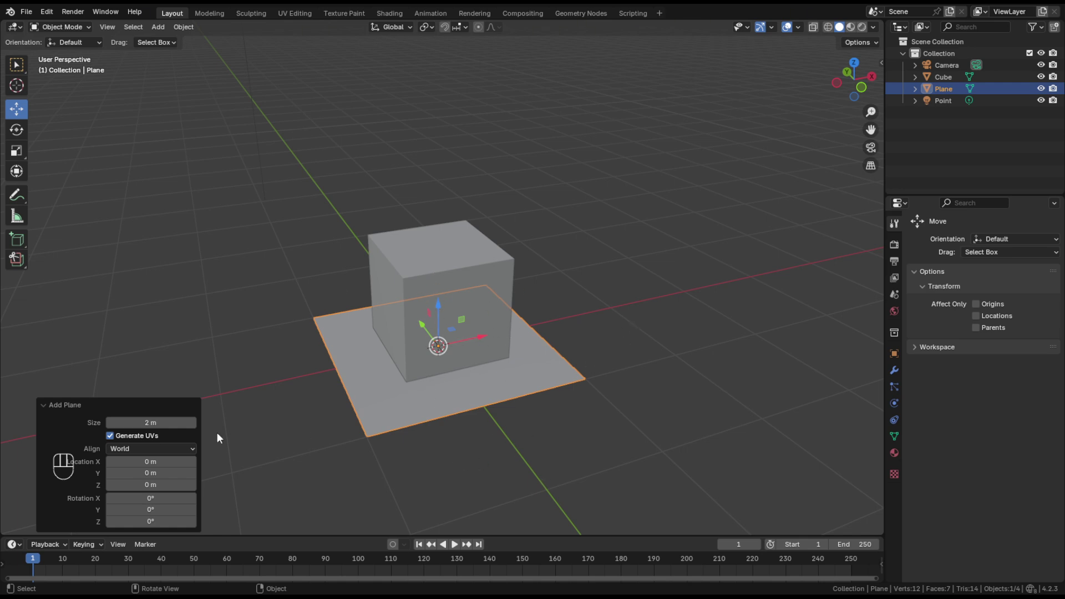
click(145, 423)
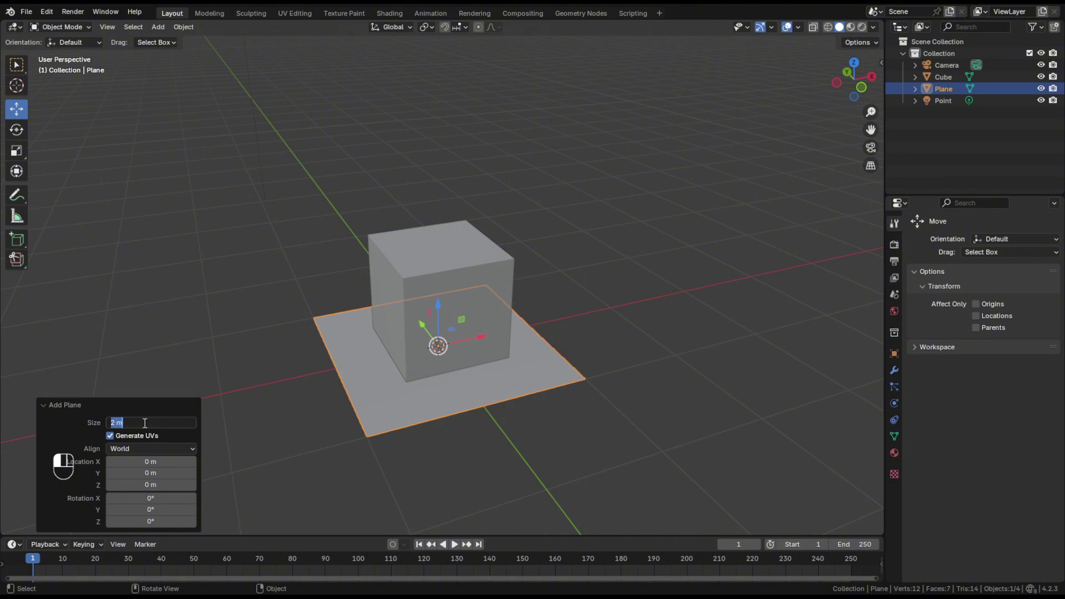
text(6)
key(Return)
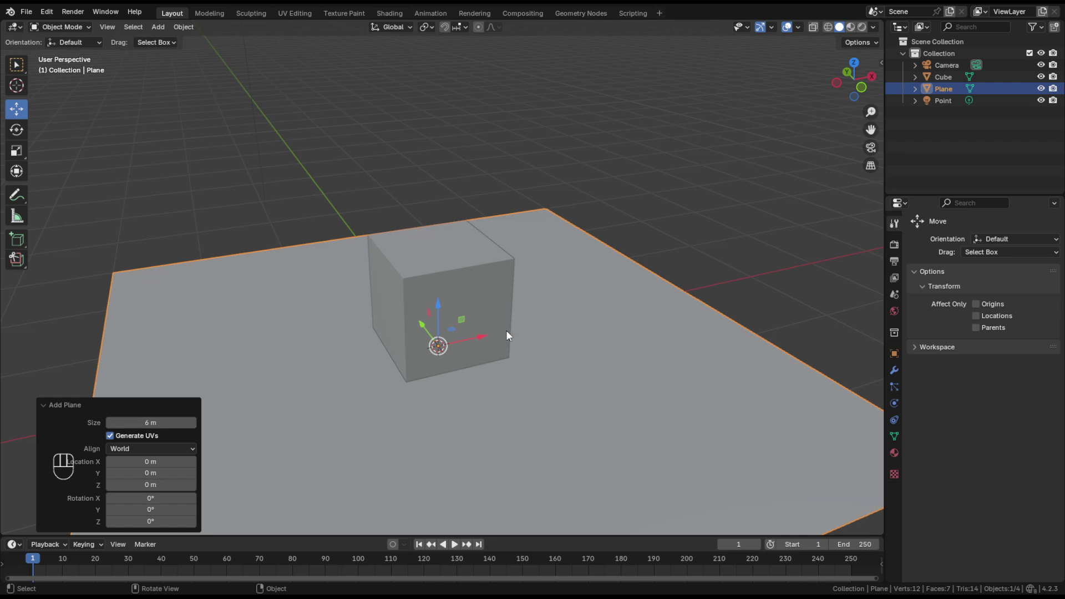
mouse_move(457, 339)
middle_down()
mouse_move(561, 319)
mouse_move(450, 340)
middle_up()
click(674, 249)
shift+middle_drag(548, 340, 477, 311)
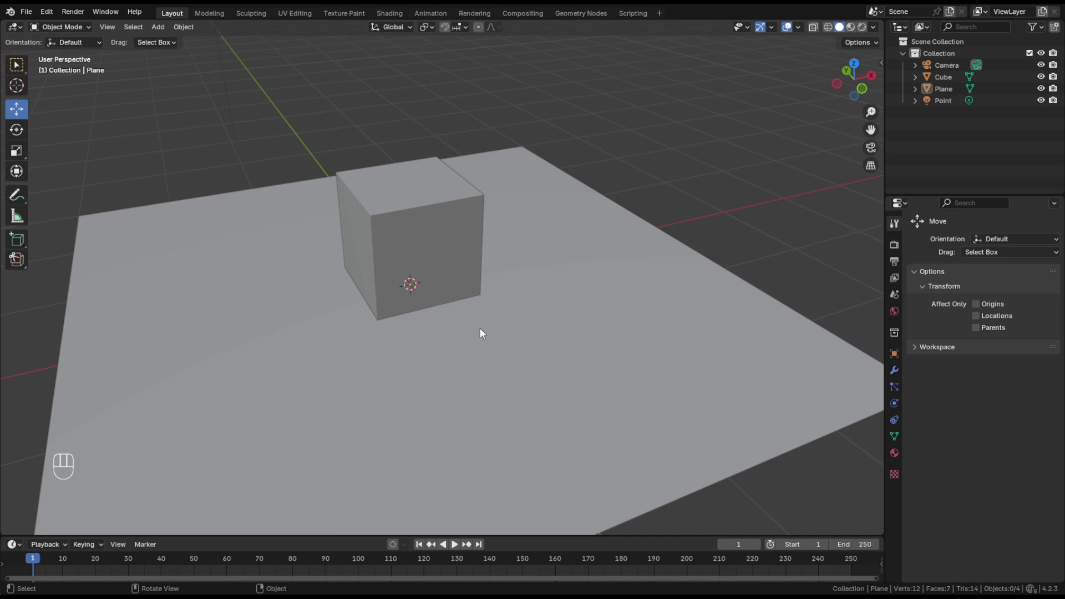
Step: Select the camera, cube, plane and point light in turn from the Outliner to locate each one in the scene
click(941, 68)
scroll(395, 319, down, 8)
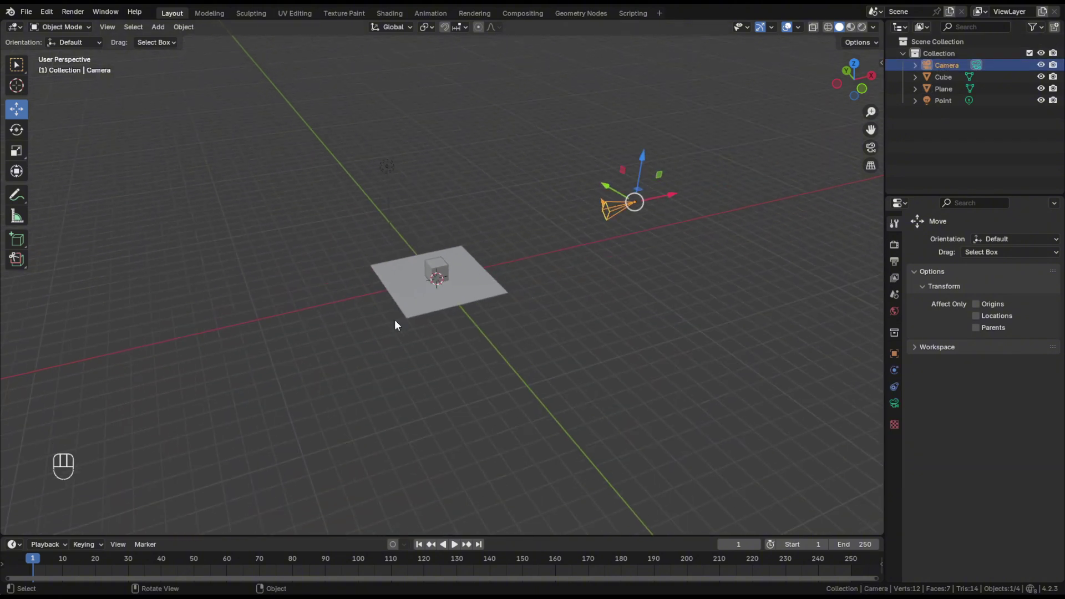
scroll(653, 241, up, 2)
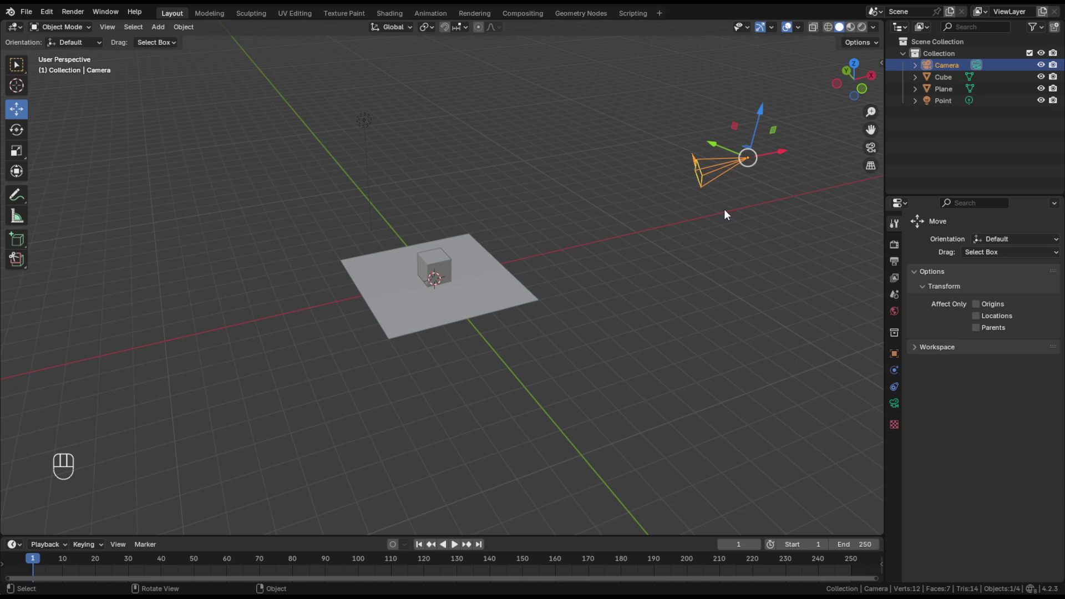
click(943, 76)
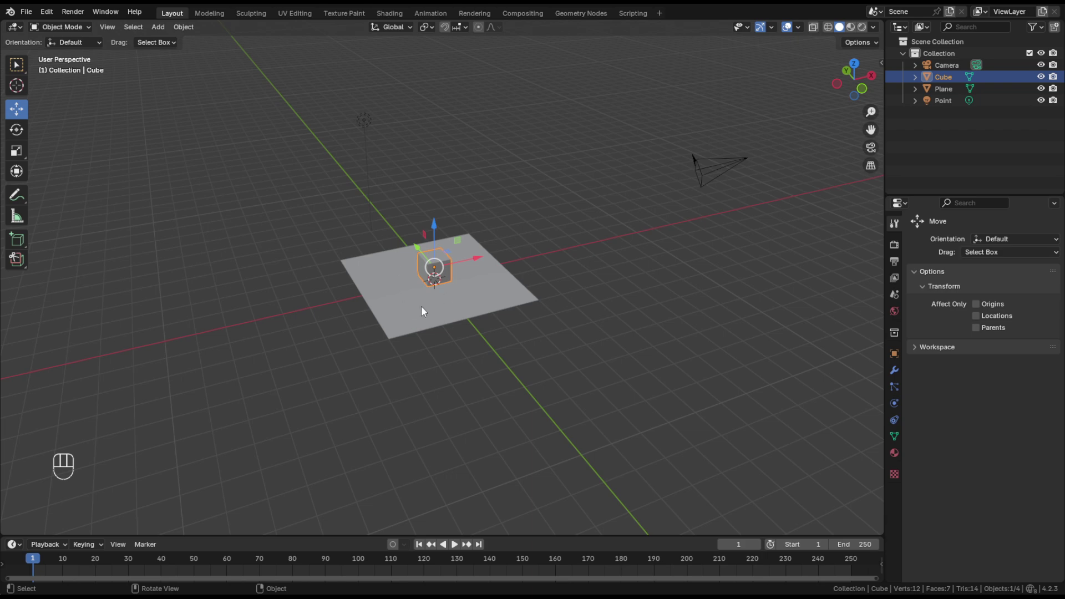
scroll(438, 273, up, 2)
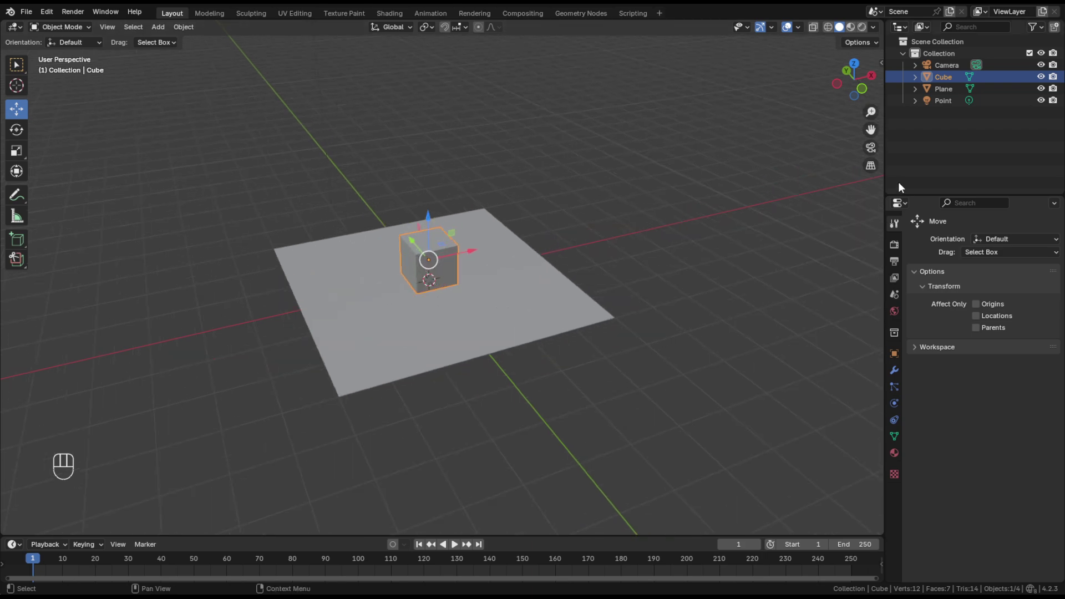
click(939, 90)
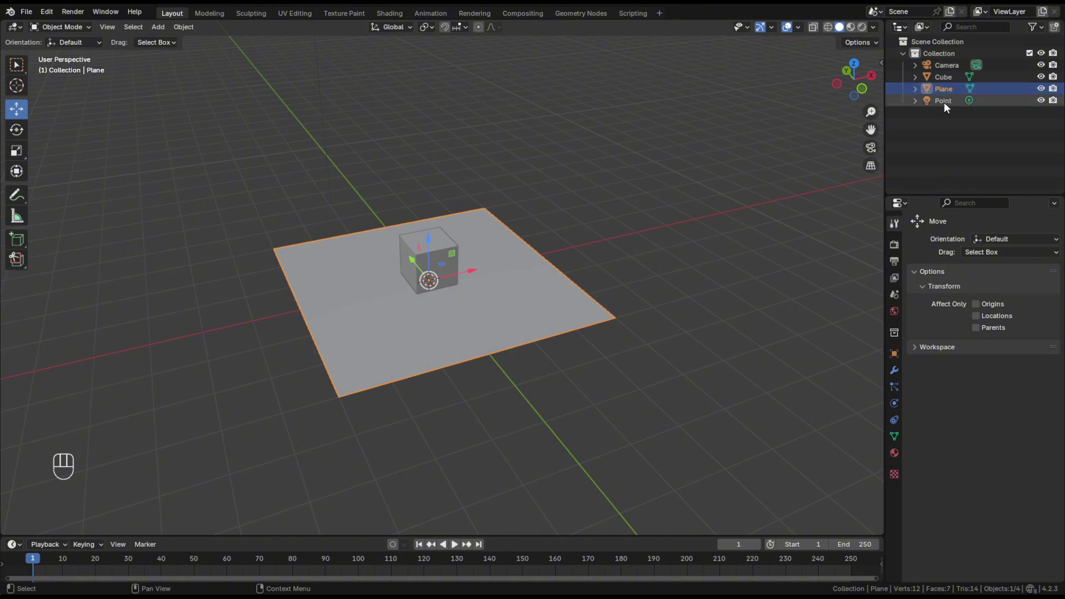
click(944, 101)
scroll(365, 291, down, 2)
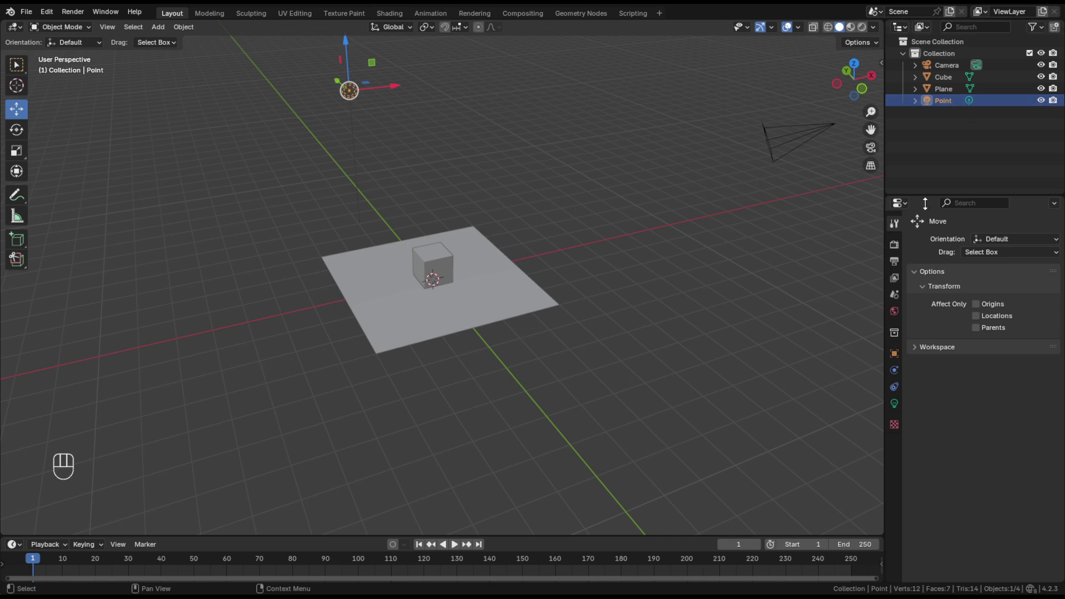
Step: Go through the camera, cube and plane again in the Outliner, and select the cube directly in the 3D scene
click(942, 67)
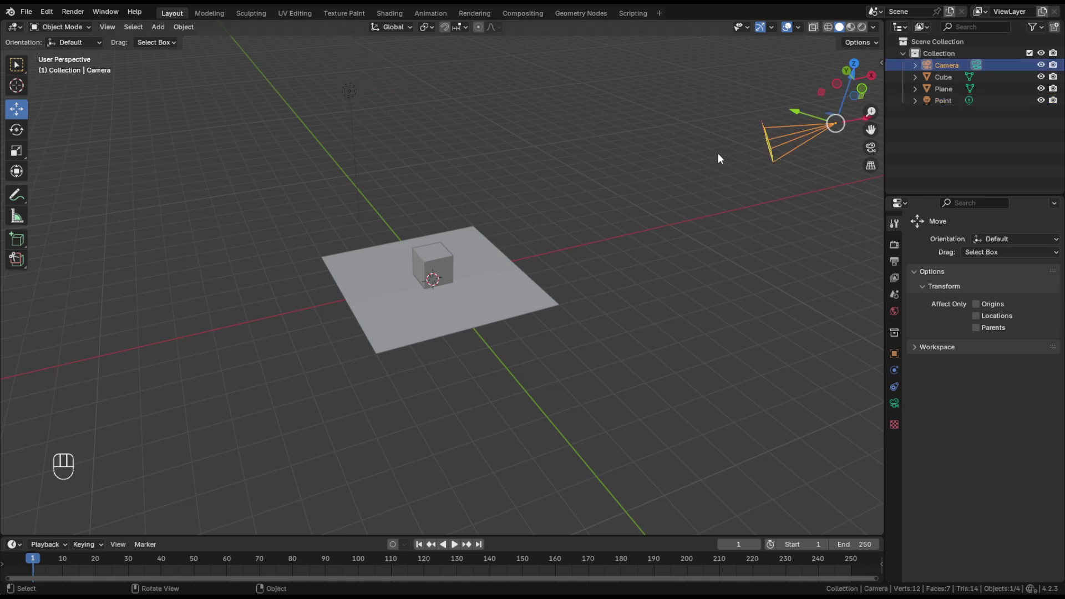
click(940, 78)
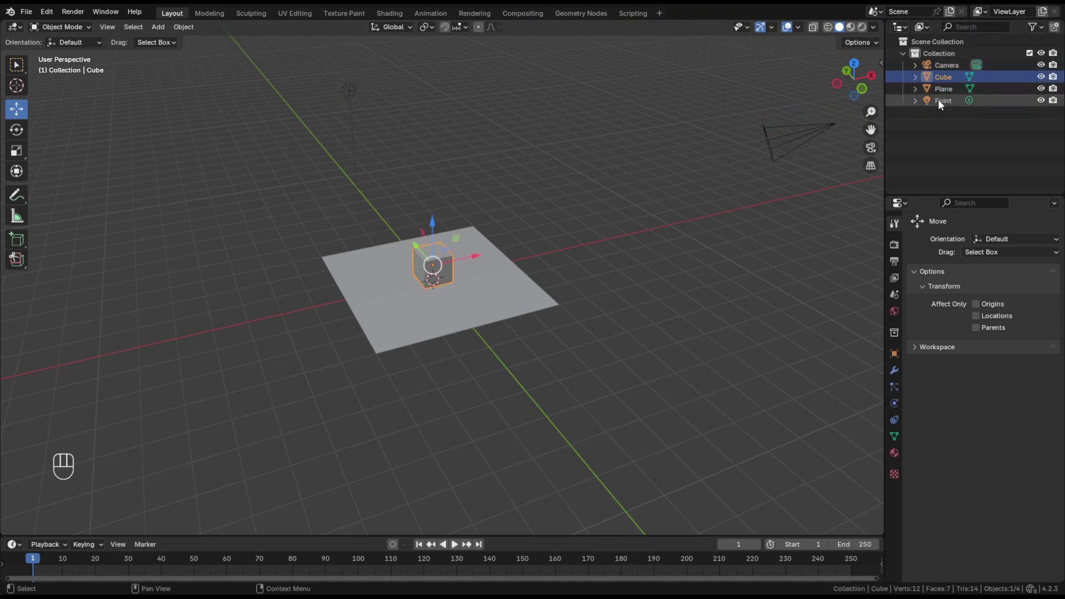
click(943, 91)
scroll(447, 276, up, 4)
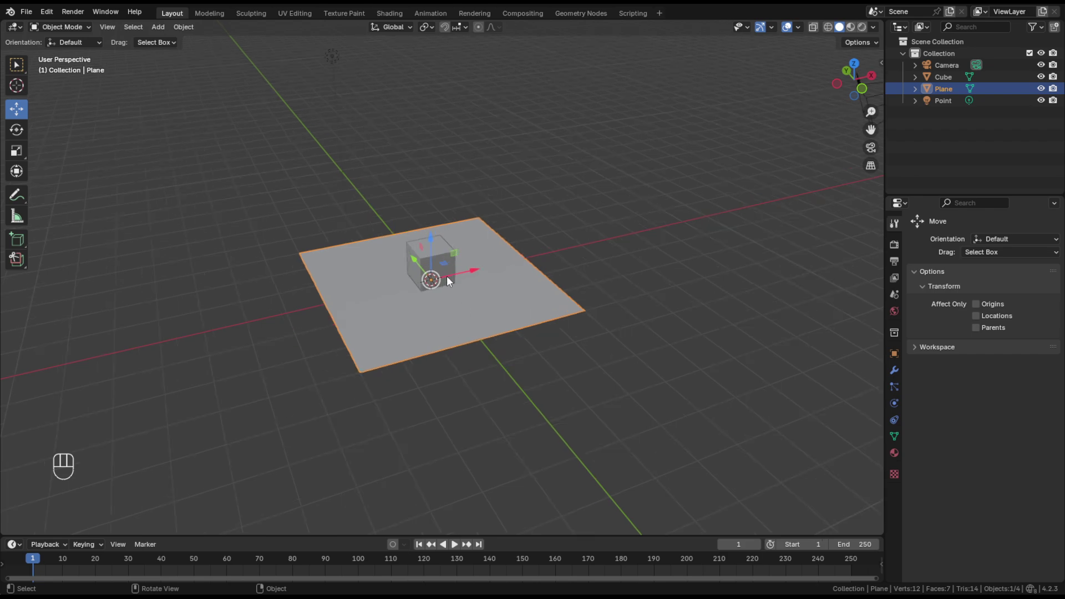
middle_drag(447, 275, 379, 298)
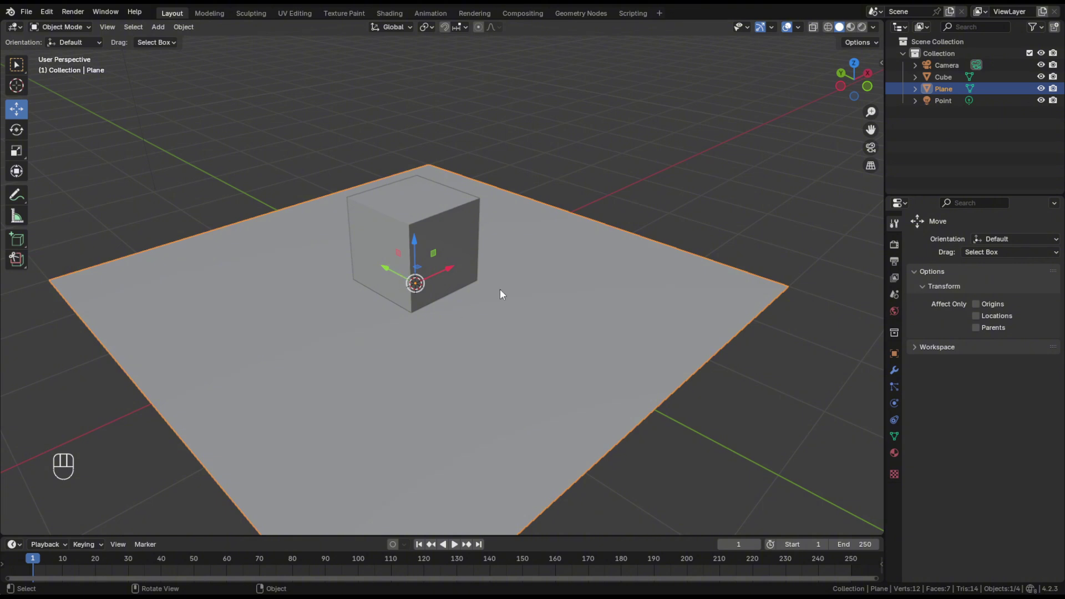
click(593, 155)
click(448, 244)
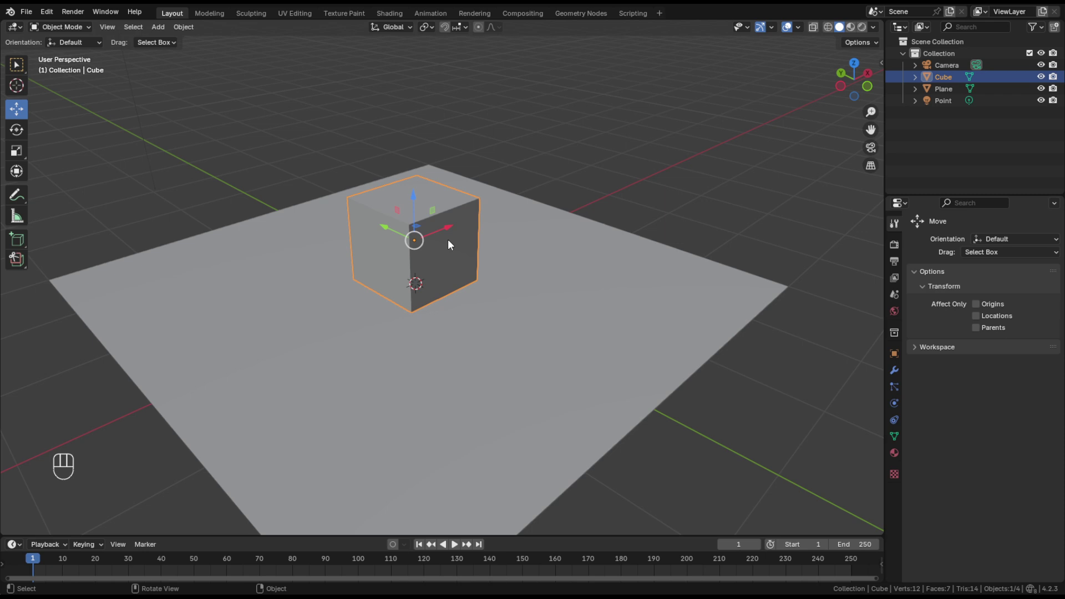
Step: Examine the cube and plane at a low angle and in the front, right and top orthographic views
middle_drag(442, 281, 457, 253)
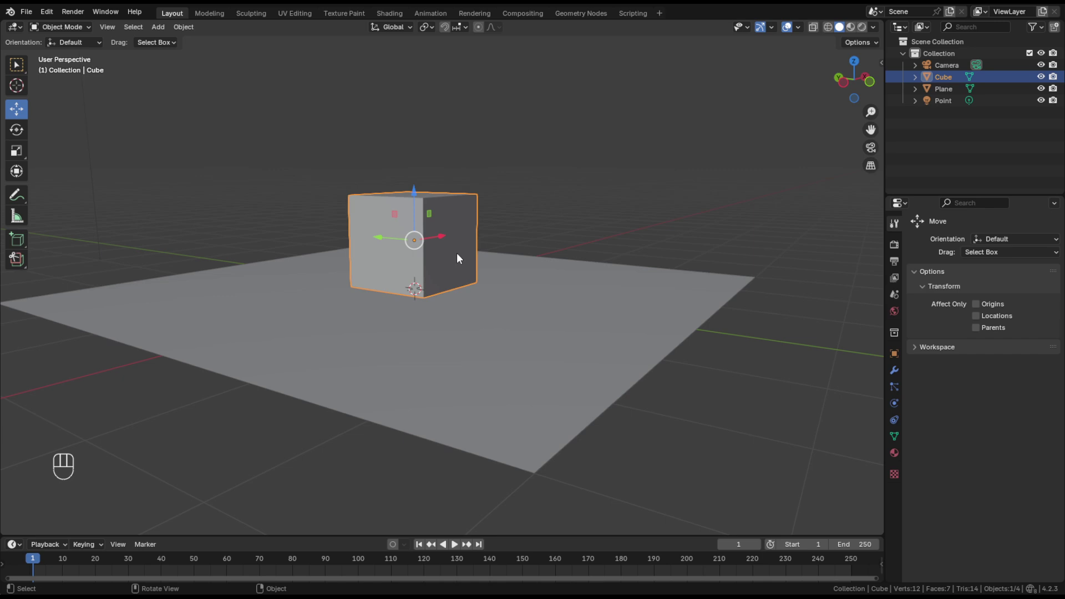
key(KP_1)
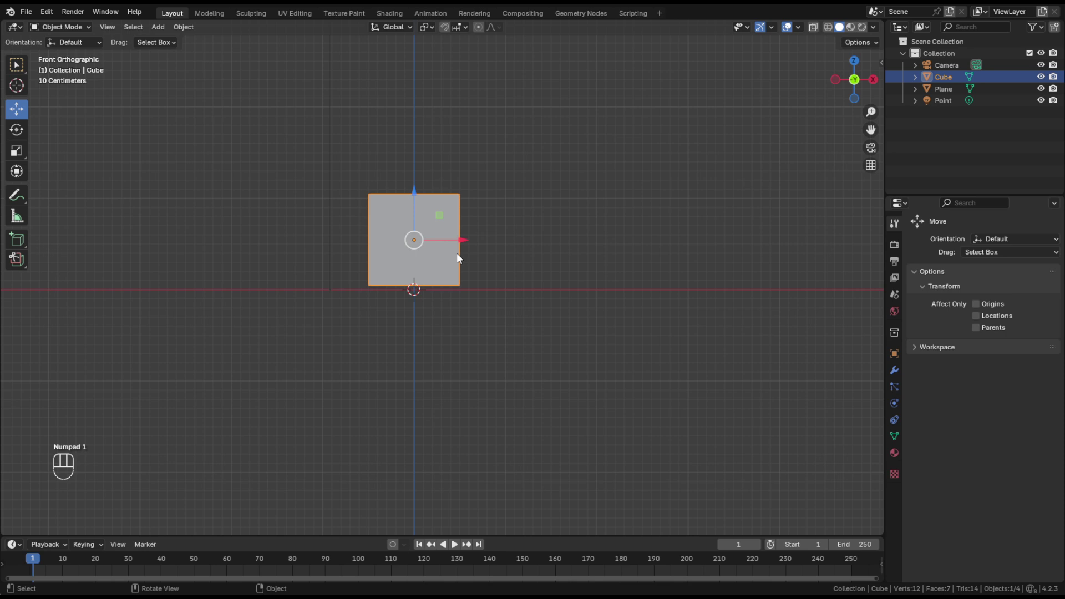
key(KP_3)
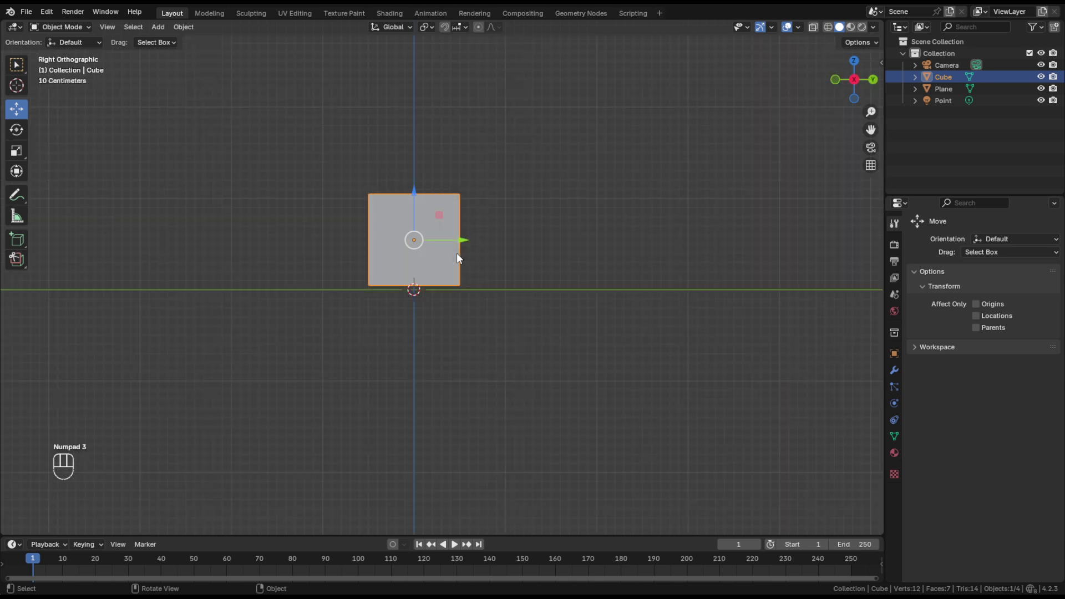
key(KP_7)
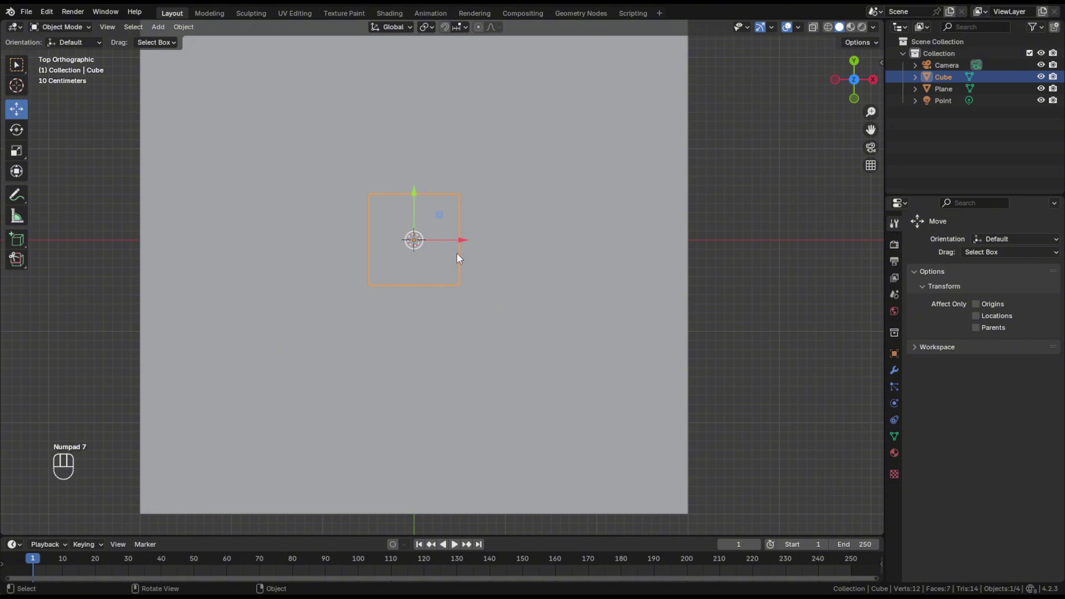
scroll(457, 253, up, 2)
scroll(457, 253, down, 3)
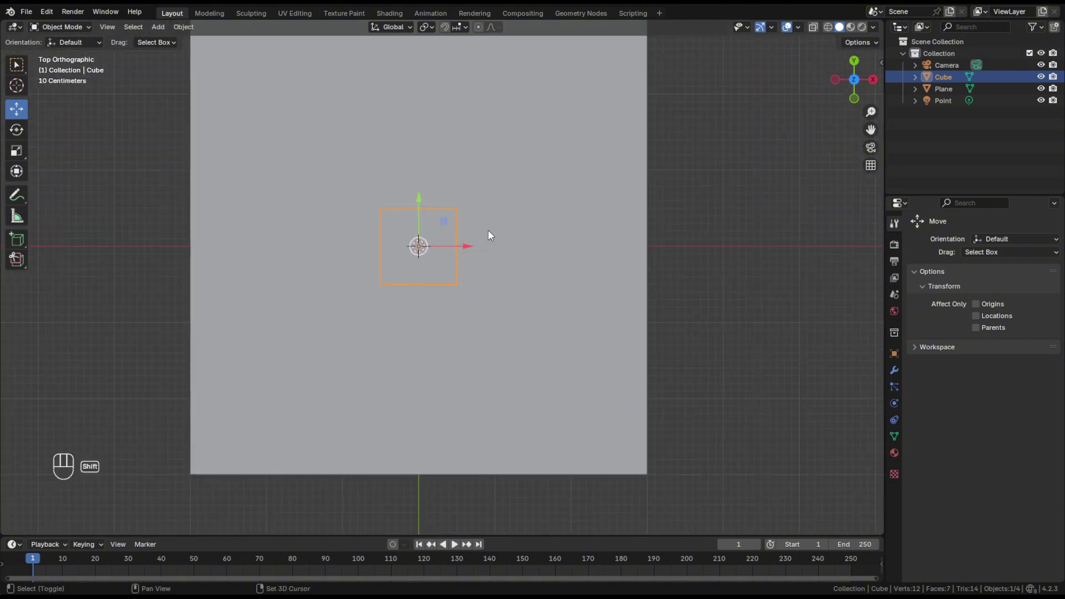
shift+middle_drag(488, 235, 501, 272)
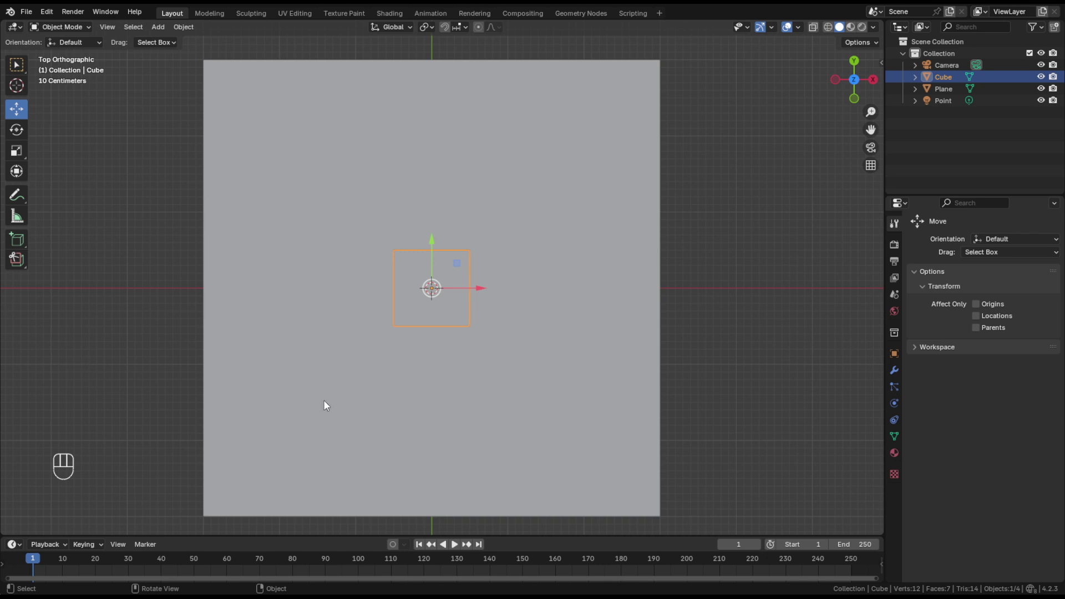
scroll(480, 297, down, 4)
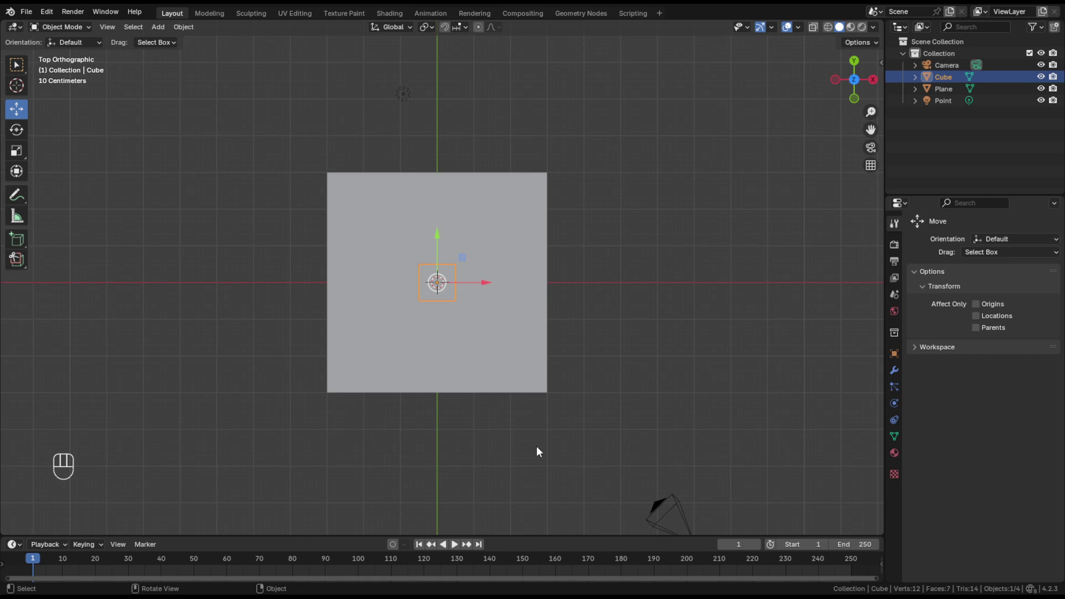
scroll(454, 303, up, 9)
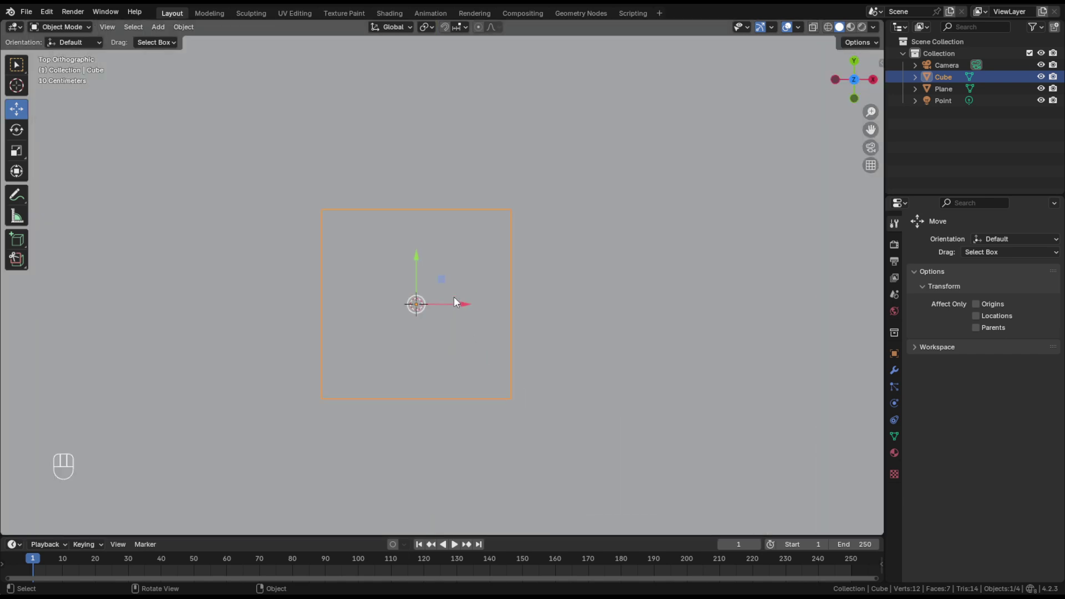
scroll(453, 302, down, 7)
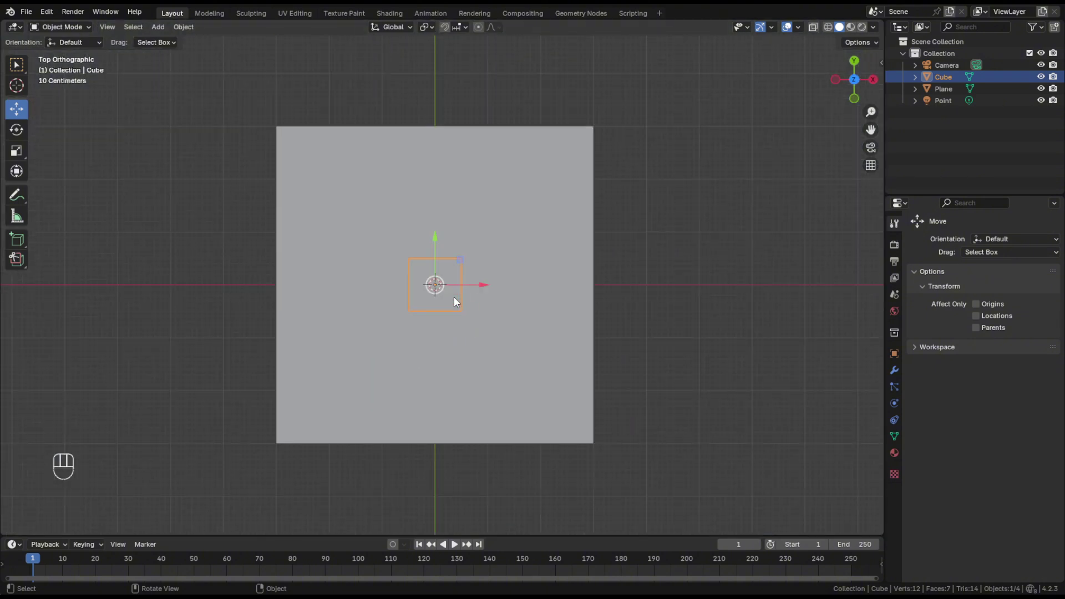
Step: Box-select all objects in top view, clear the selection, and select only the plane
scroll(454, 299, down, 3)
drag(296, 95, 714, 498)
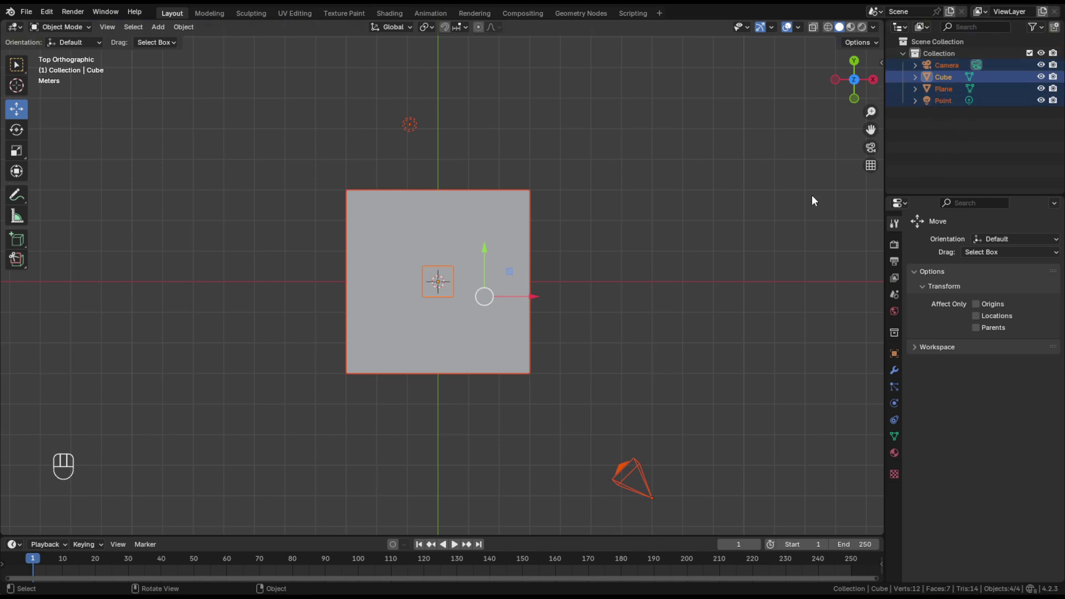
click(760, 276)
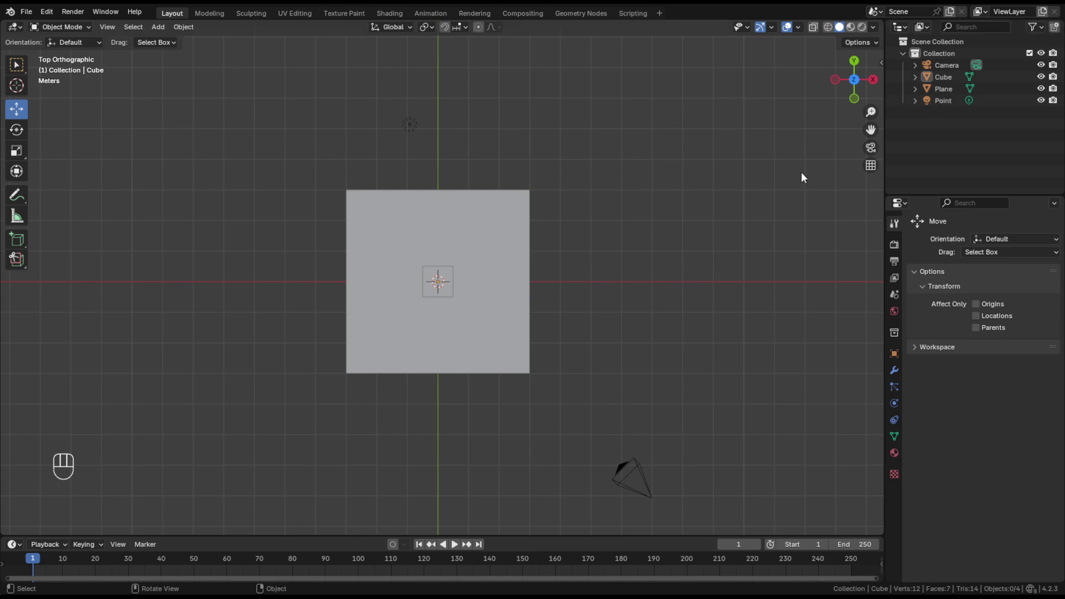
click(492, 231)
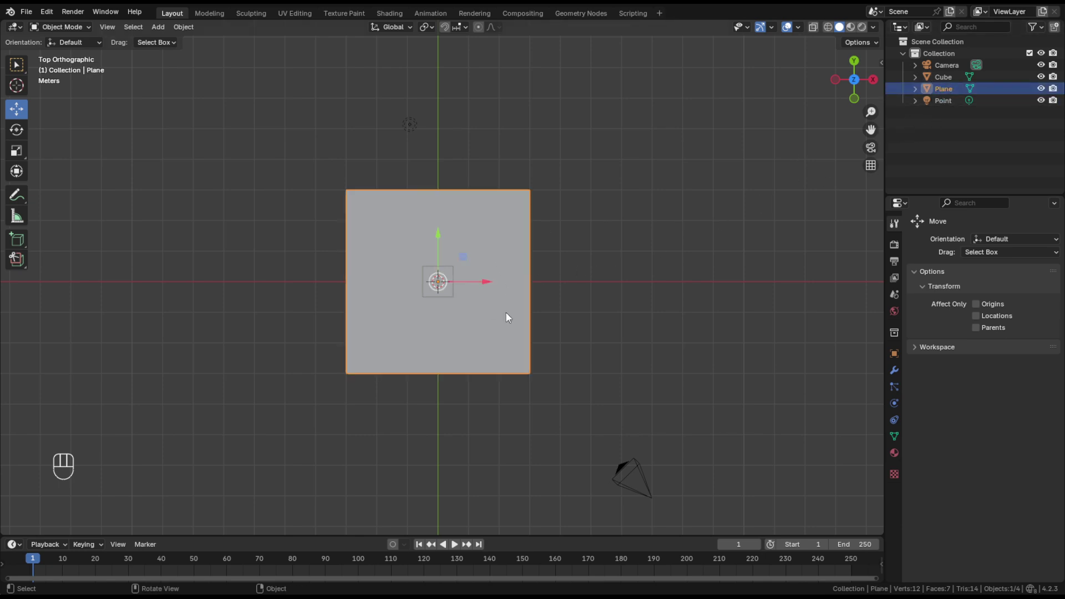
Step: Compare an angled perspective of the scene with the camera's view by switching the camera view on and off repeatedly
middle_drag(506, 318, 417, 271)
scroll(424, 281, up, 2)
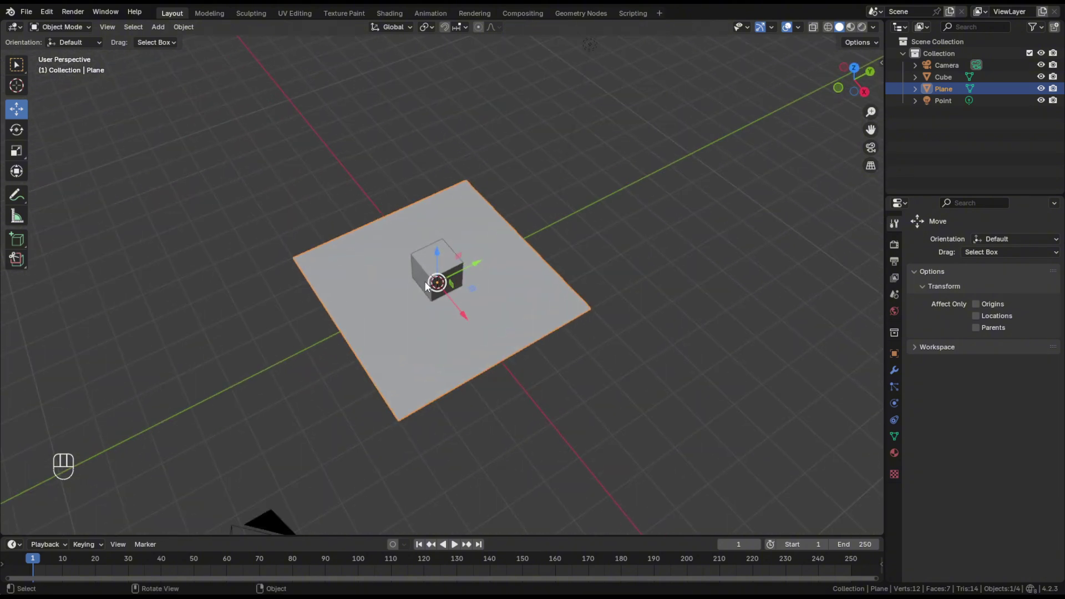
scroll(425, 286, up, 2)
scroll(426, 286, down, 4)
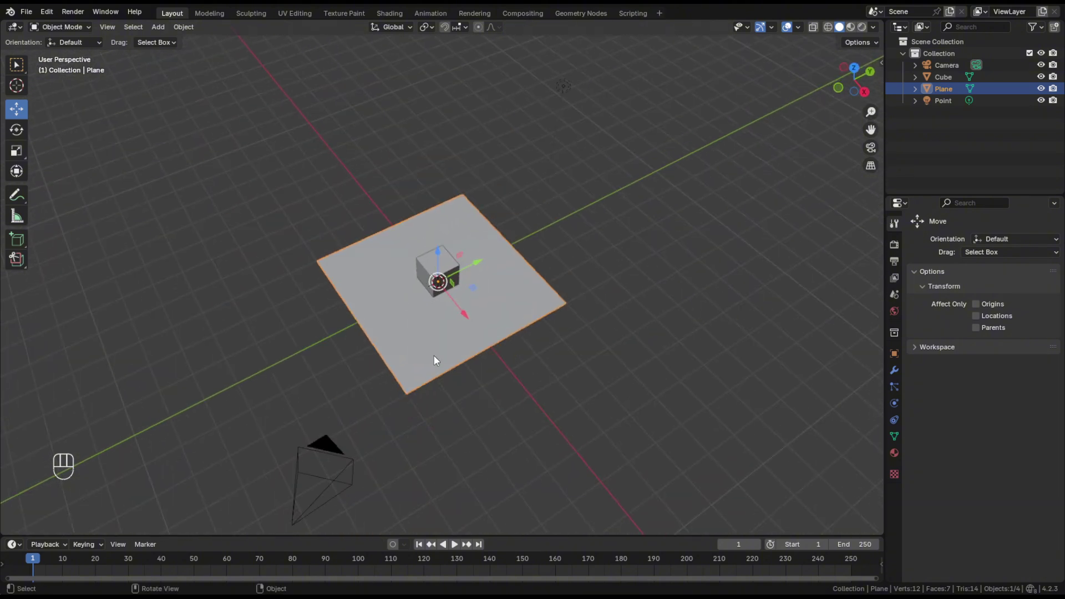
click(869, 149)
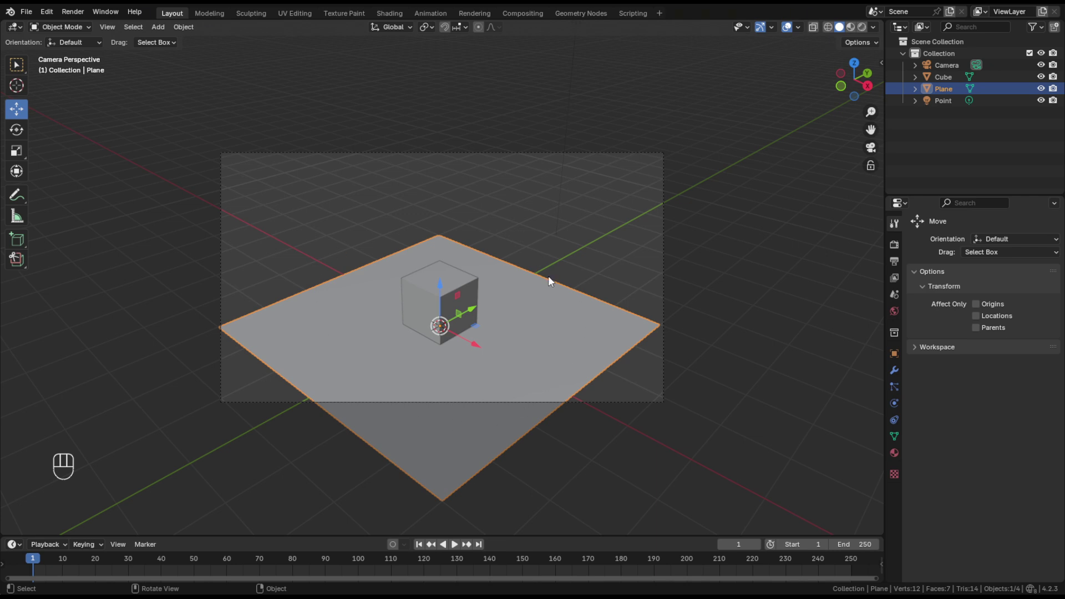
click(870, 148)
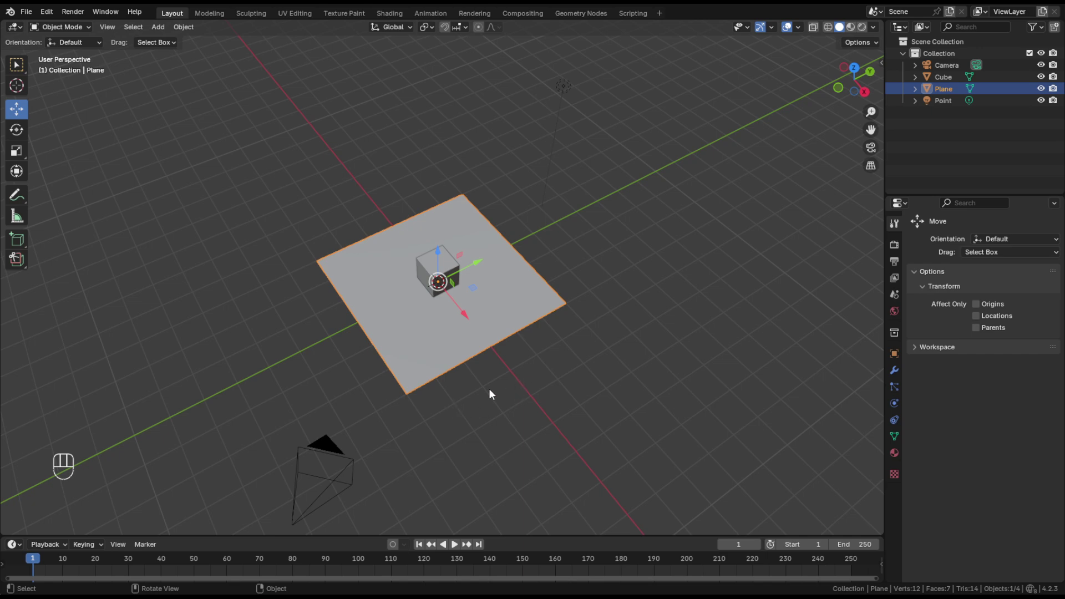
key(KP_0)
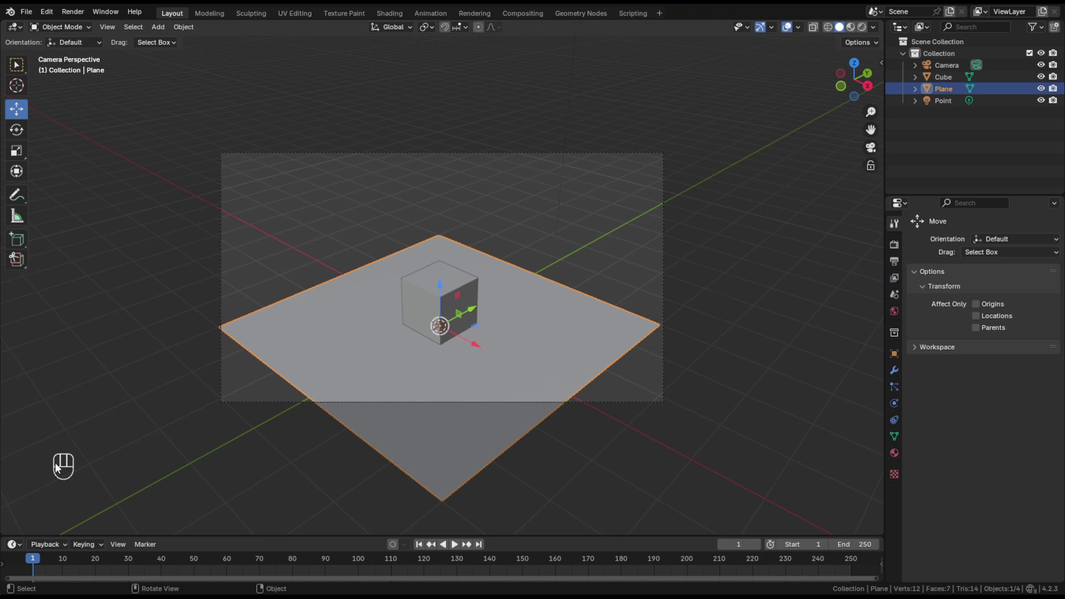
key(KP_0)
key(KP_0)
key(KP_0)
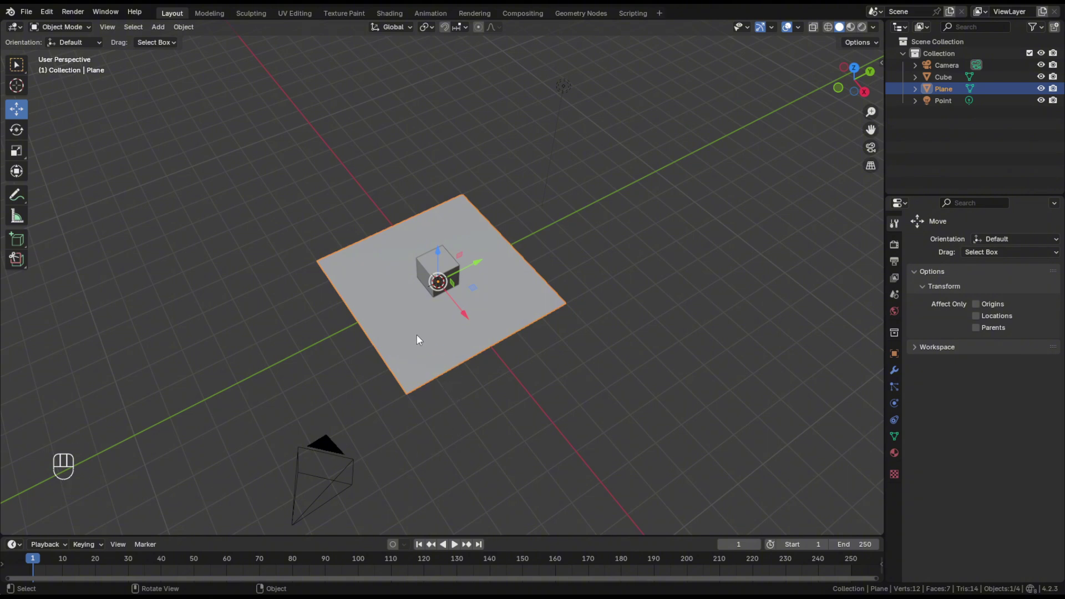
Step: Select the camera object in the scene, look through it, and leave everything deselected in camera view
middle_drag(417, 335, 437, 322)
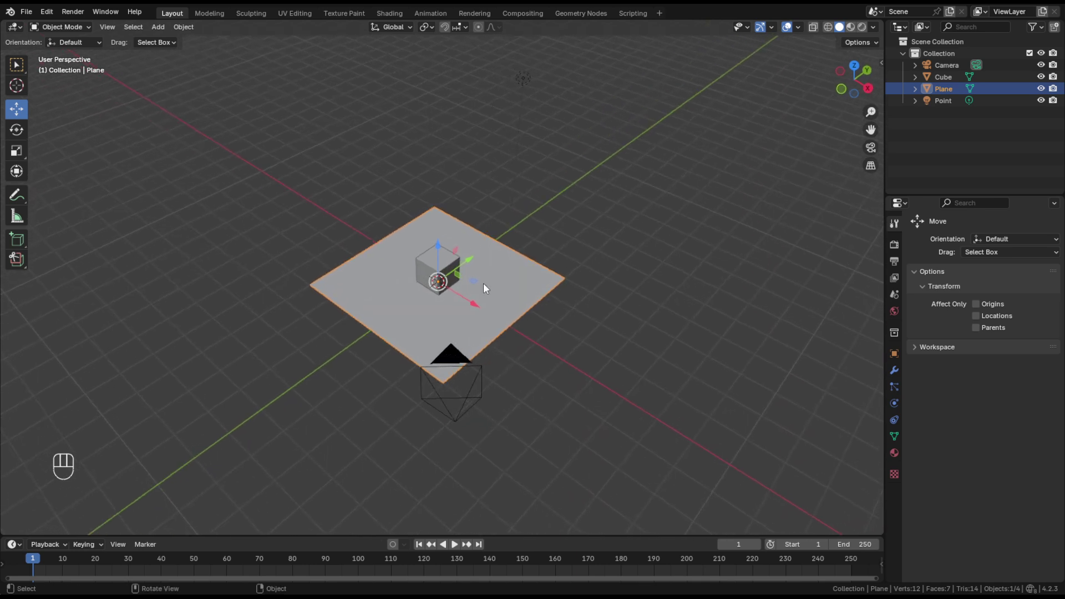
scroll(503, 376, up, 2)
scroll(502, 376, down, 2)
click(453, 354)
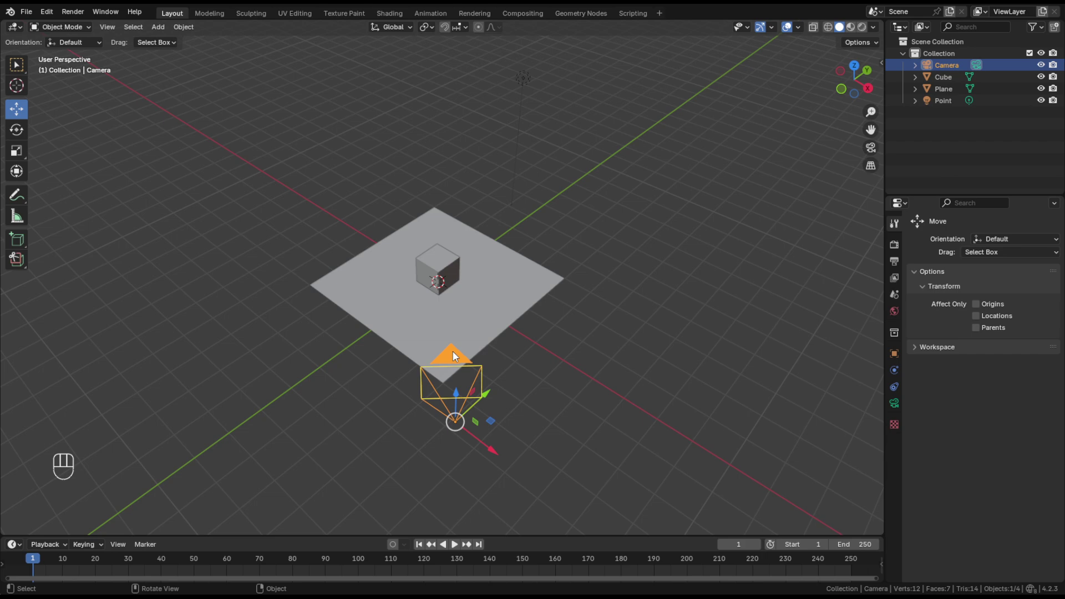
key(KP_0)
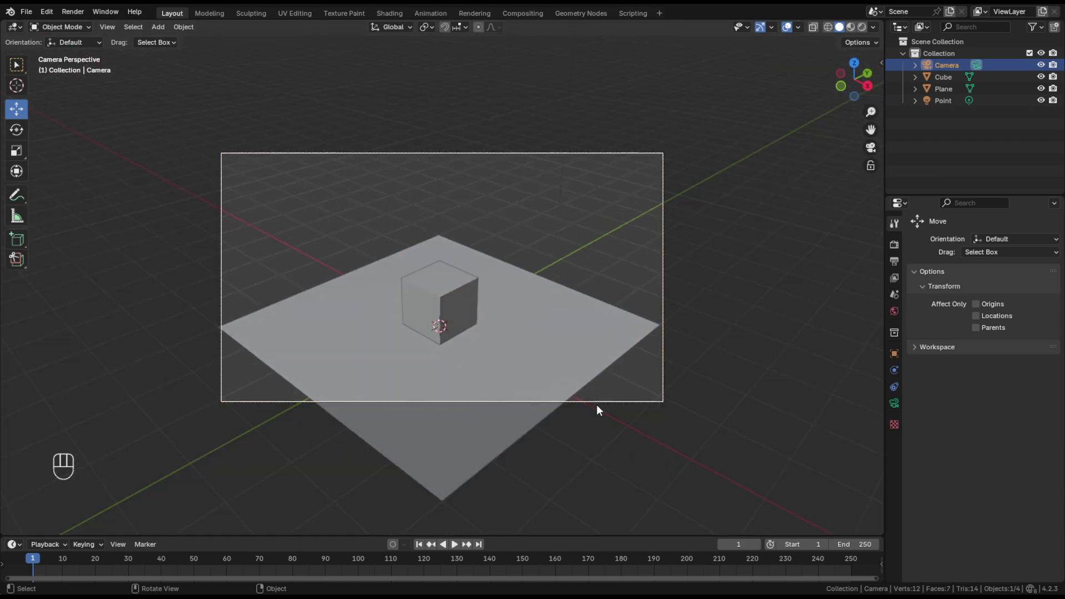
click(946, 66)
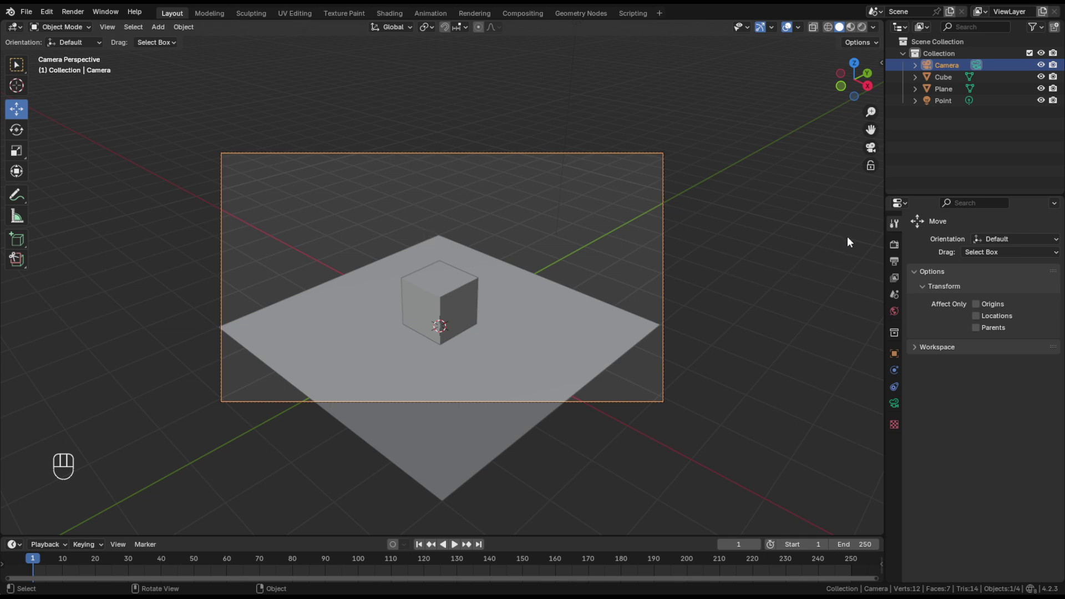
click(835, 352)
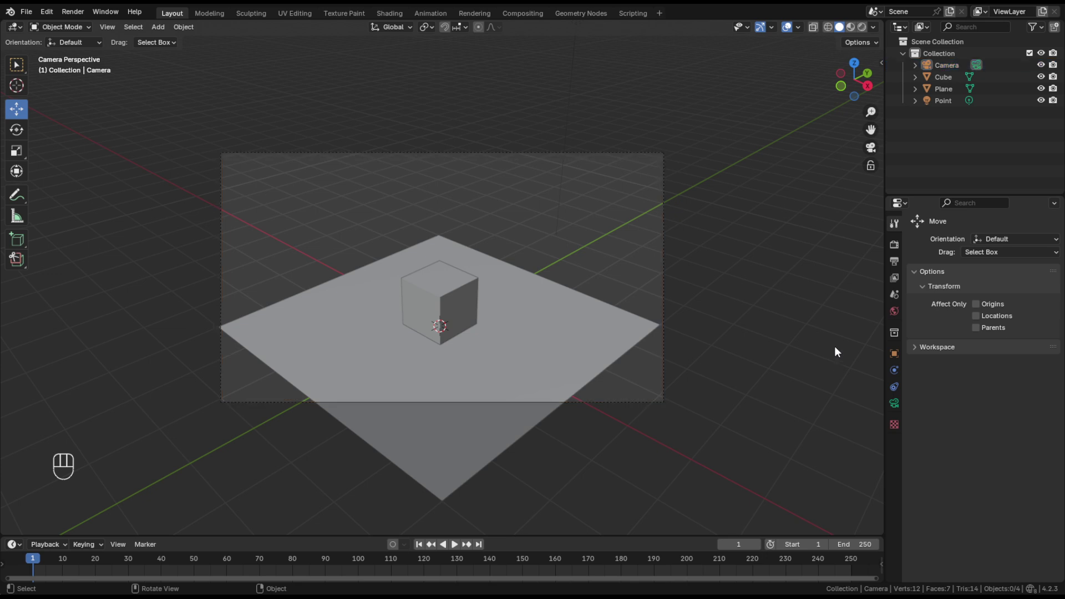
Step: Select the camera and adjust its location values to about X 6.12 m, Y -5.9 m and Z 4.81 m
key(n)
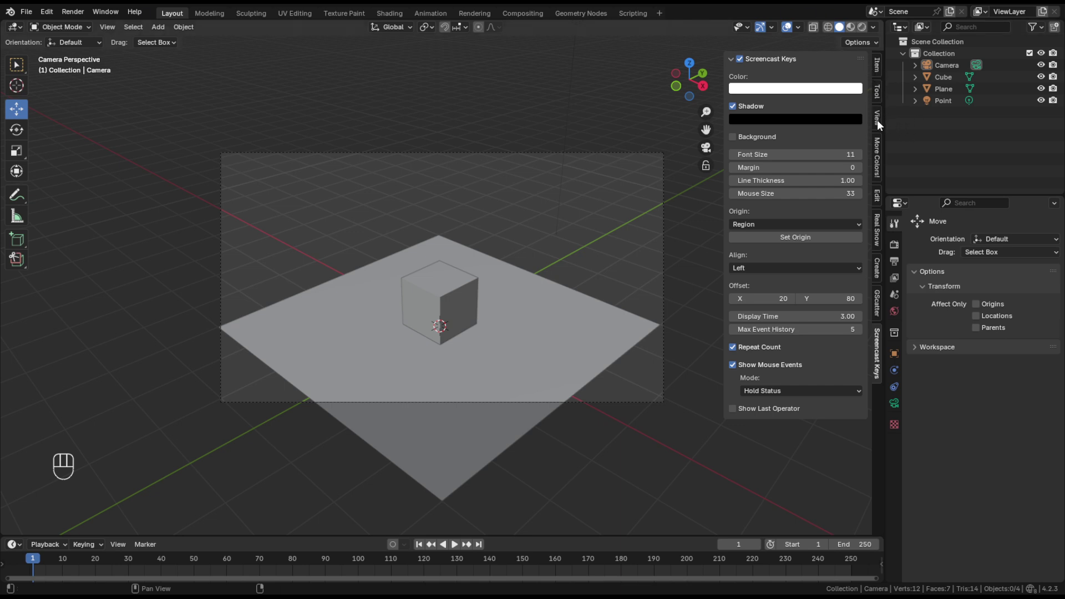
click(877, 66)
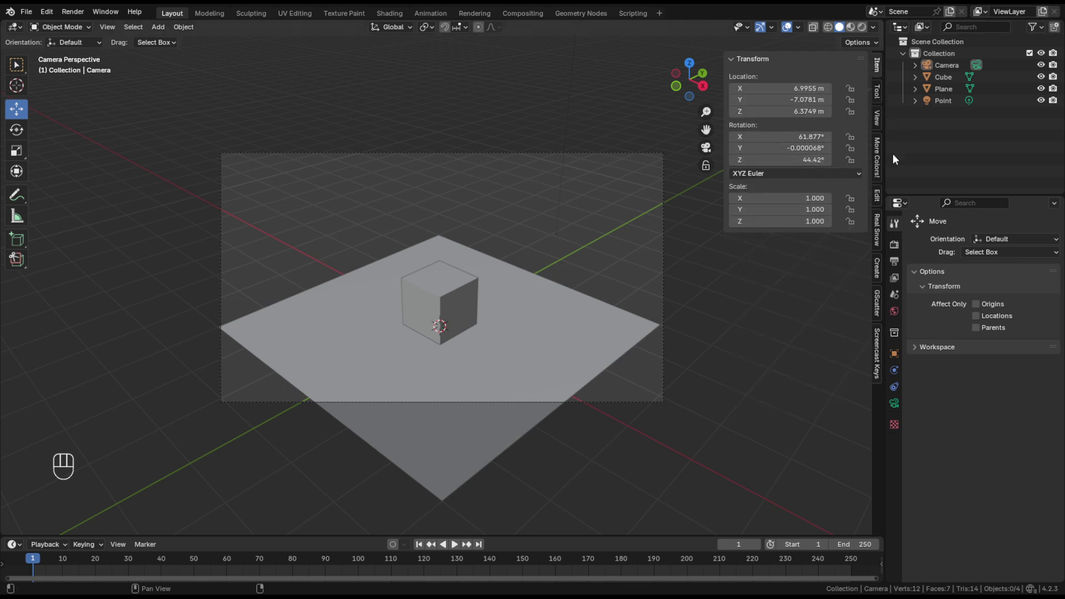
click(942, 63)
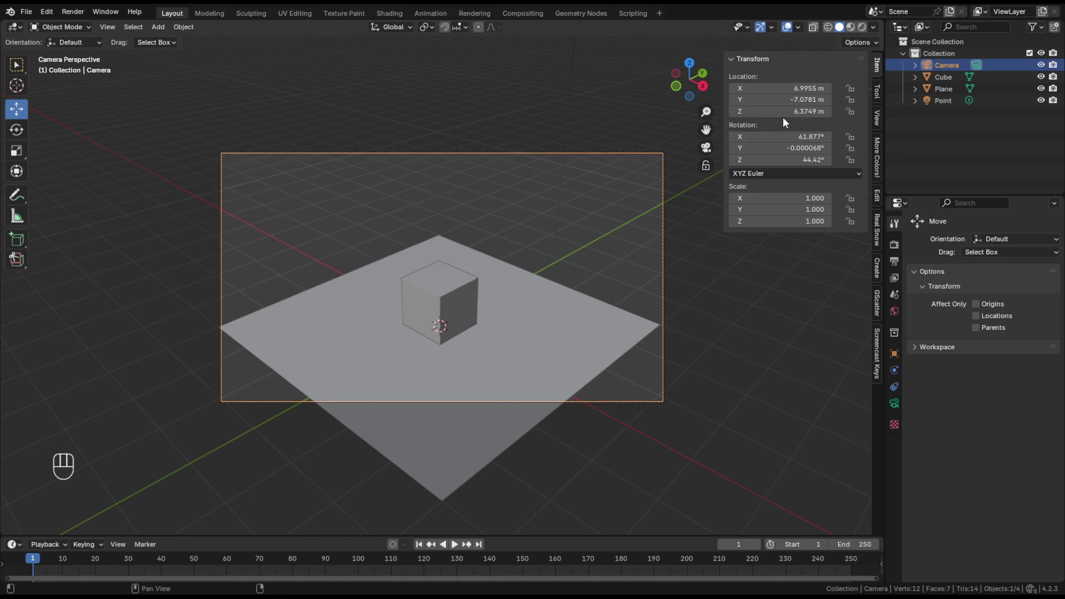
drag(786, 111, 405, 111)
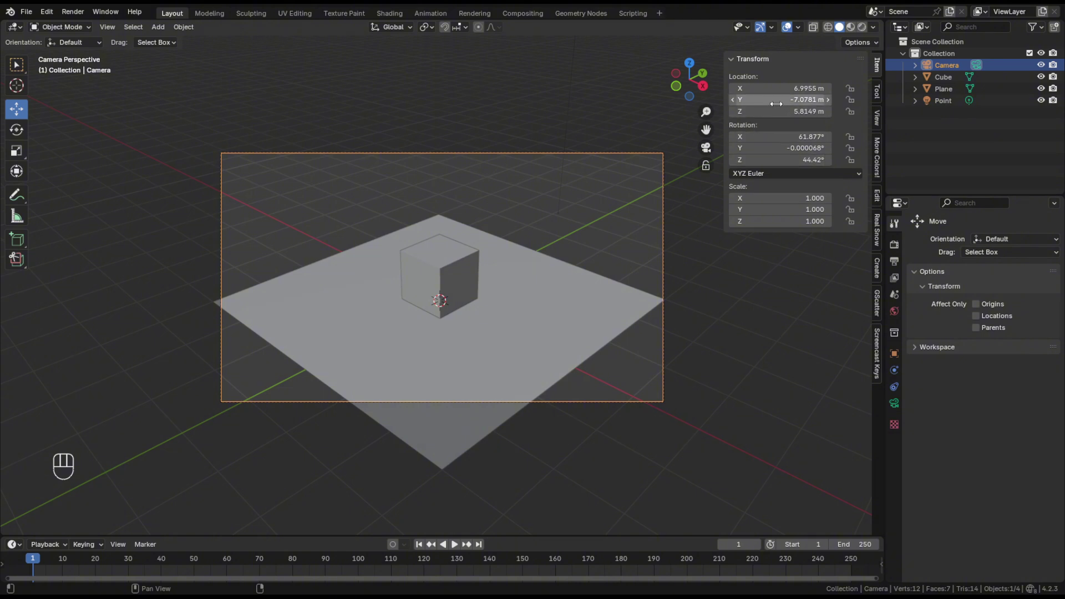
drag(776, 104, 852, 104)
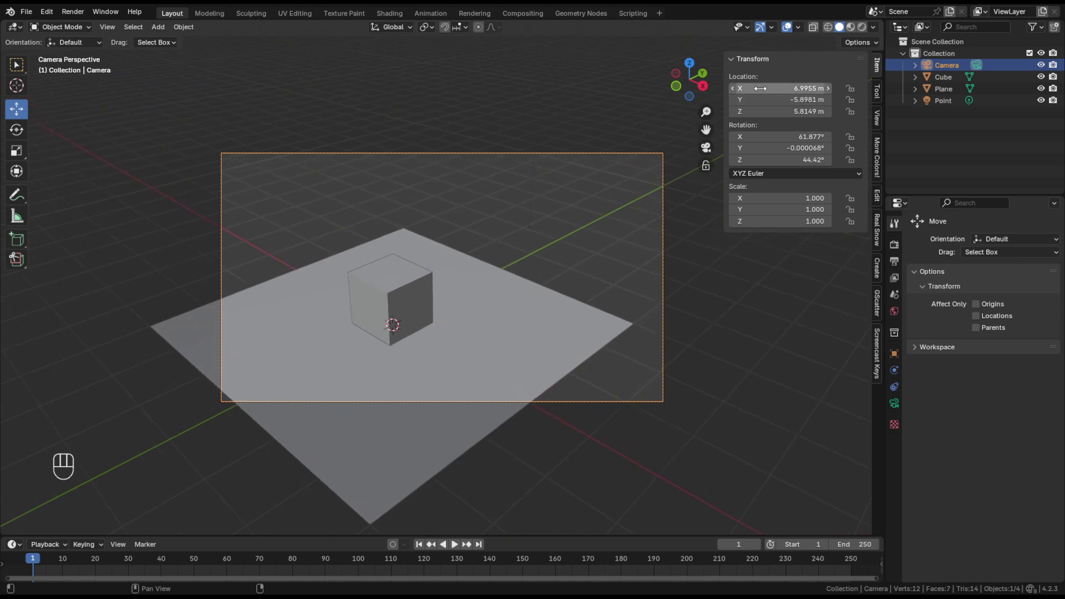
drag(760, 88, 706, 89)
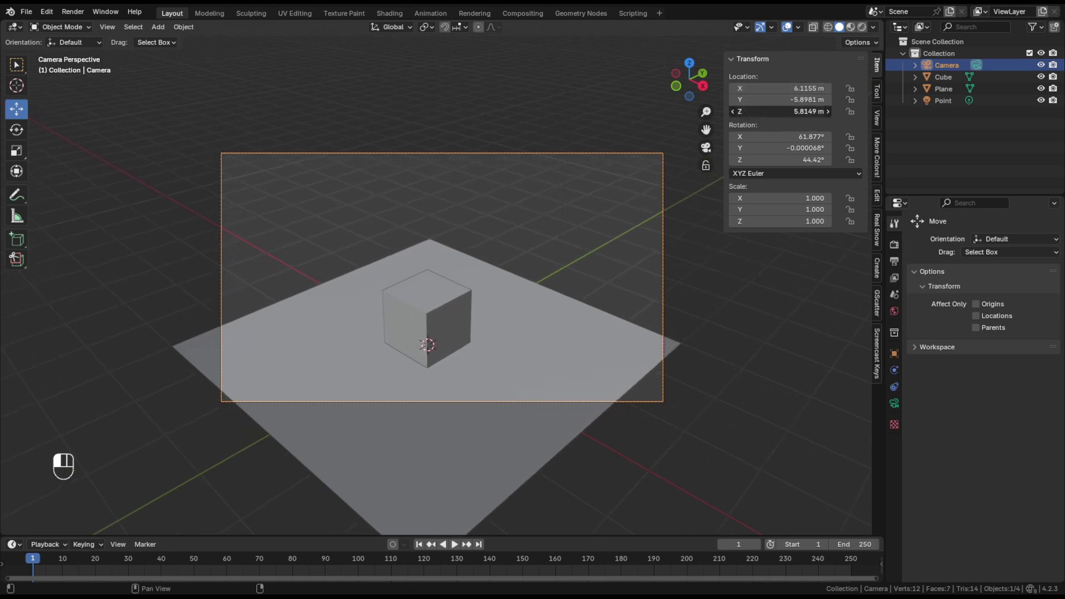
drag(782, 111, 752, 111)
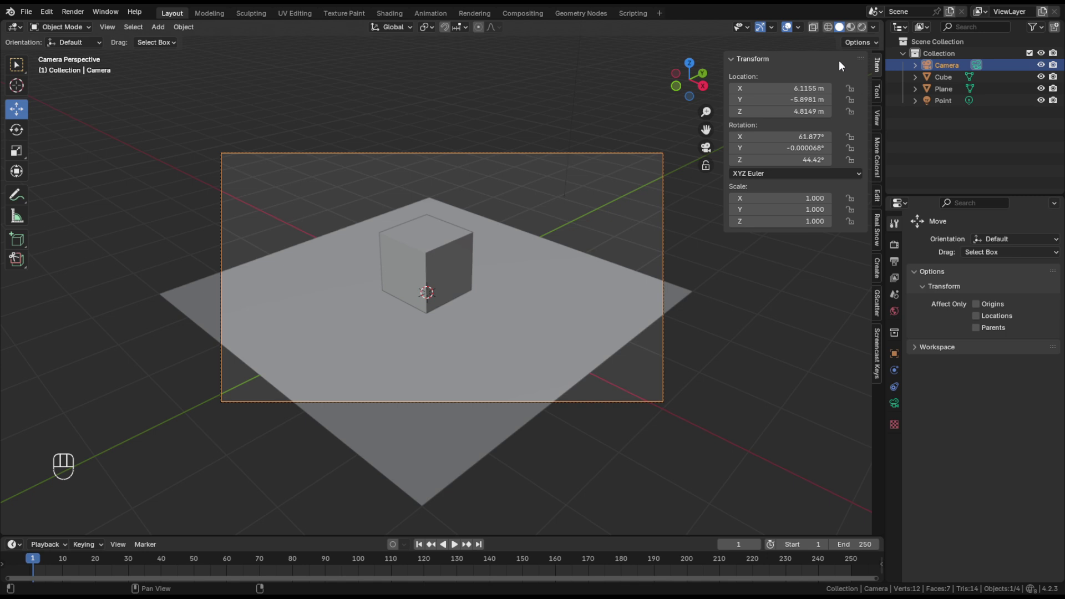
Step: Compare the scene in wireframe, solid and material preview shading through the camera, examining the cube up close in material preview
click(827, 27)
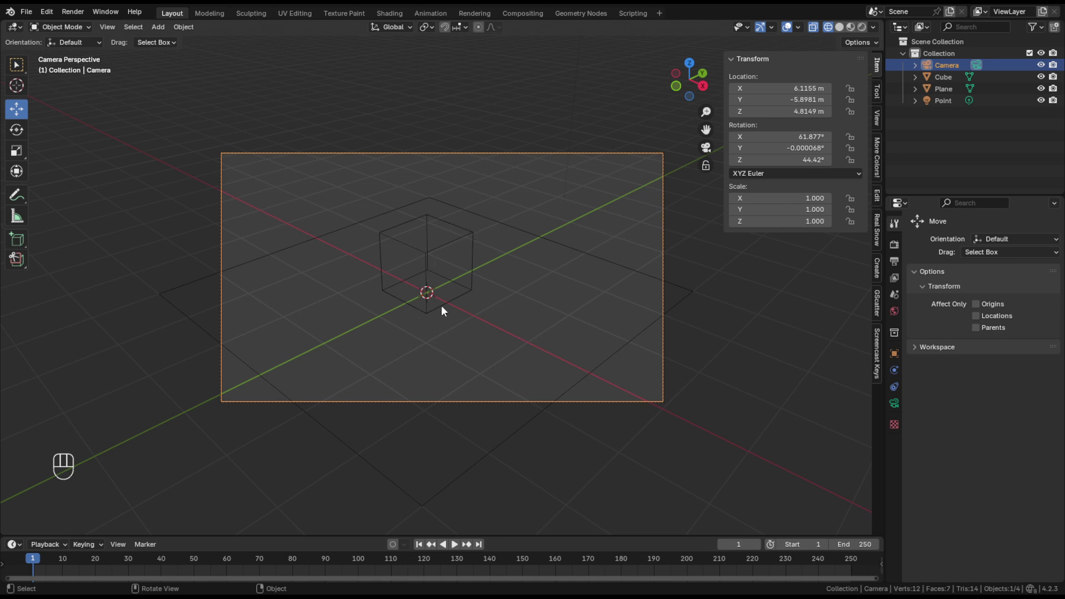
click(840, 28)
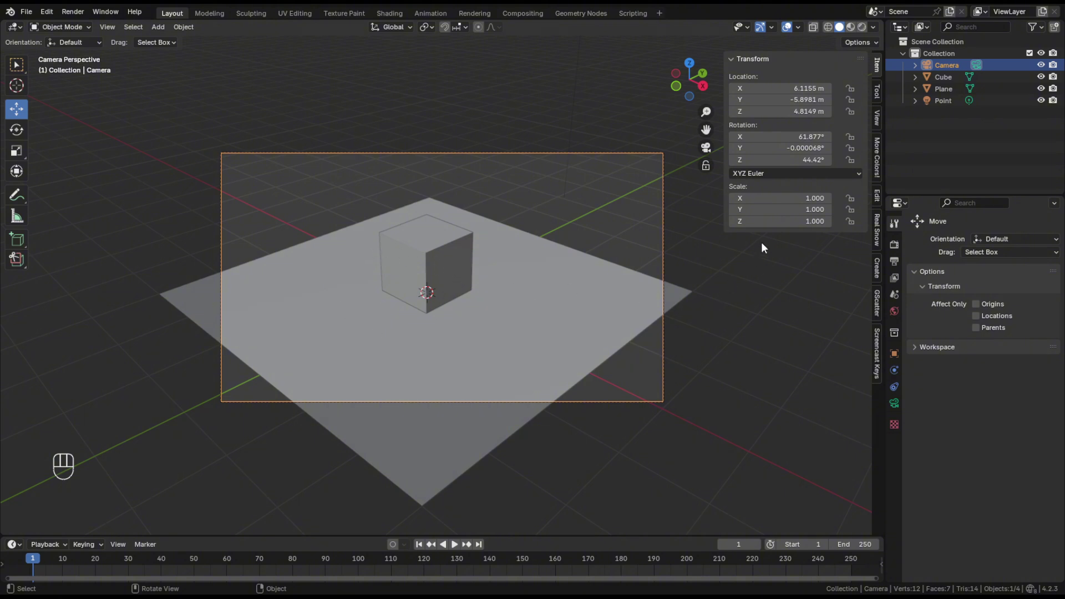
click(851, 27)
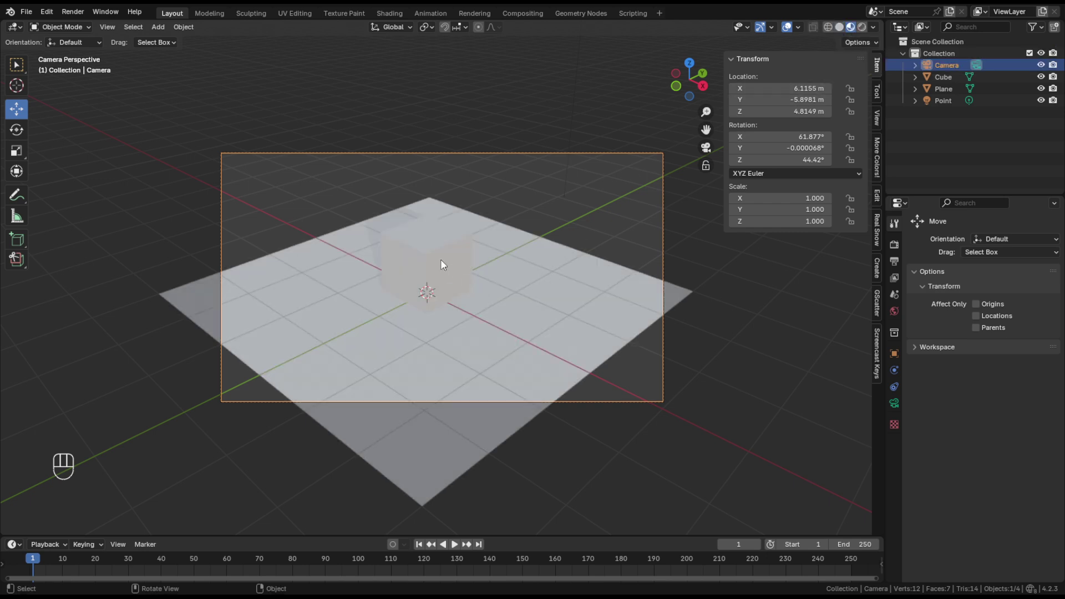
scroll(442, 264, up, 5)
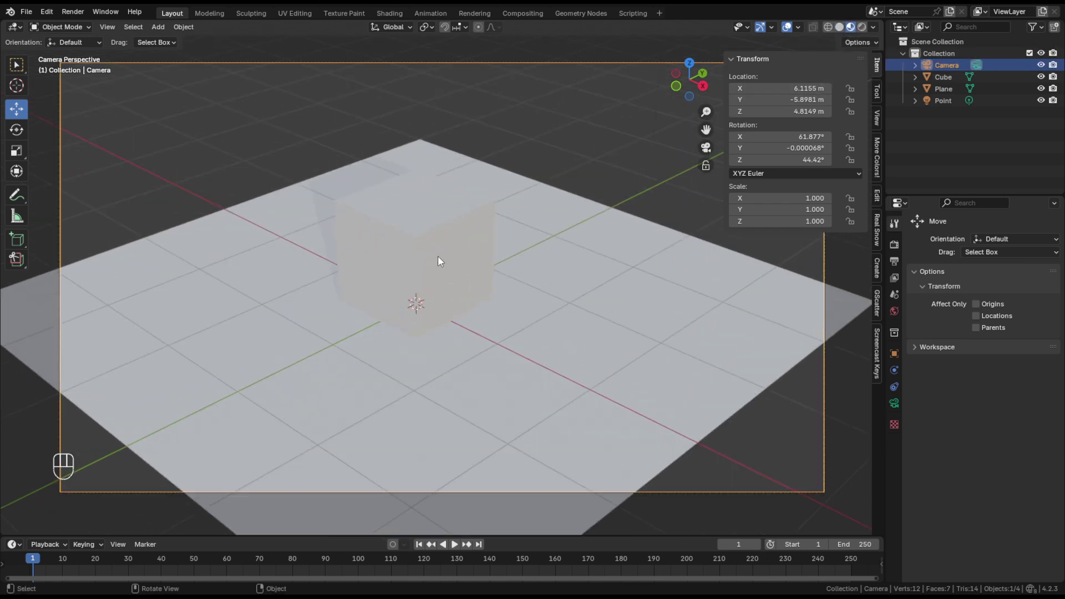
scroll(438, 257, up, 2)
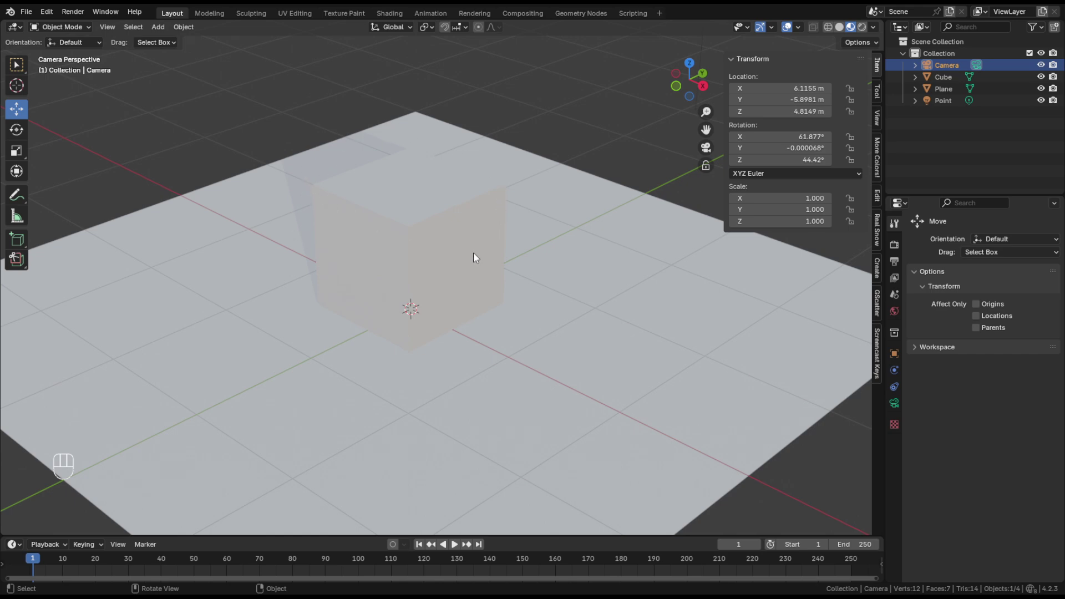
scroll(368, 266, down, 6)
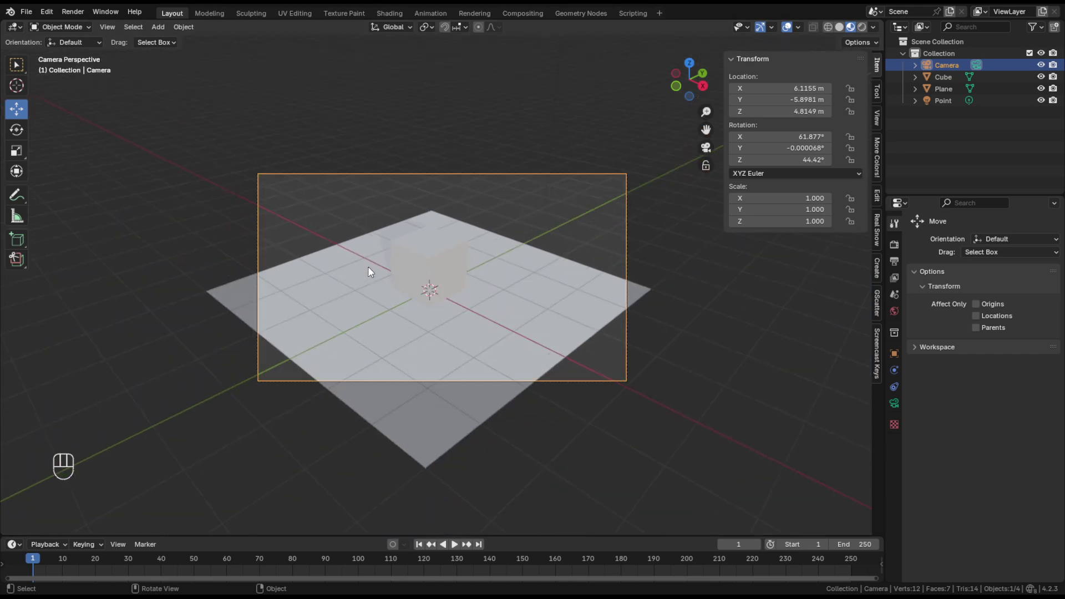
Step: Select the point light above the plane and show its light settings, with the scene seen through the camera
middle_drag(368, 267, 326, 200)
scroll(395, 275, down, 6)
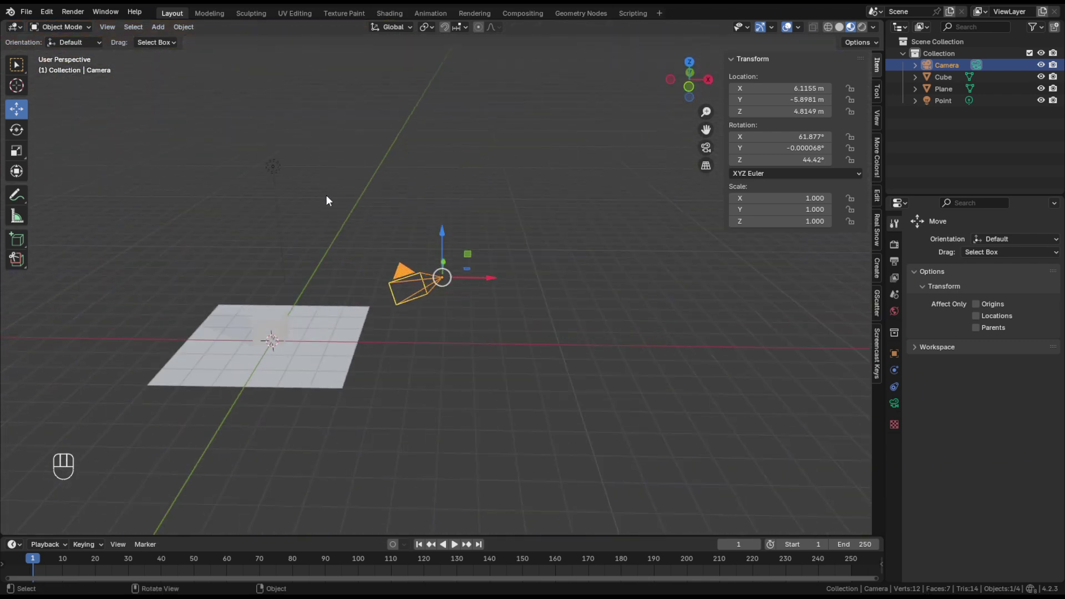
click(272, 164)
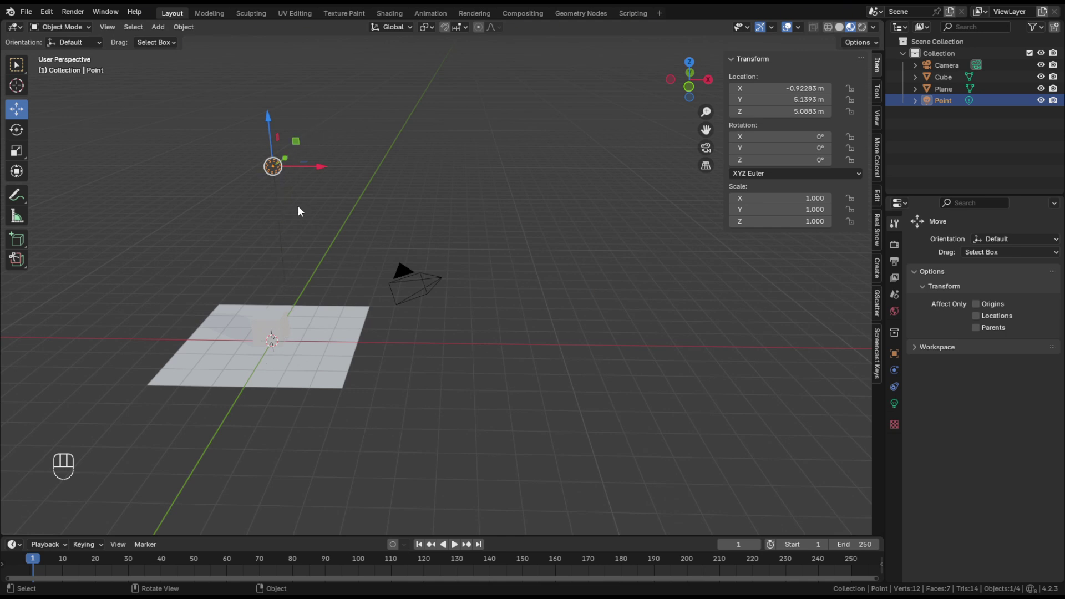
click(895, 403)
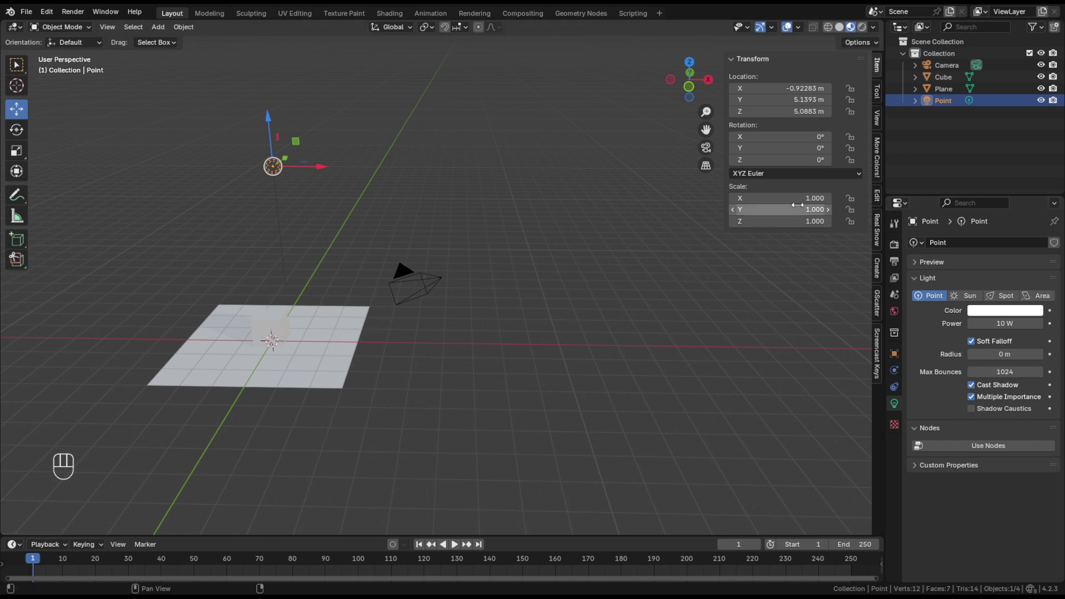
click(706, 148)
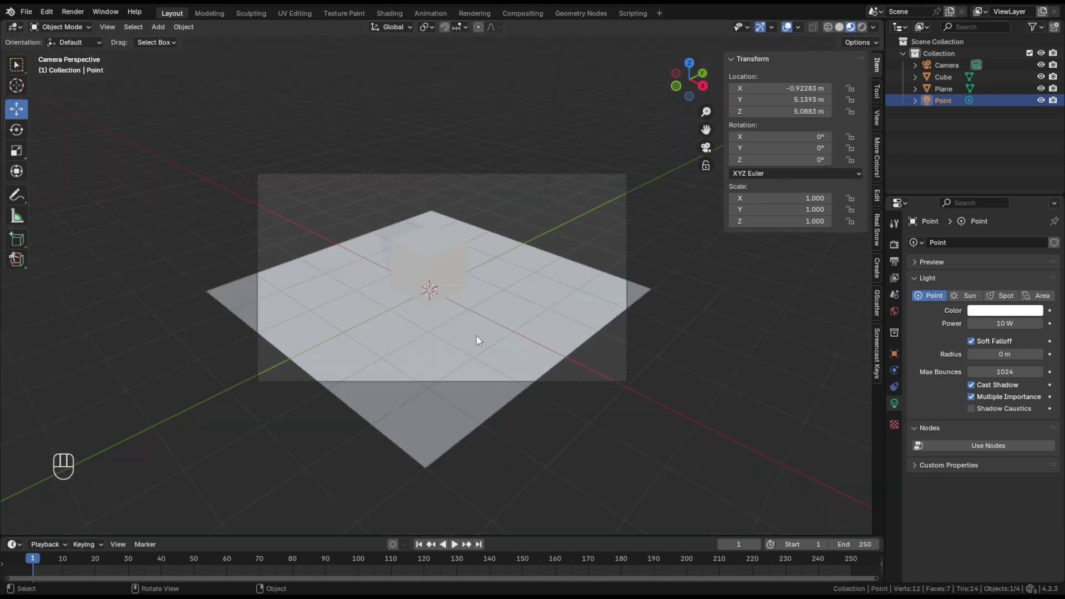
scroll(439, 300, up, 2)
scroll(439, 300, up, 1)
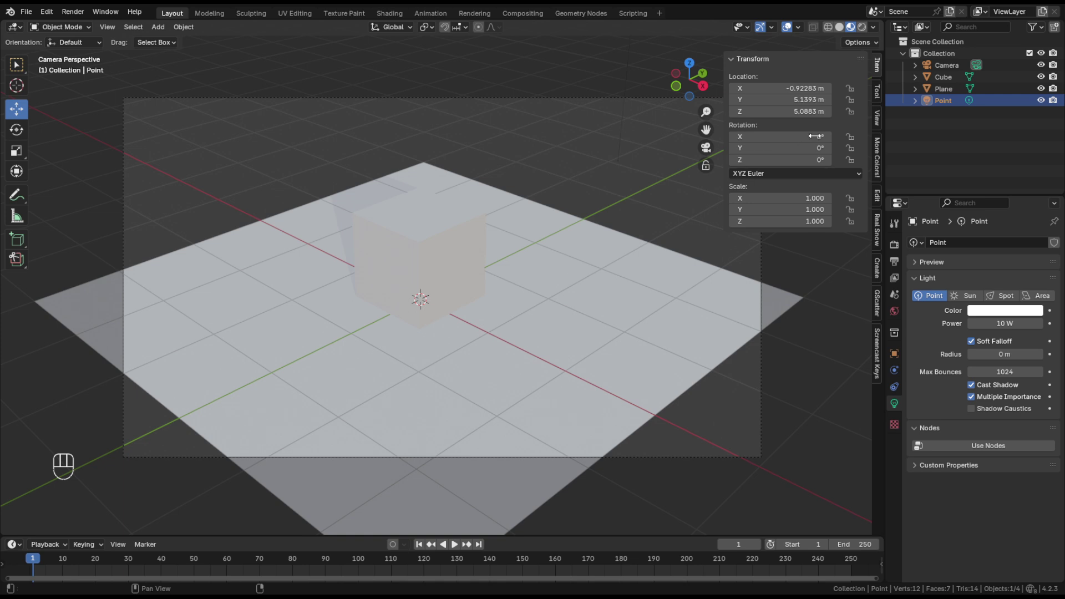
Step: Go through wireframe, solid and material preview shading, and switch the viewport to rendered shading with the render settings shown
click(828, 27)
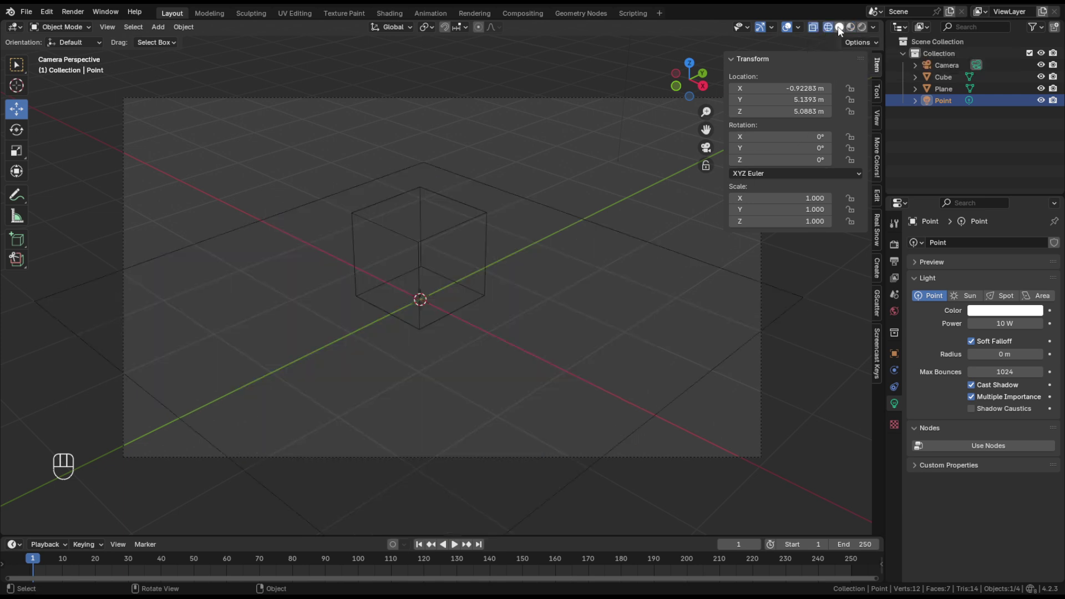
click(840, 27)
click(849, 28)
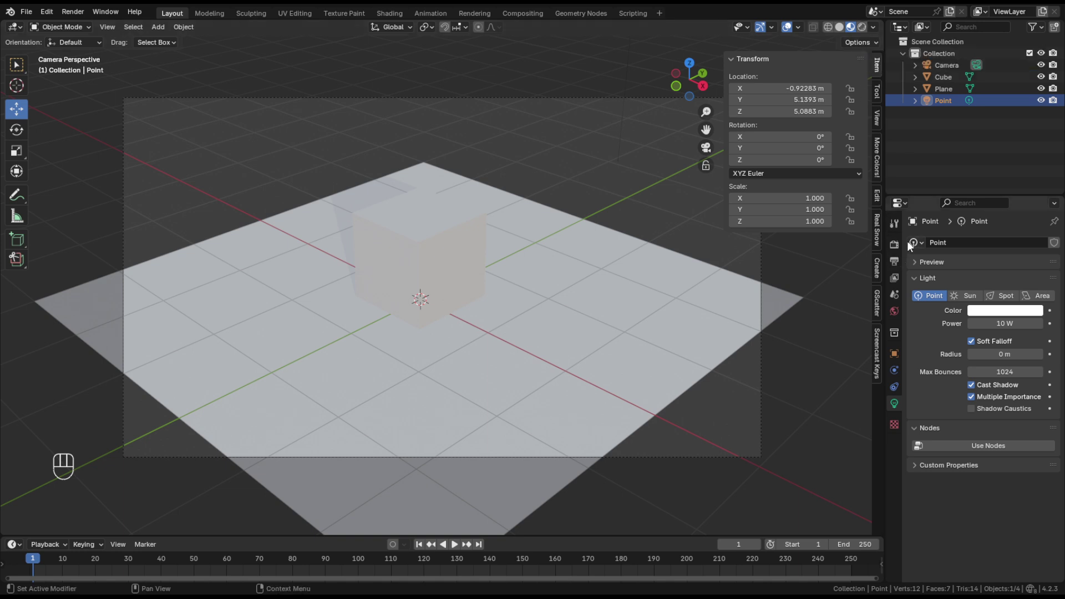
click(893, 245)
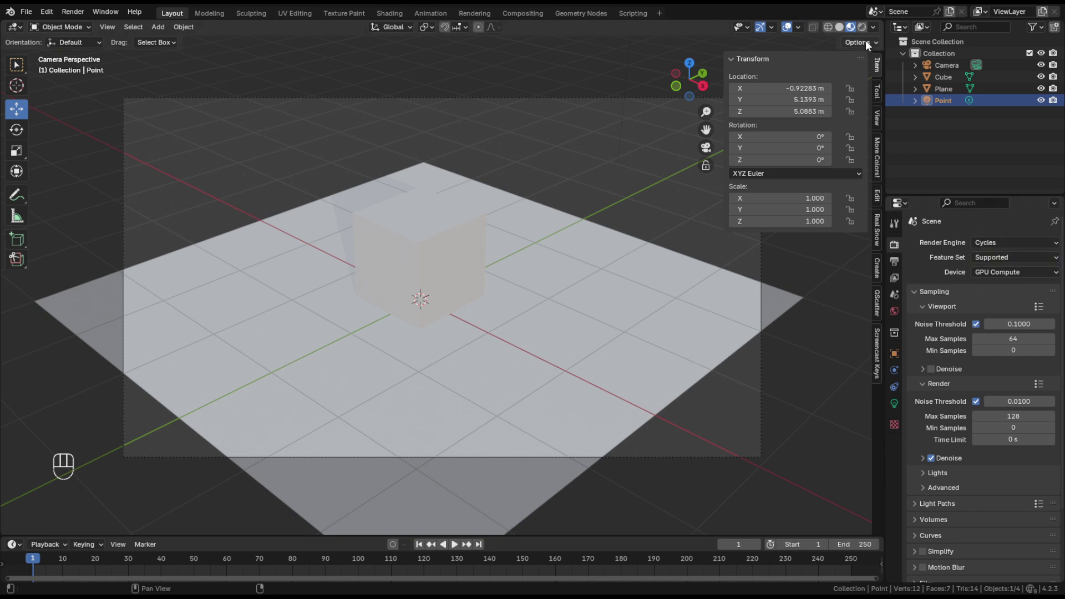
click(864, 26)
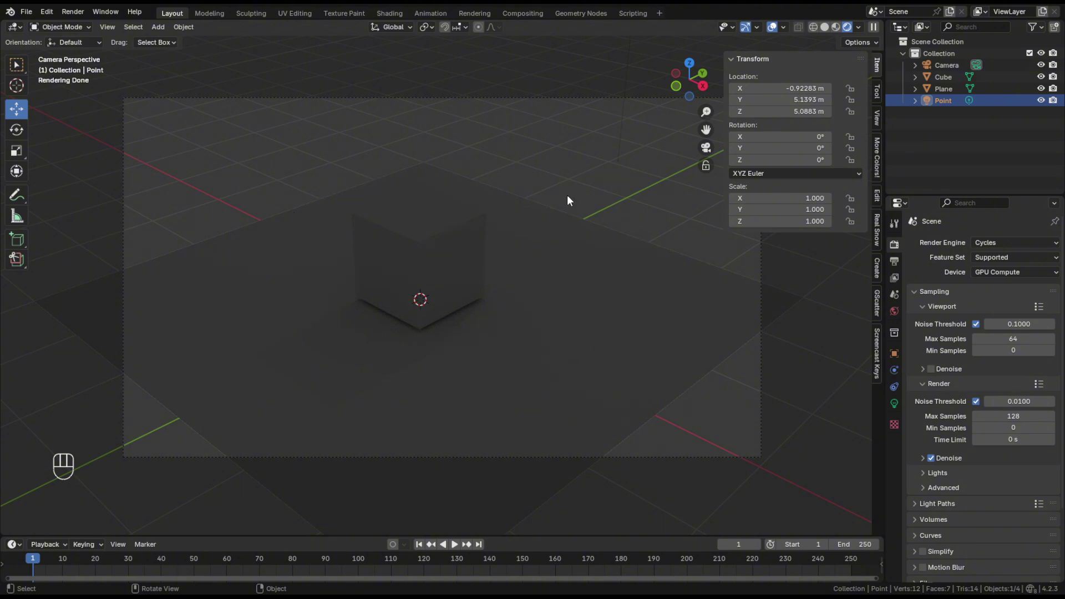
Step: Reselect the point light and set its power to 100 W
click(576, 175)
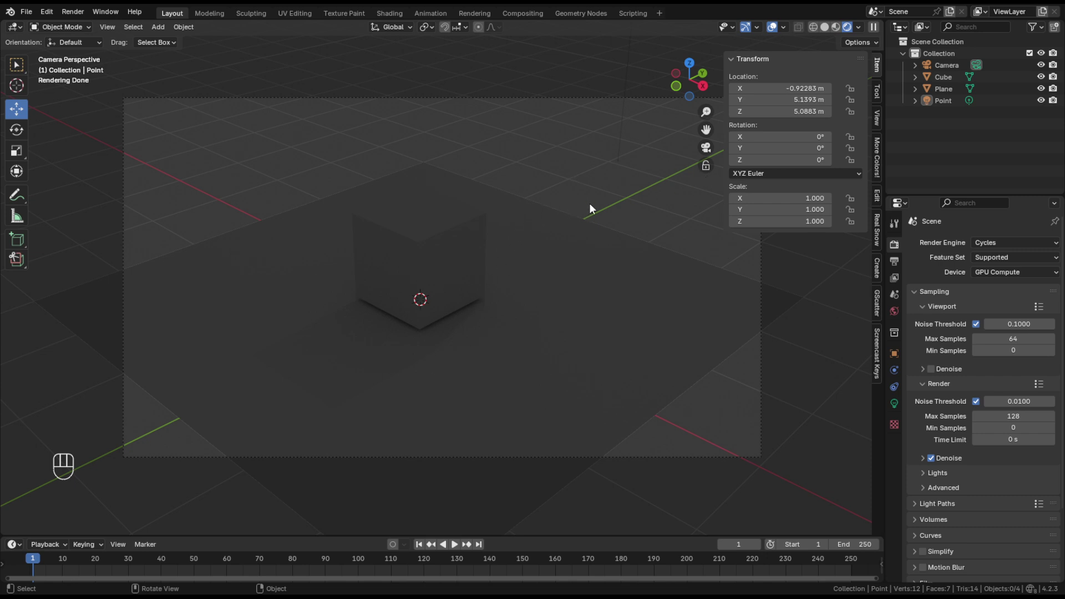
click(946, 102)
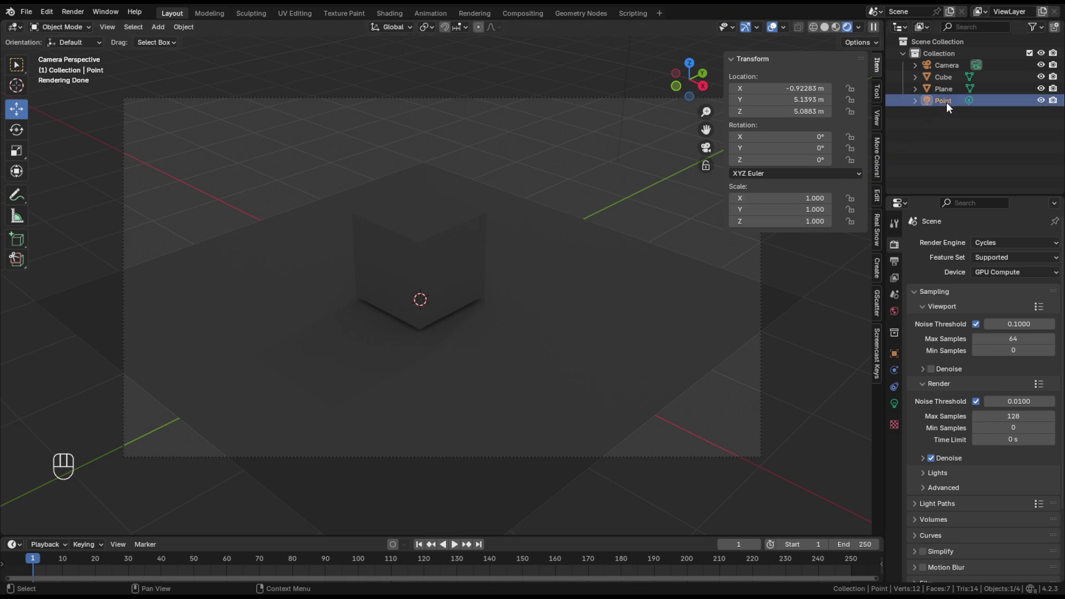
click(894, 405)
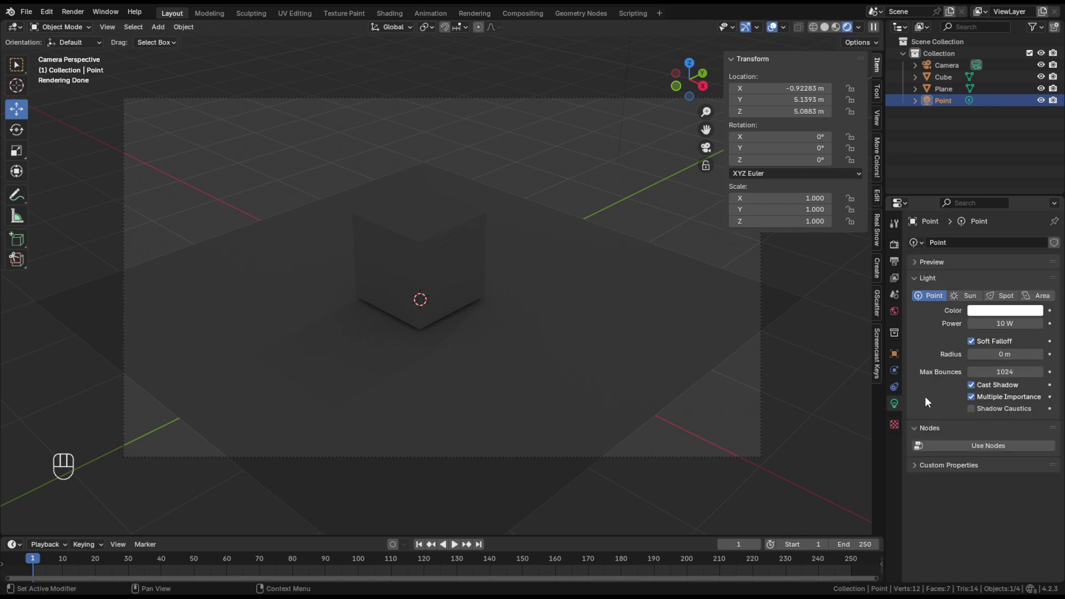
click(1005, 324)
text(100)
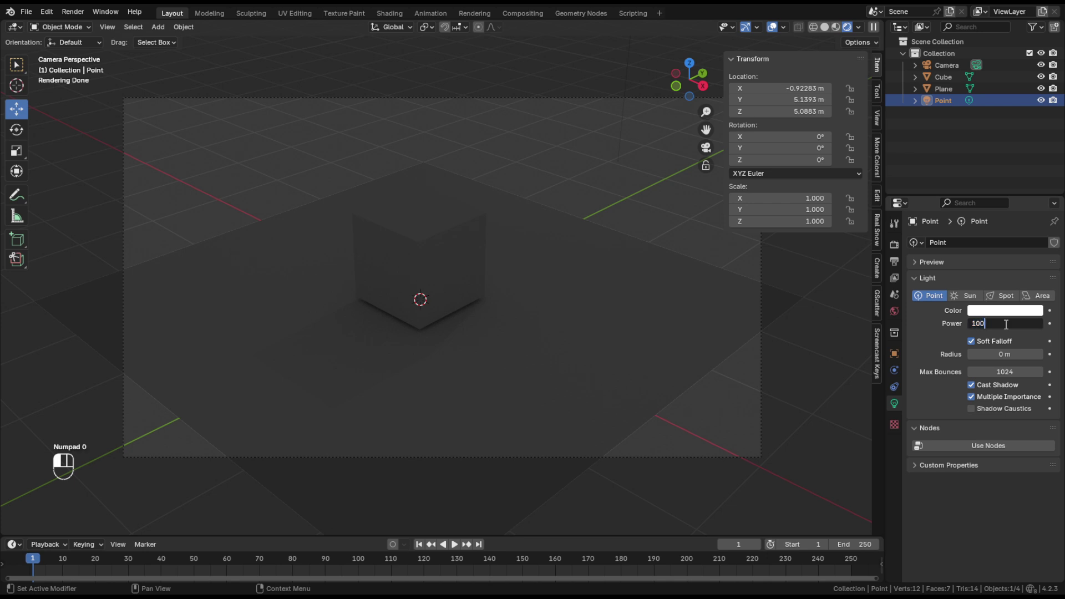
key(Return)
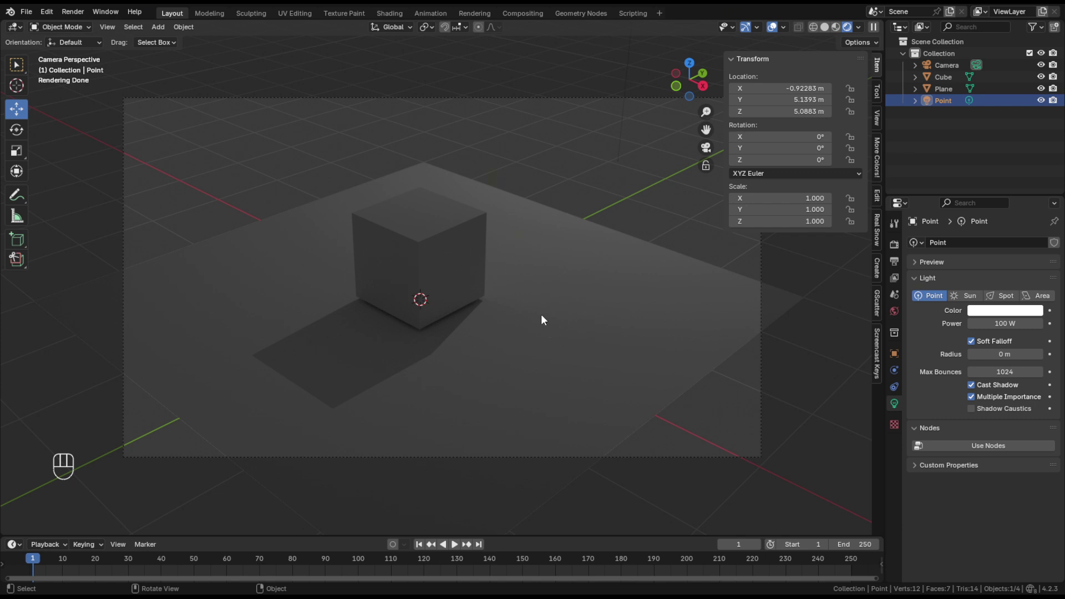
Step: Compare the lighting and the cube's shadow between material preview and rendered shading
scroll(542, 305, down, 5)
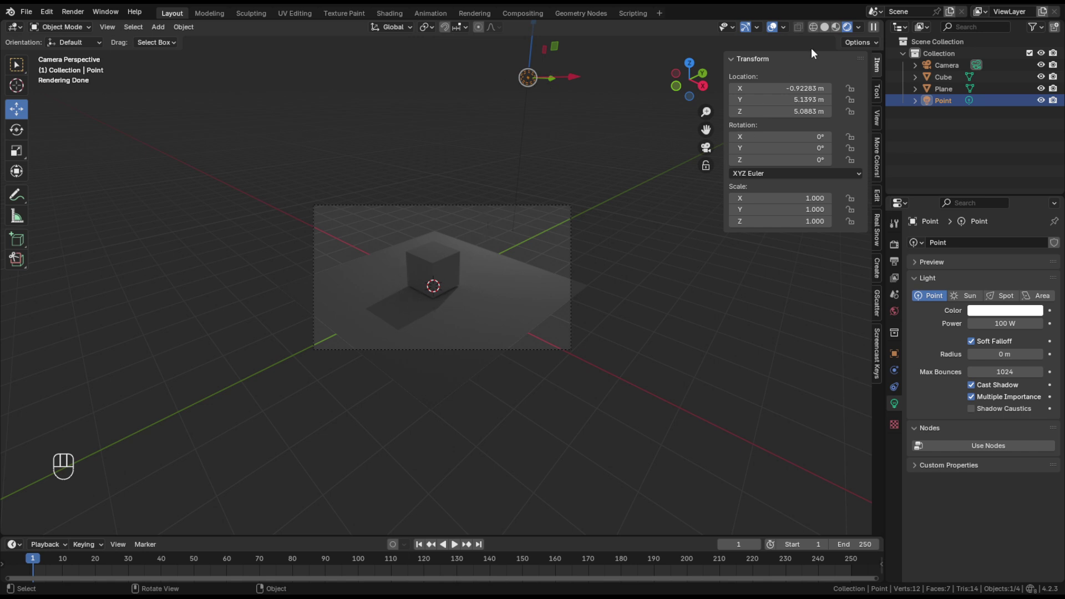
click(834, 29)
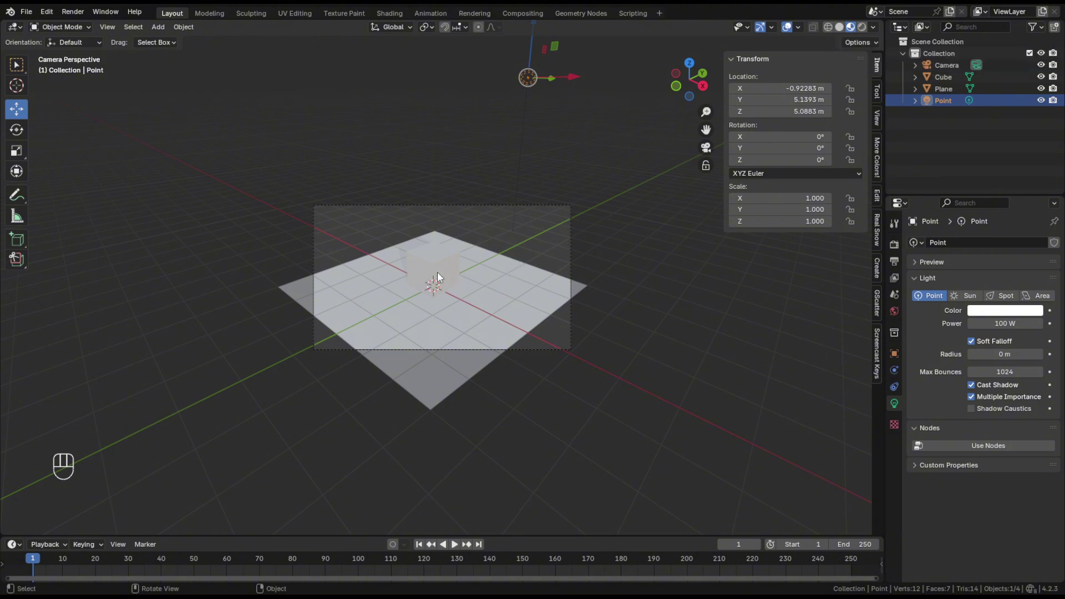
click(861, 27)
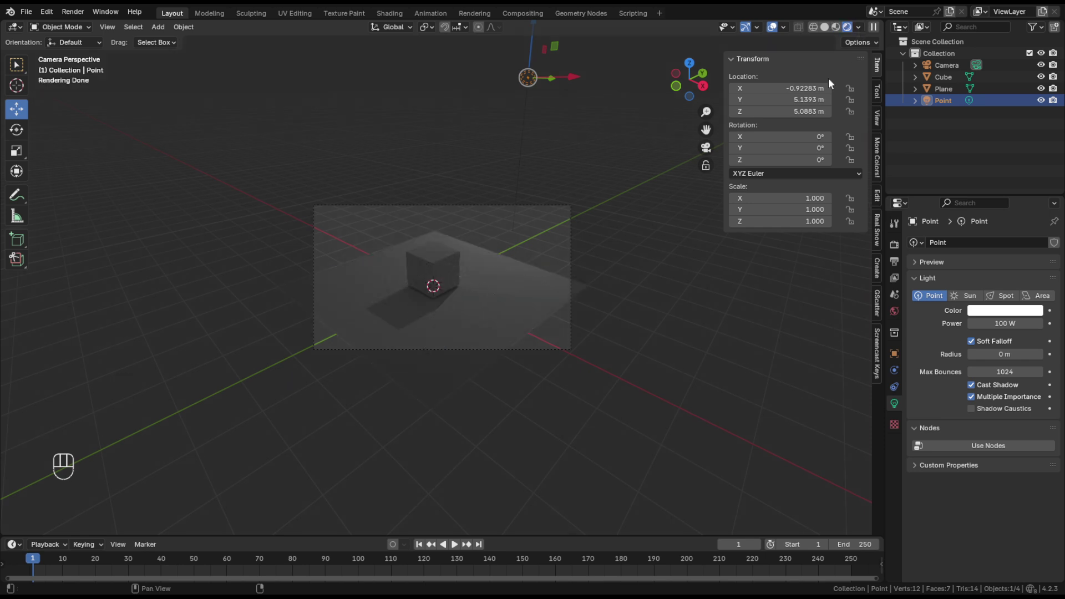
scroll(414, 314, up, 2)
scroll(413, 314, down, 1)
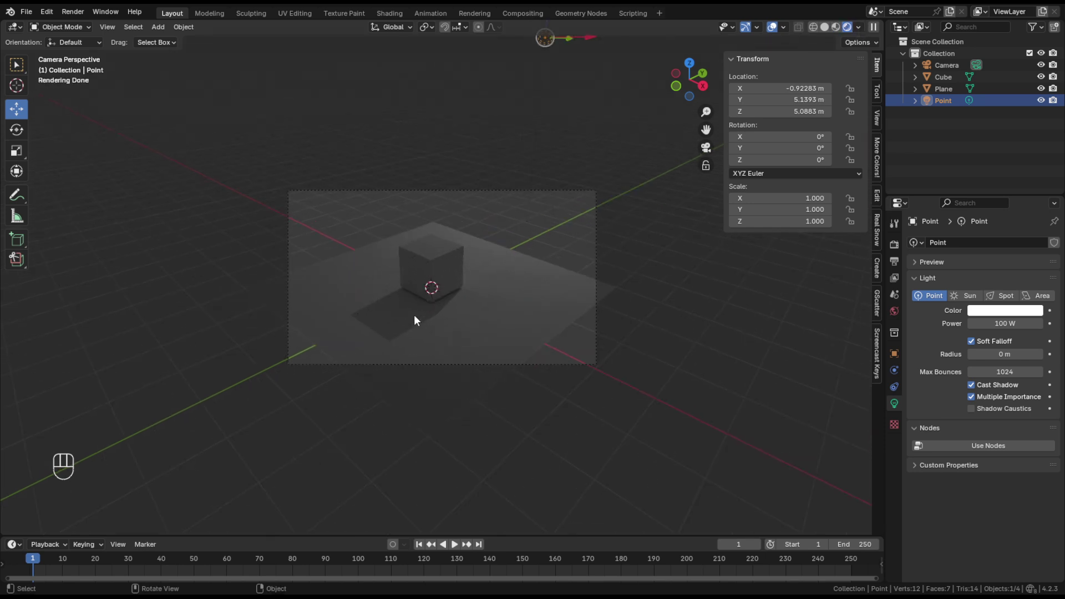
scroll(413, 314, down, 1)
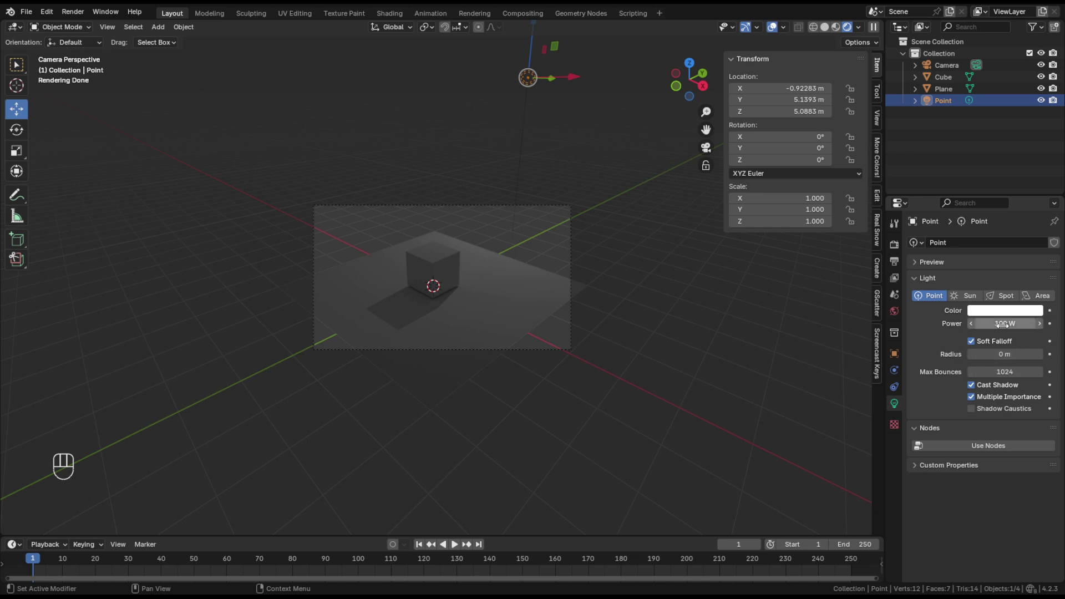
Step: Set the point light's power to 1000 W
scroll(451, 288, up, 3)
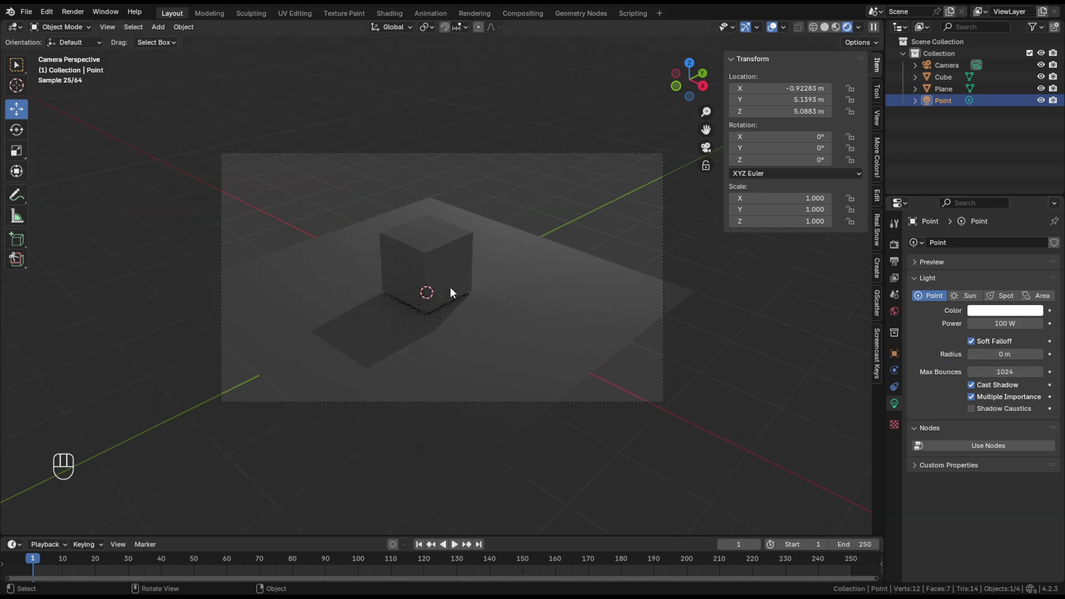
click(993, 324)
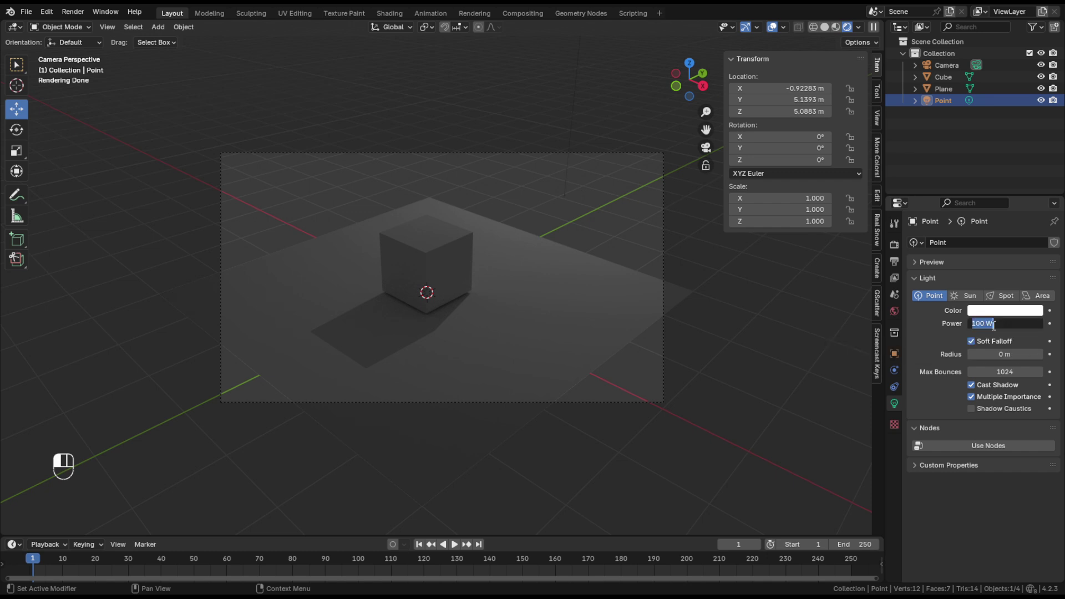
text(1000)
key(Return)
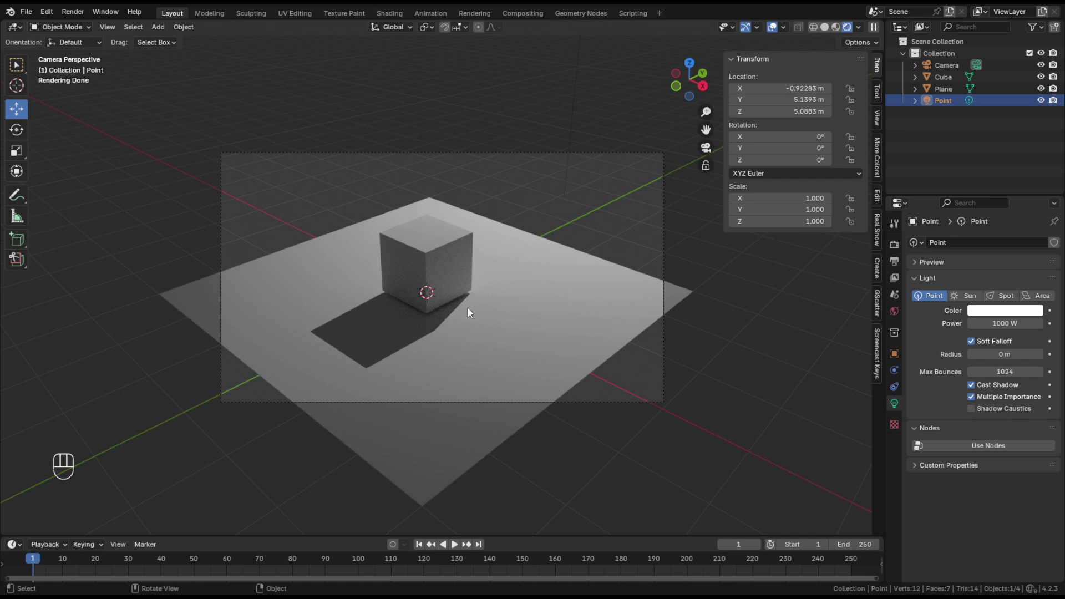
Step: Set the cube's Z location to 0.5 m and deselect it
scroll(459, 315, up, 3)
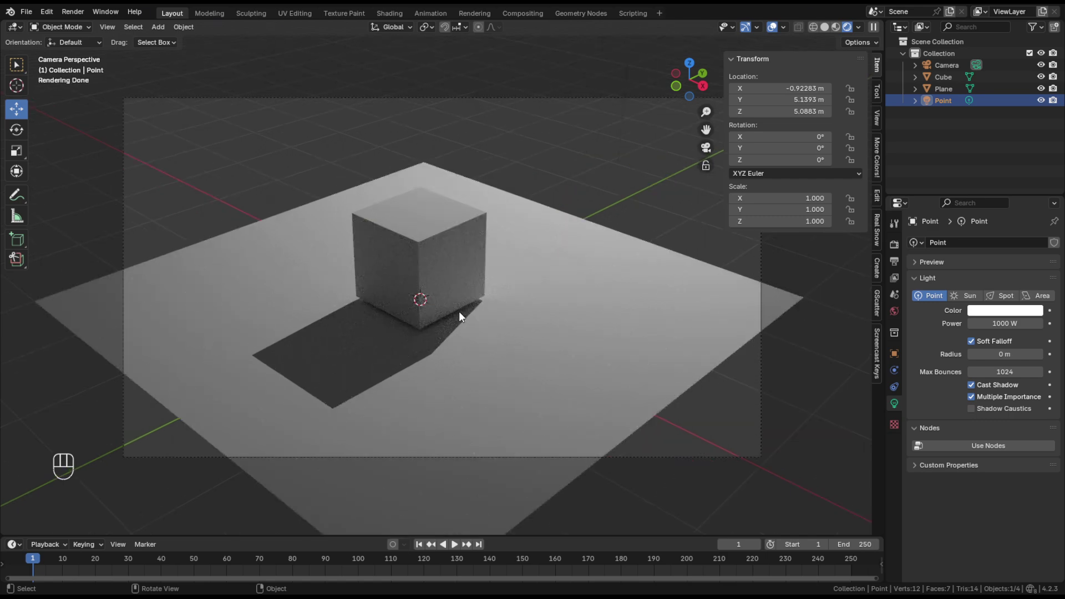
click(439, 264)
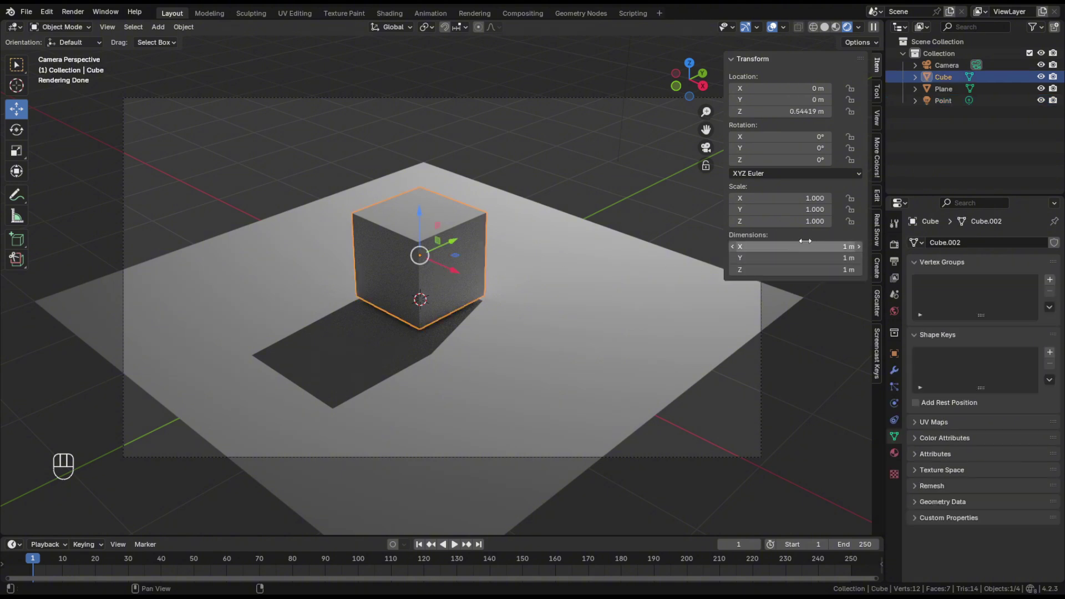
click(795, 112)
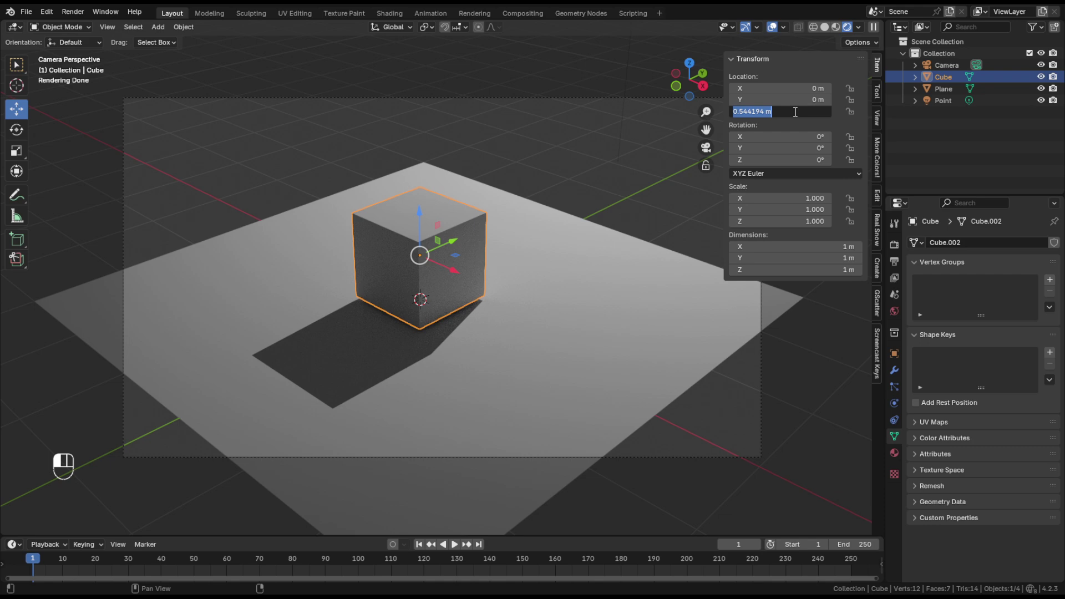
text(.5)
key(Return)
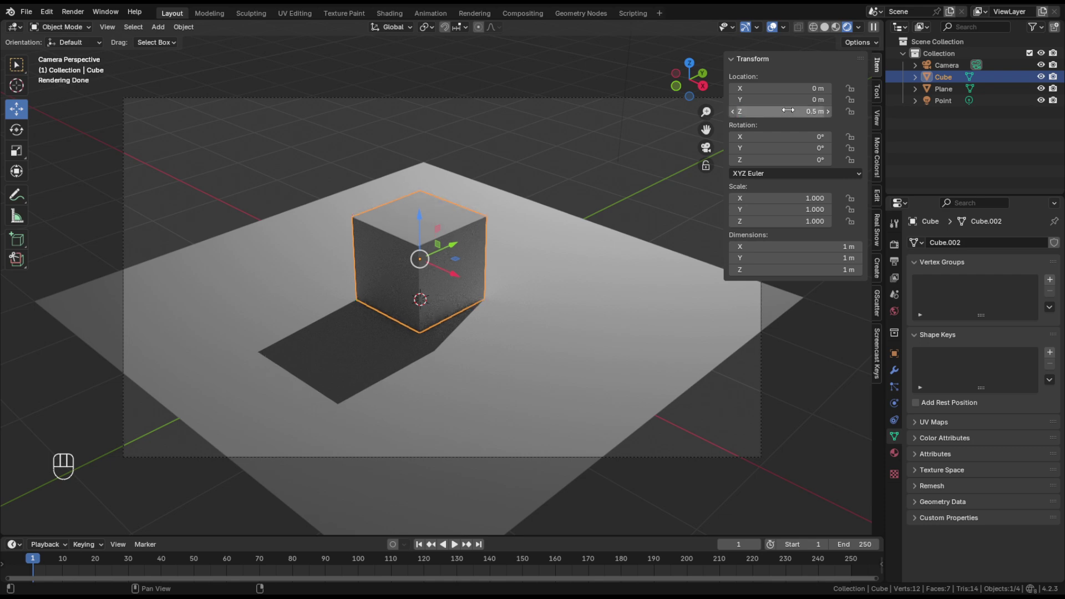
click(607, 174)
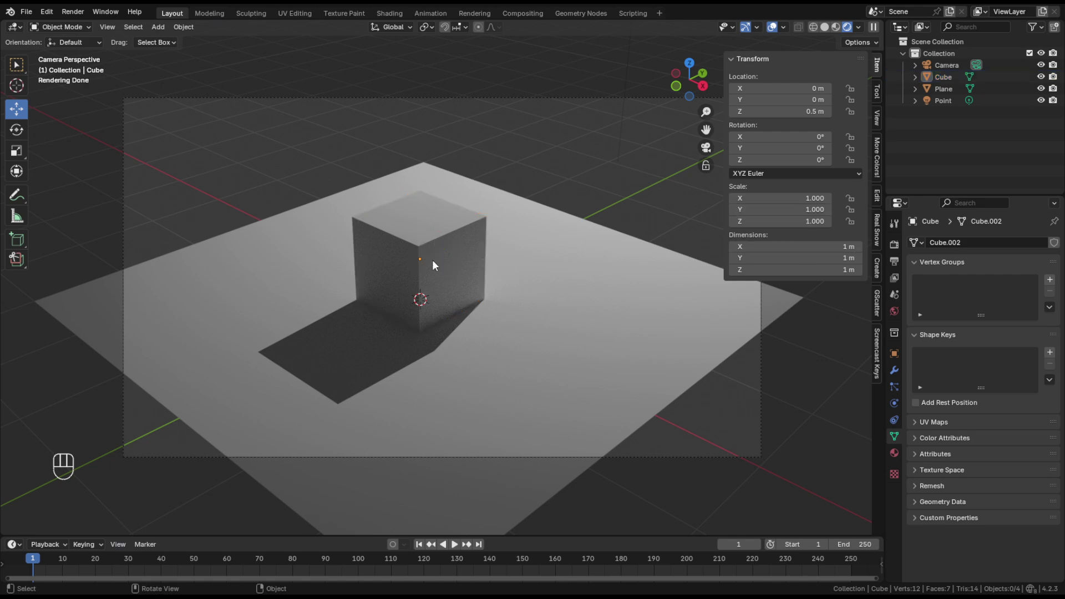
Step: Select the point light and move it along the Y axis to about -3.85 m
scroll(464, 297, down, 7)
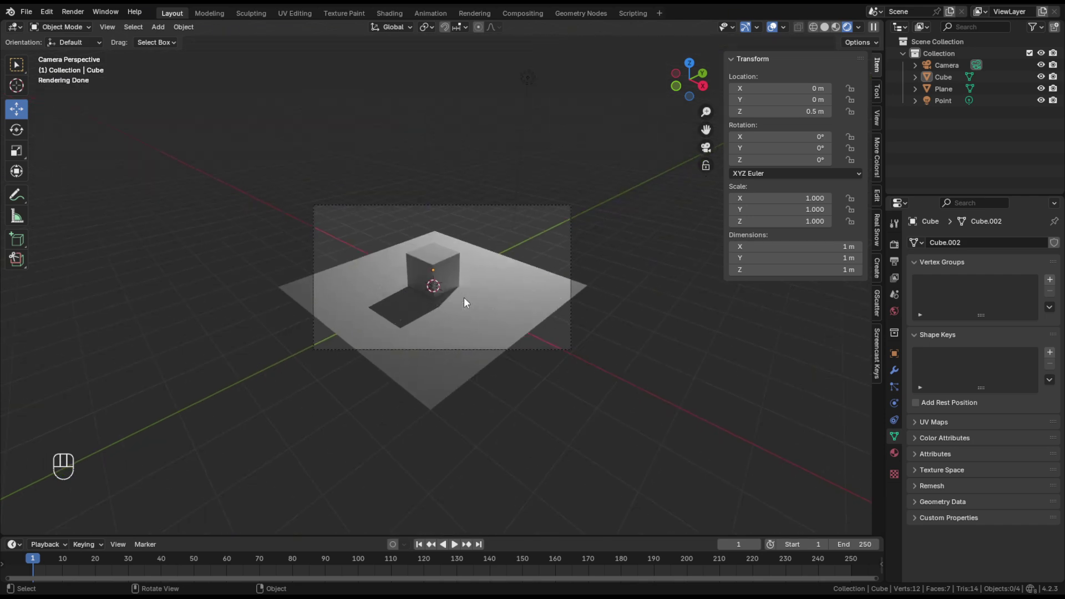
click(529, 77)
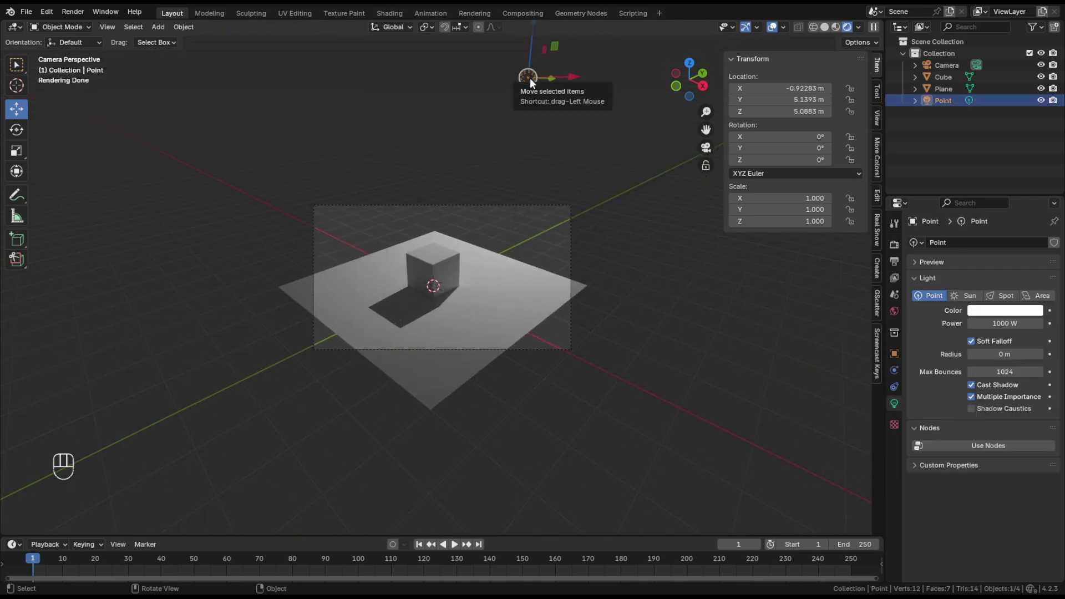
scroll(559, 161, down, 1)
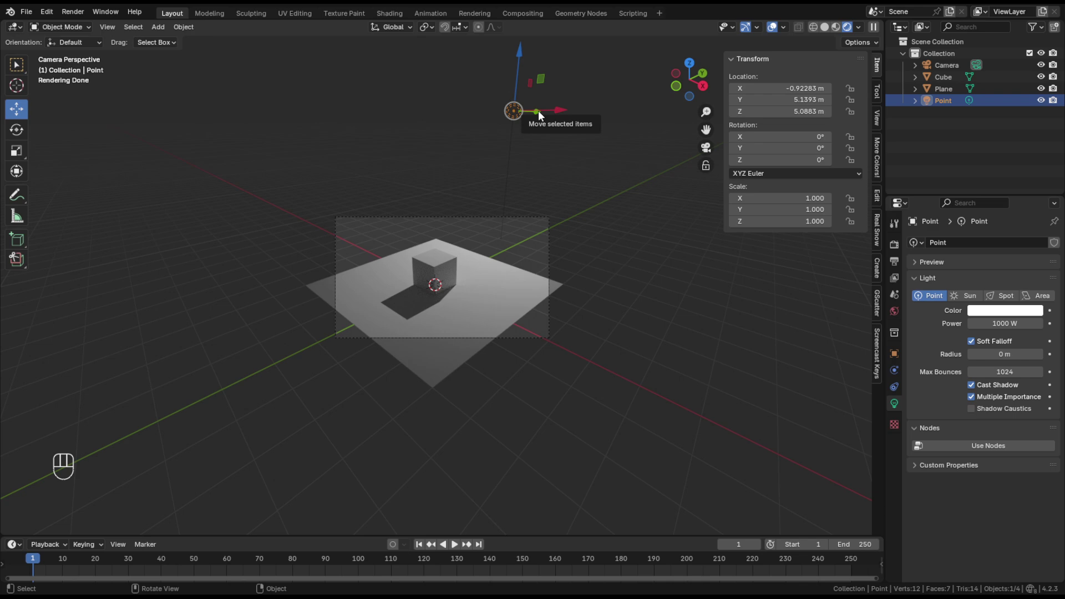
drag(538, 111, 380, 243)
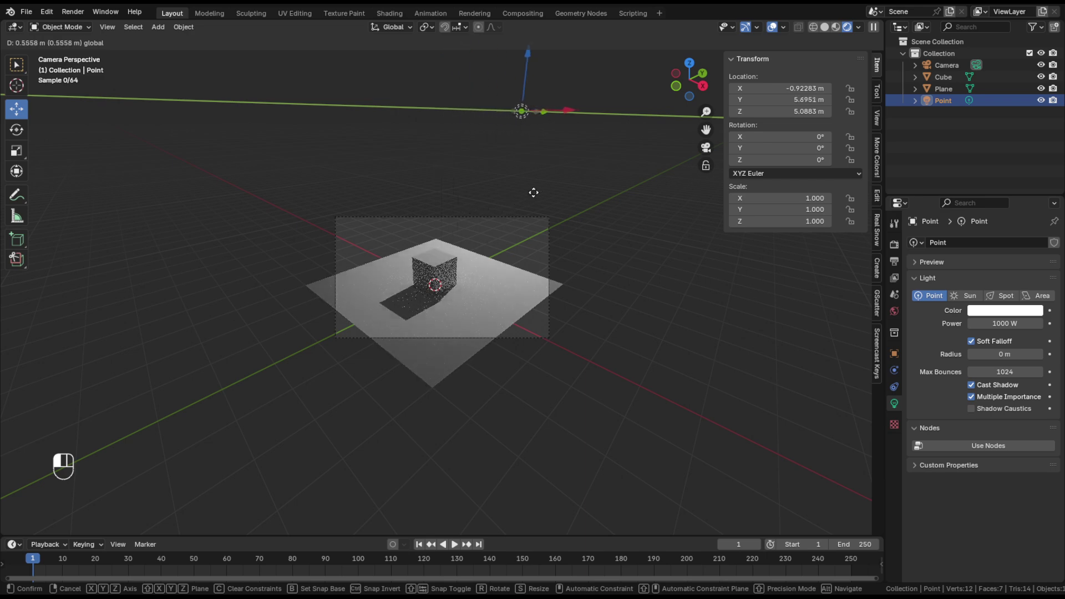
drag(318, 301, 316, 317)
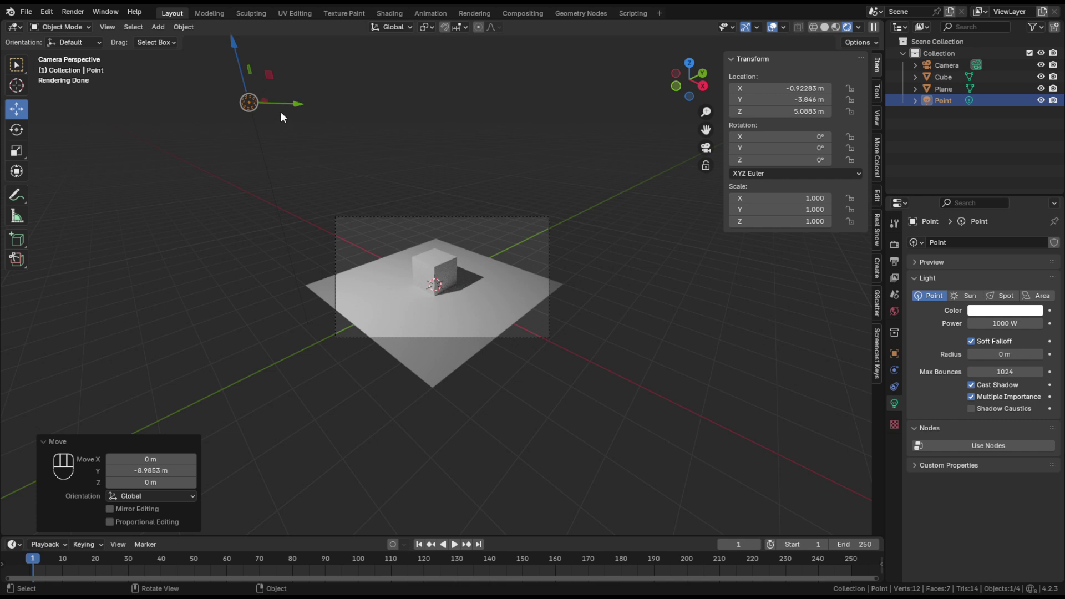
Step: Move the point light far out along positive Y and back above the cube, to a Y location of about 0.49 m
drag(298, 104, 691, 65)
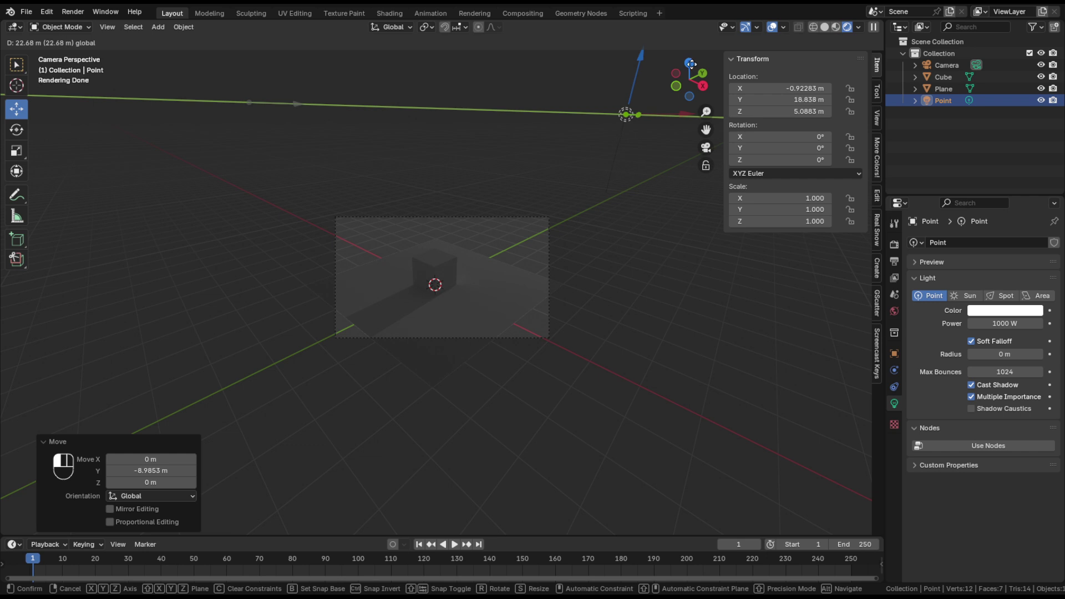
drag(691, 65, 473, 213)
scroll(453, 300, up, 4)
scroll(452, 301, down, 3)
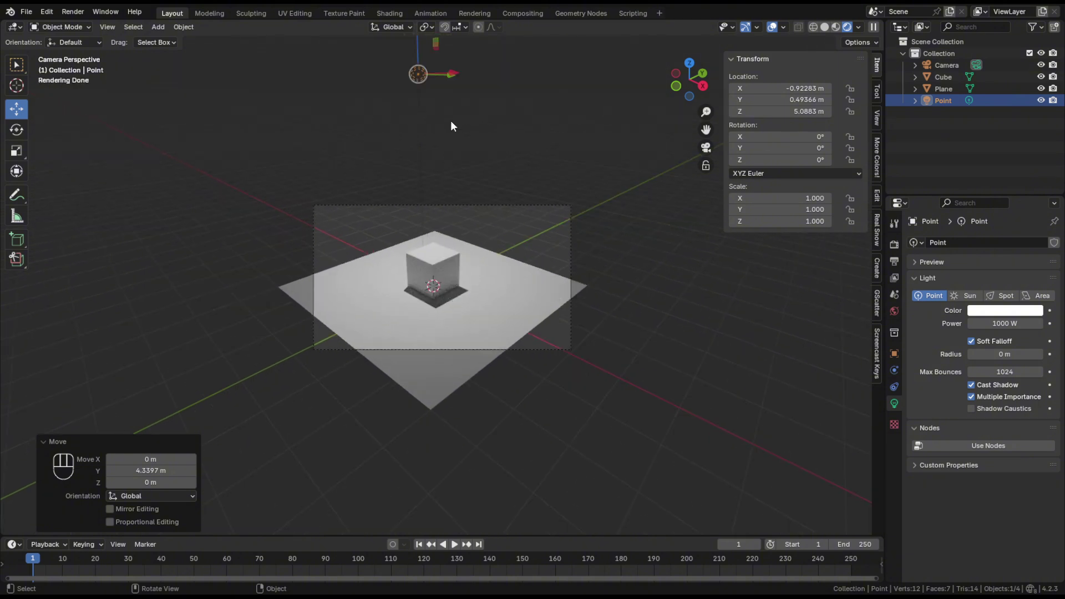
Step: Lower the point light to about 3.32 m in Z and shift it along Y to about -1.45 m
scroll(459, 101, down, 1)
drag(421, 55, 422, 119)
scroll(451, 247, up, 2)
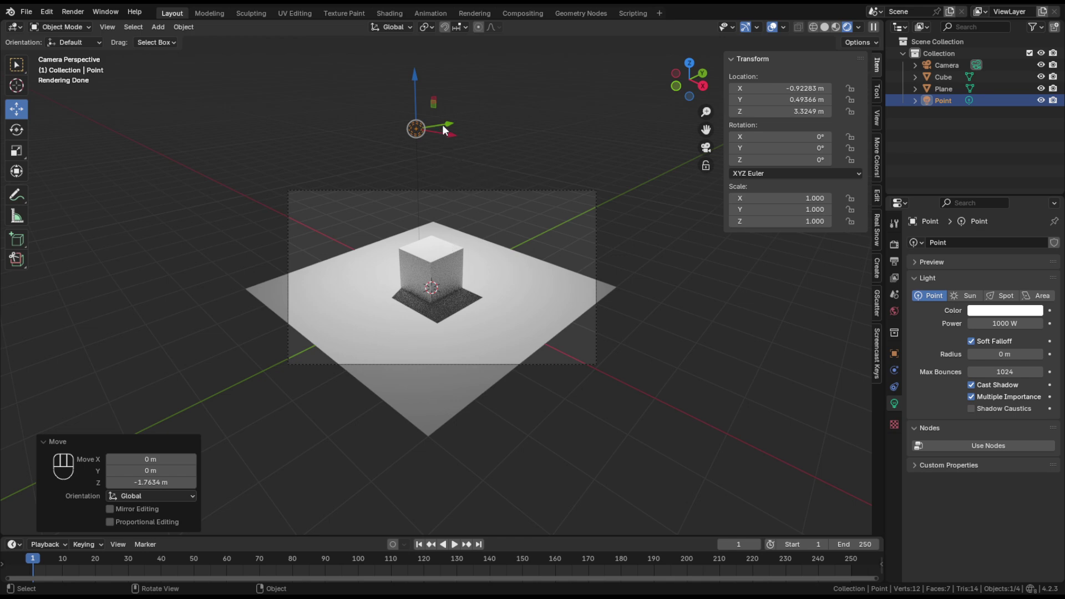
drag(441, 124, 380, 204)
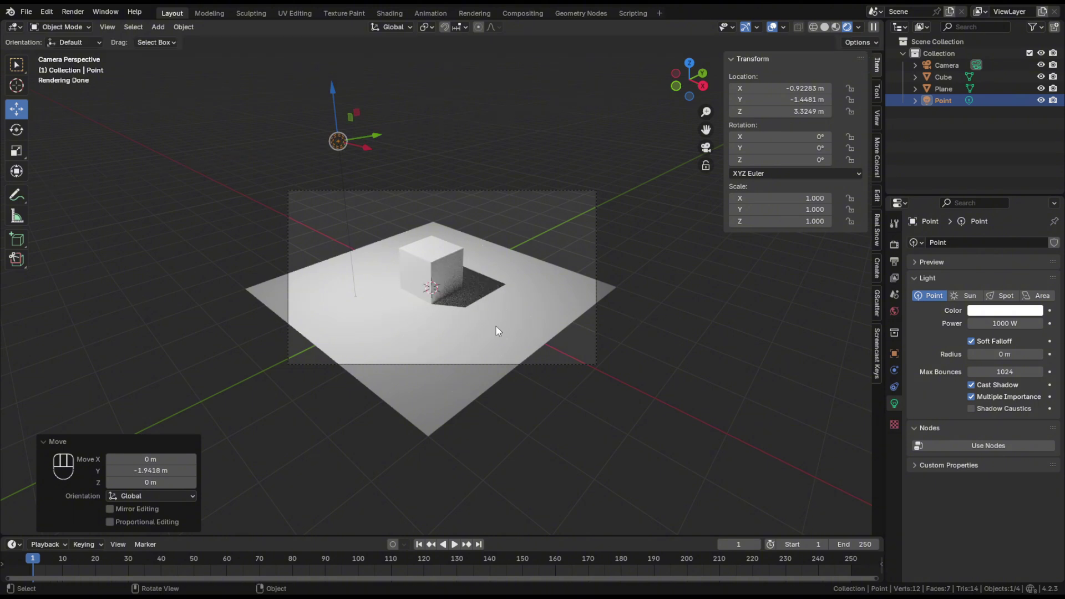
scroll(449, 282, up, 3)
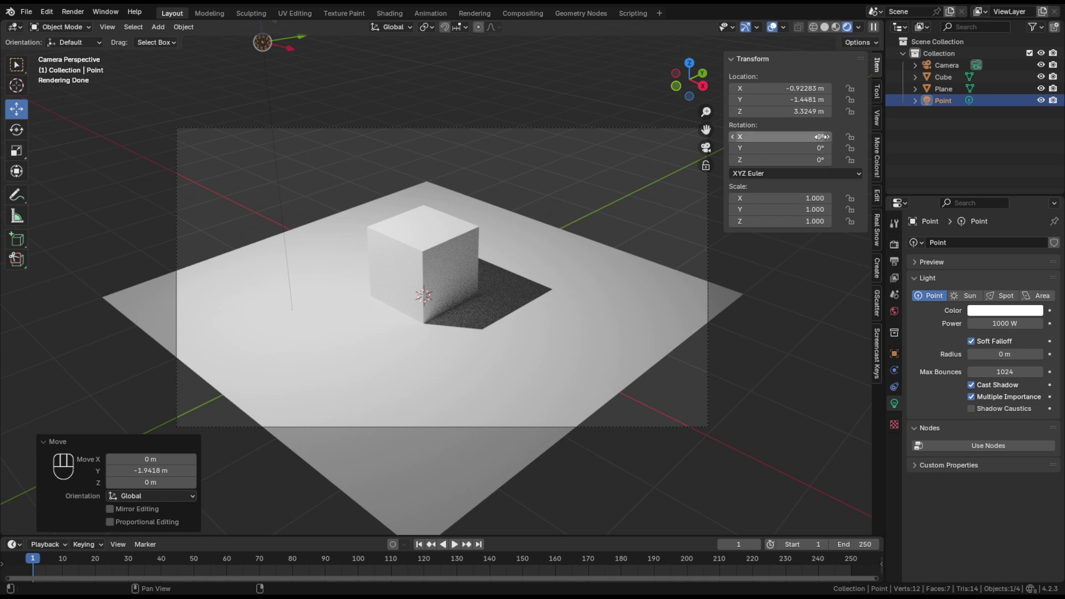
Step: Switch the viewport to solid shading and leave the camera view for a free perspective of the whole scene
click(821, 28)
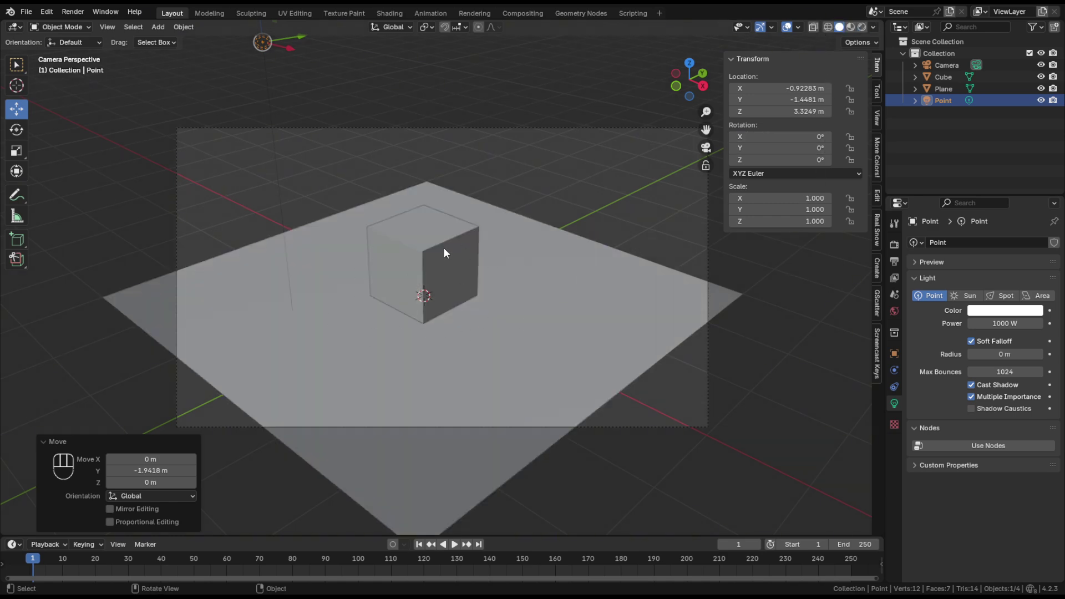
click(705, 148)
middle_drag(277, 338, 366, 315)
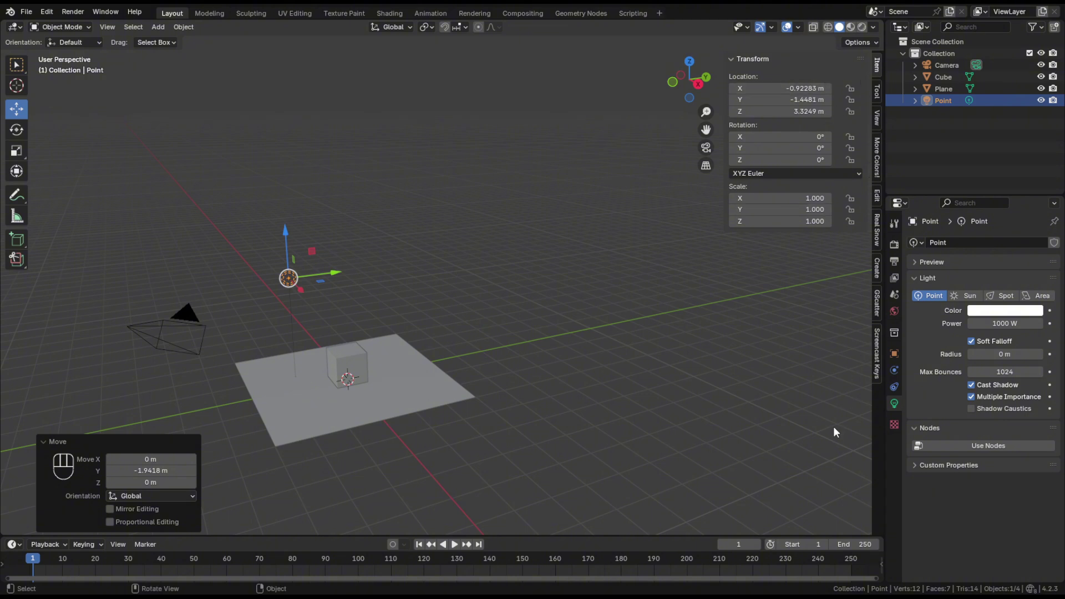
Step: Hide and show the transform sidebar several times, leaving it open, and collapse the Move operation settings
key(n)
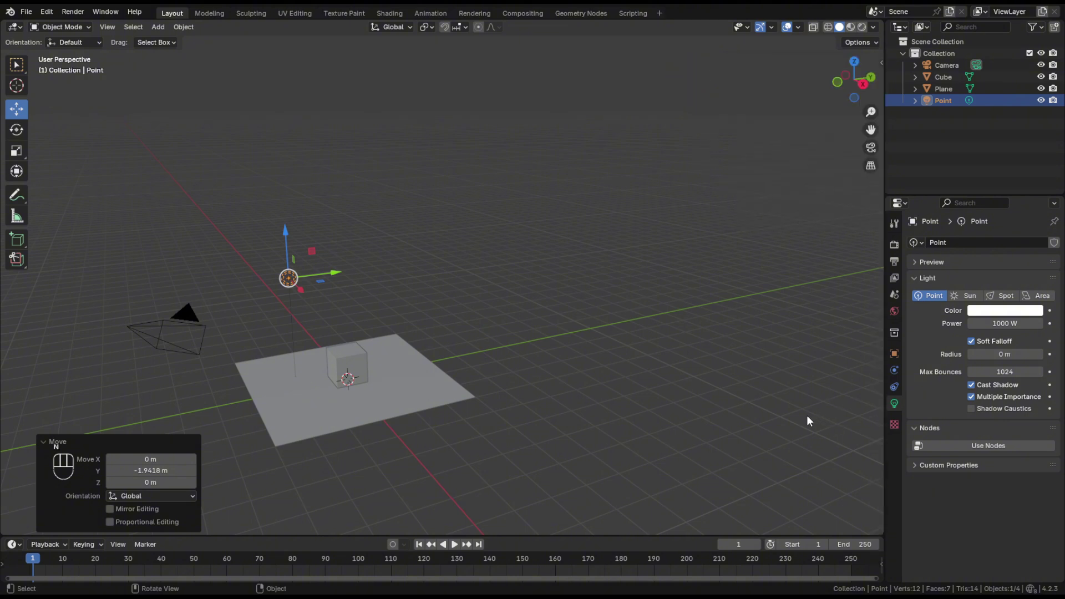
key(n)
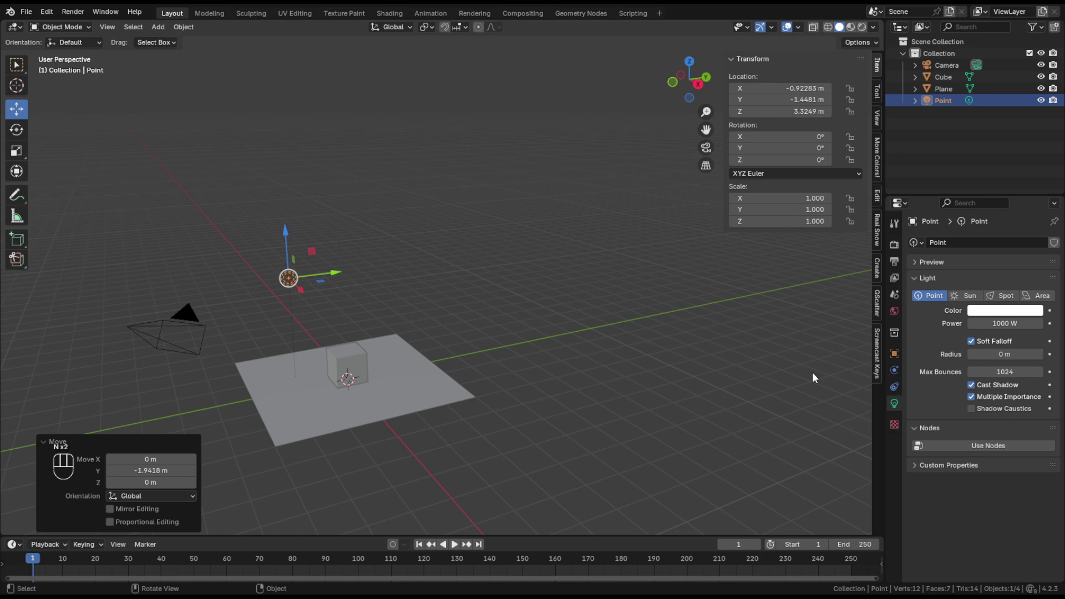
key(n)
key(n)
key(n)
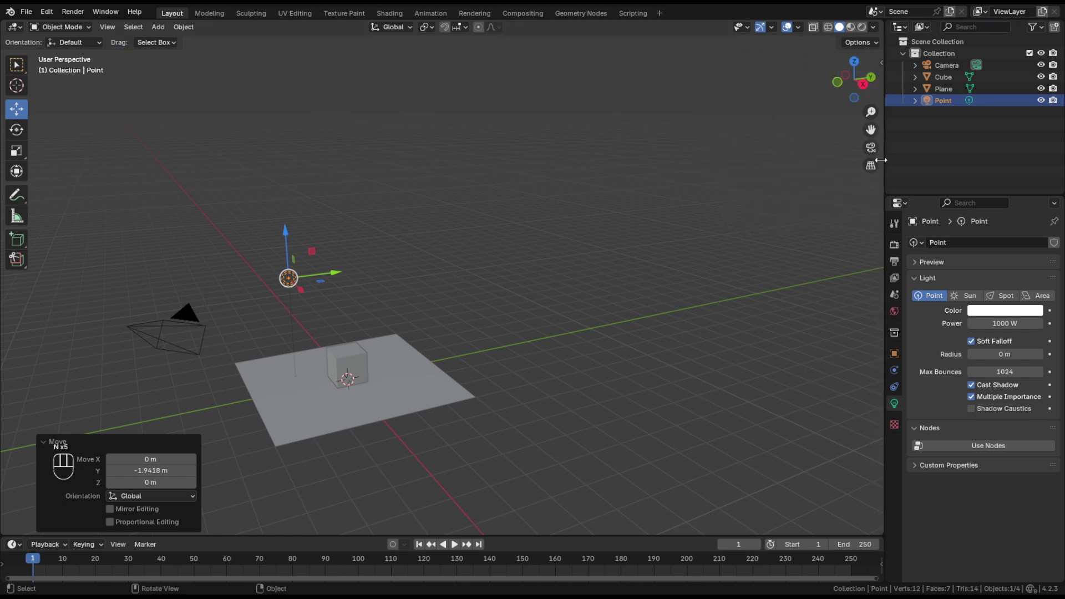
key(n)
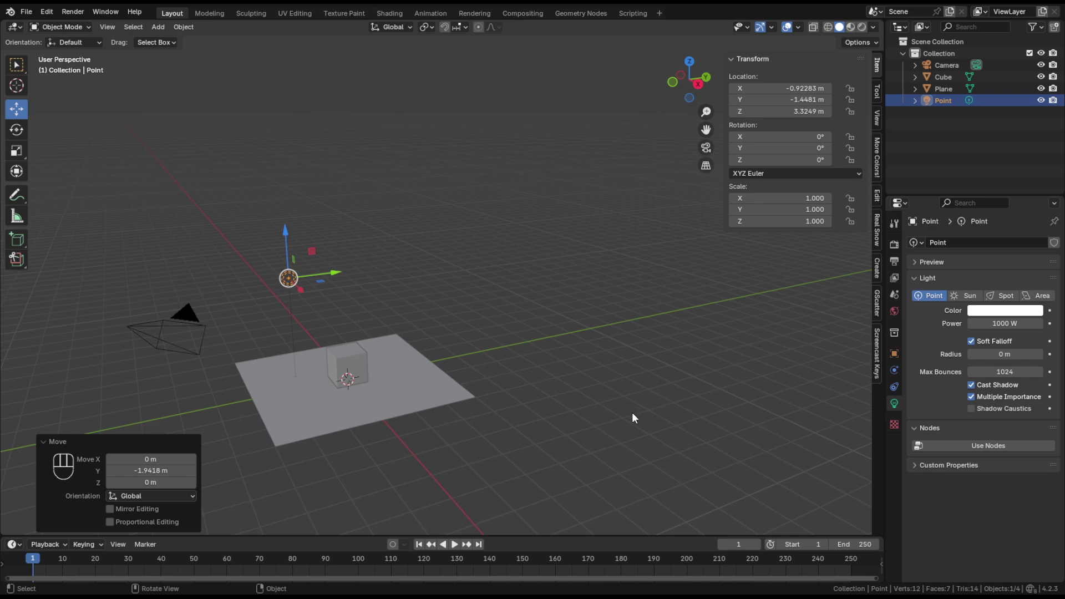
click(47, 443)
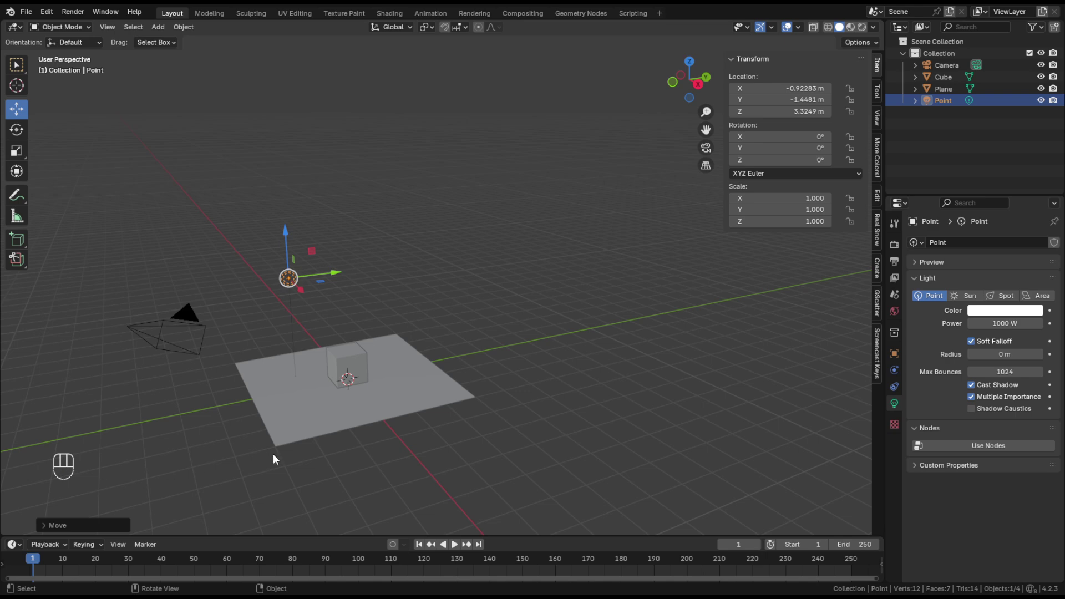
Step: Hide the transform sidebar and frame the cube and plane in a closer perspective view
middle_drag(390, 451, 455, 397)
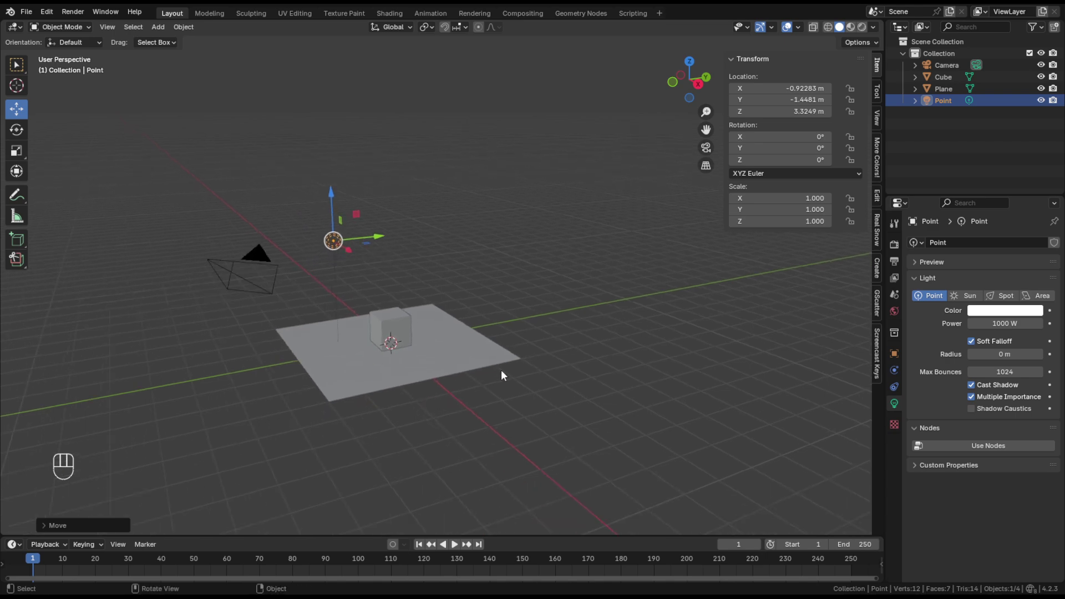
middle_drag(504, 371, 425, 380)
scroll(355, 358, up, 5)
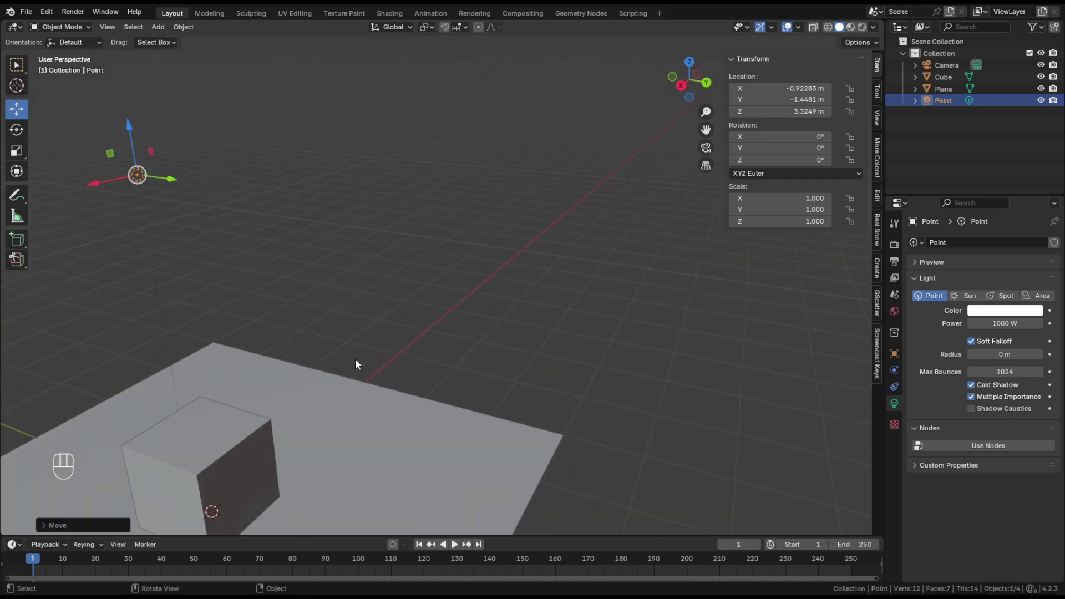
shift+middle_drag(350, 369, 481, 302)
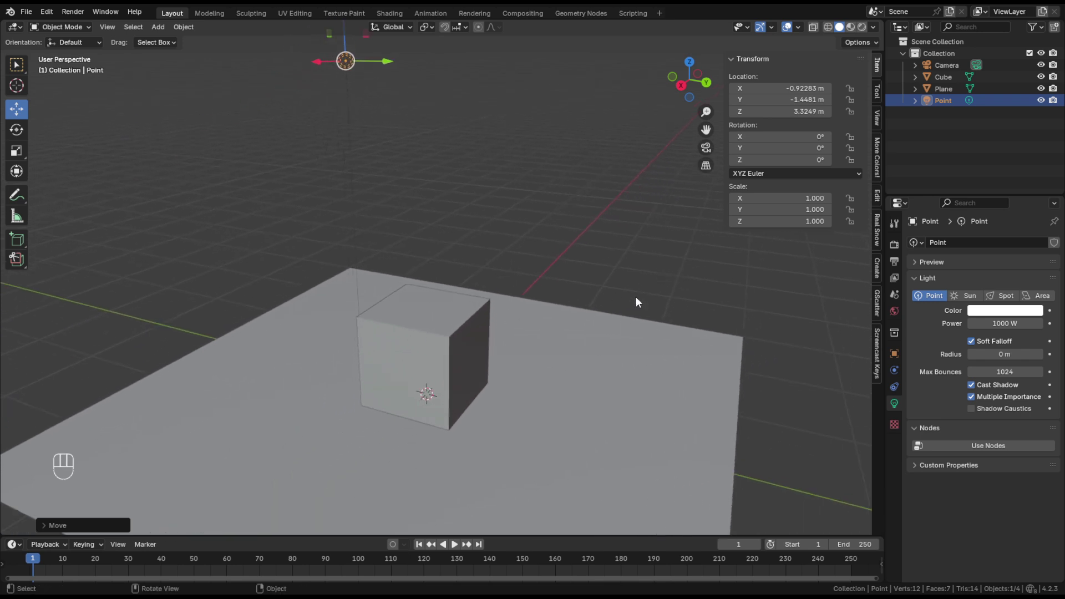
key(n)
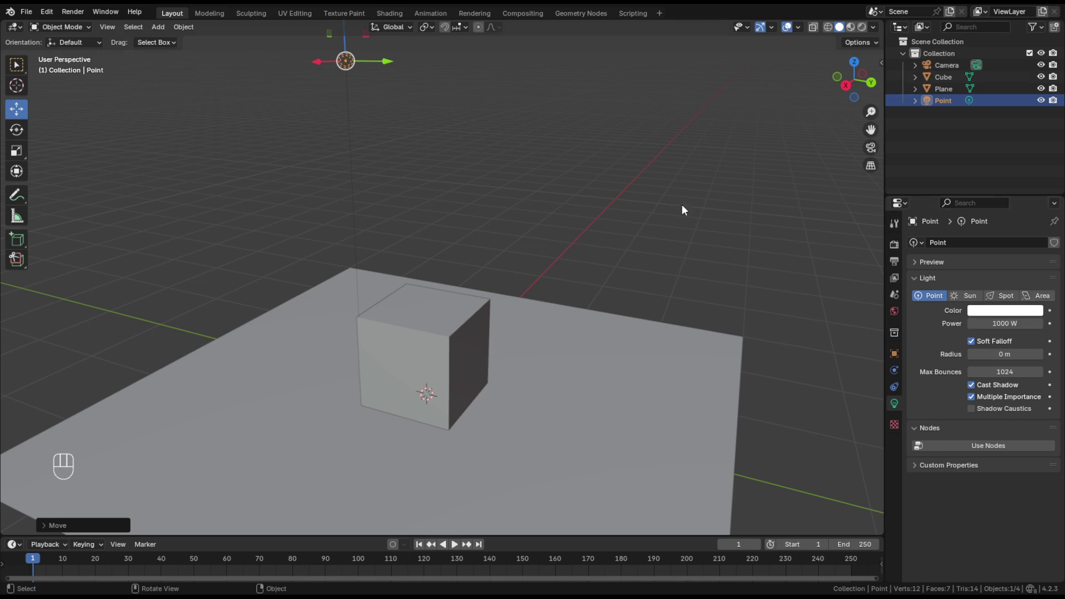
shift+middle_drag(423, 405, 497, 289)
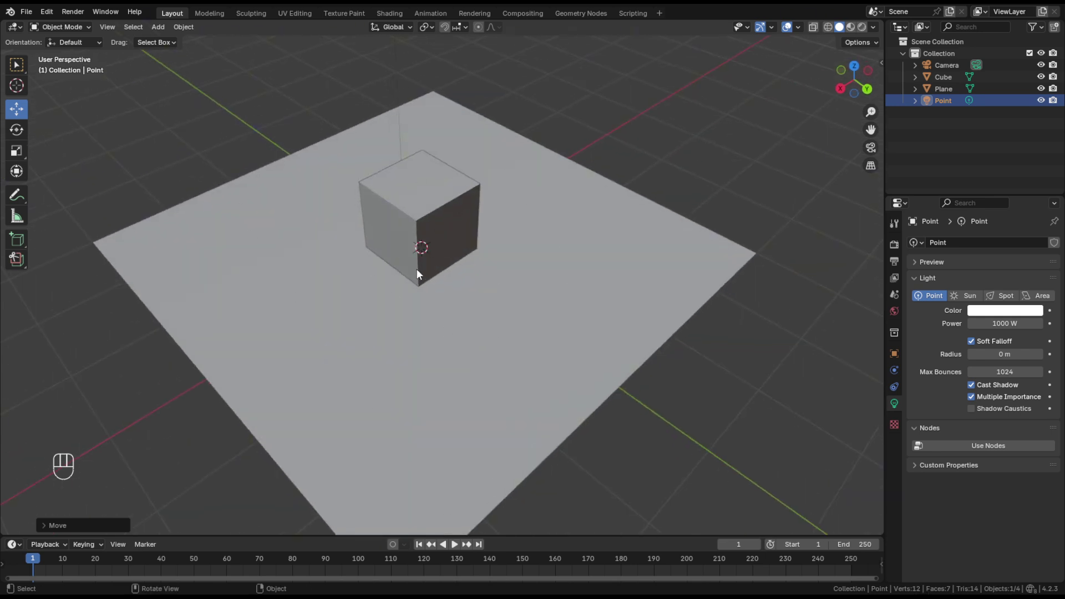
click(419, 217)
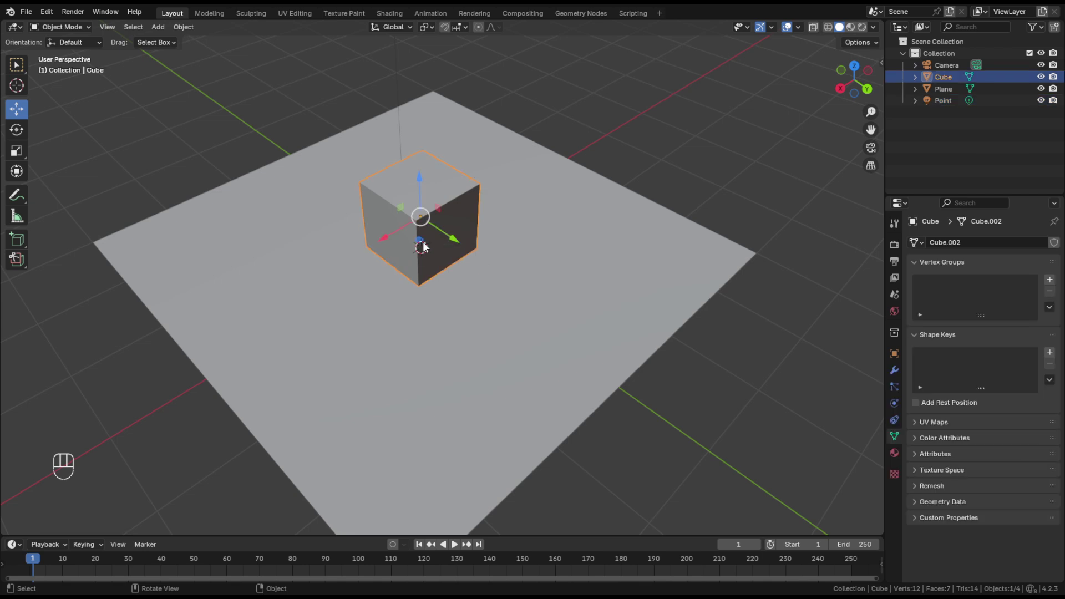
scroll(496, 281, up, 4)
scroll(496, 280, down, 4)
click(648, 161)
middle_drag(472, 297, 493, 286)
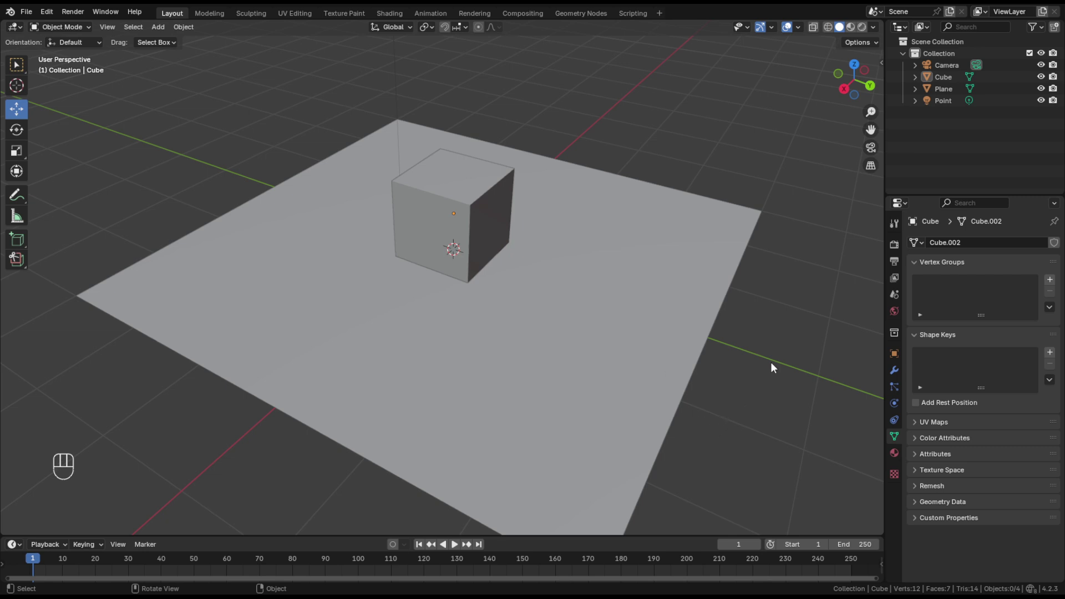
Step: Rename the floor plane object as Chao
click(648, 266)
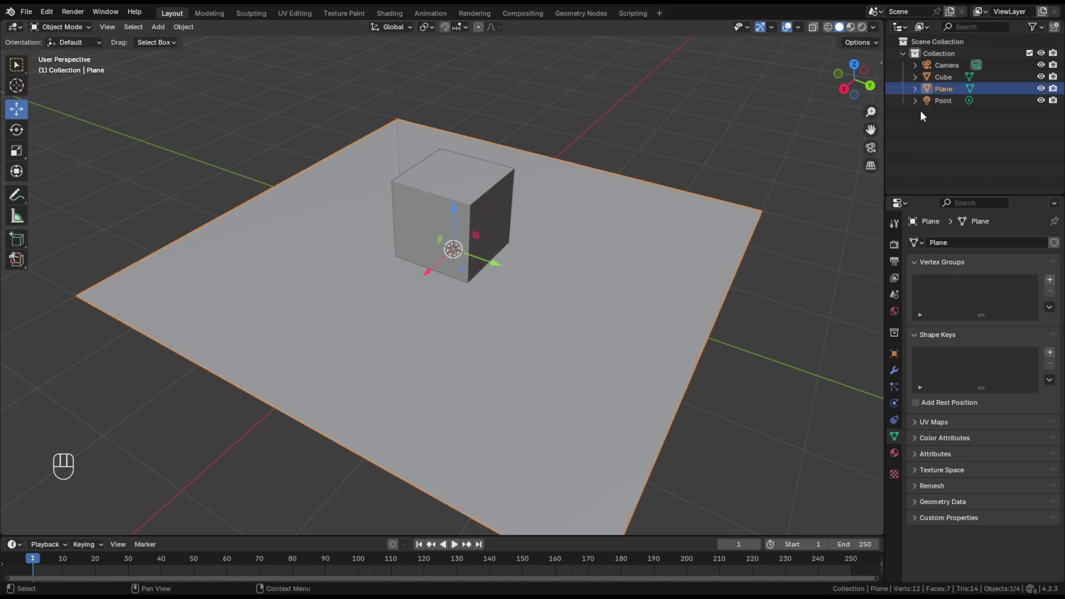
double_click(942, 87)
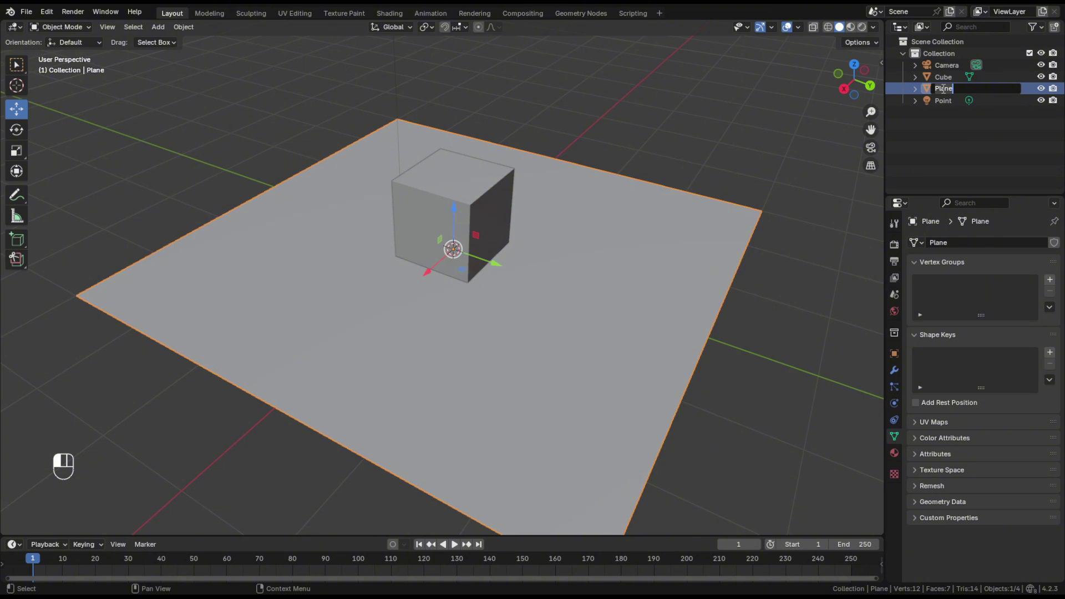
text(Chao)
key(Return)
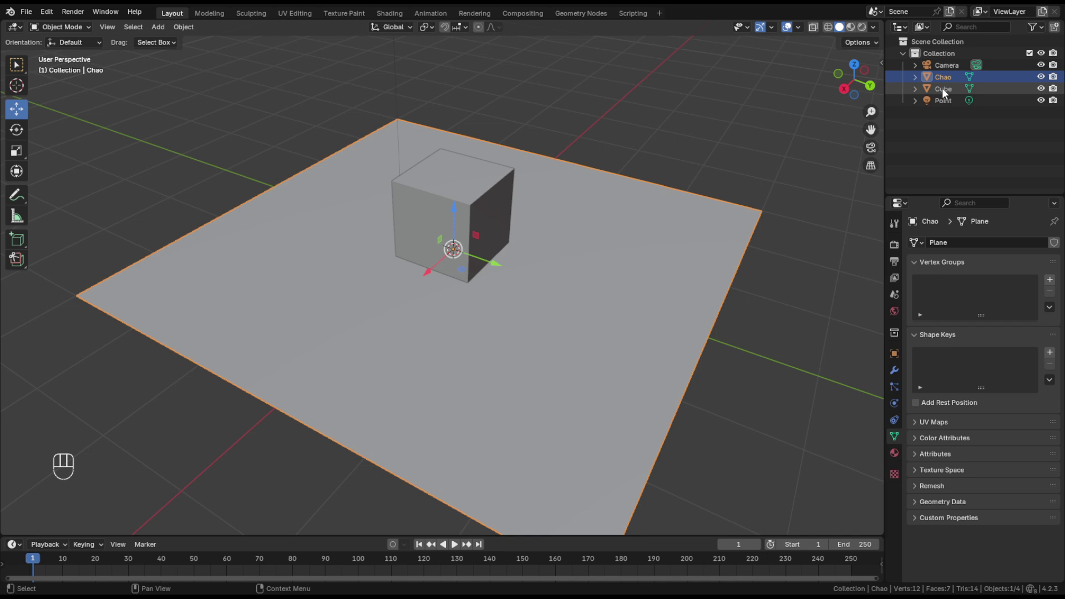
Step: Rename the cube object as Cubo
click(448, 189)
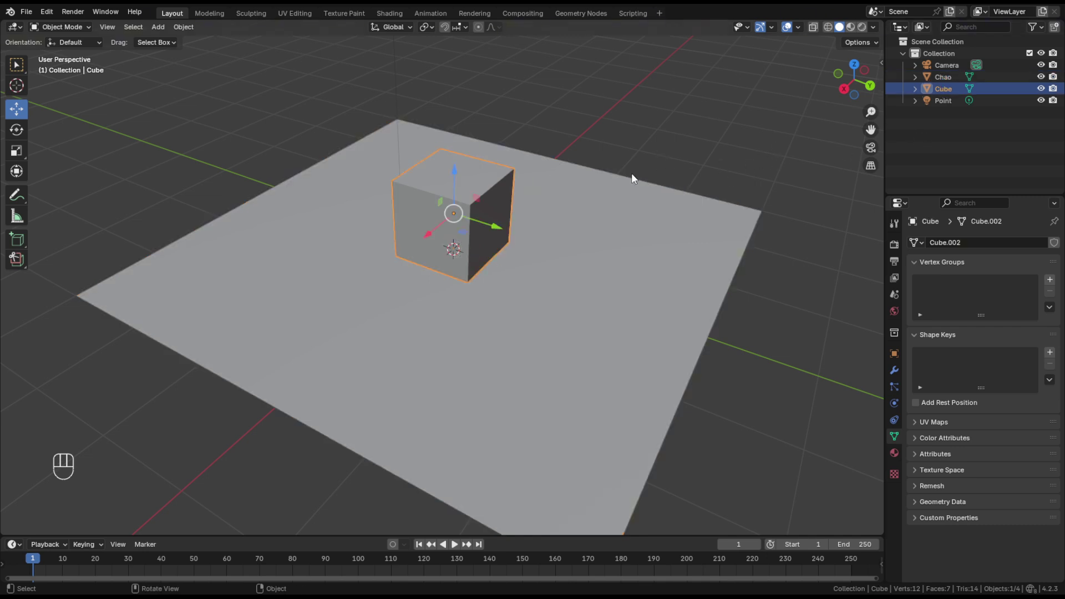
double_click(943, 92)
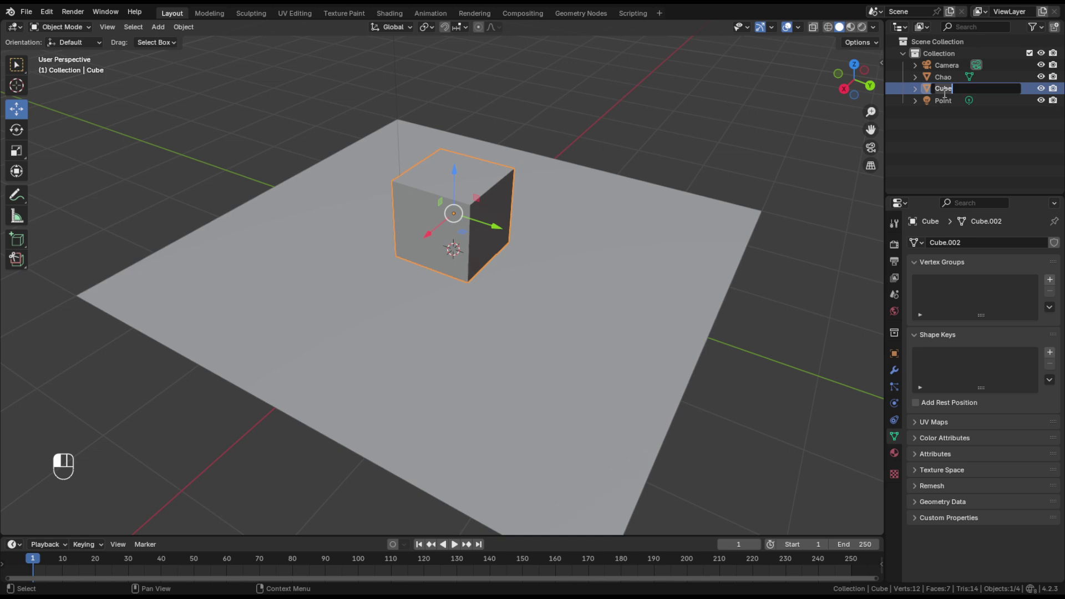
key(BackSpace)
text(o)
click(946, 97)
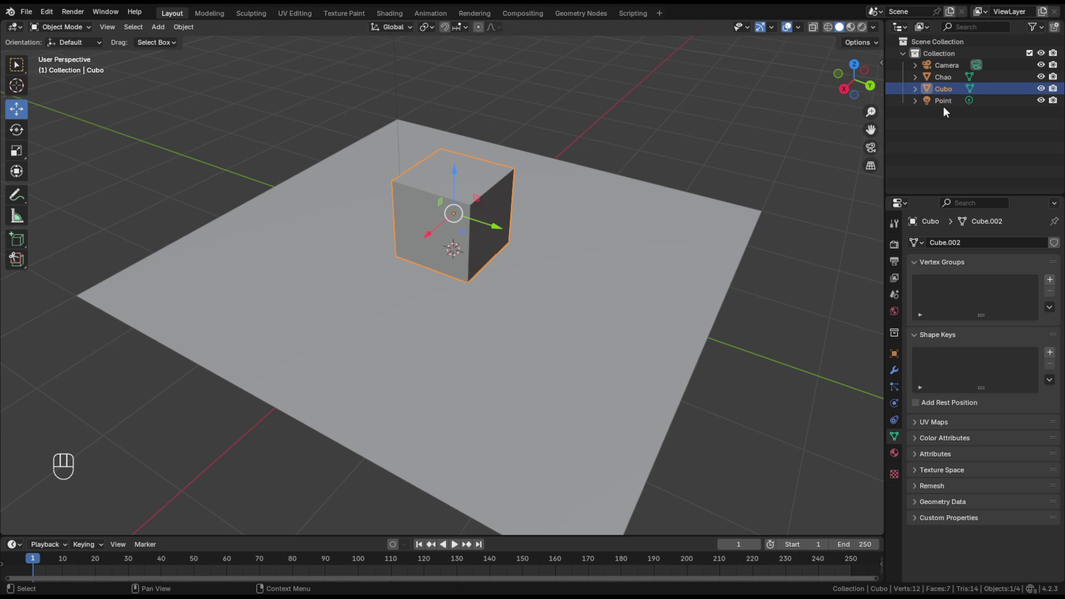
Step: Rename the point light object as Luz inicial
click(942, 101)
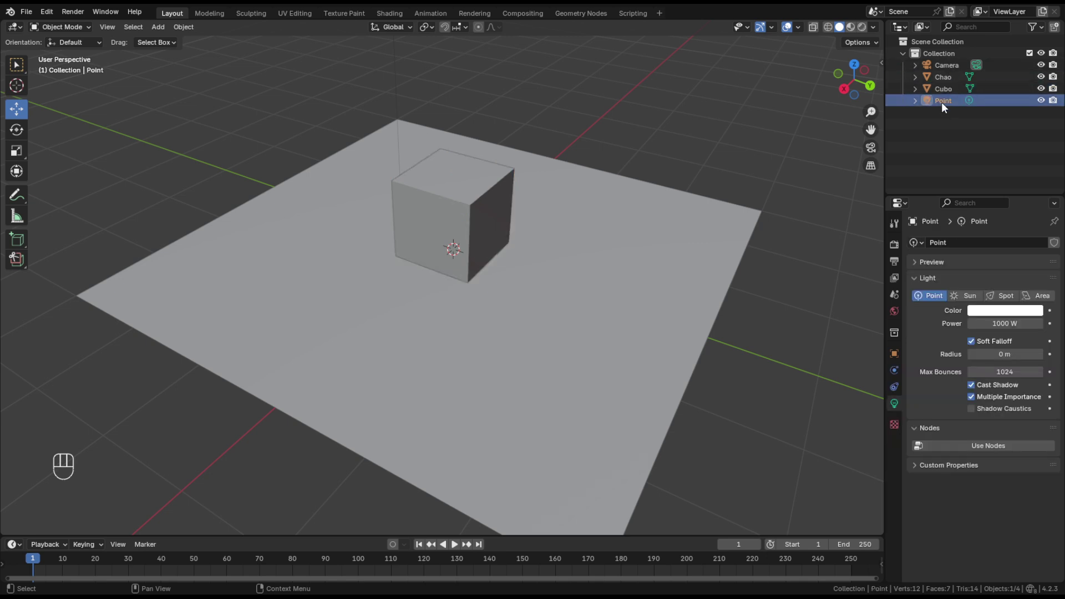
double_click(943, 101)
text(Lu)
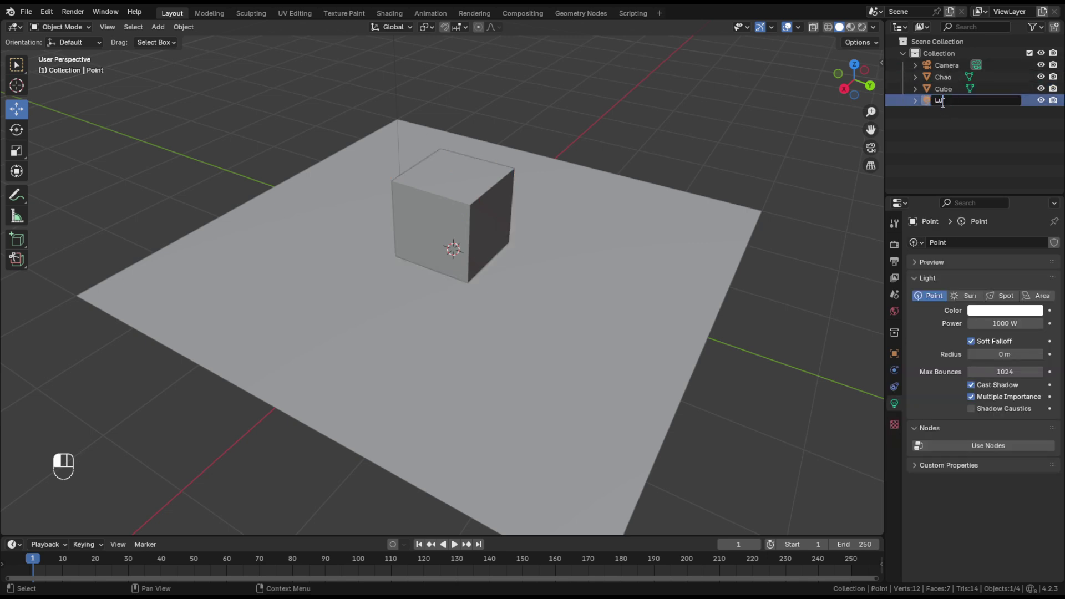
text(z Inicial)
key(Return)
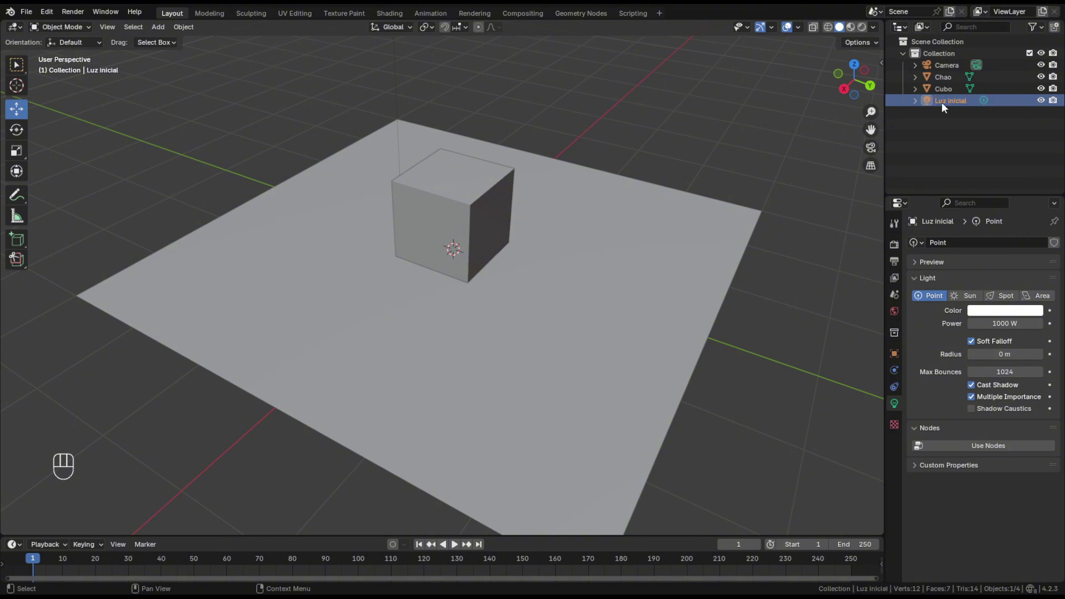
Step: Extend the light object's name with its power so it reads Luz inicial - 1000w
double_click(941, 102)
click(977, 100)
text(- 100)
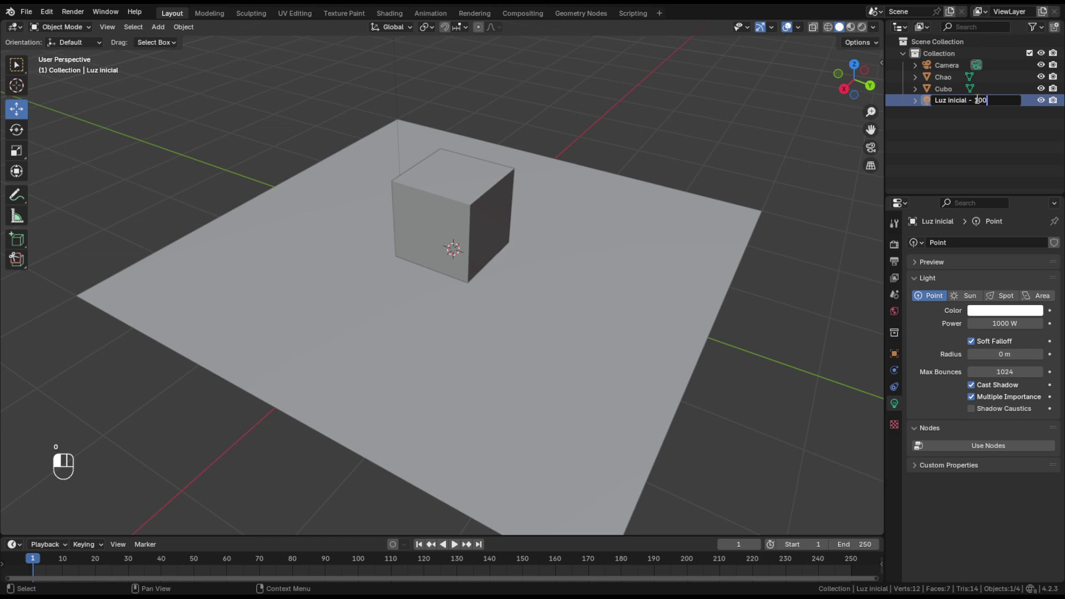
text(0w)
key(Return)
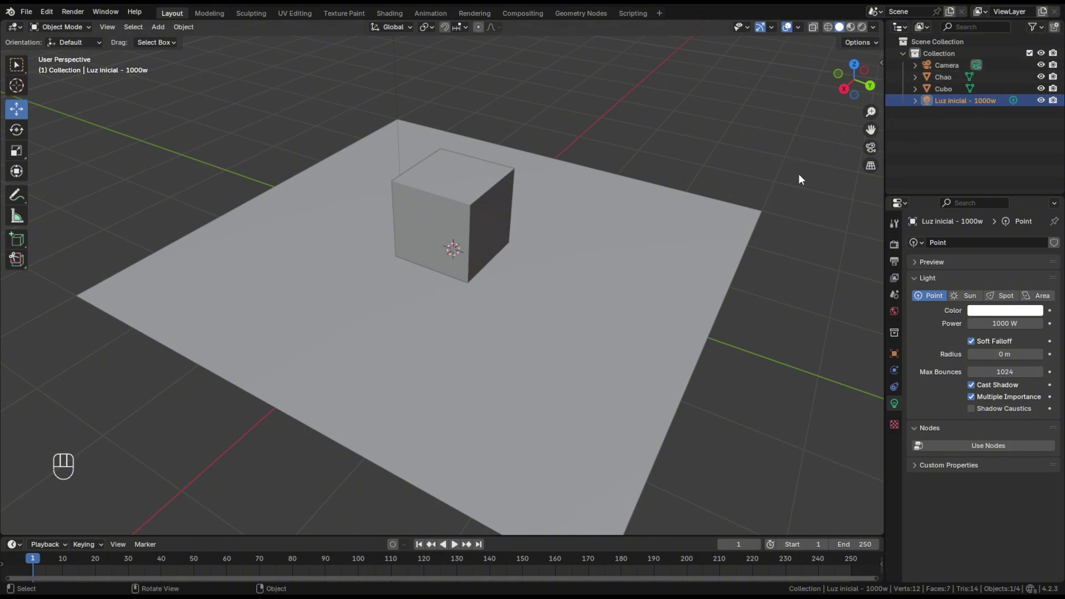
Step: Clear the object selection and add a UV sphere mesh at the world origin
click(948, 65)
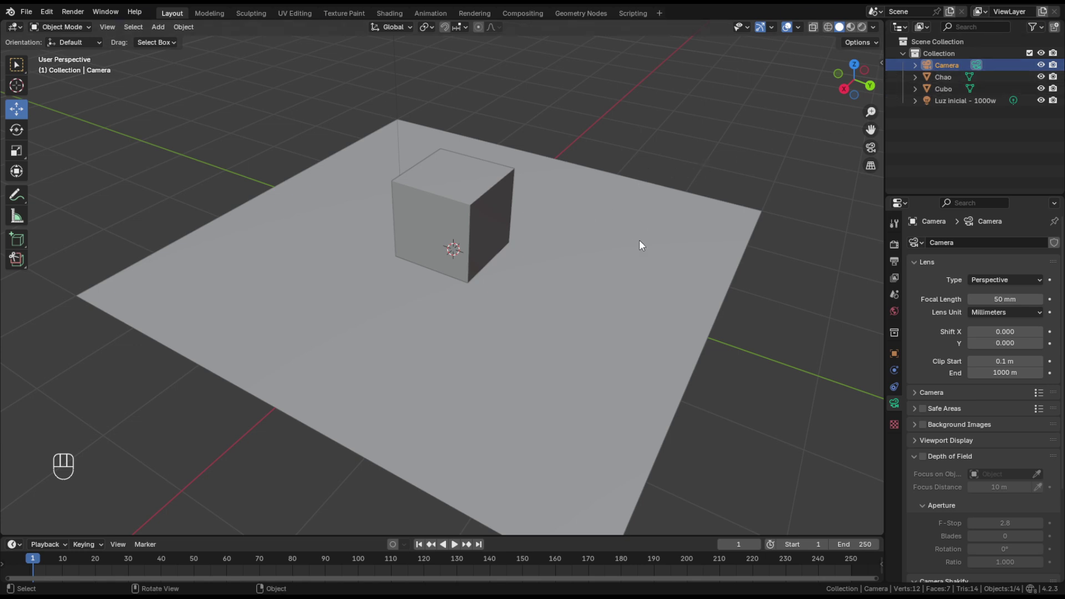
click(499, 367)
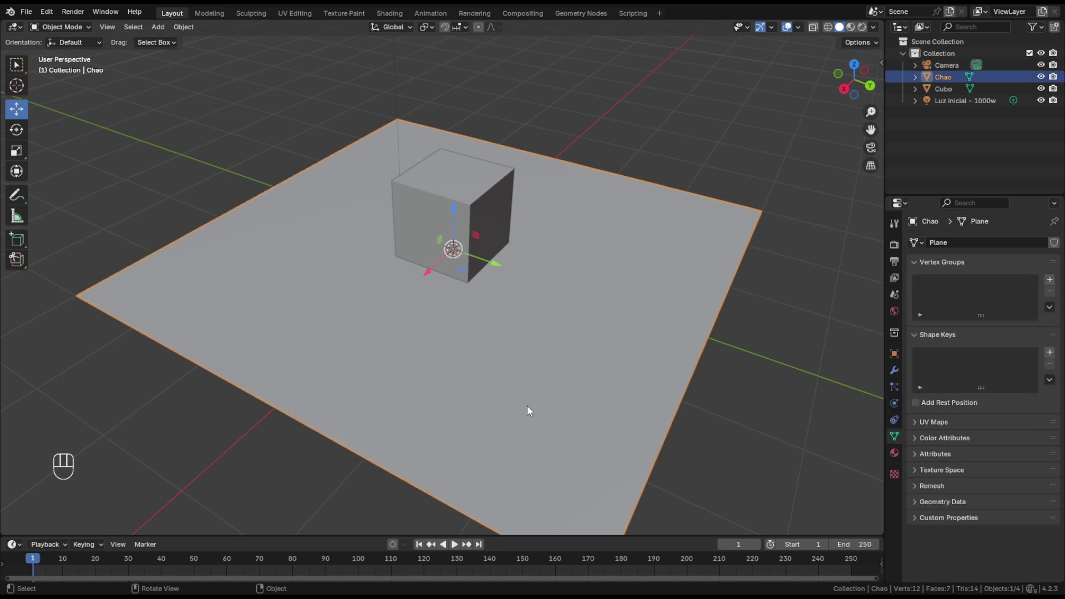
click(162, 178)
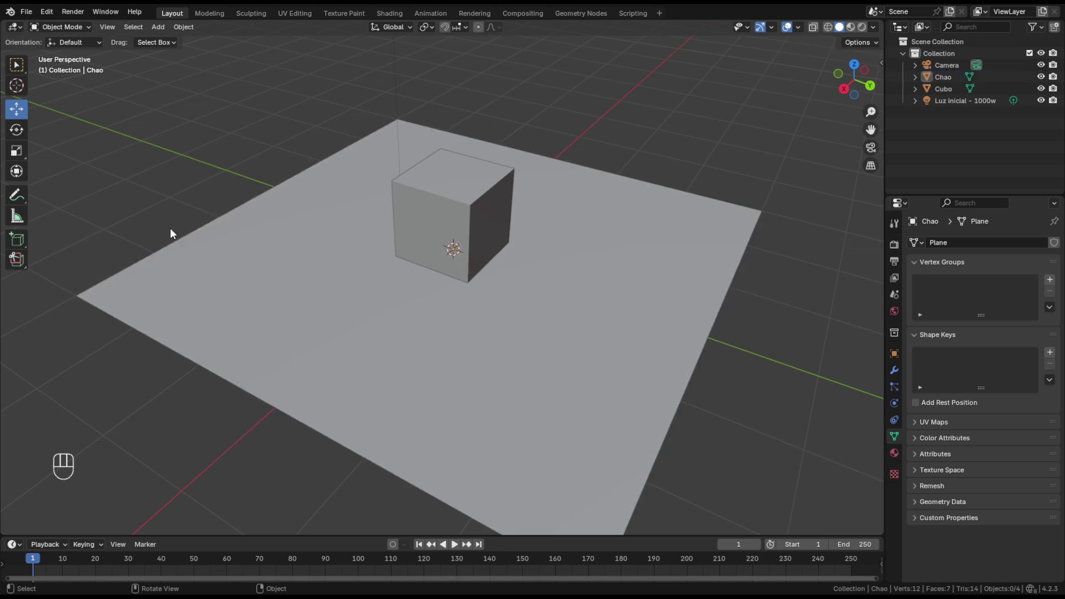
key(shift+a)
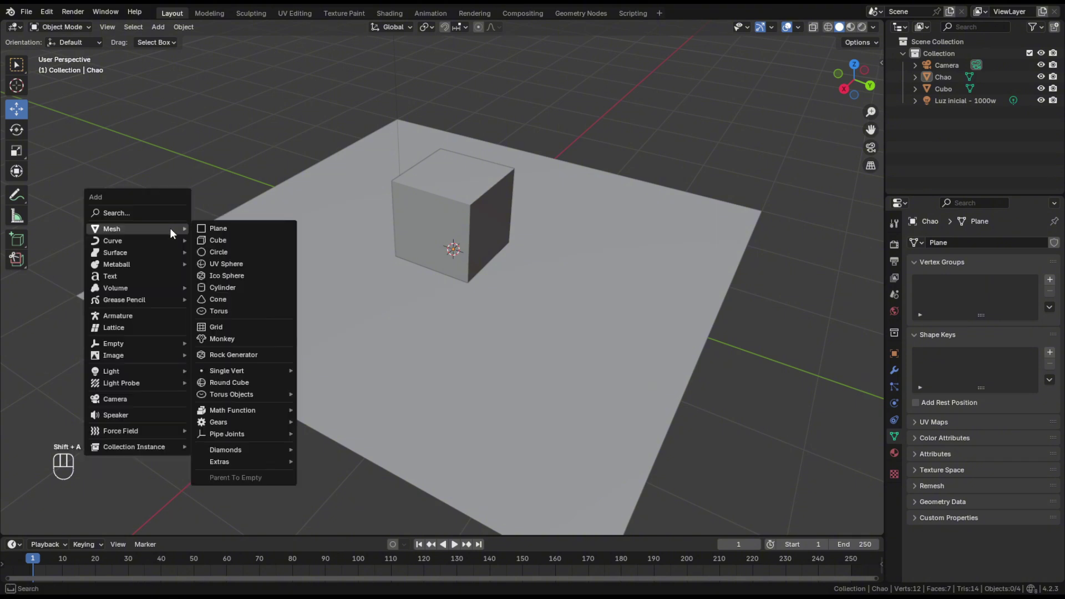
click(241, 265)
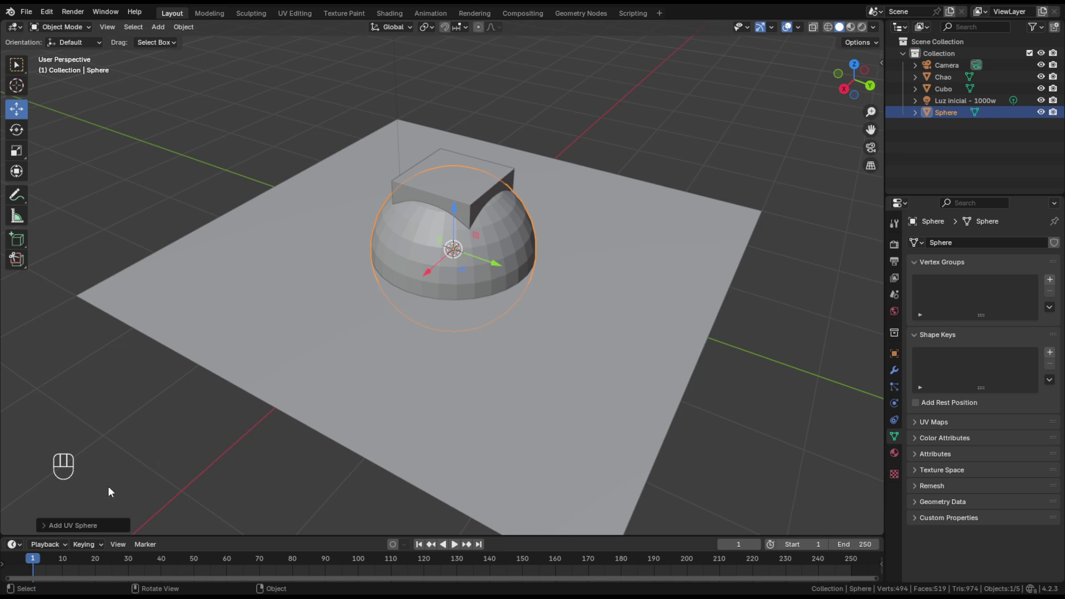
Step: Set the new UV sphere's segments to 16 and rings to 8, and deselect it
click(42, 524)
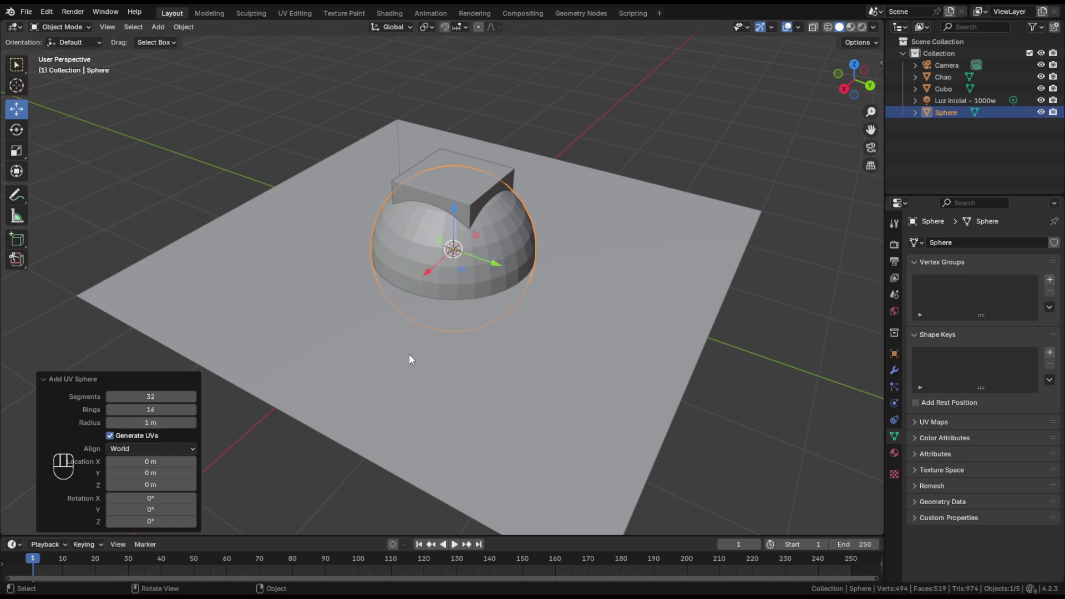
click(164, 397)
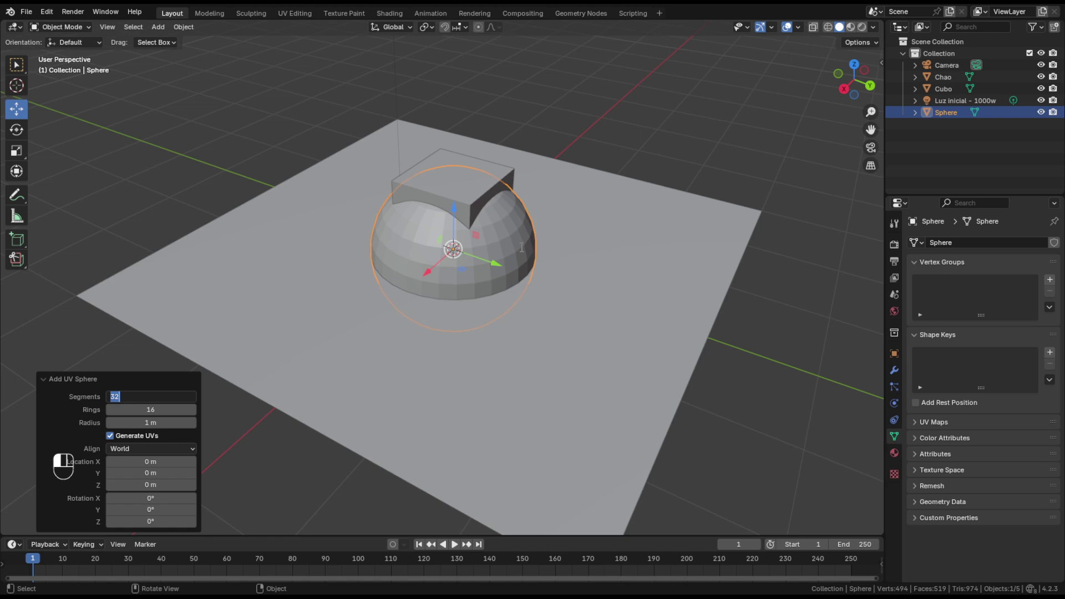
text(16)
key(Tab)
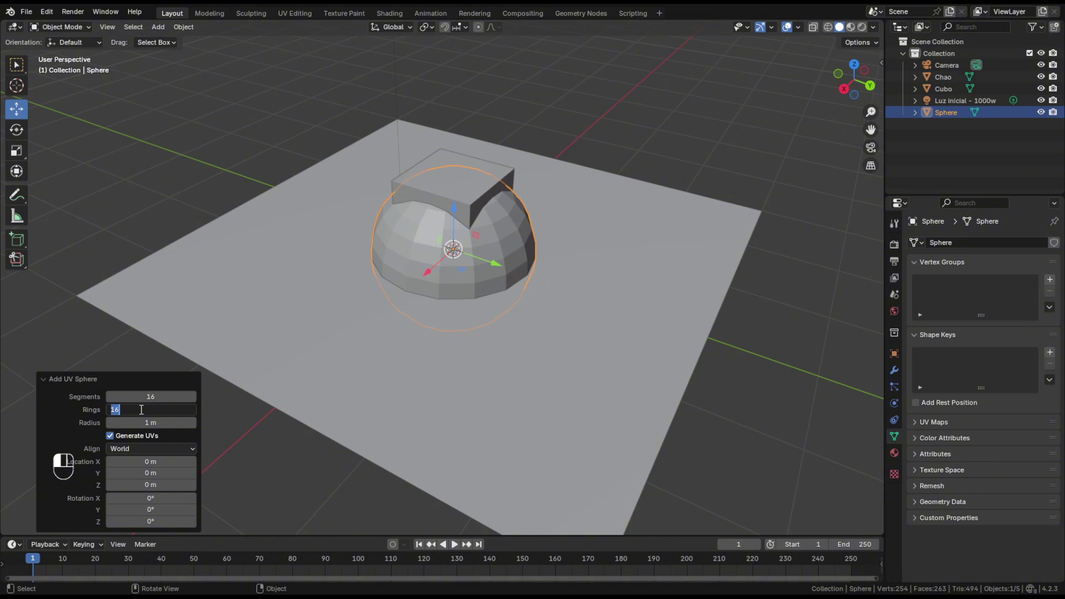
text(8)
key(Tab)
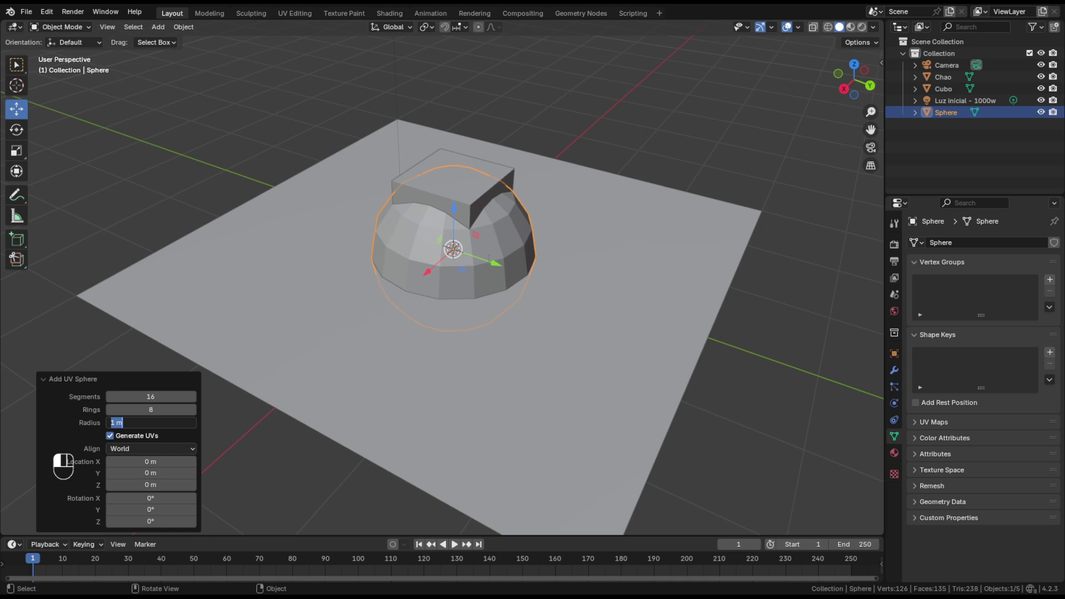
click(51, 421)
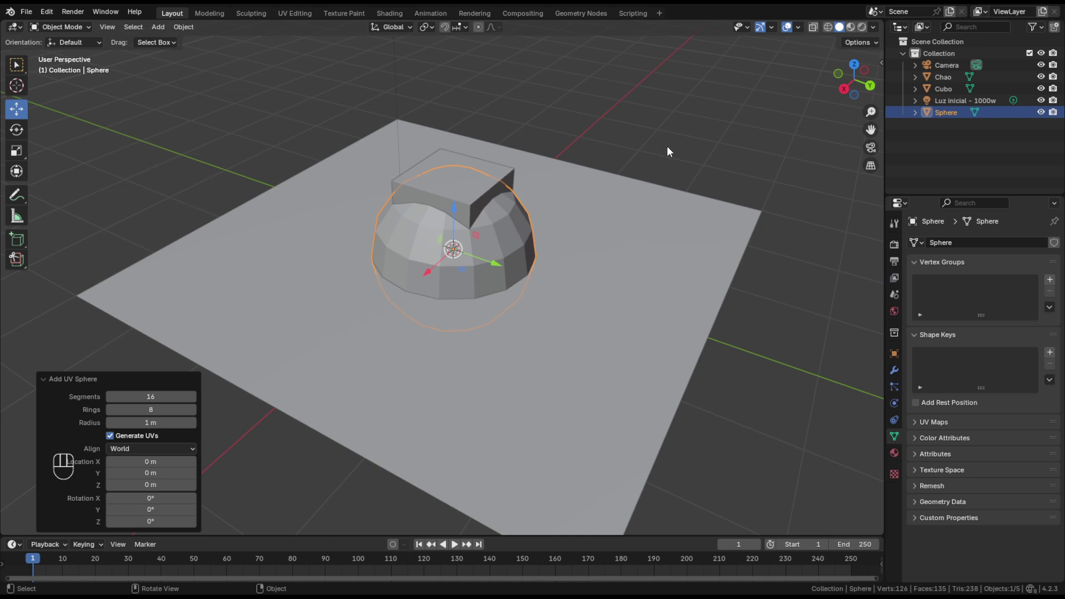
click(791, 330)
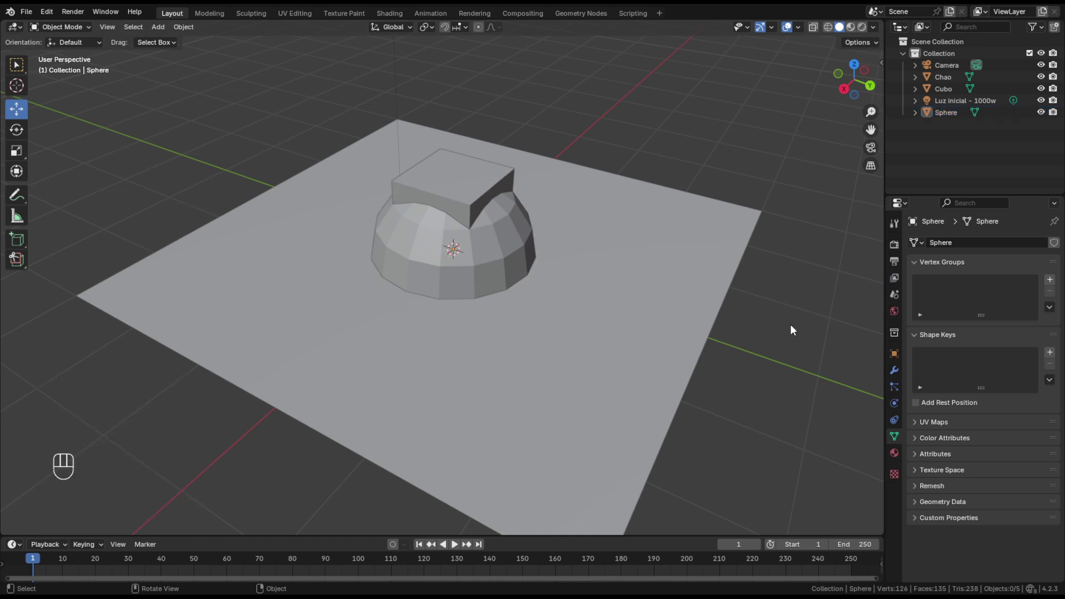
Step: Examine how the sphere sits relative to the cube and floor in front orthographic and perspective views
click(495, 262)
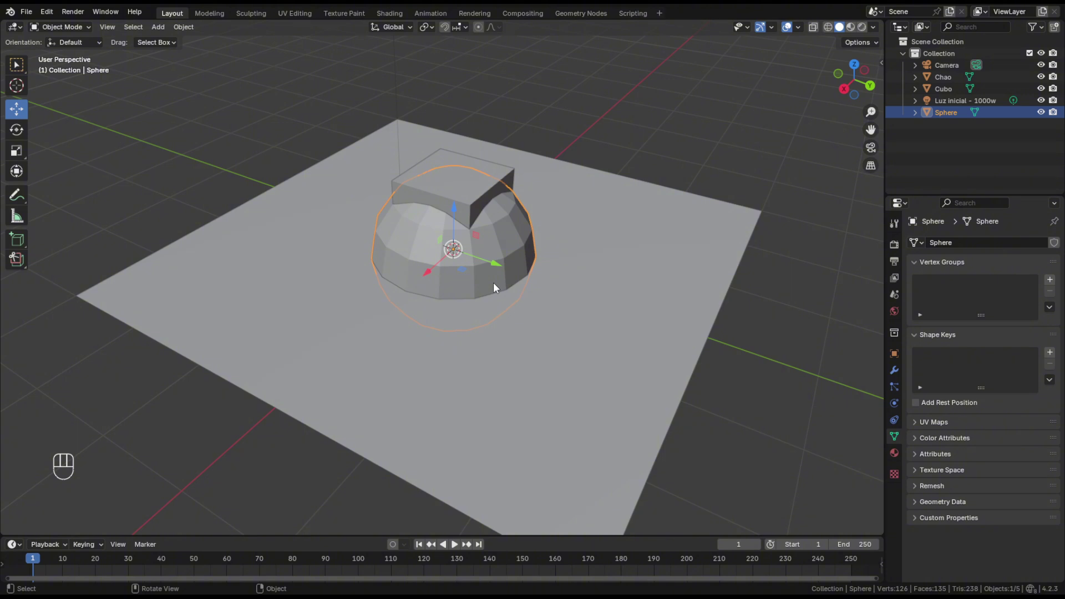
key(KP_1)
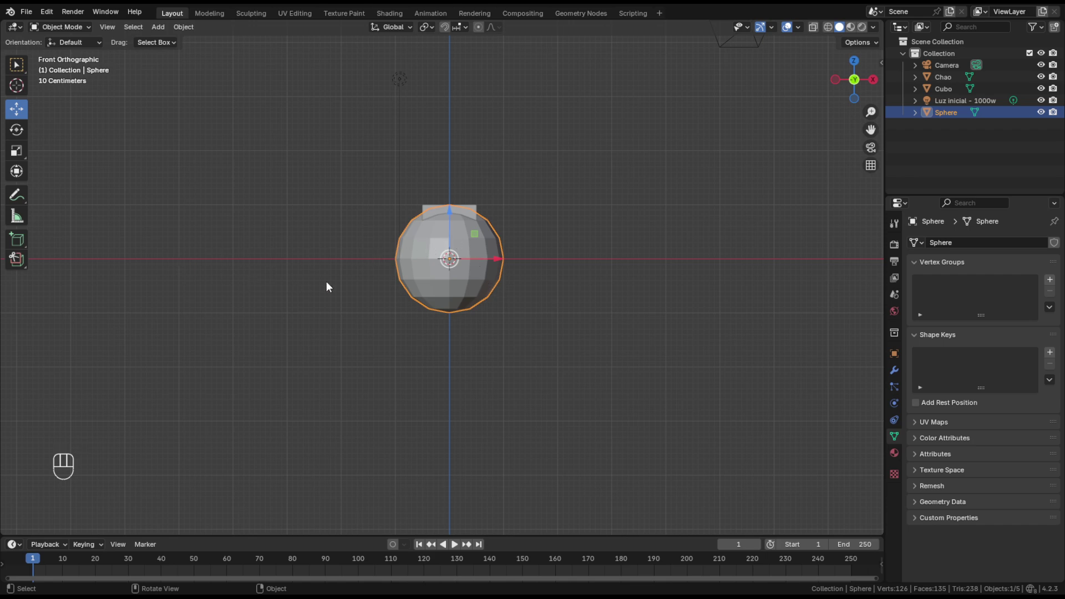
click(501, 183)
click(470, 206)
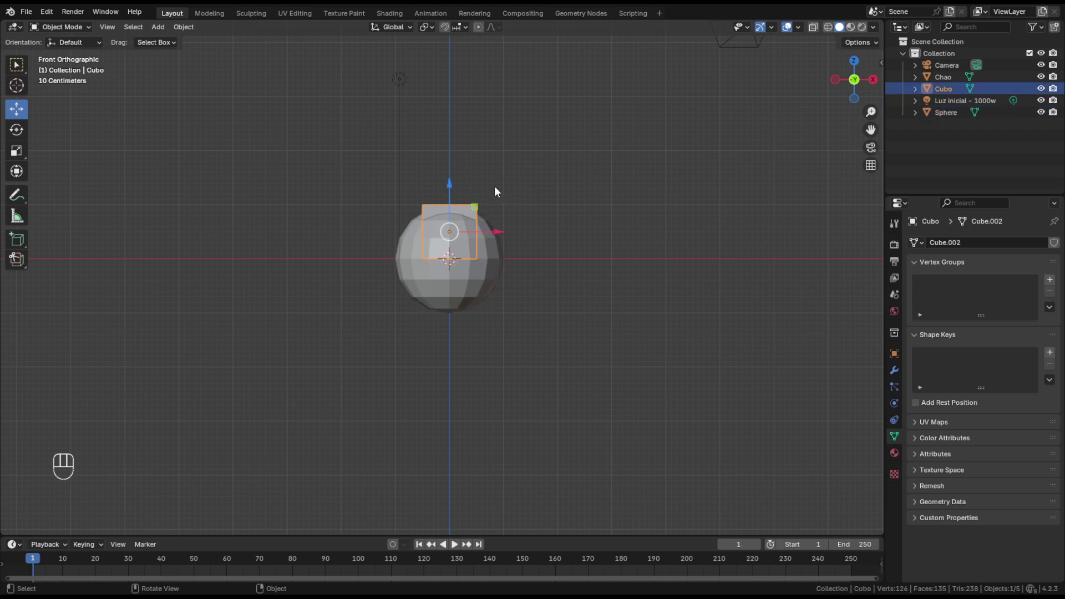
click(564, 380)
click(475, 273)
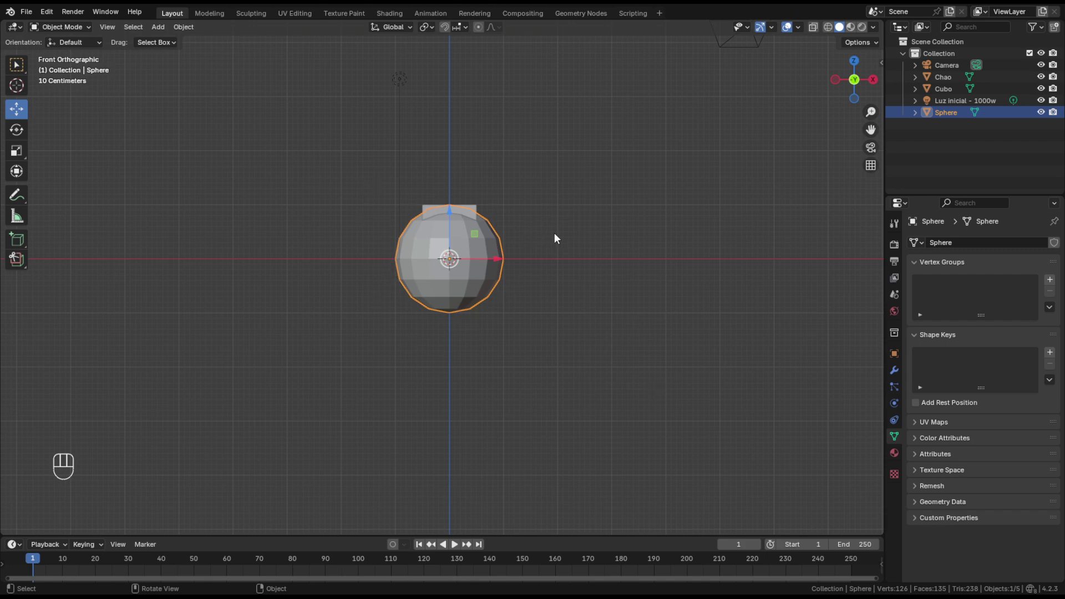
scroll(488, 239, up, 6)
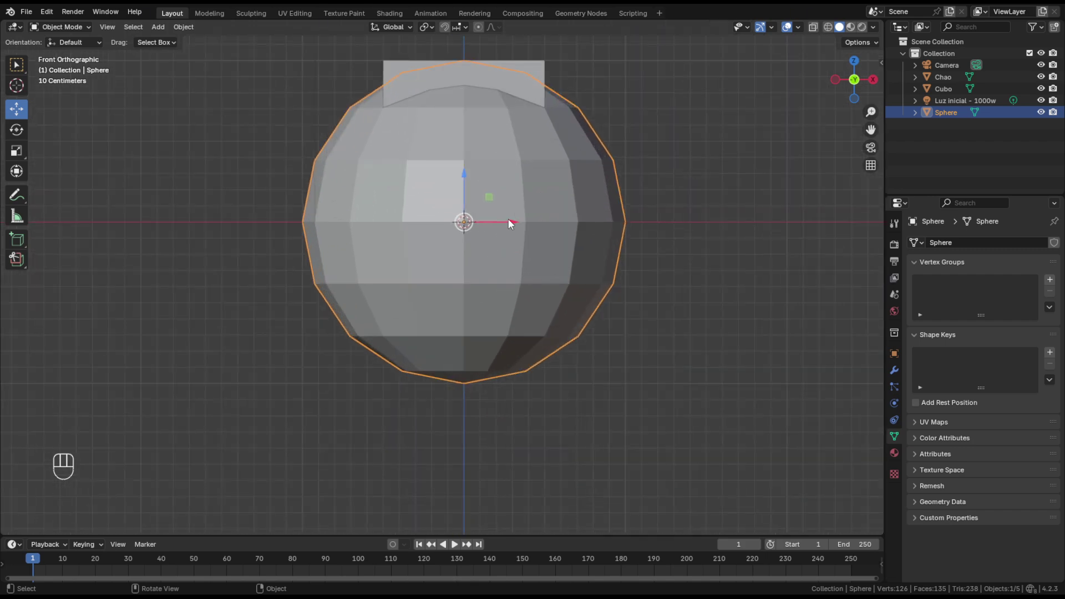
mouse_move(508, 218)
middle_down()
mouse_move(518, 179)
mouse_move(491, 224)
middle_up()
scroll(491, 224, down, 5)
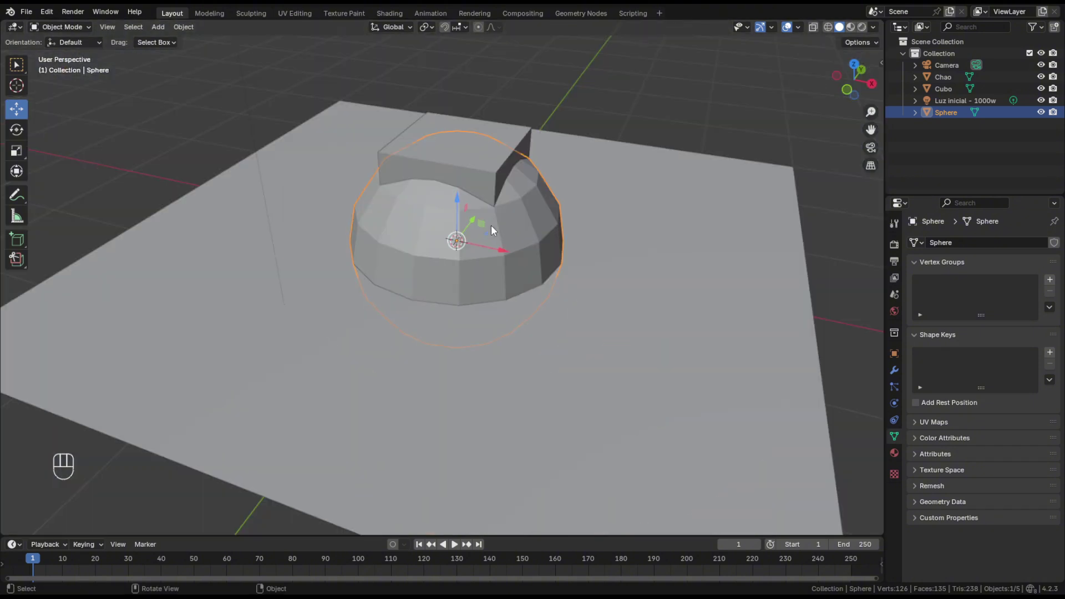
key(KP_1)
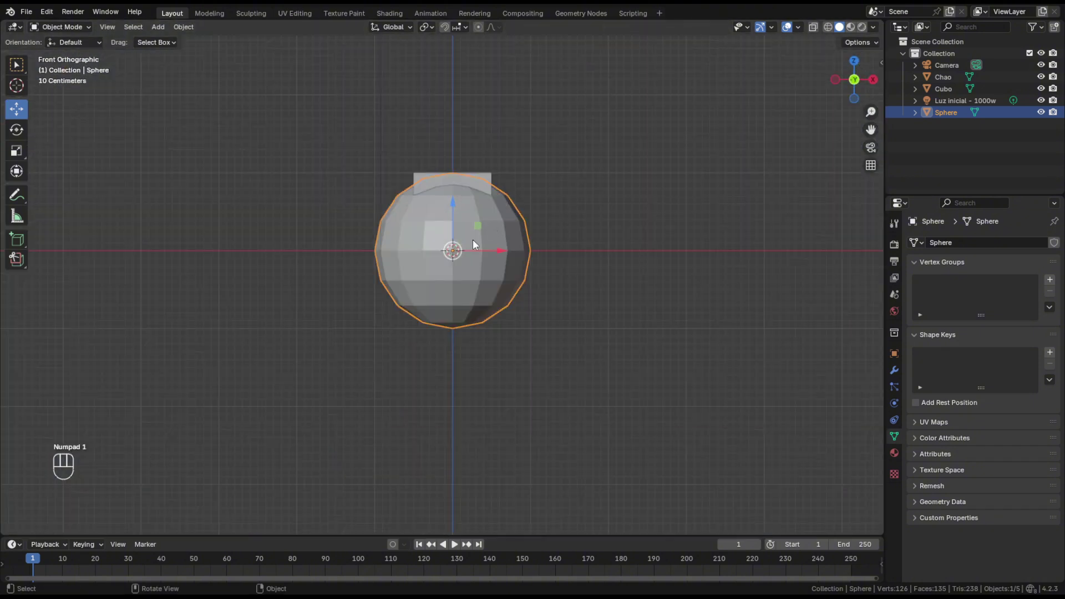
scroll(472, 240, up, 3)
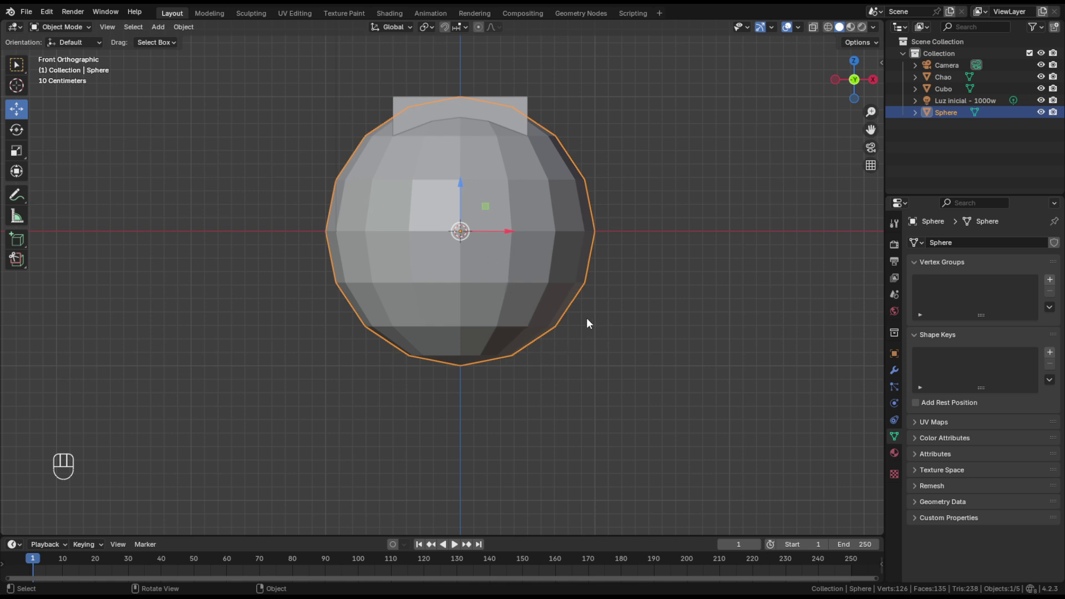
scroll(587, 319, down, 2)
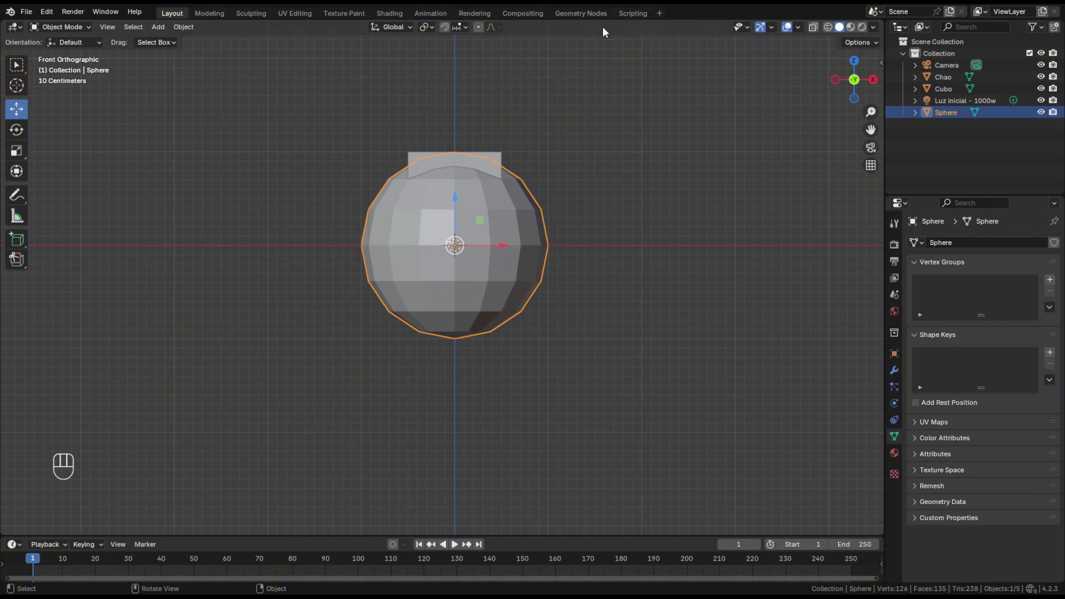
Step: Show the transform sidebar and set the sphere's Z location to 1 m
key(n)
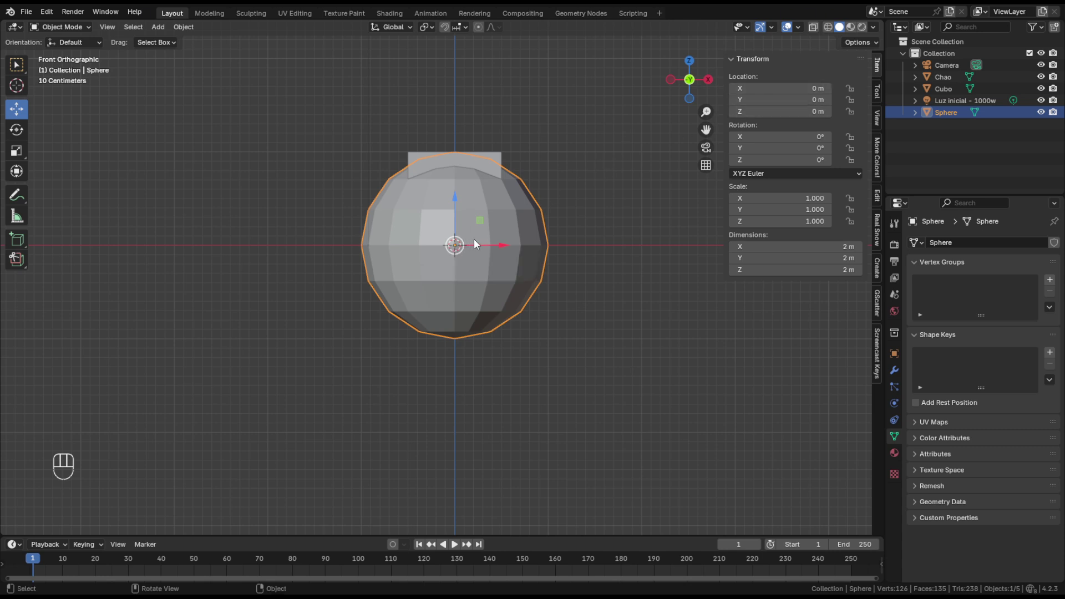
click(811, 111)
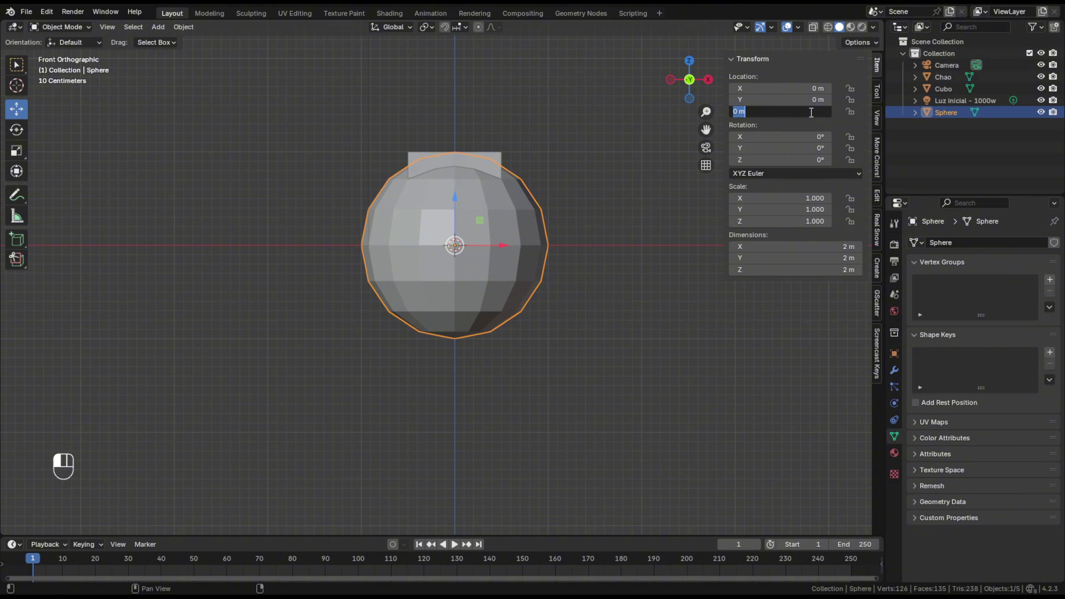
text(1)
key(Return)
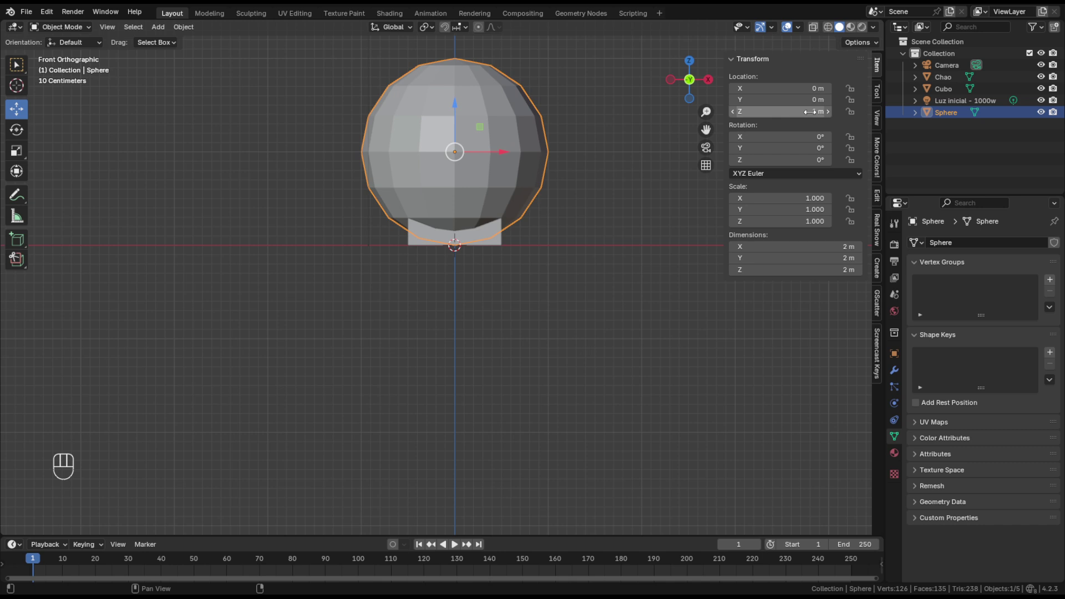
Step: Inspect the raised sphere in perspective and compare its transform dimensions with those of the cube
middle_drag(541, 258, 477, 287)
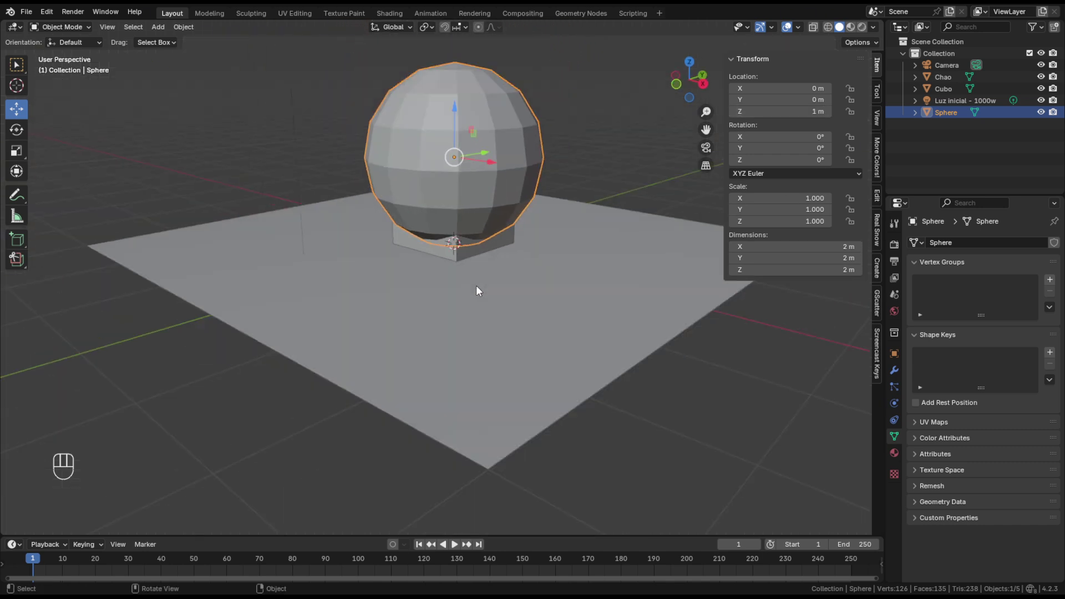
scroll(476, 285, down, 2)
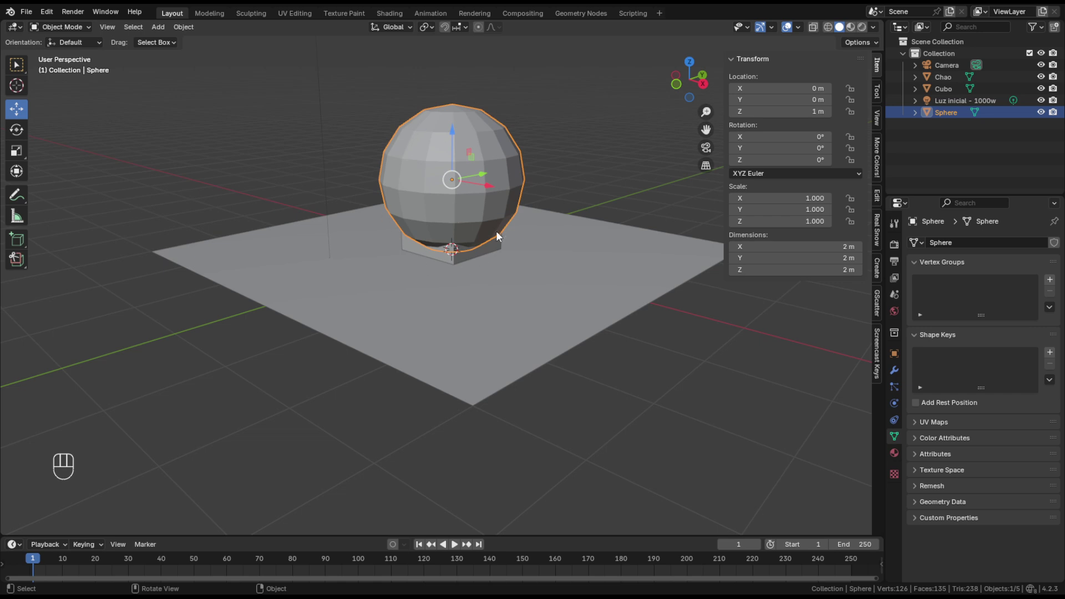
middle_drag(432, 253, 475, 248)
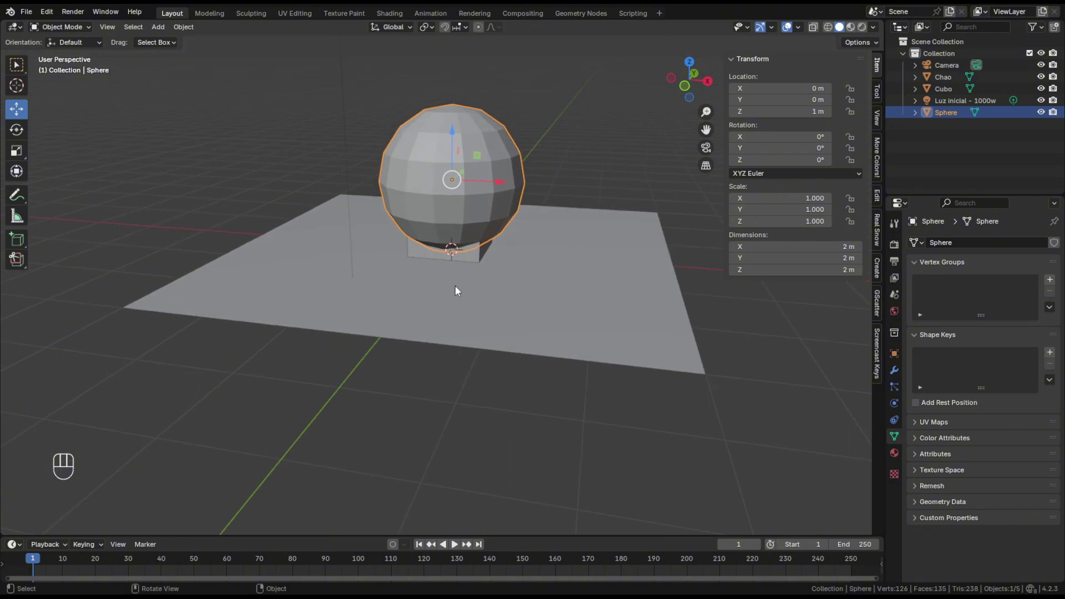
click(472, 252)
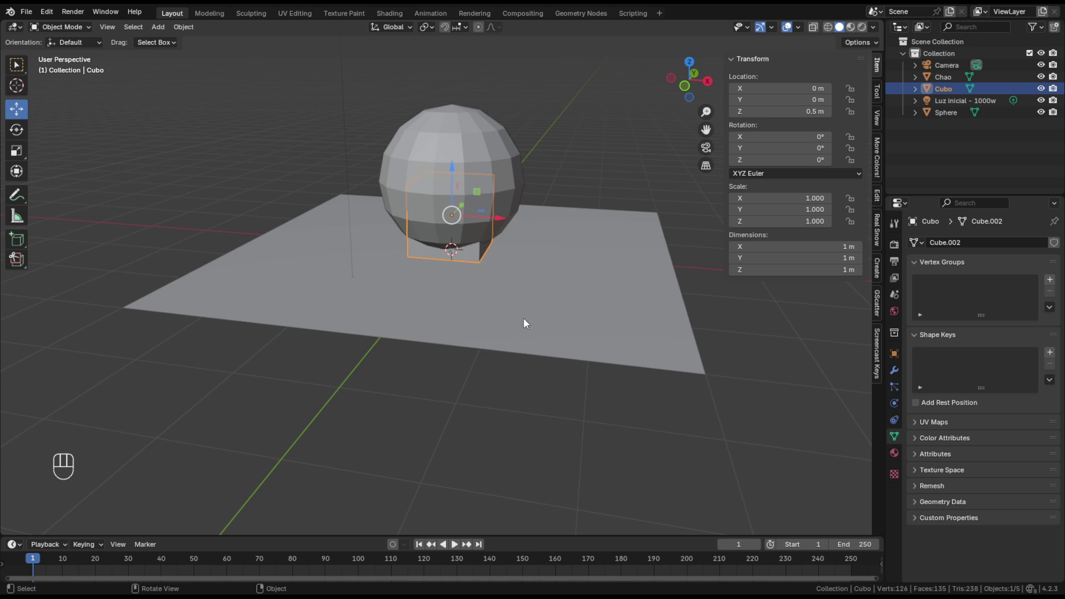
click(484, 148)
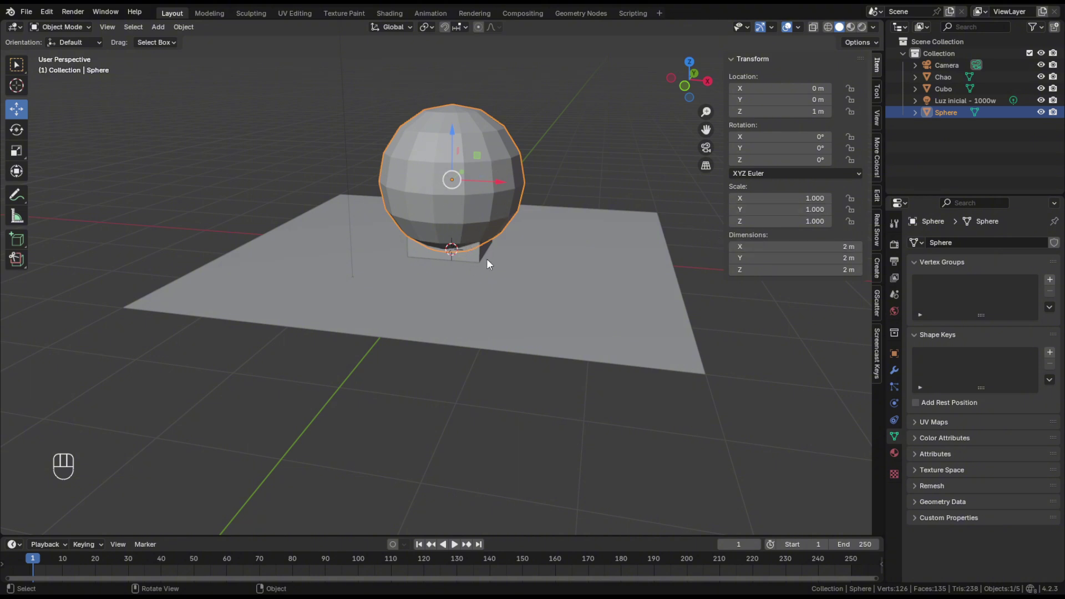
click(472, 258)
click(479, 167)
Step: Stretch the sphere by setting its X scale to 5, leaving the Y scale as it is
click(801, 199)
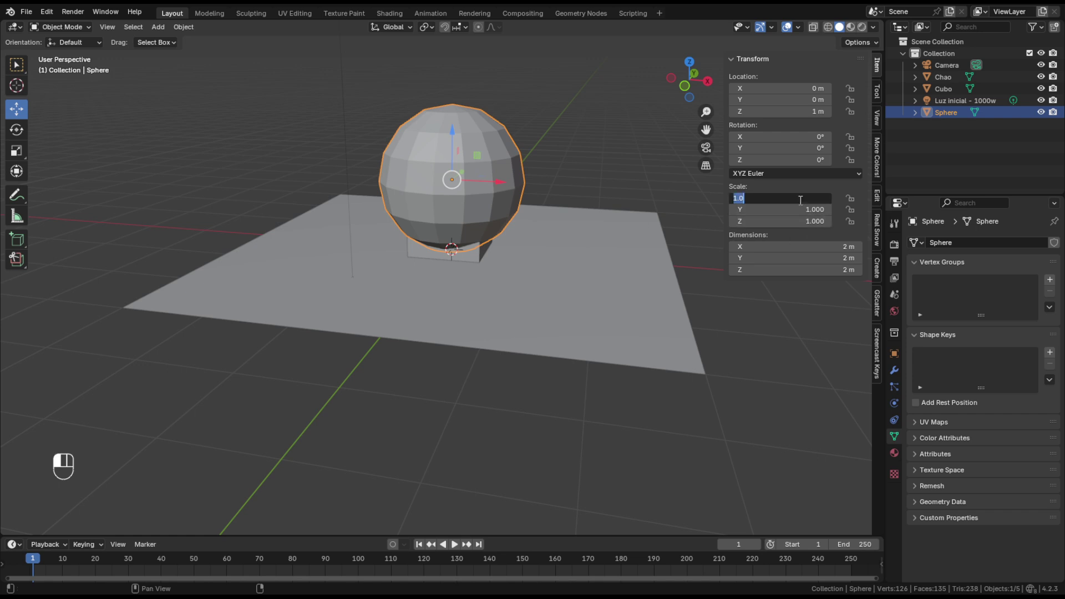
text(5)
key(Tab)
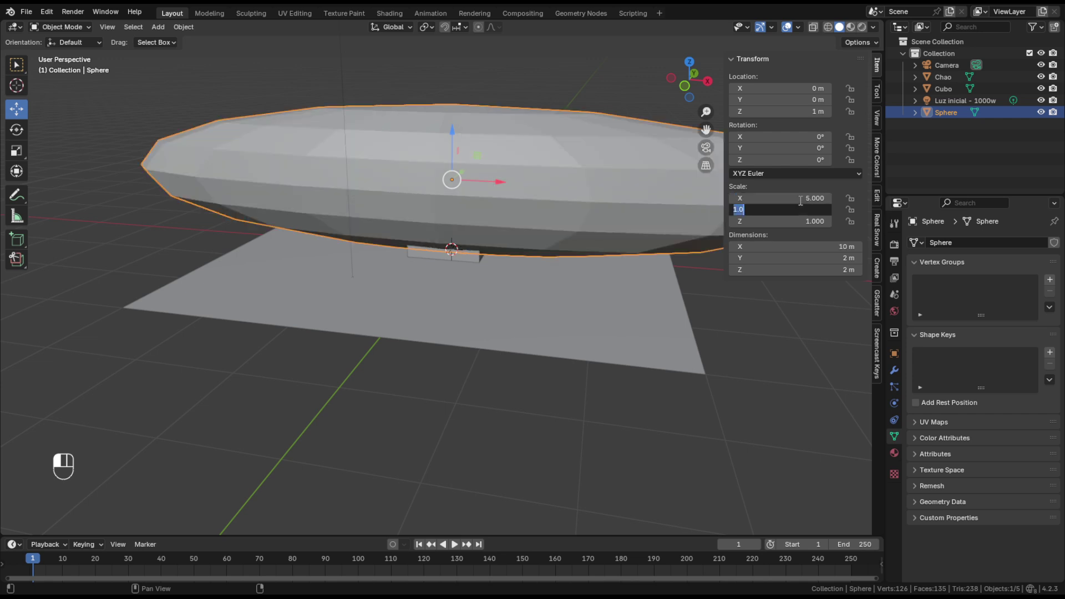
key(Return)
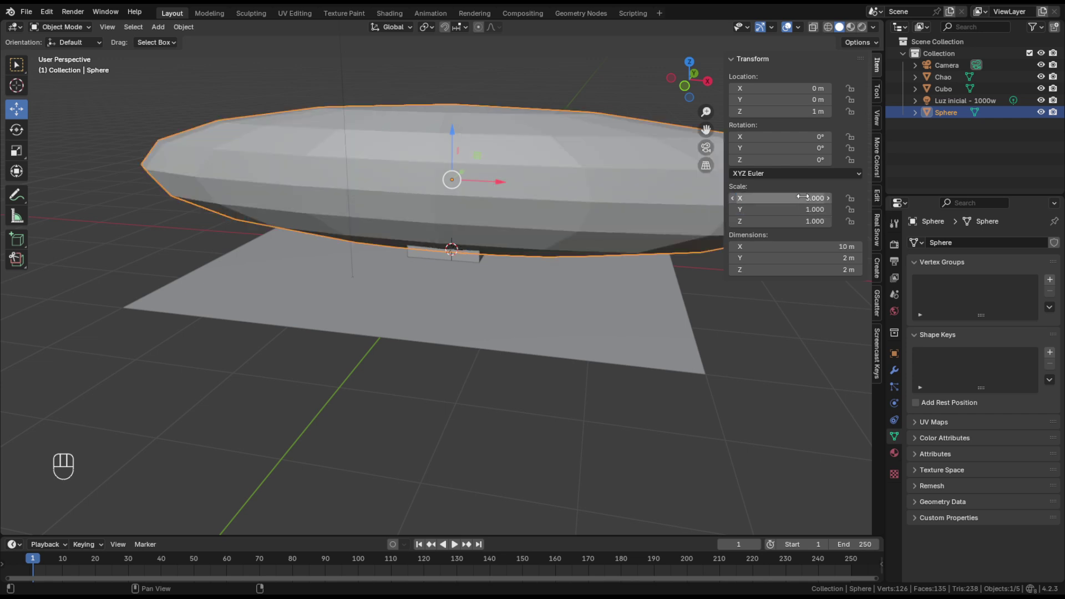
Step: Set the sphere's X, Y and Z scale to 0.5
key(KP_Decimal)
key(KP_5)
double_click(803, 198)
text(0.5)
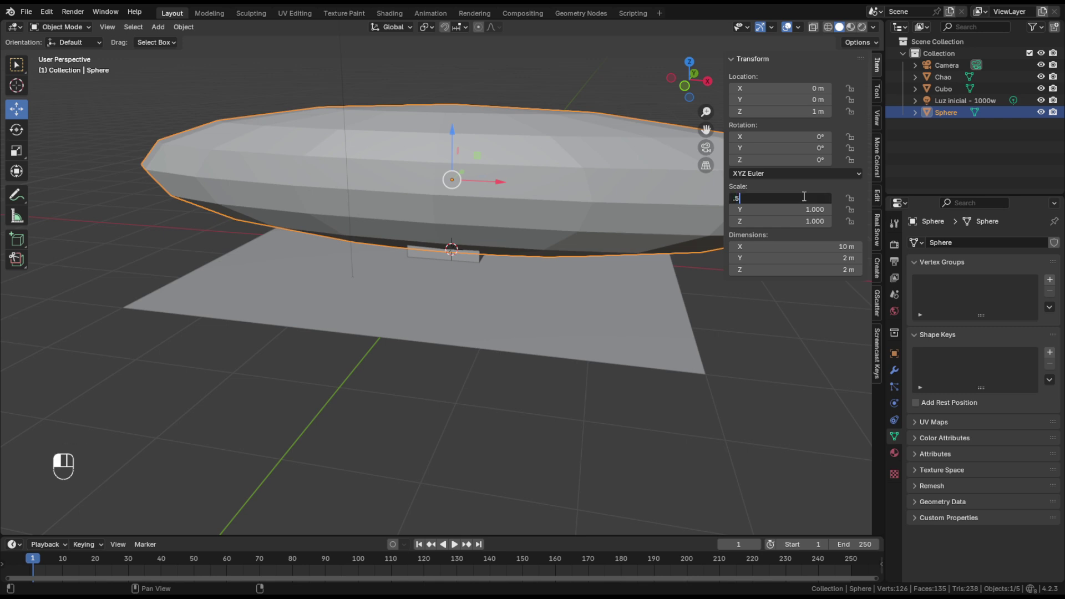
key(Tab)
text(.5)
key(Tab)
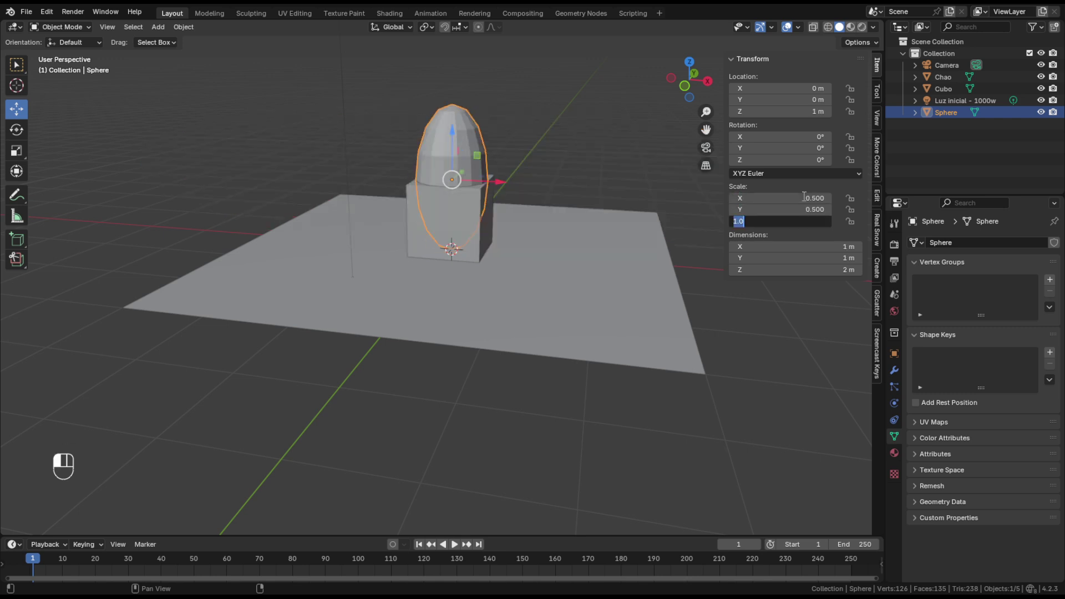
text(.5)
key(Return)
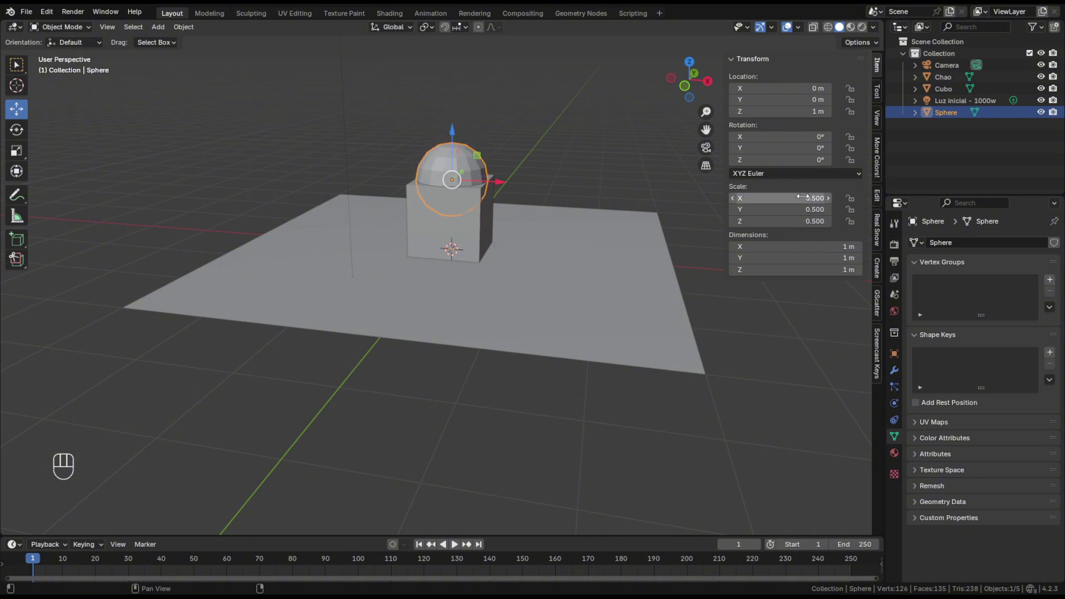
Step: Set the sphere's Z location to 0.5 m
click(801, 112)
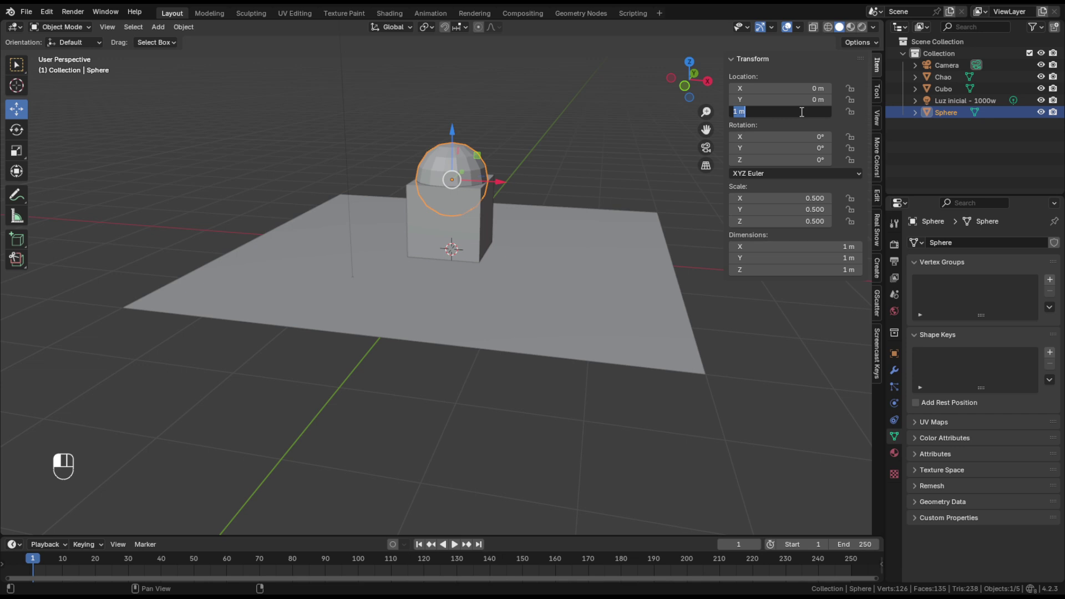
text(.5)
key(Return)
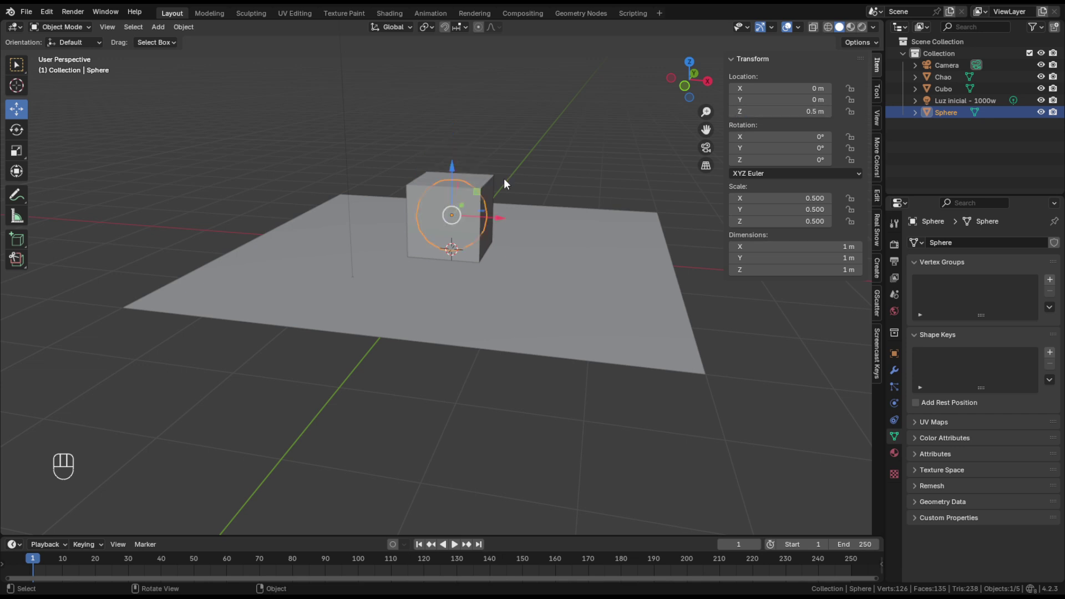
Step: Inspect how the sphere fits inside the cube using wireframe display, and return to solid shading
middle_drag(478, 234, 414, 261)
scroll(444, 218, up, 5)
middle_drag(445, 219, 431, 291)
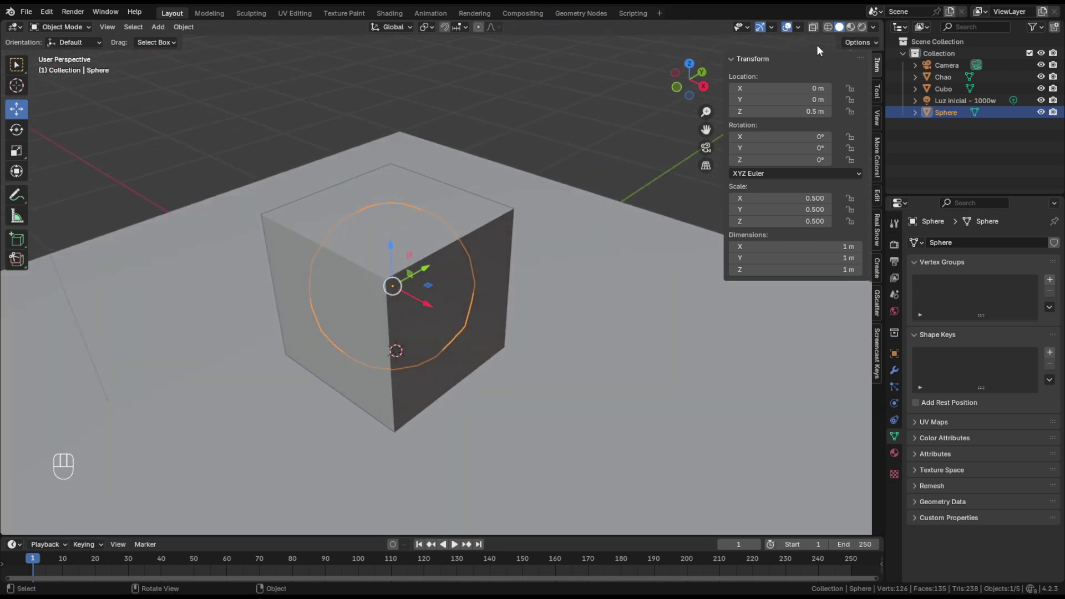
click(829, 27)
middle_drag(365, 281, 420, 278)
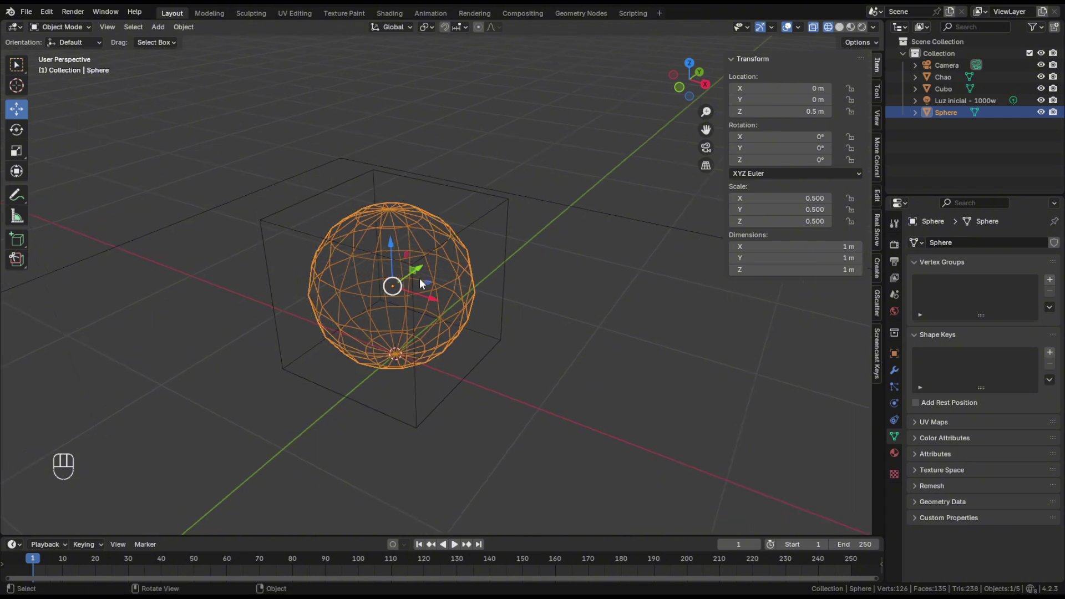
click(838, 27)
Step: Move the sphere about 1.59 m along the positive X axis, out of the cube
scroll(526, 314, down, 2)
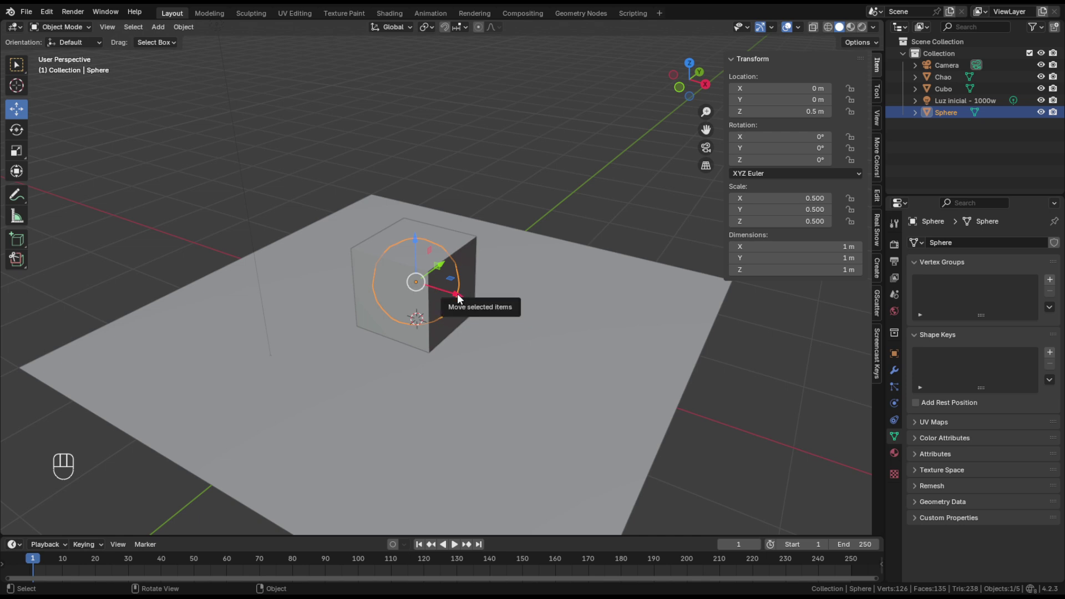
drag(458, 298, 580, 358)
mouse_move(513, 387)
middle_down()
mouse_move(519, 351)
mouse_move(551, 335)
mouse_move(587, 348)
mouse_move(507, 347)
mouse_move(496, 361)
mouse_move(522, 374)
middle_up()
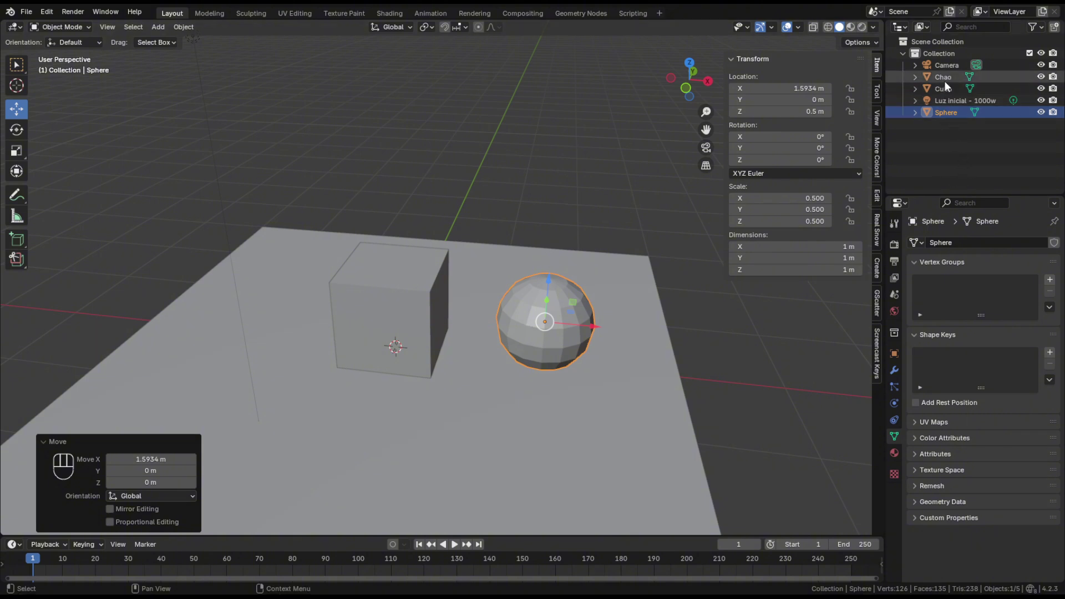
Step: Rename the sphere object as Bolinha and deselect it
double_click(943, 112)
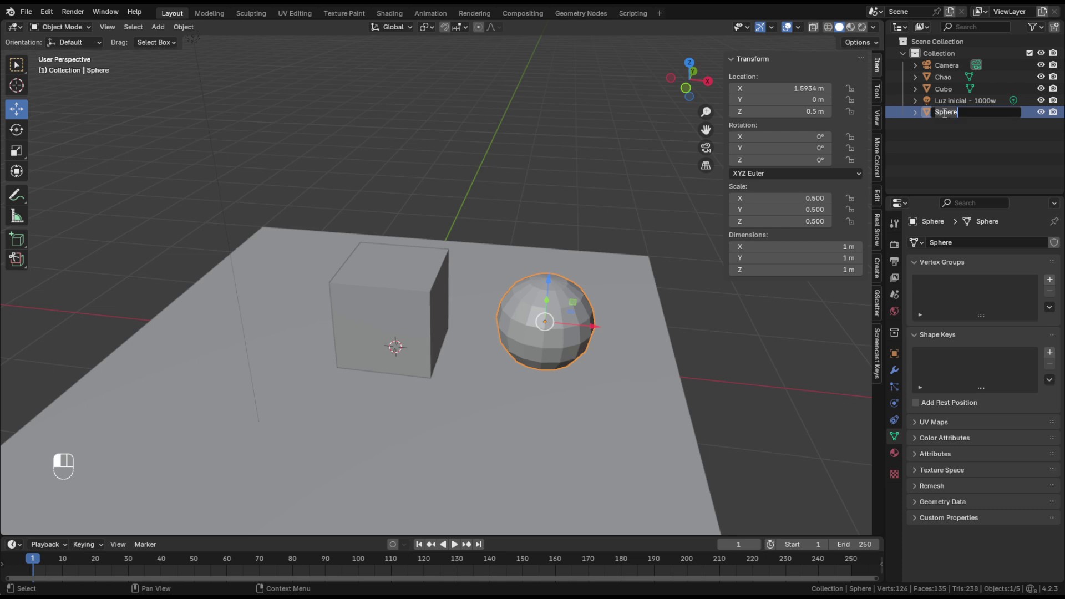
text(Bolinha)
key(Return)
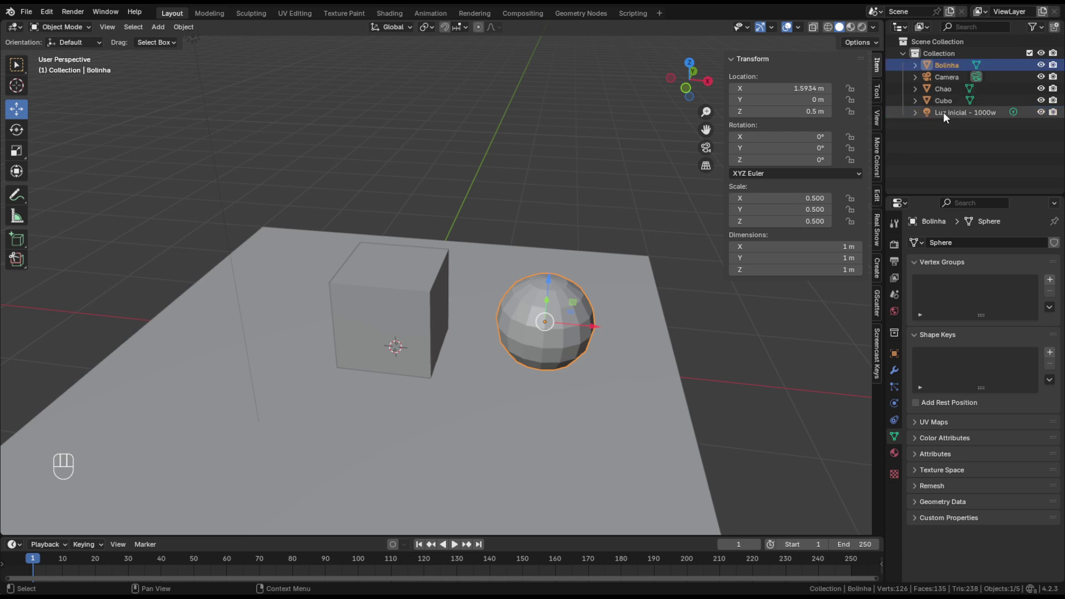
click(470, 168)
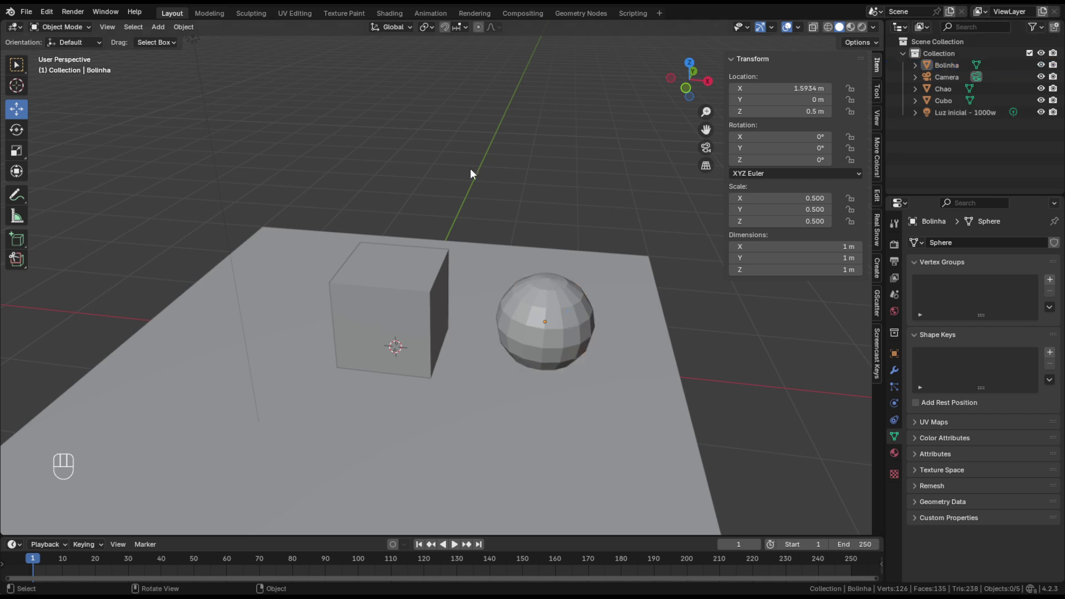
Step: Apply Shade Smooth to the Bolinha sphere and deselect it
scroll(551, 382, up, 4)
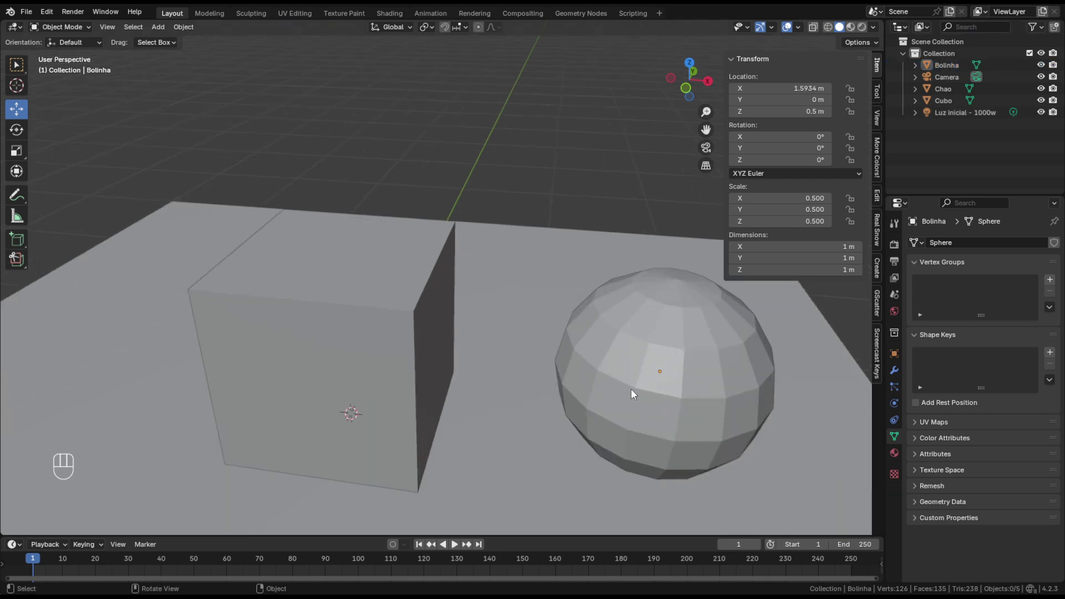
shift+middle_drag(681, 394, 596, 361)
click(537, 330)
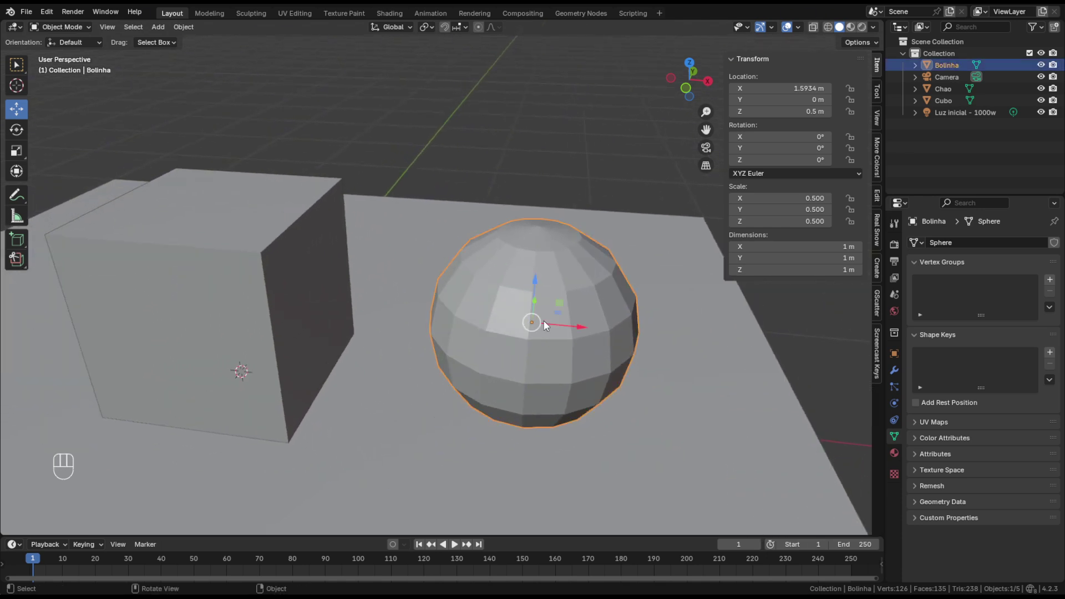
click(467, 135)
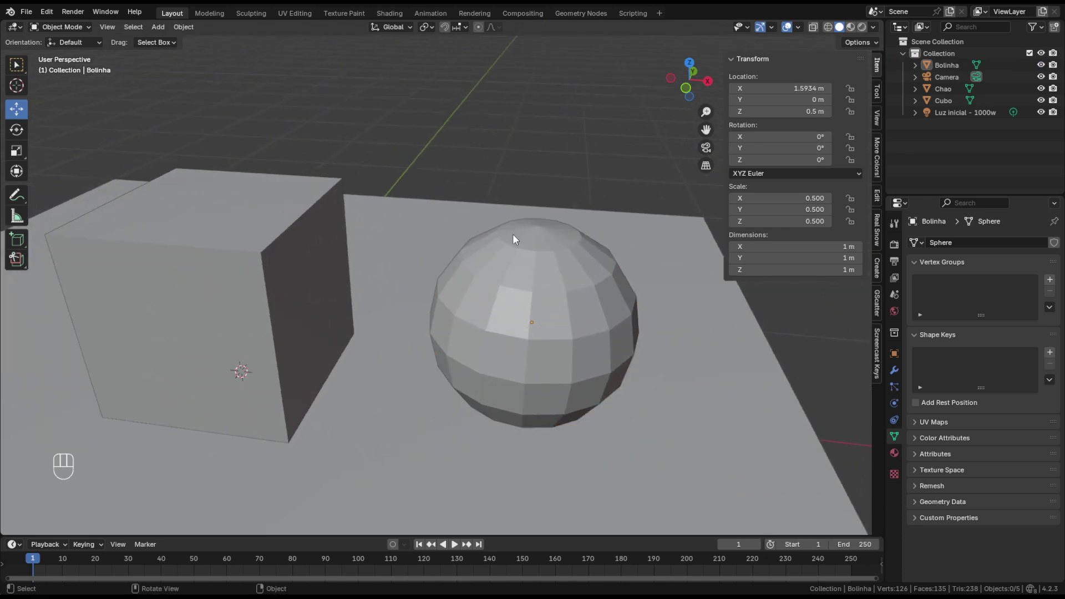
click(544, 299)
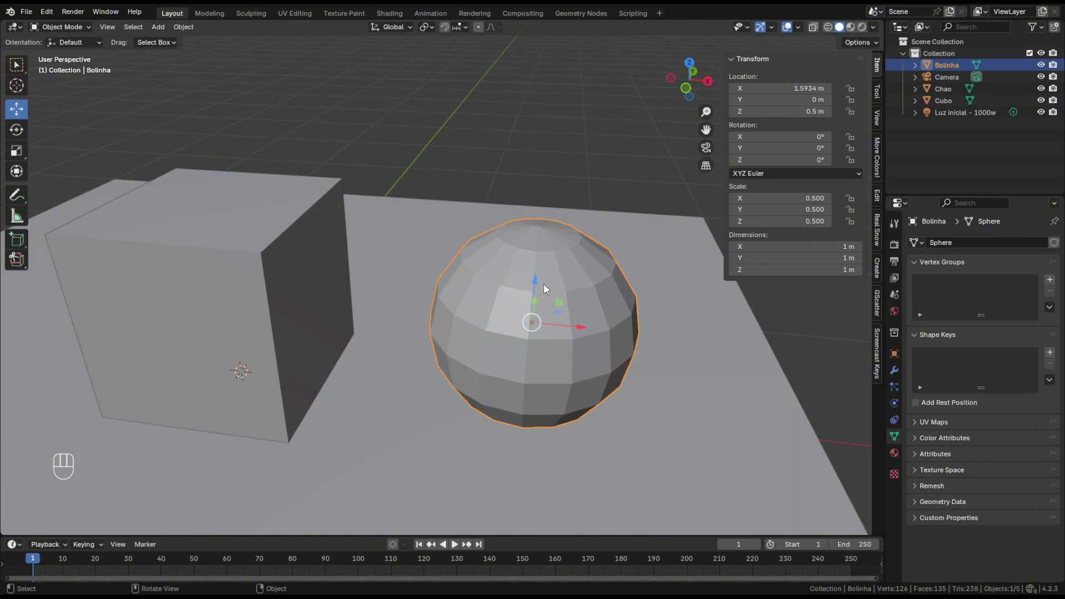
right_click(545, 288)
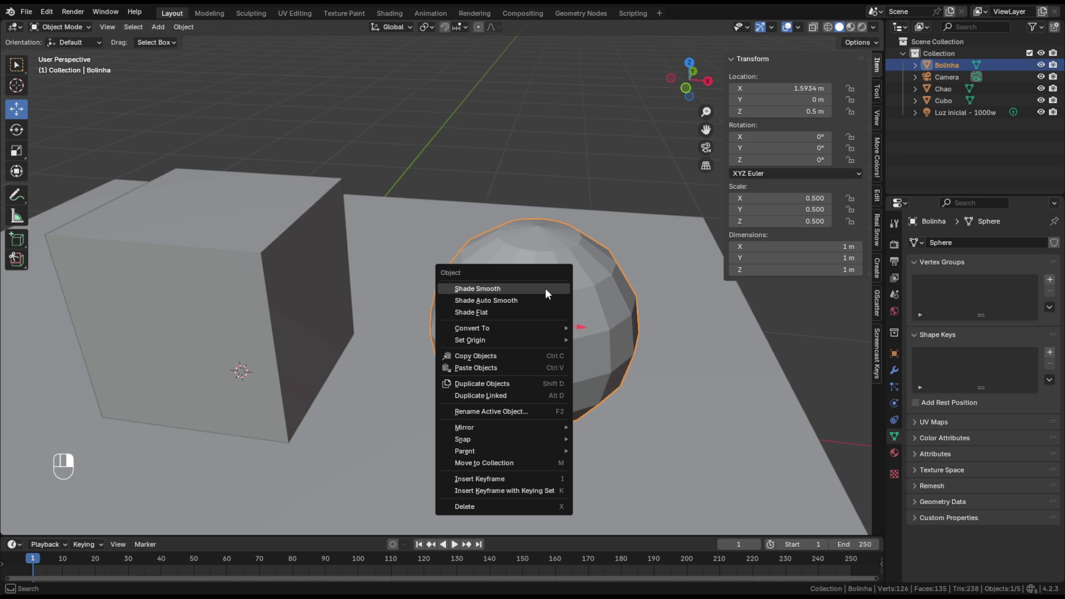
click(524, 138)
click(528, 277)
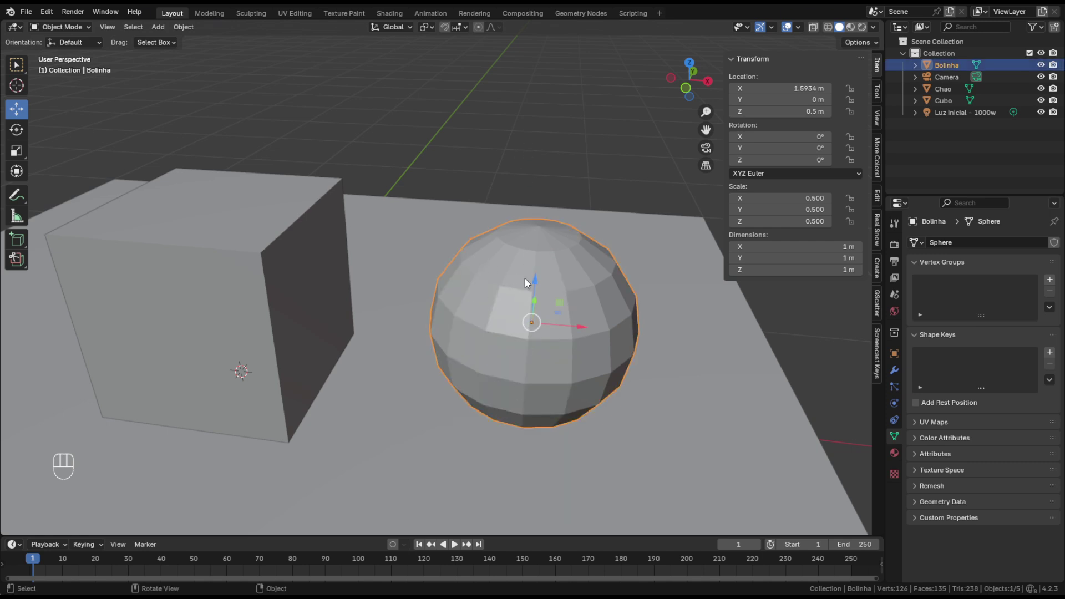
right_click(547, 286)
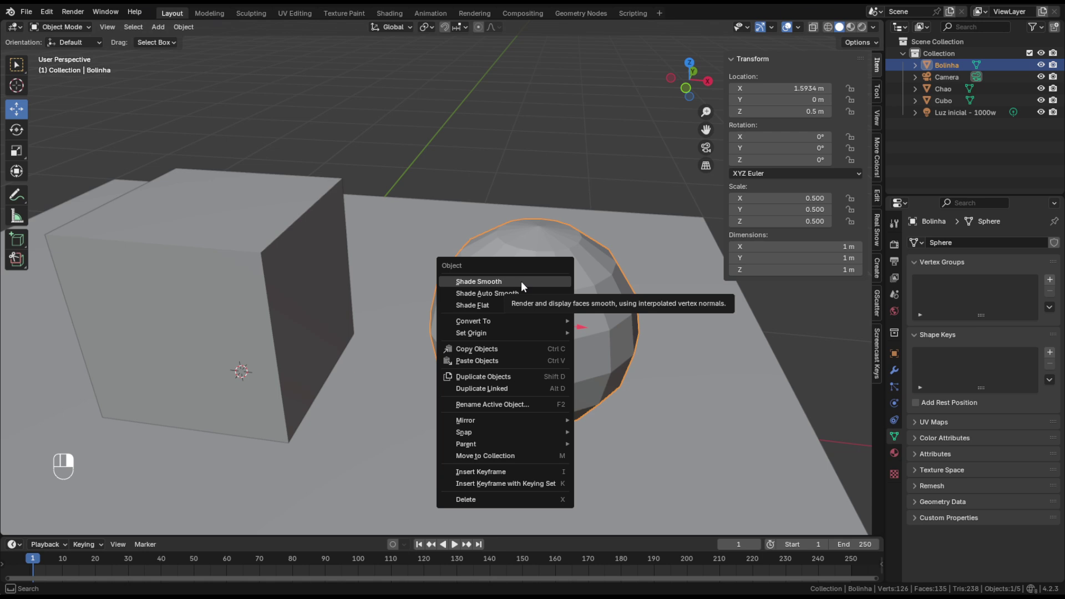
click(521, 281)
scroll(573, 308, down, 3)
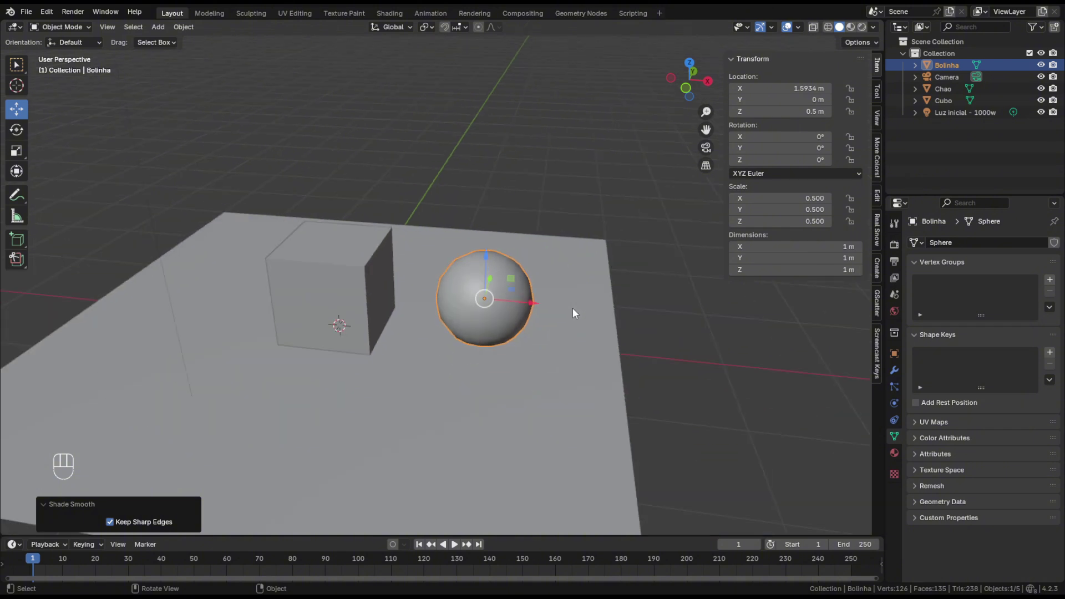
click(521, 158)
Step: Examine the smooth-shaded sphere beside the cube from closer, farther and rotated perspective views
scroll(499, 311, up, 4)
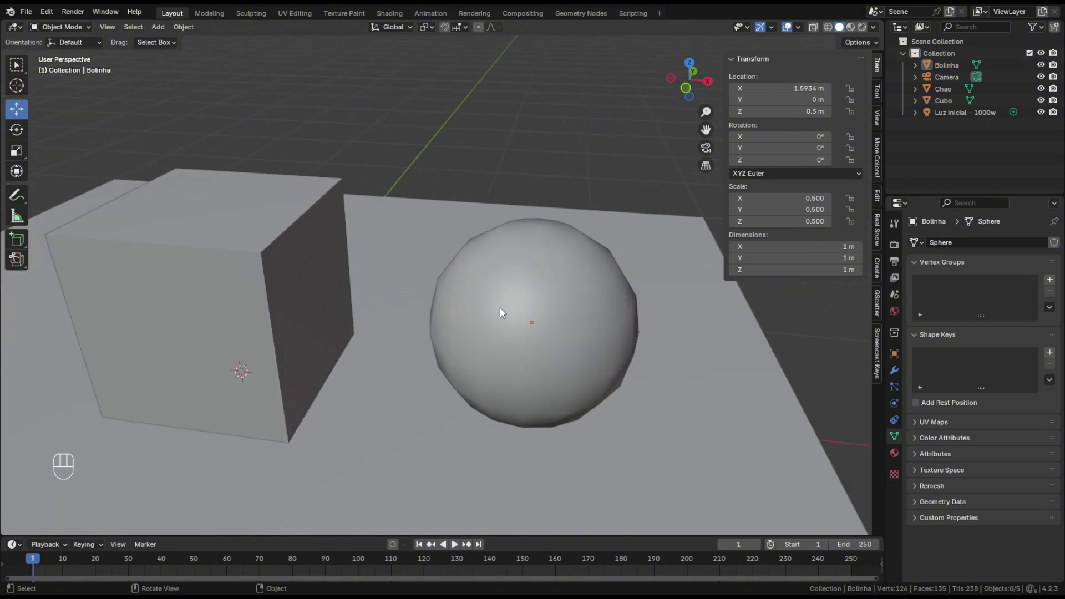
scroll(501, 307, down, 4)
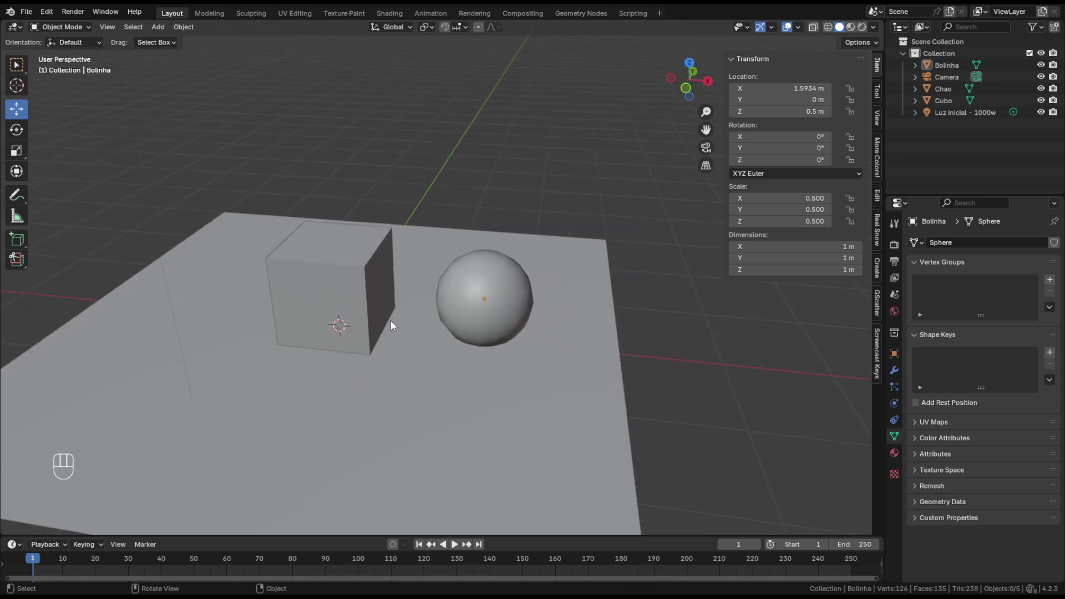
mouse_move(390, 321)
middle_down()
mouse_move(625, 328)
mouse_move(660, 311)
mouse_move(385, 331)
middle_up()
scroll(385, 331, down, 2)
scroll(387, 331, up, 3)
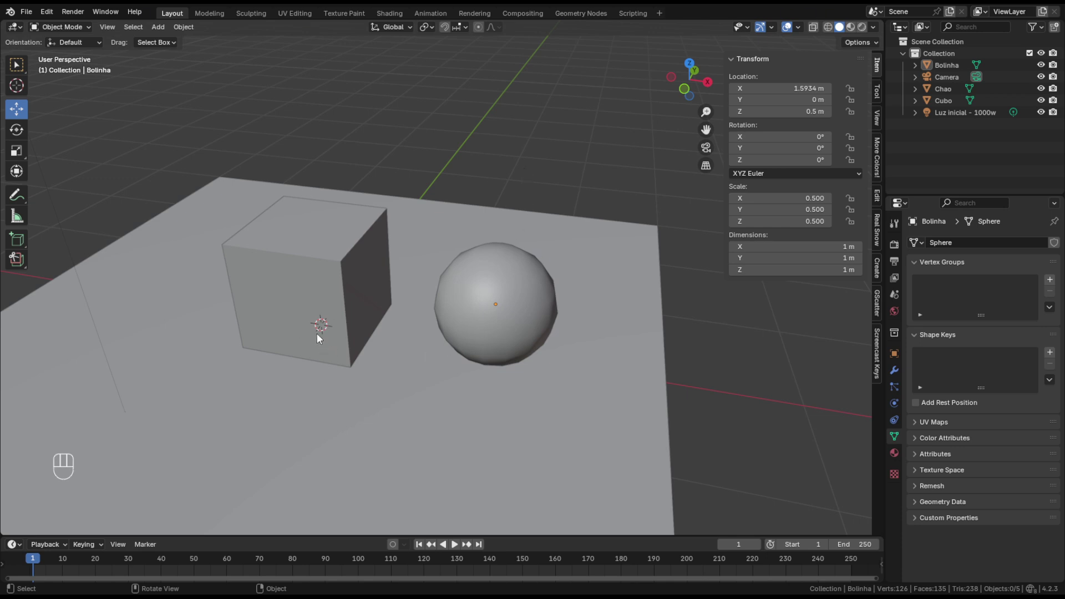
scroll(315, 331, down, 1)
middle_drag(316, 331, 399, 335)
Step: Review the object categories available for adding to the scene, including meshes, lights and cameras, without adding anything
click(287, 206)
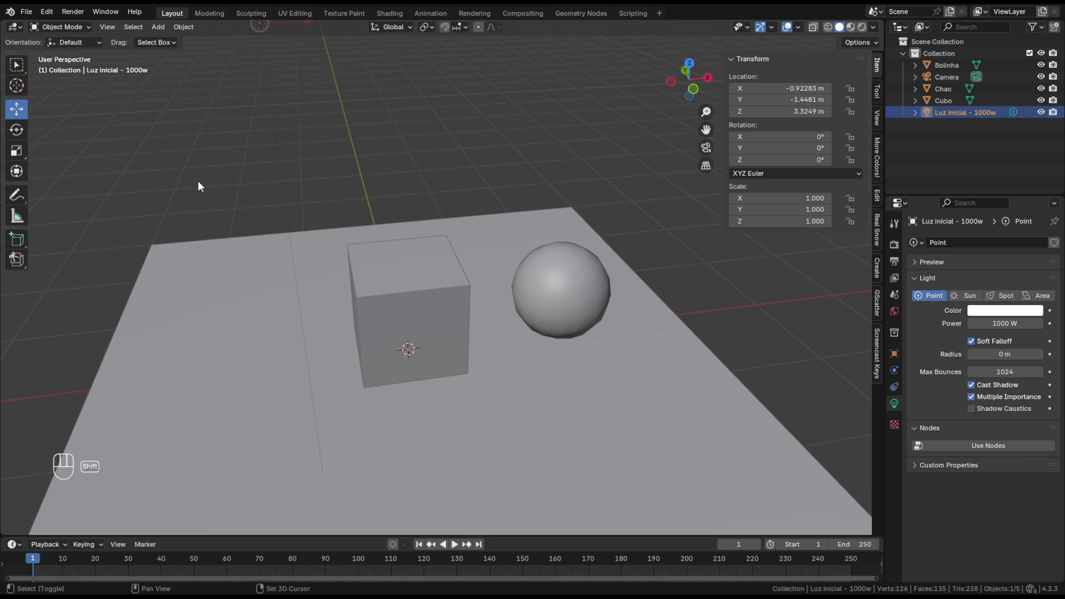
key(shift+a)
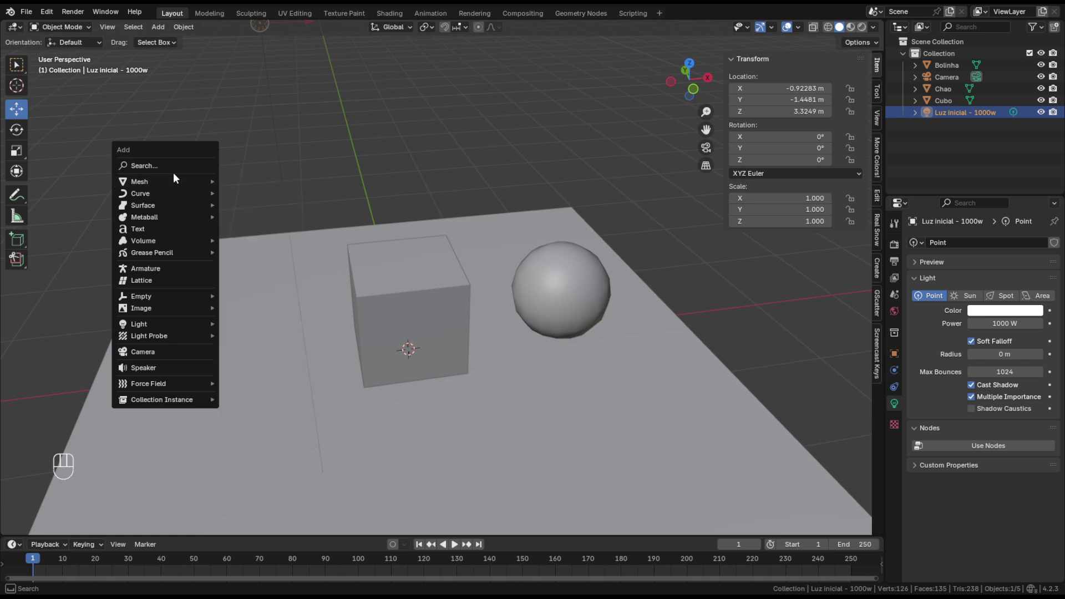
mouse_move(125, 189)
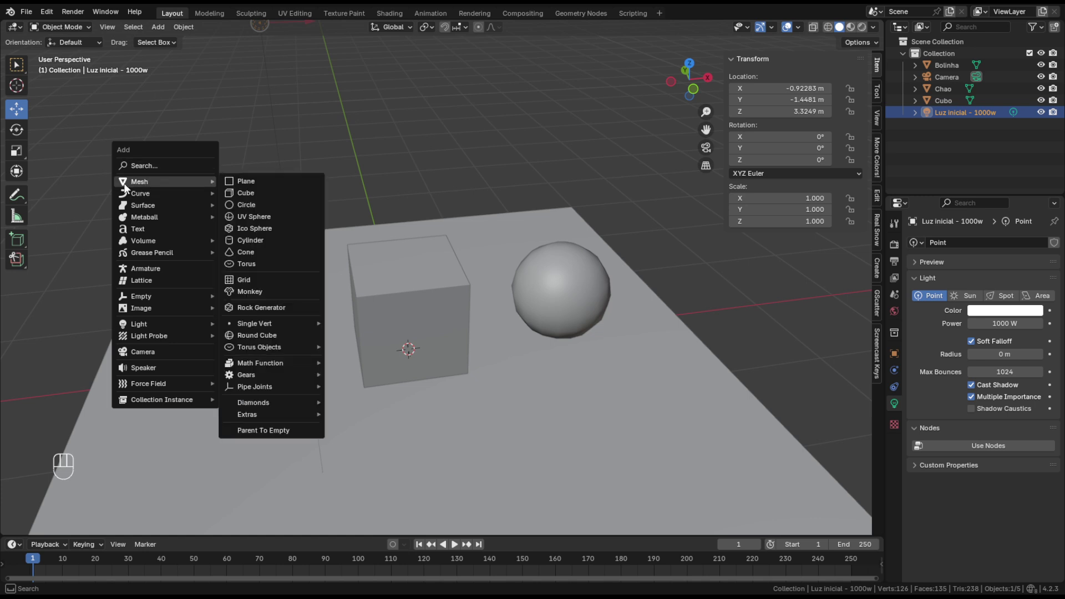
mouse_move(159, 328)
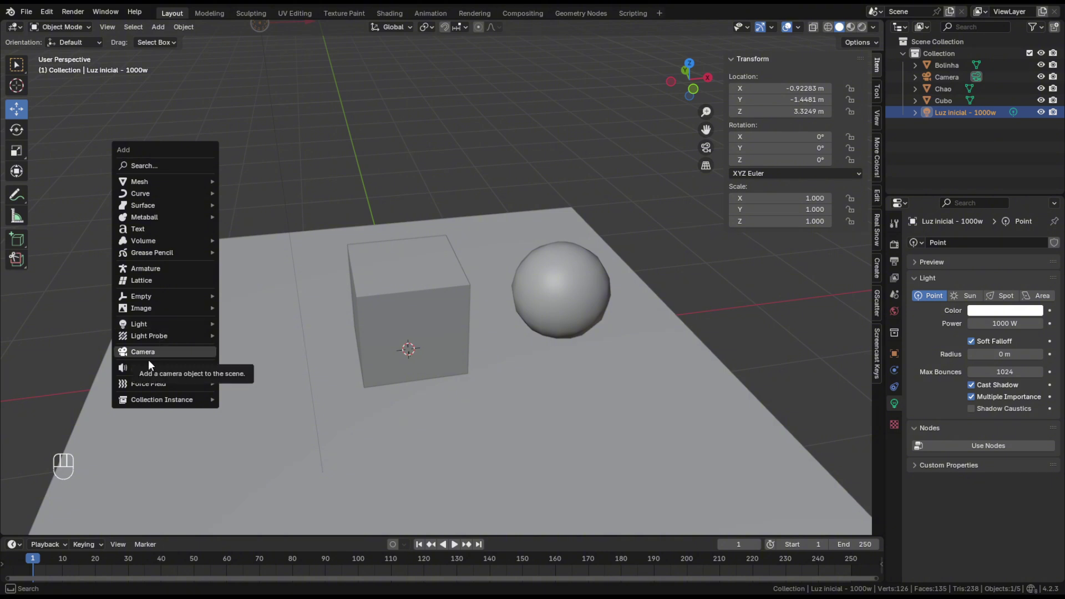
mouse_move(151, 210)
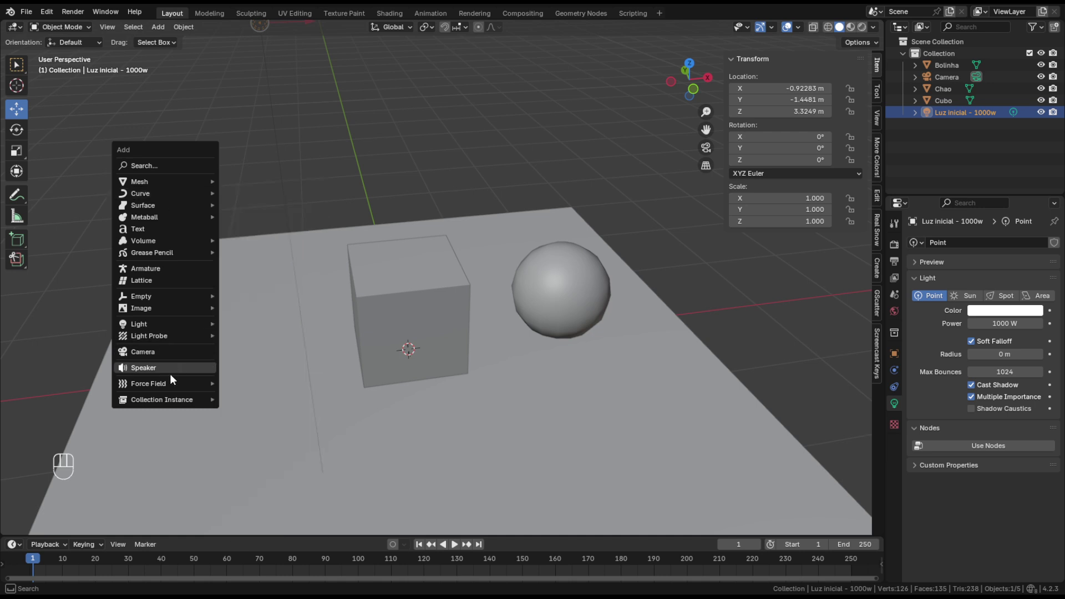
mouse_move(167, 383)
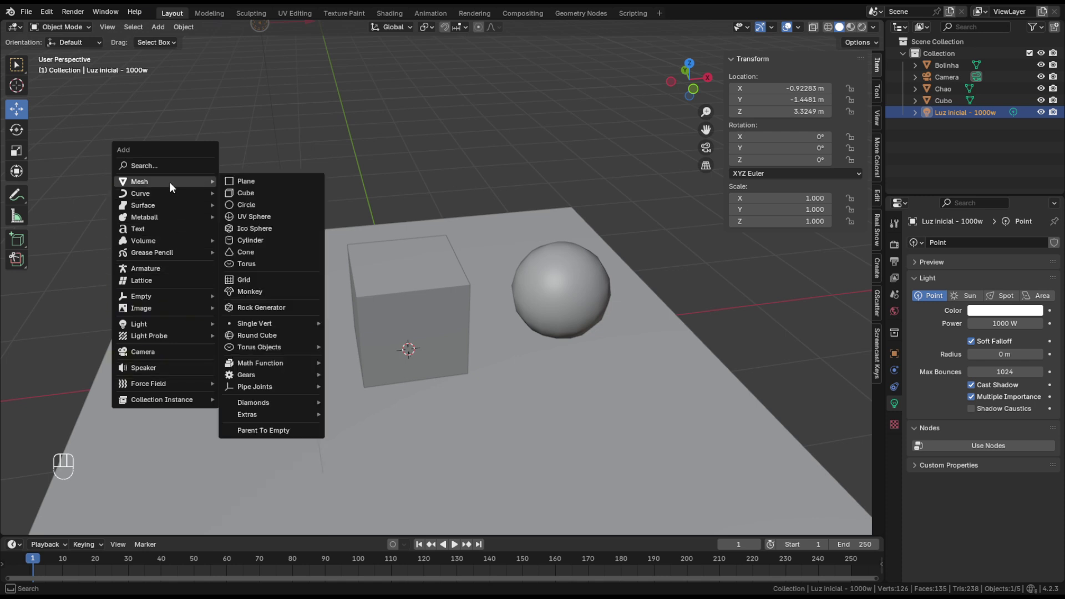
click(194, 88)
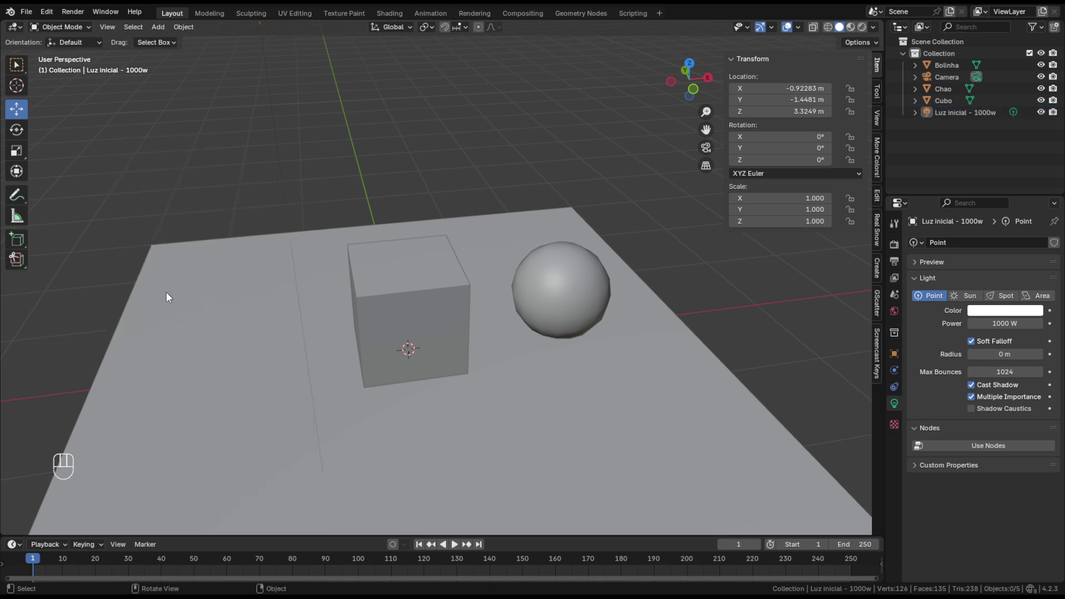
Step: Add a cylinder mesh with 32 vertices, 1 m radius and 2 m depth at the world origin
key(shift+a)
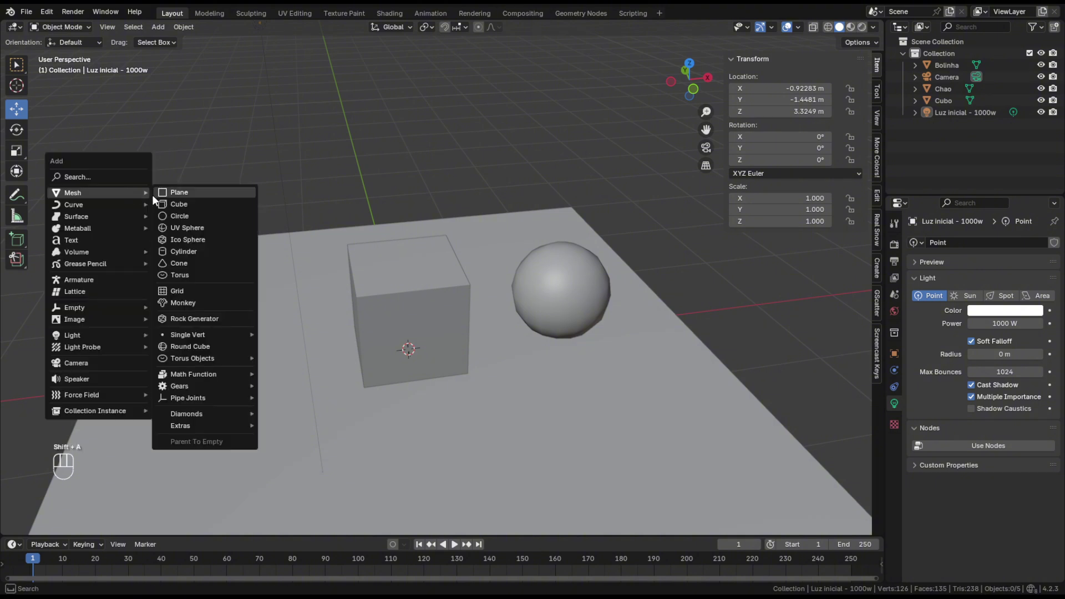
click(188, 253)
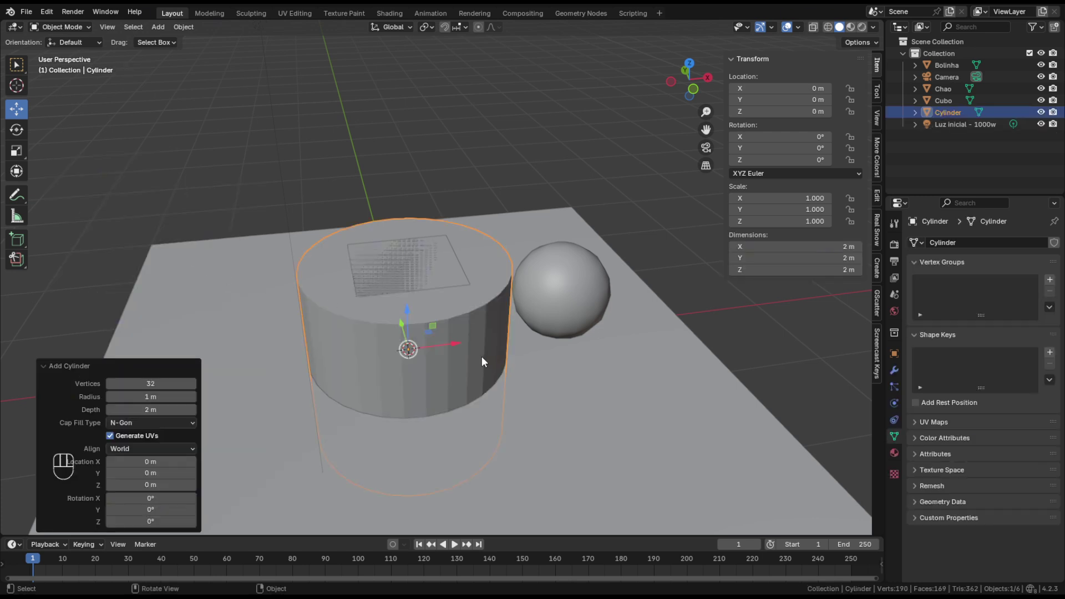
Step: Set the new cylinder to 16 vertices, 1 m depth and 0.5 m radius
click(156, 383)
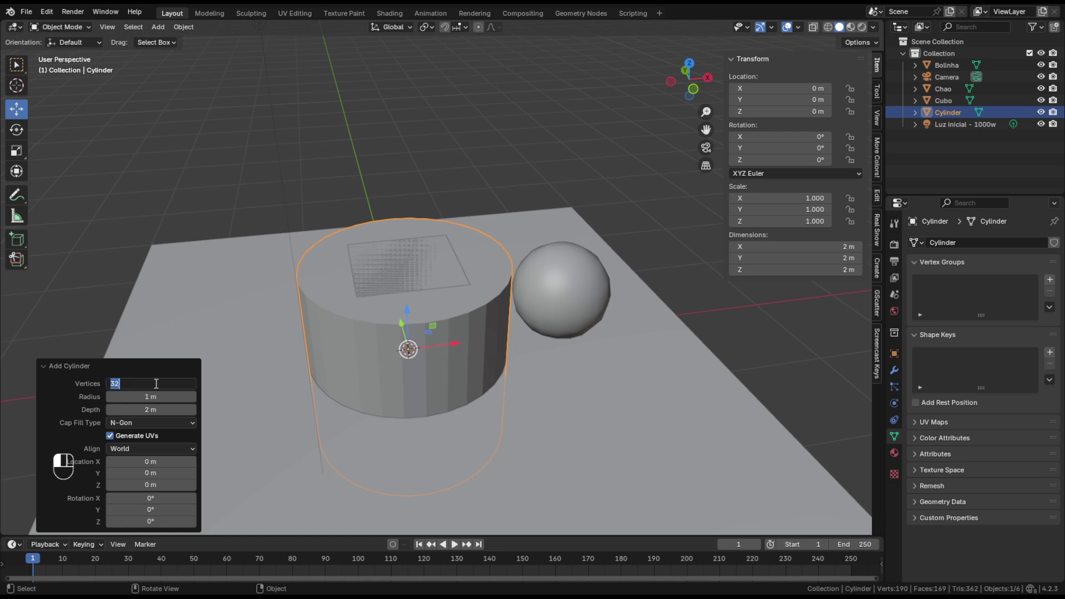
text(16)
key(Return)
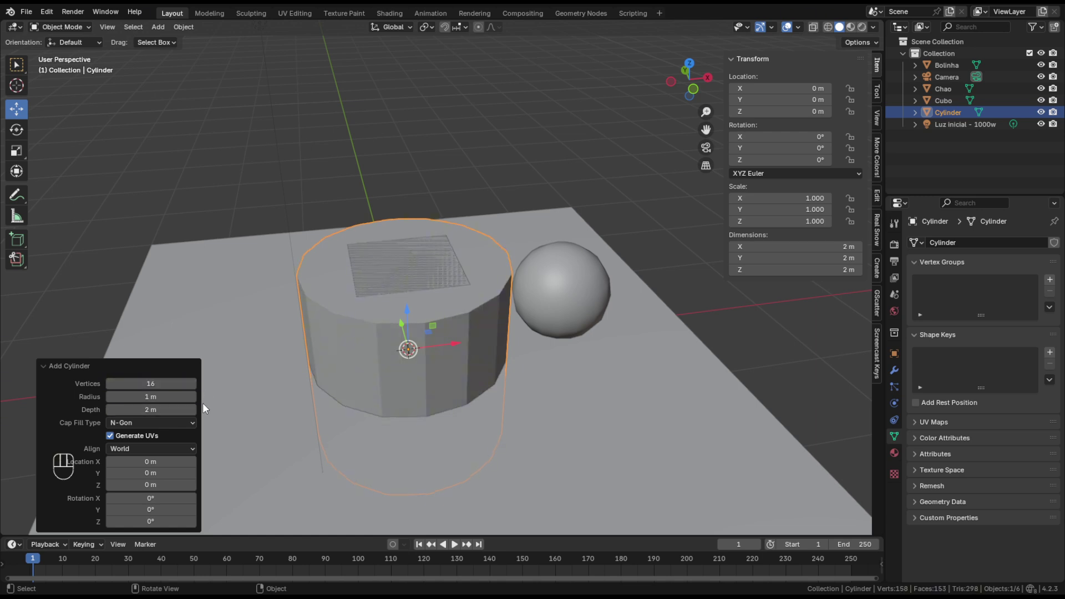
click(146, 411)
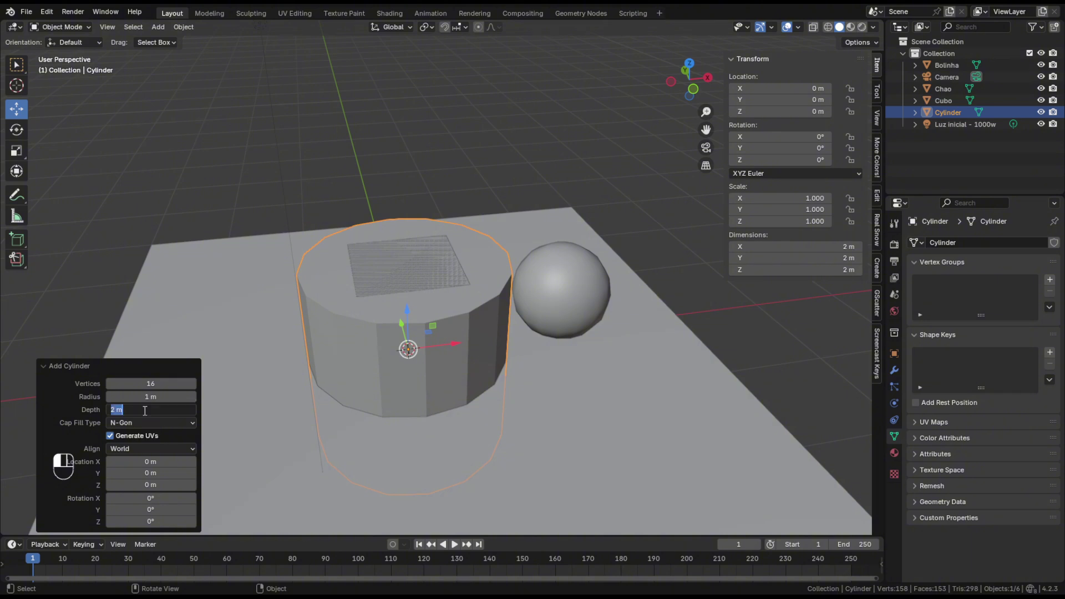
text(1)
key(Return)
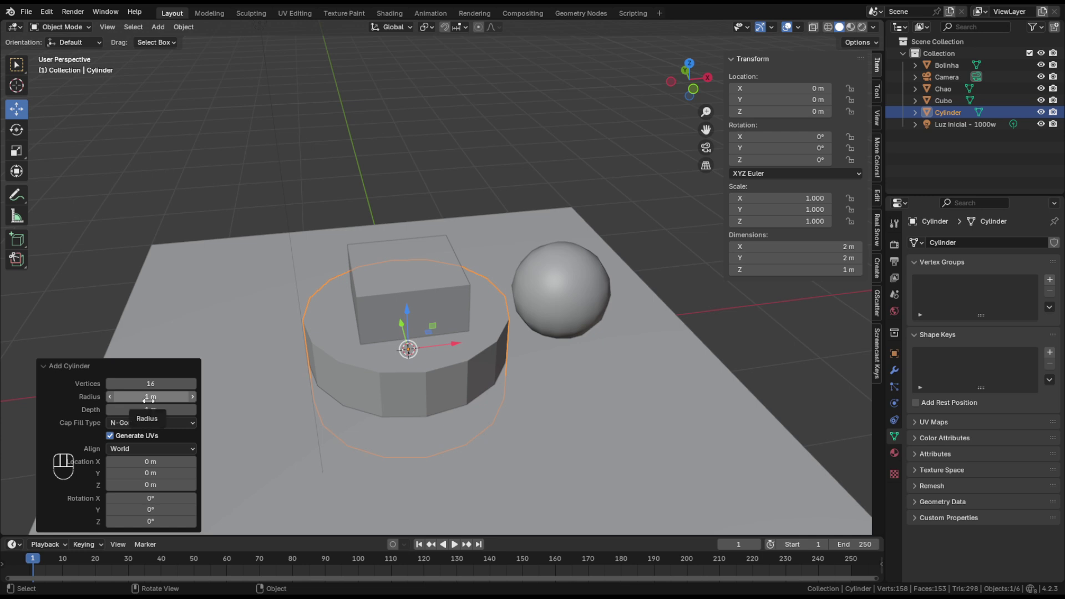
click(149, 397)
text(.)
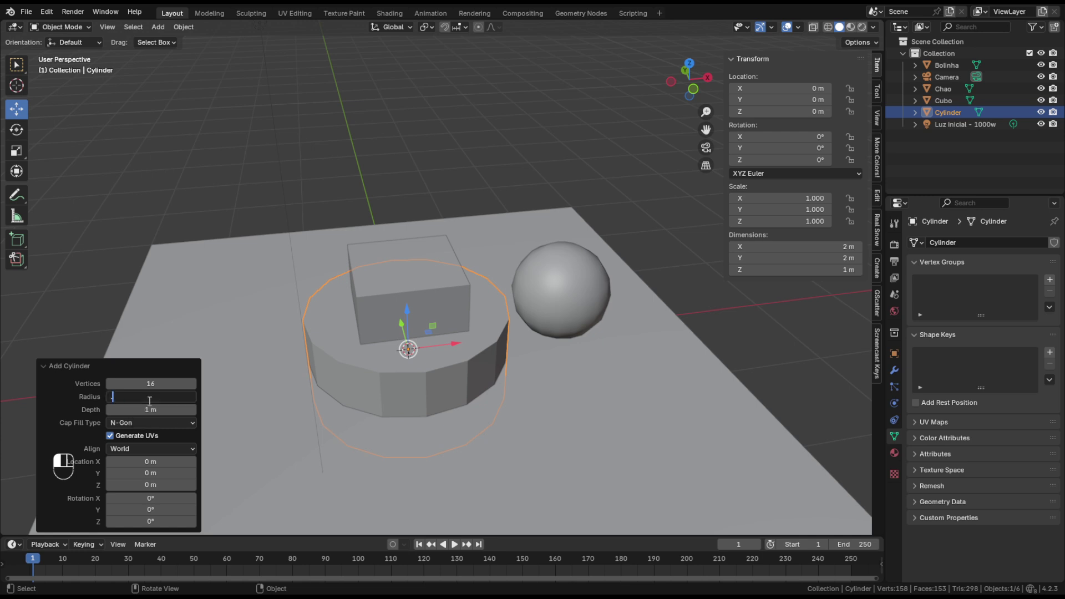
text(5)
key(Return)
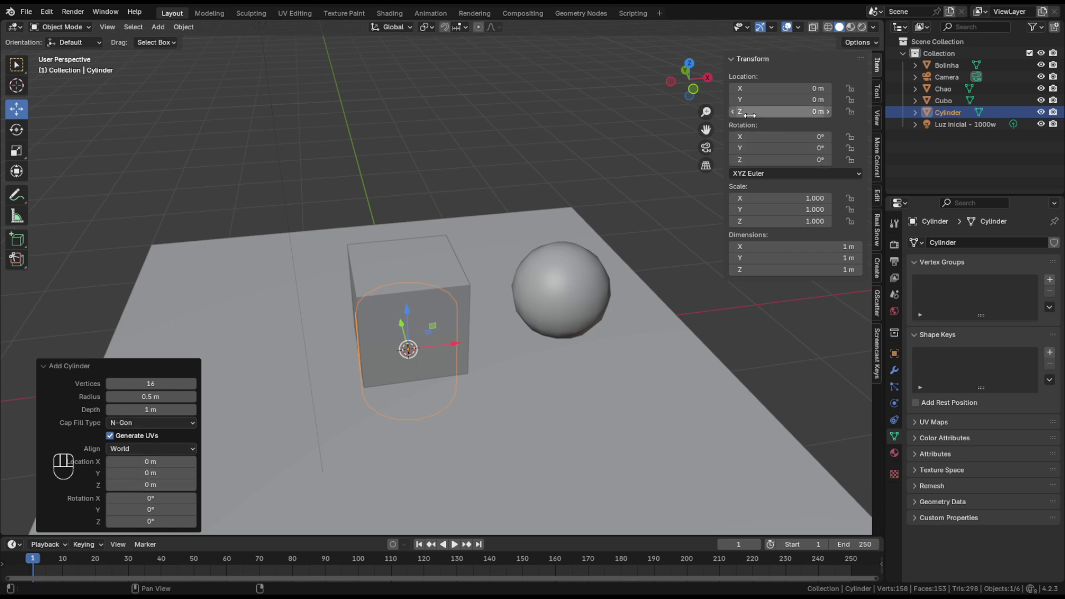
Step: Place the new cylinder at Z 0.5 m and X -1.5 m, beside the cube on the floor, and deselect it
click(142, 485)
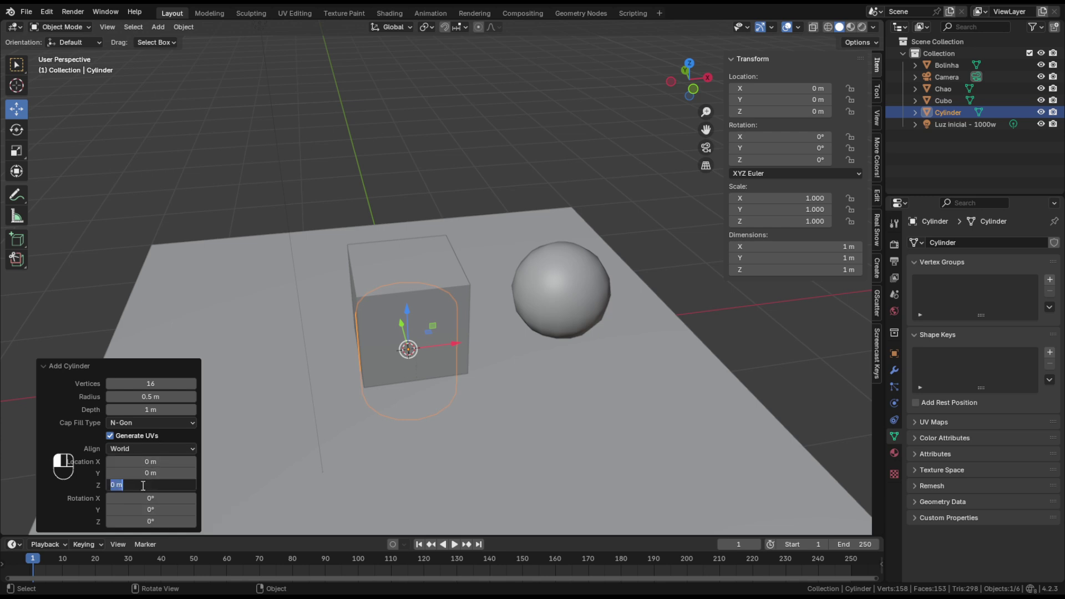
text(.5)
key(Return)
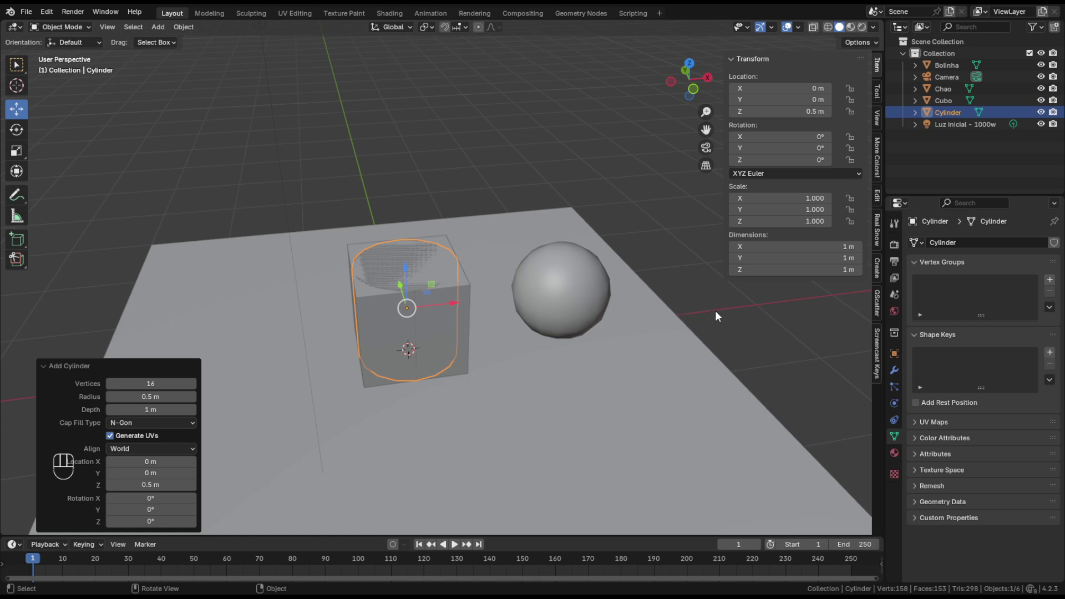
click(151, 462)
drag(151, 462, 954, 455)
drag(928, 450, 908, 440)
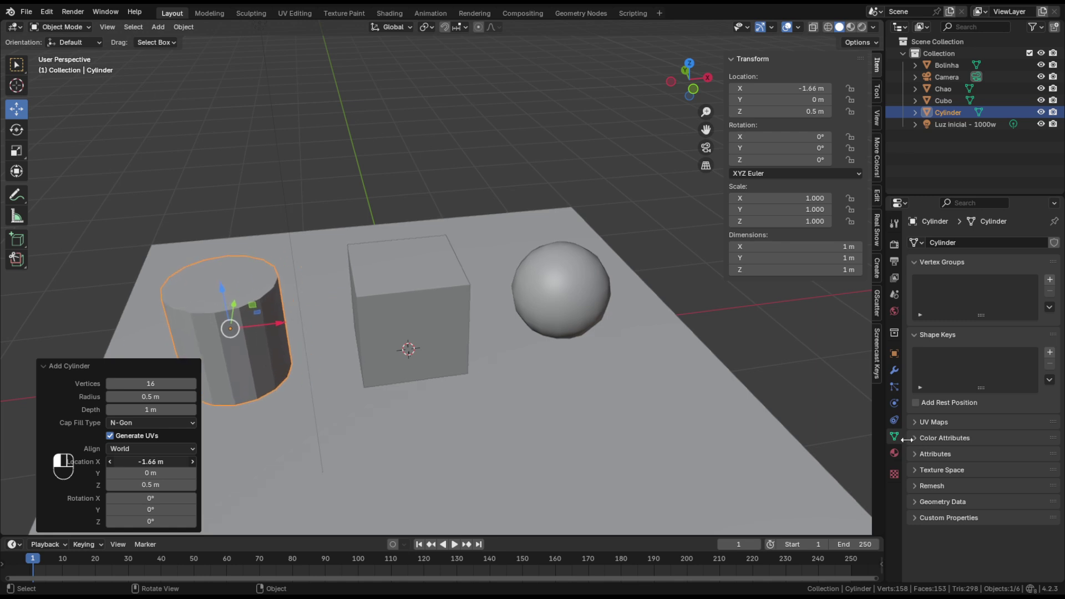
click(160, 460)
text(-1.5)
key(Return)
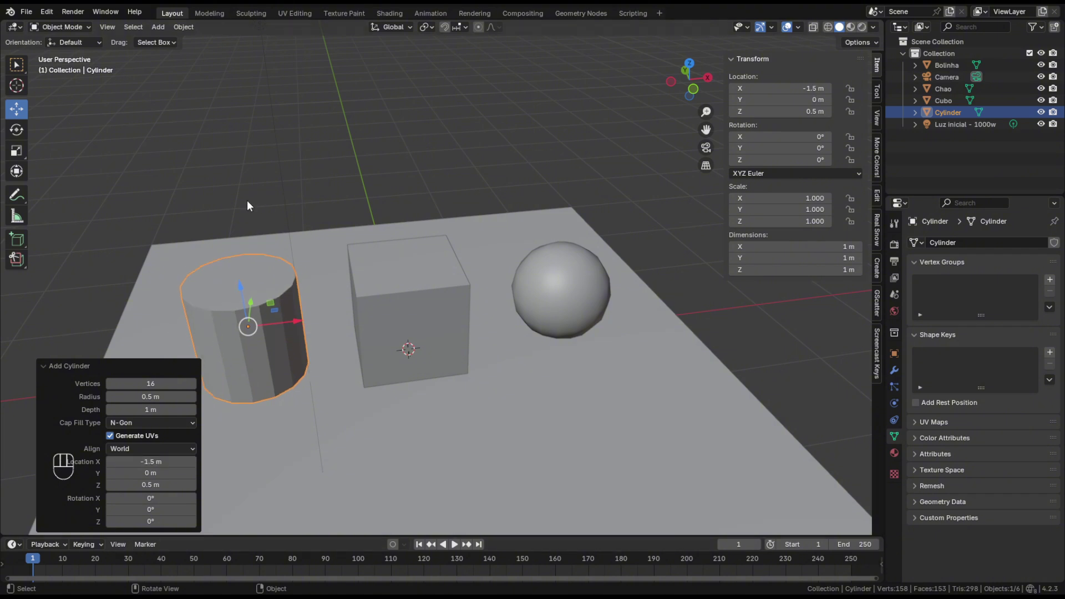
click(232, 193)
Step: Examine the faceted cylinder beside the cube from several angles, closer and farther away
middle_drag(325, 328, 410, 350)
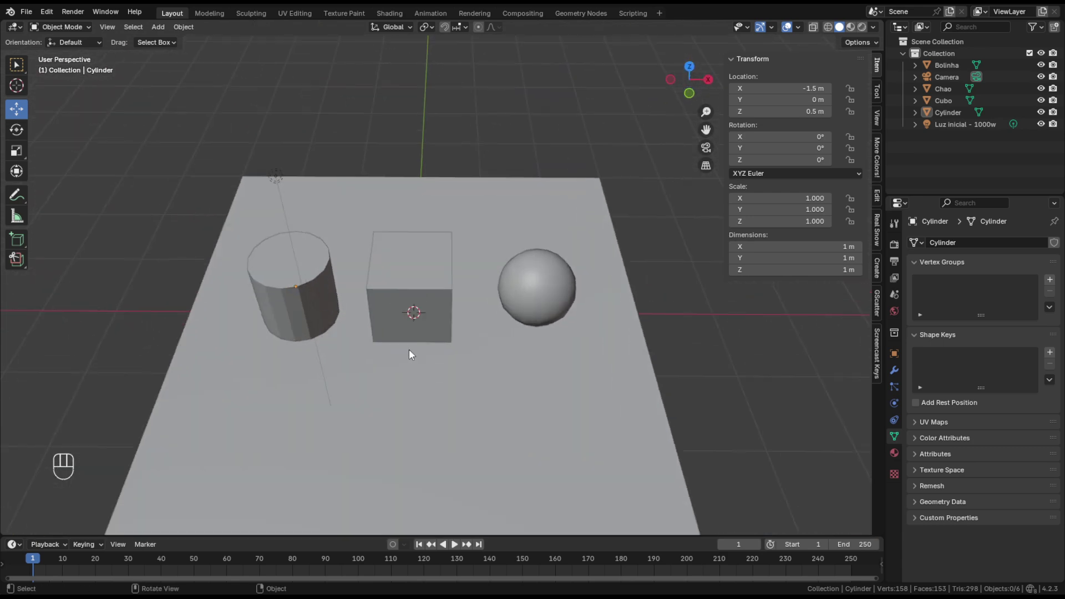
click(403, 287)
middle_drag(341, 354, 388, 373)
click(331, 395)
middle_drag(354, 404, 295, 348)
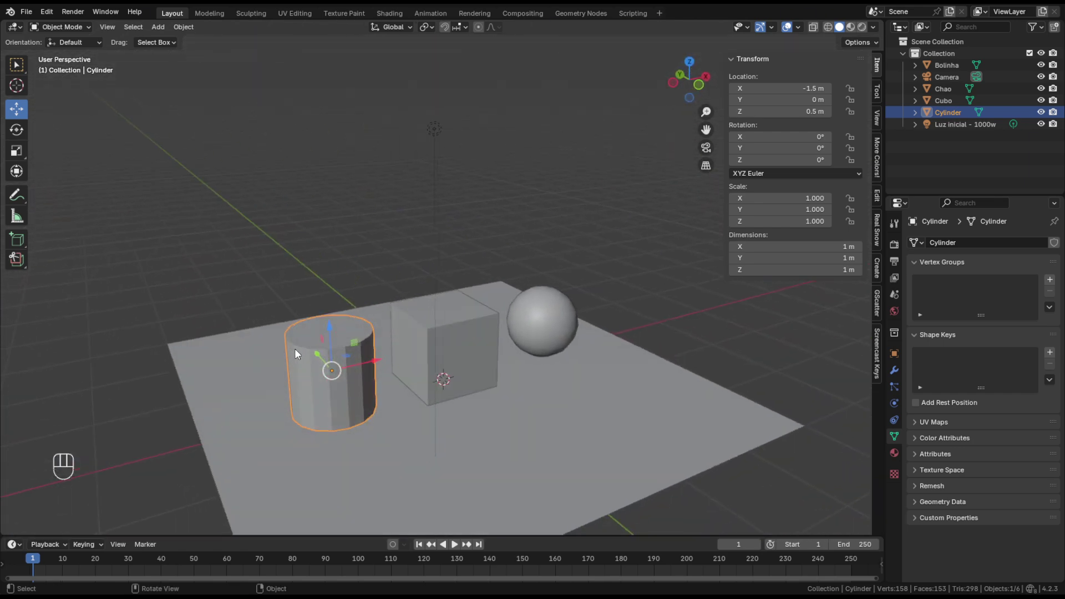
scroll(341, 353, up, 4)
middle_drag(344, 424, 287, 329)
scroll(284, 323, down, 5)
click(264, 206)
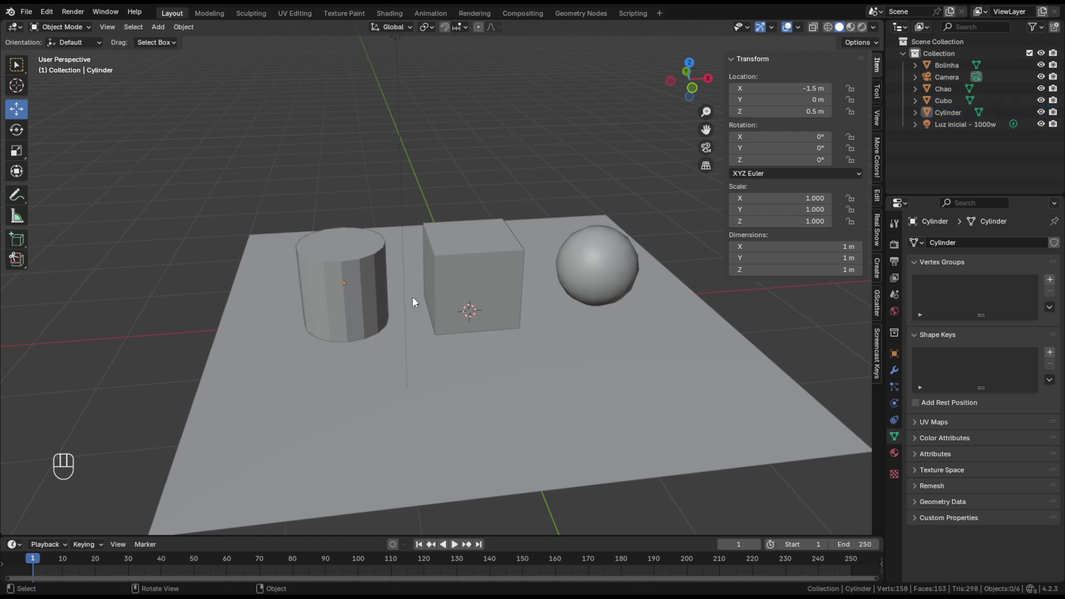
Step: Select the Bolinha sphere and examine it together with the cube and cylinder from the opposite side
middle_drag(413, 299, 446, 375)
click(602, 387)
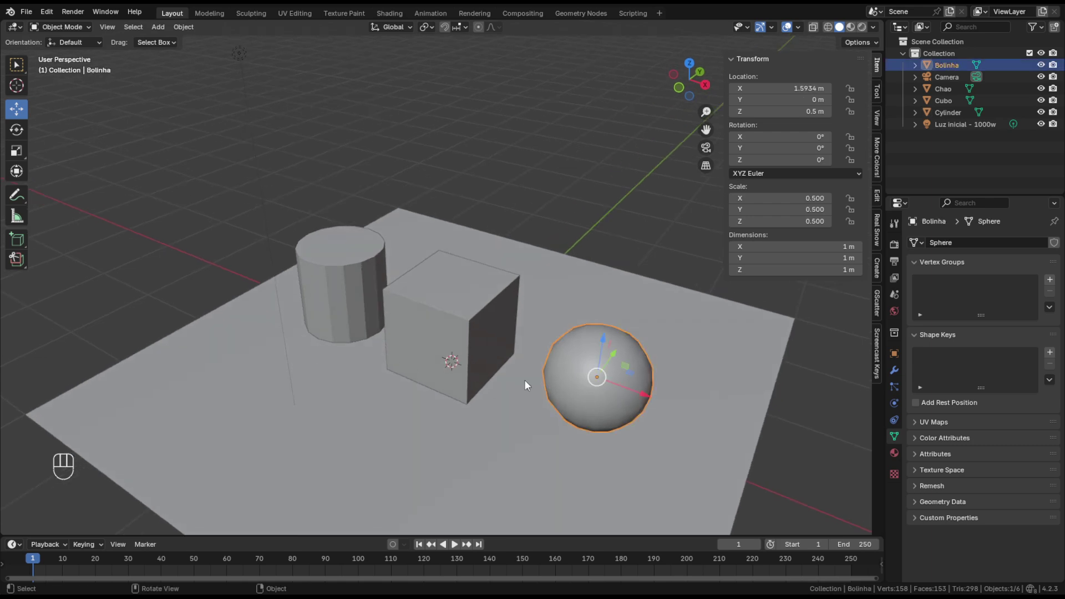
mouse_move(614, 403)
middle_down()
mouse_move(495, 395)
mouse_move(521, 421)
mouse_move(770, 415)
mouse_move(824, 394)
mouse_move(780, 375)
mouse_move(684, 366)
mouse_move(561, 383)
mouse_move(584, 410)
mouse_move(627, 398)
middle_up()
scroll(539, 406, up, 2)
scroll(539, 406, down, 2)
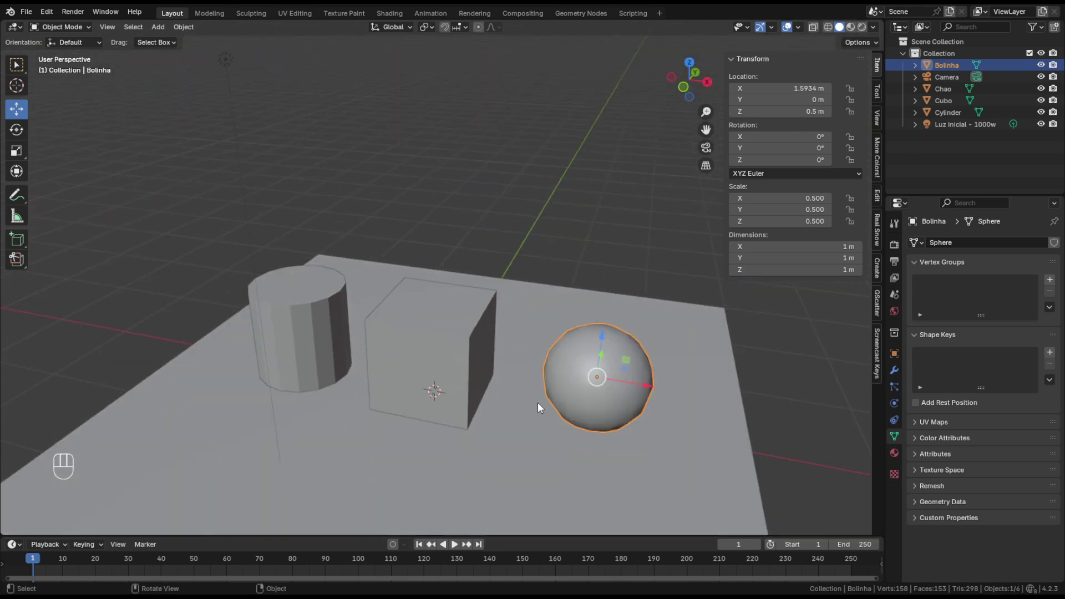
shift+middle_drag(538, 402, 501, 349)
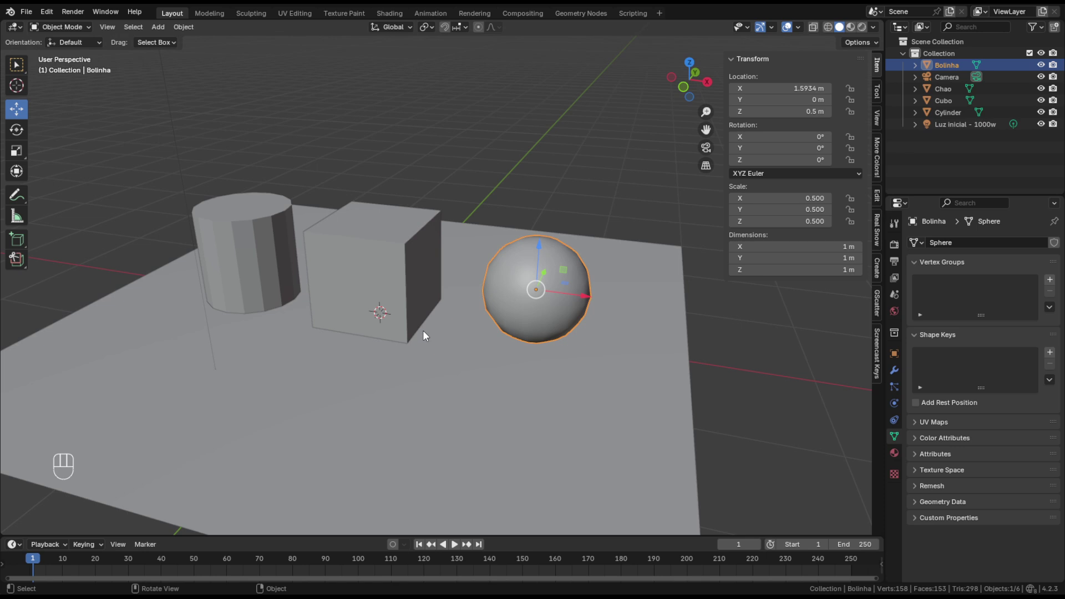
scroll(365, 285, down, 2)
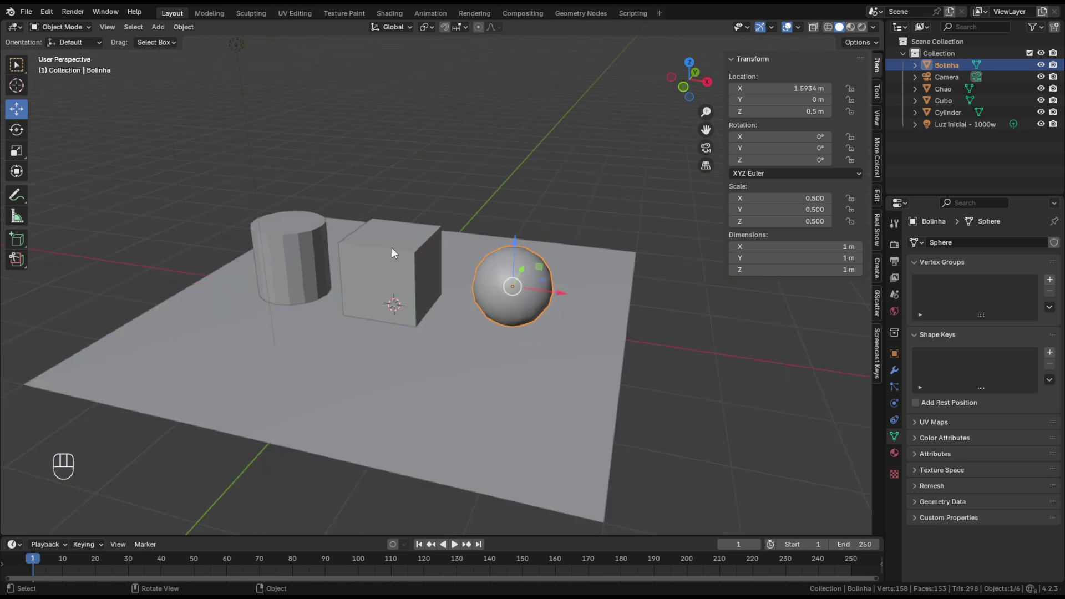
Step: Switch the viewport to rendered shading and move the Luz inicial point light along X to about -2.77 m
click(850, 27)
click(861, 27)
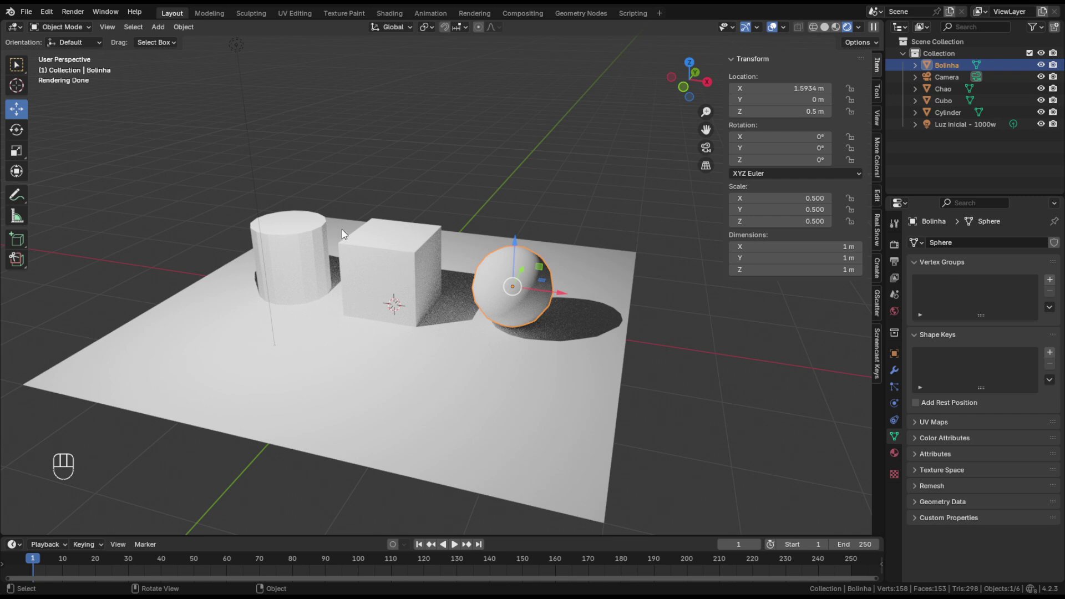
click(237, 47)
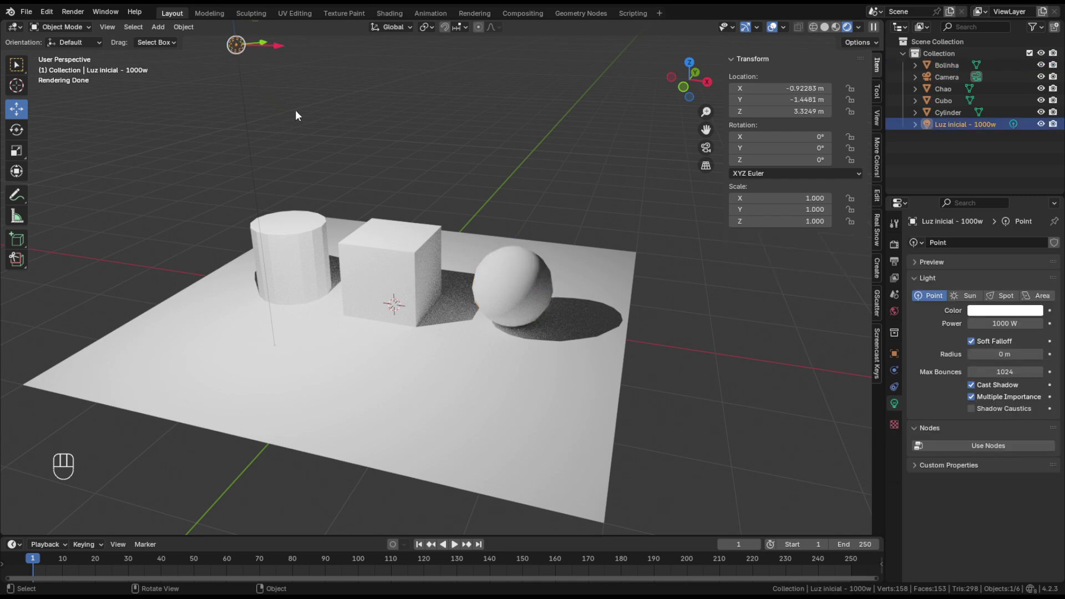
drag(277, 41, 236, 171)
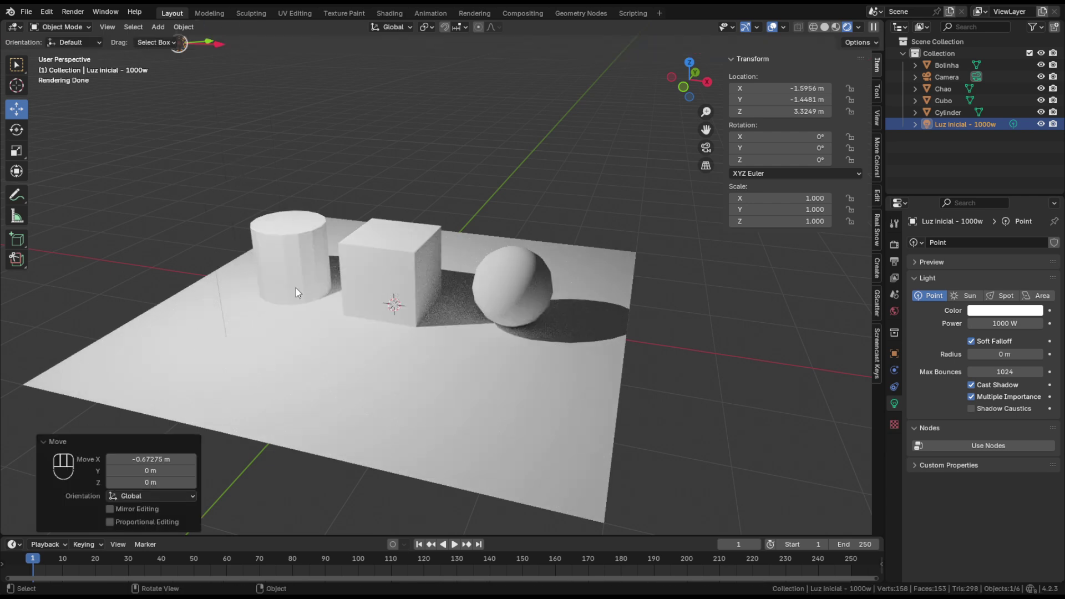
drag(218, 43, 143, 157)
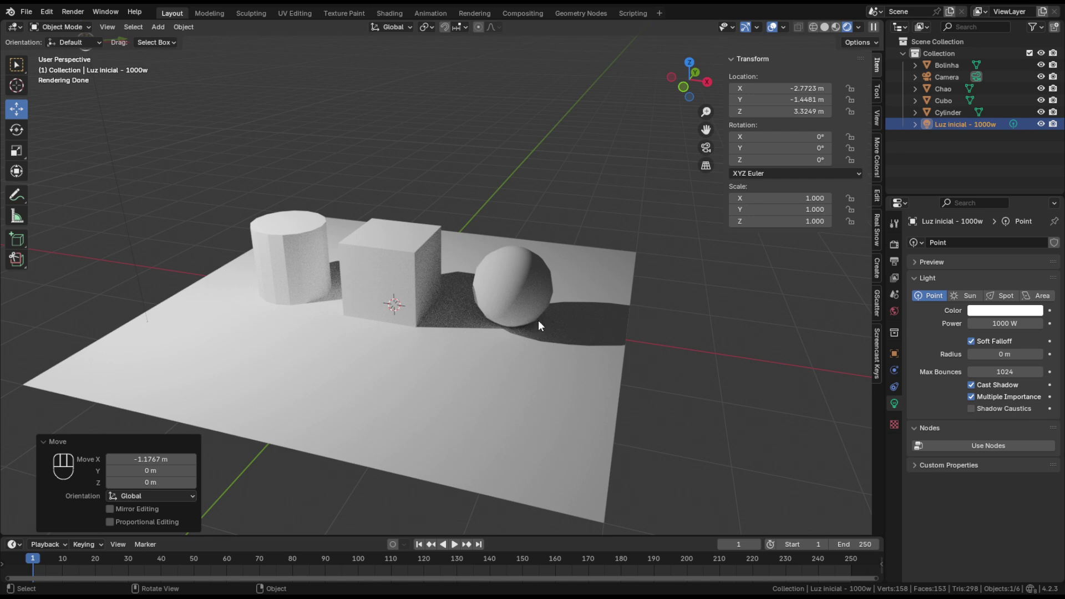
Step: Examine the rendered lighting and shadows on the cylinder, cube and sphere from the front, closer and farther away
middle_drag(375, 312, 372, 202)
click(361, 271)
mouse_move(362, 270)
middle_down()
mouse_move(413, 298)
mouse_move(589, 268)
mouse_move(367, 265)
middle_up()
scroll(367, 266, up, 3)
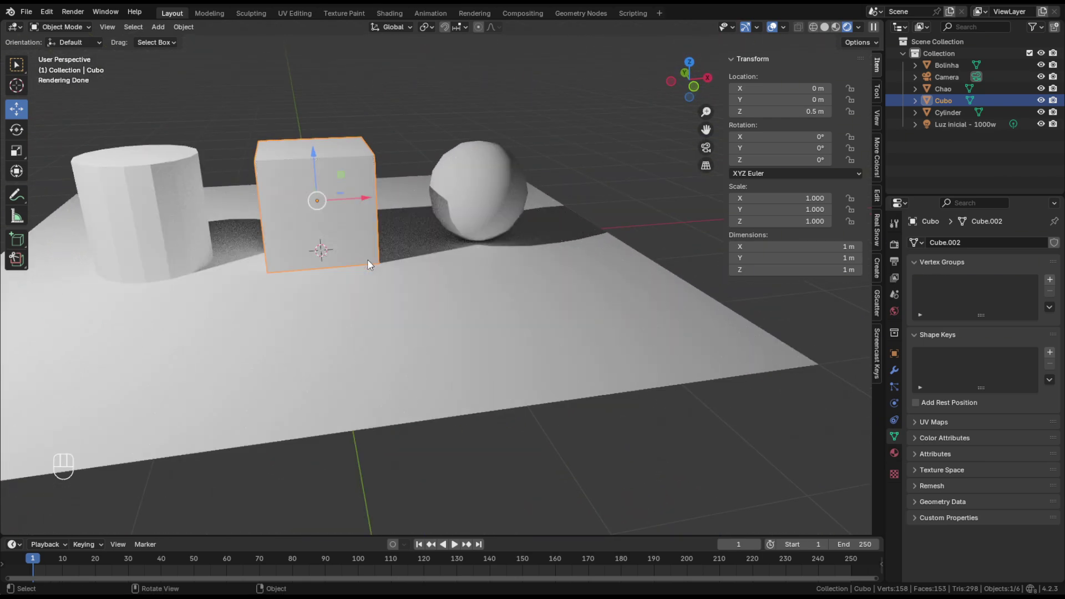
scroll(368, 266, down, 3)
shift+middle_drag(382, 234, 399, 290)
scroll(417, 218, up, 2)
scroll(418, 218, down, 1)
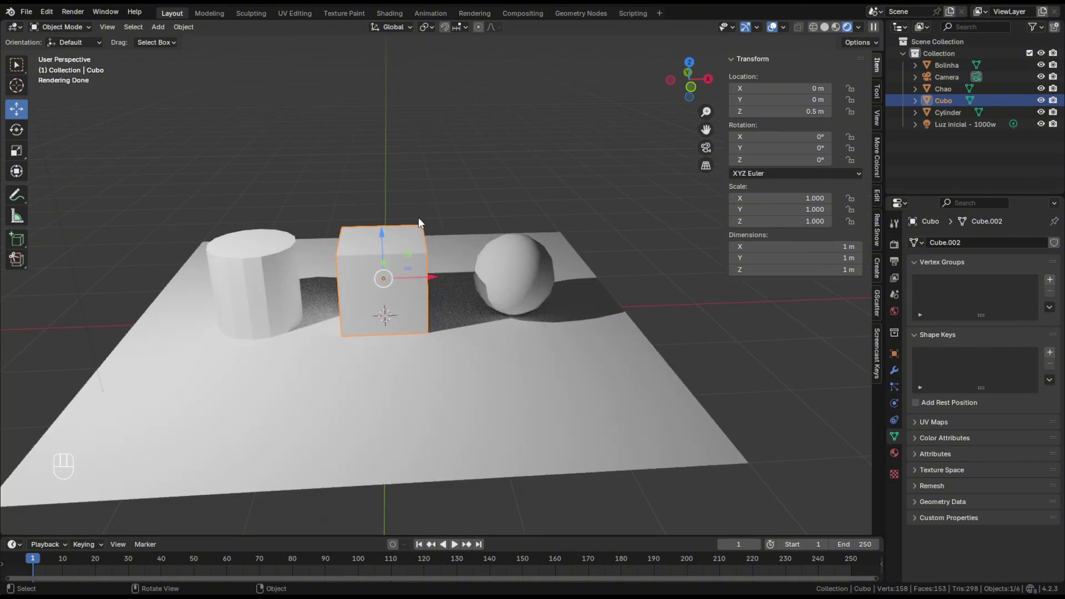
click(436, 179)
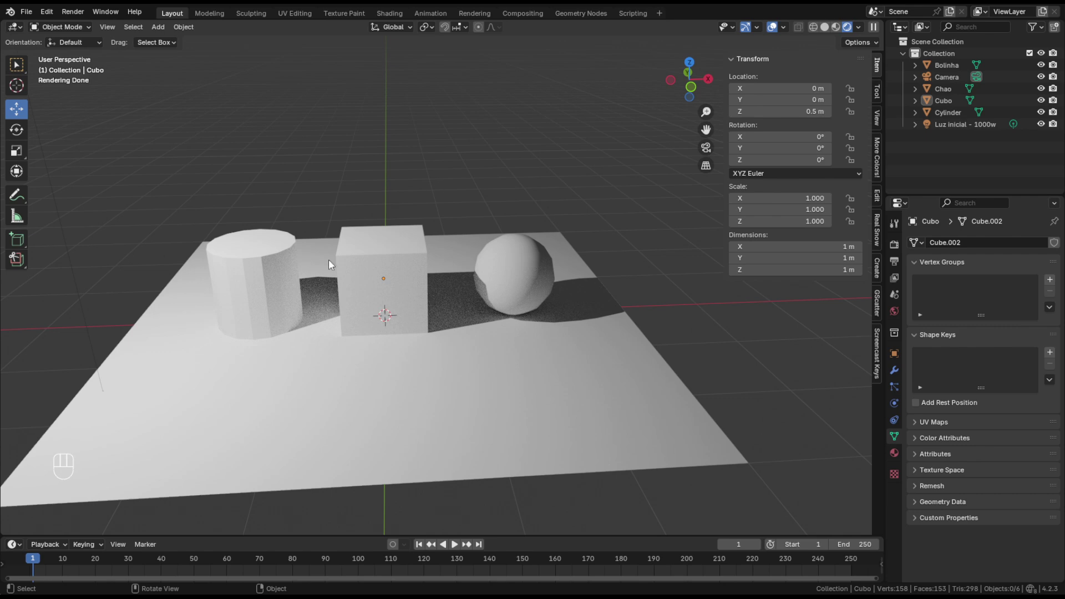
Step: Rename the Cylinder object as Cilindro and deselect it
click(265, 286)
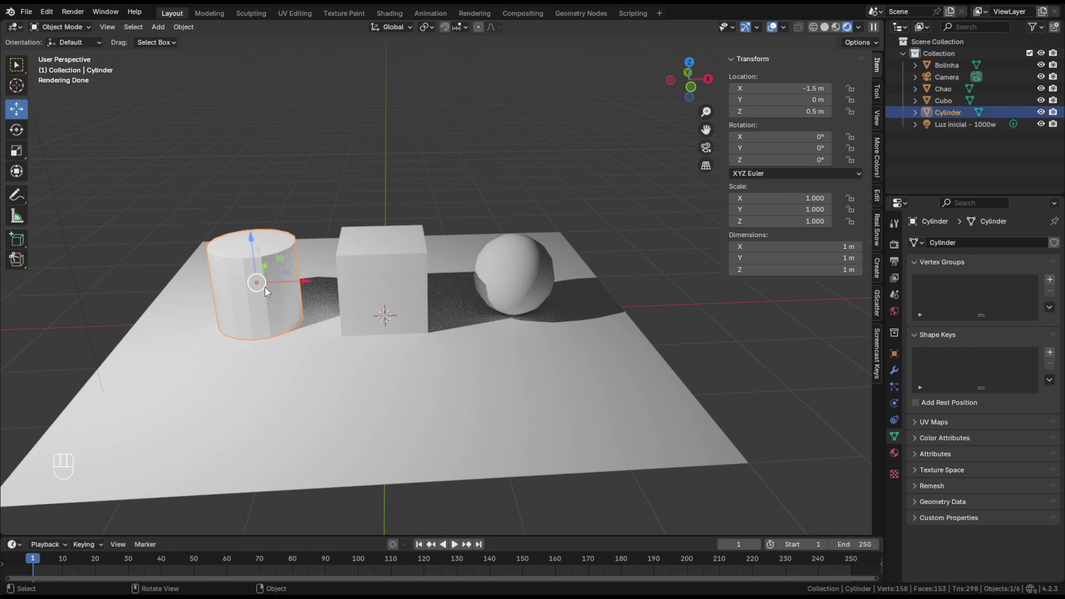
double_click(950, 111)
key(BackSpace)
key(BackSpace)
key(BackSpace)
key(BackSpace)
key(BackSpace)
key(BackSpace)
key(BackSpace)
key(BackSpace)
text(C)
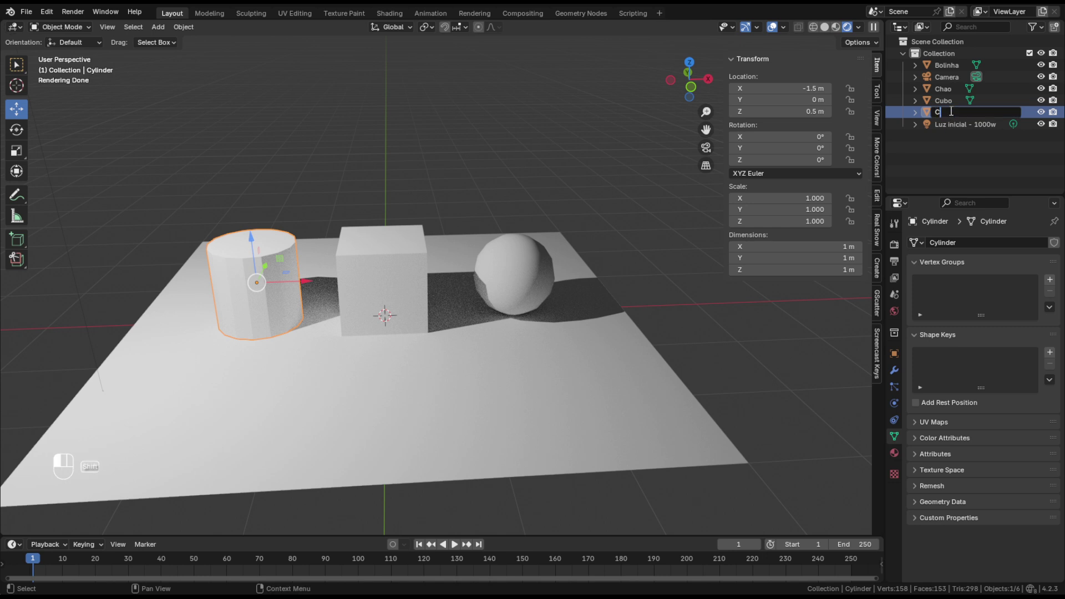
text(ilindro)
click(391, 198)
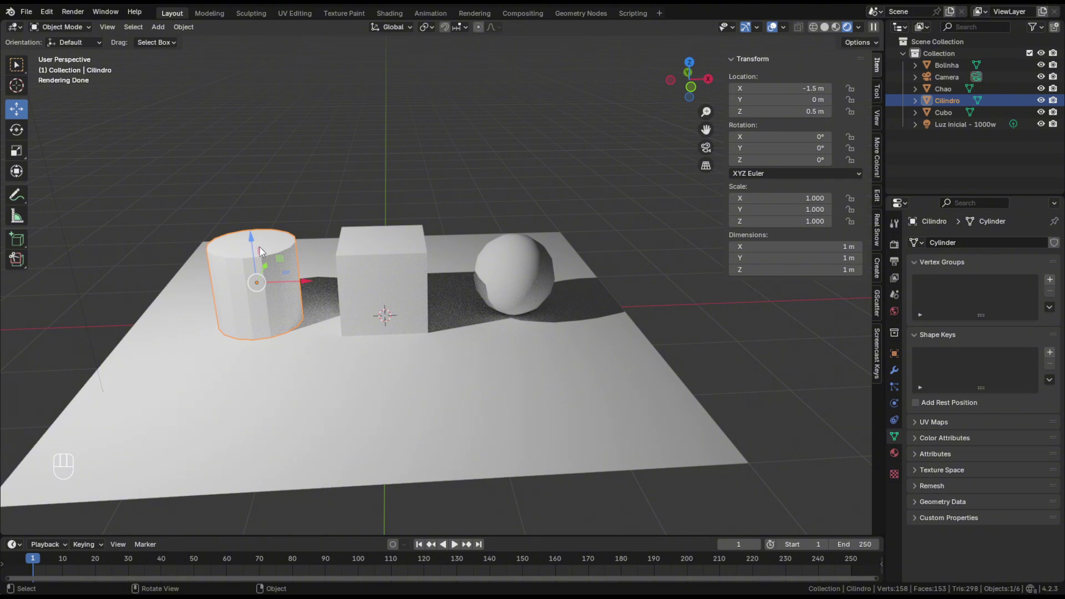
click(288, 192)
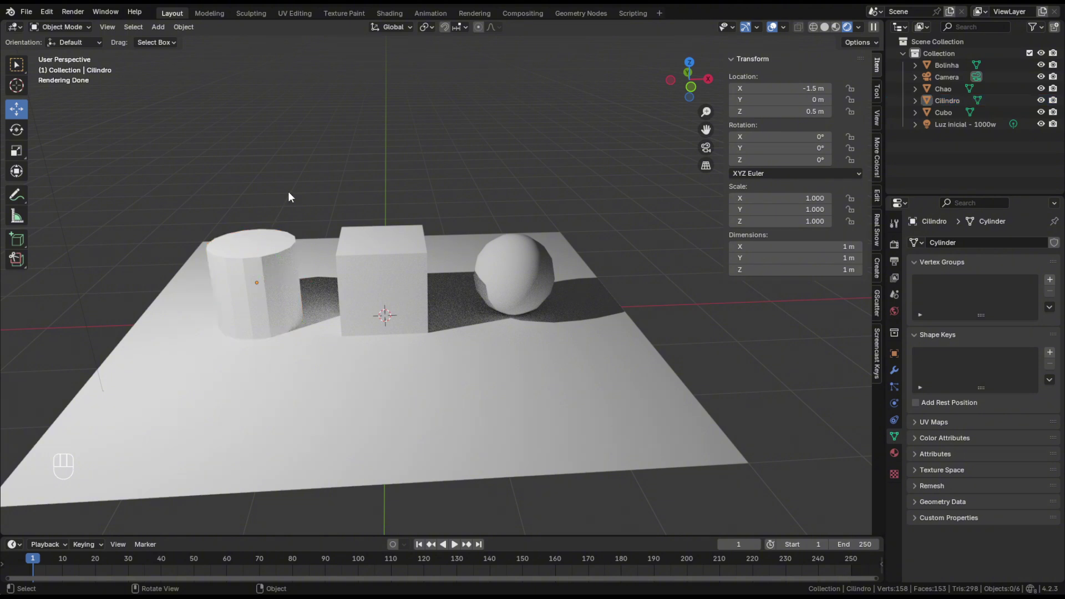
Step: Apply Shade Smooth to the Cilindro object and deselect it
click(273, 264)
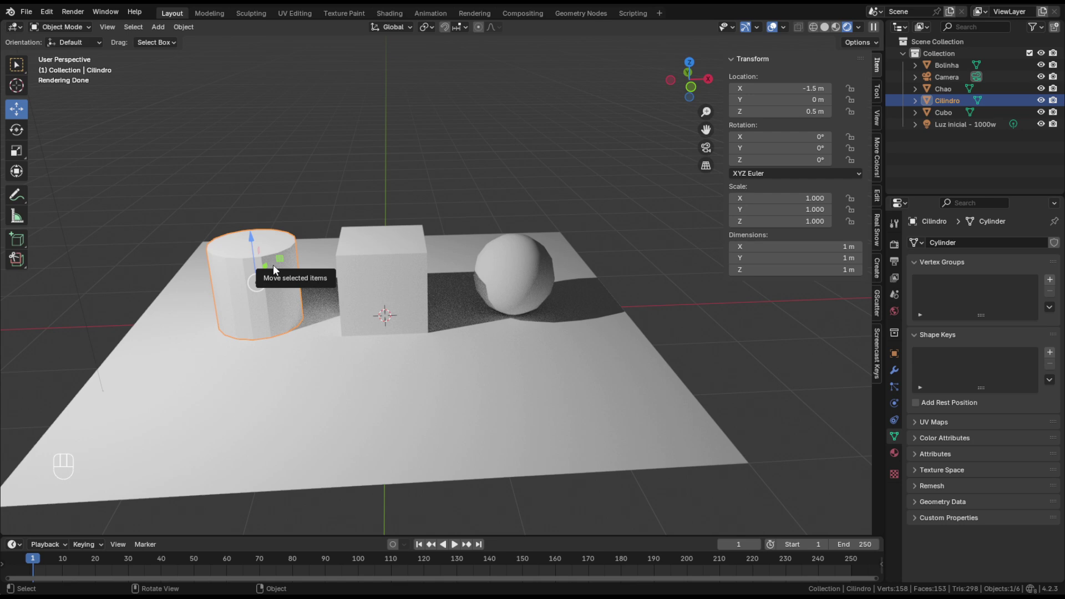
scroll(261, 283, up, 2)
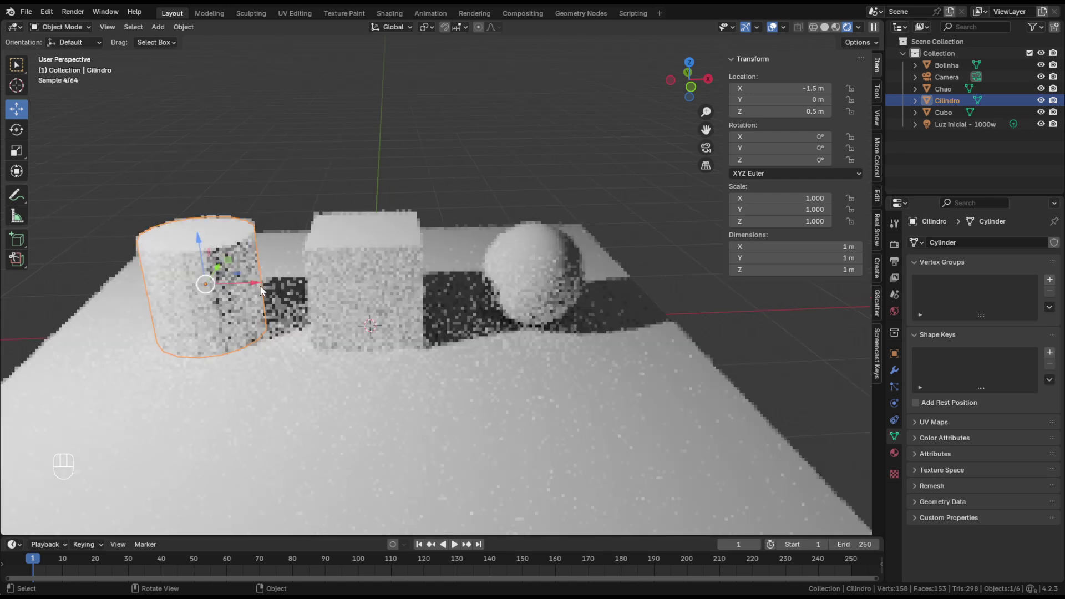
right_click(218, 261)
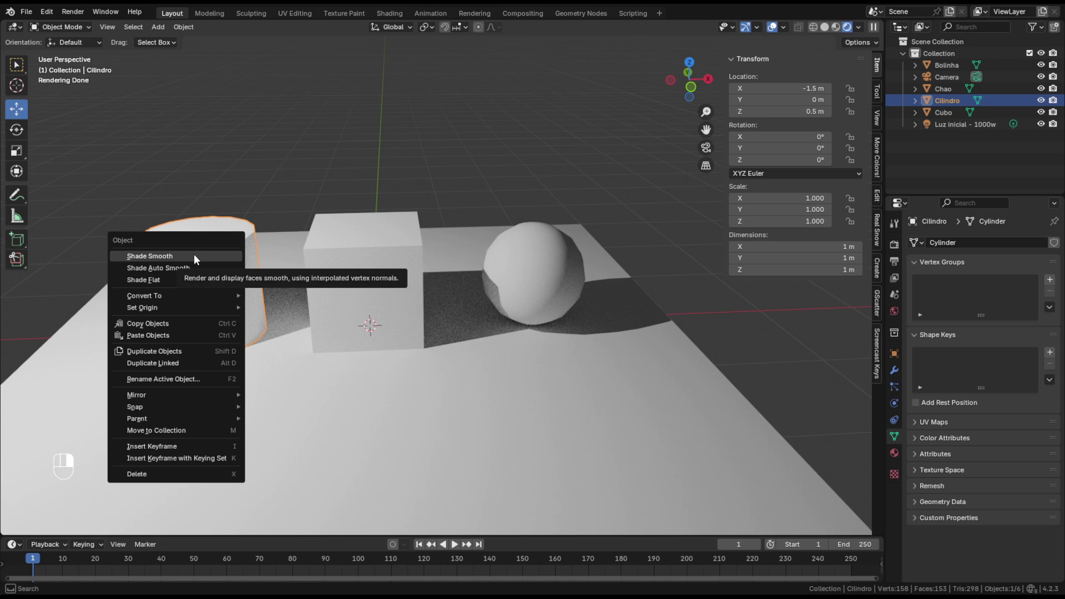
click(190, 254)
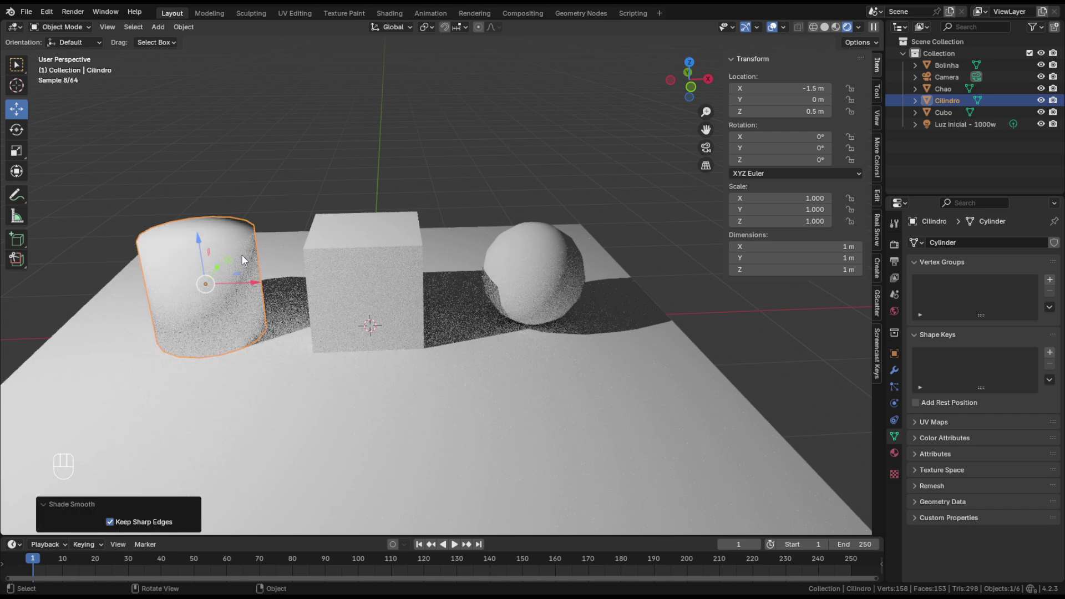
click(267, 165)
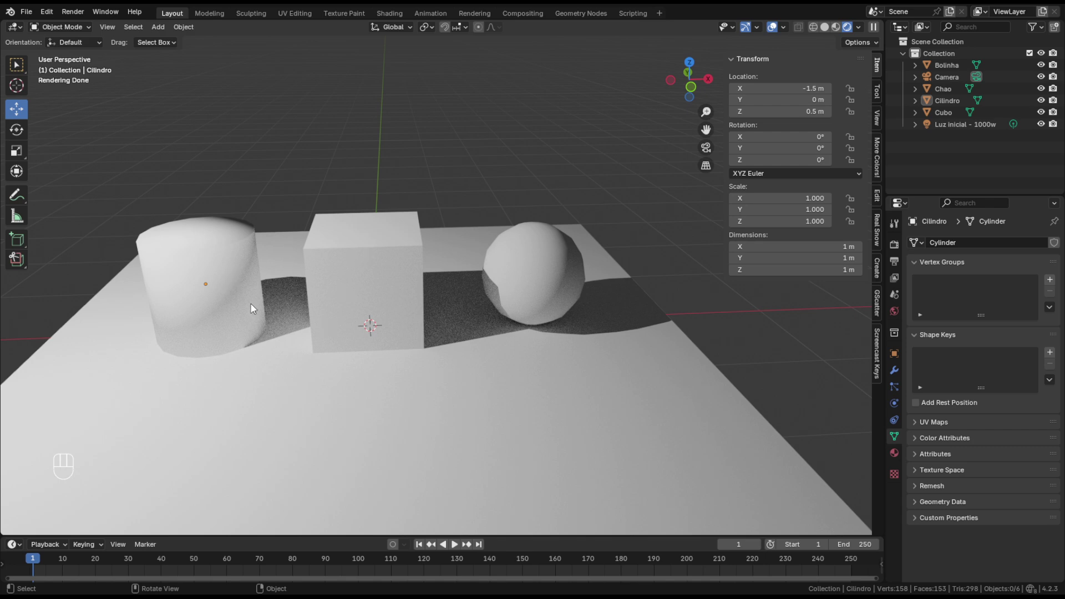
Step: Apply Shade Auto Smooth to the Cilindro object and deselect it
click(218, 266)
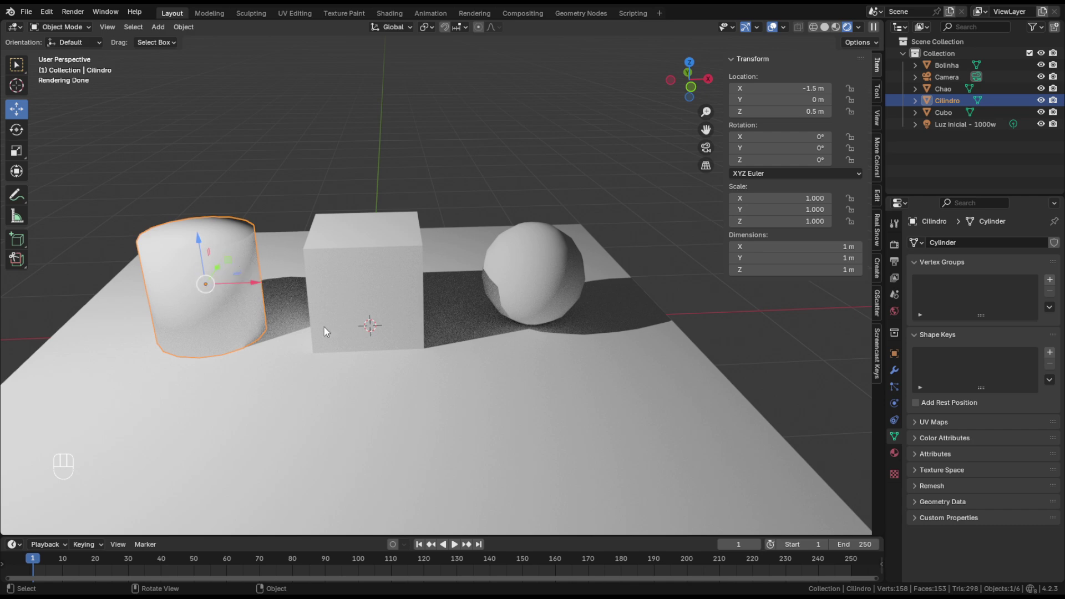
right_click(239, 253)
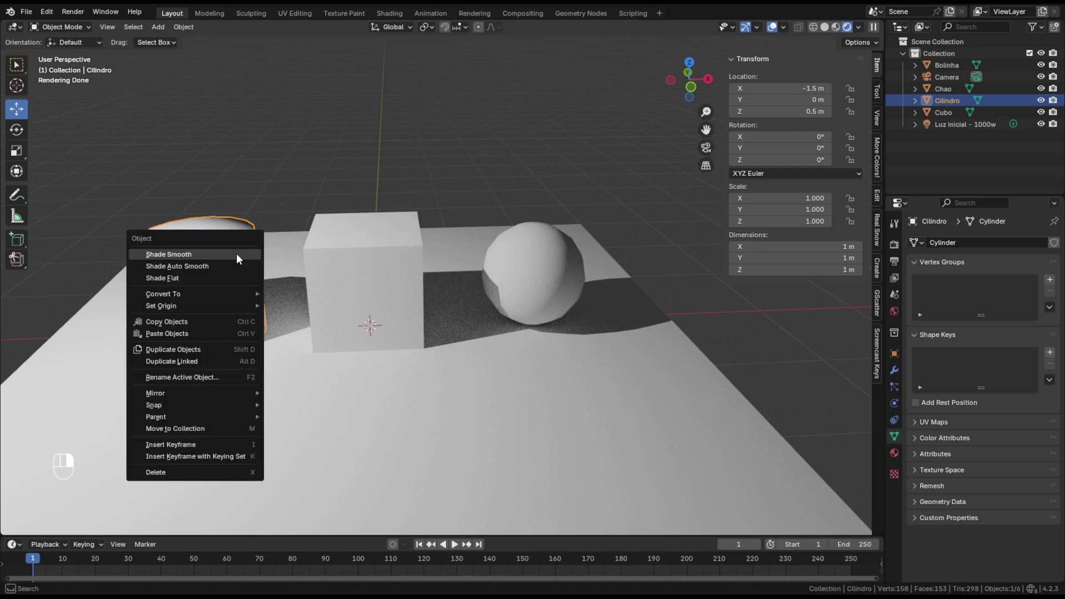
click(214, 264)
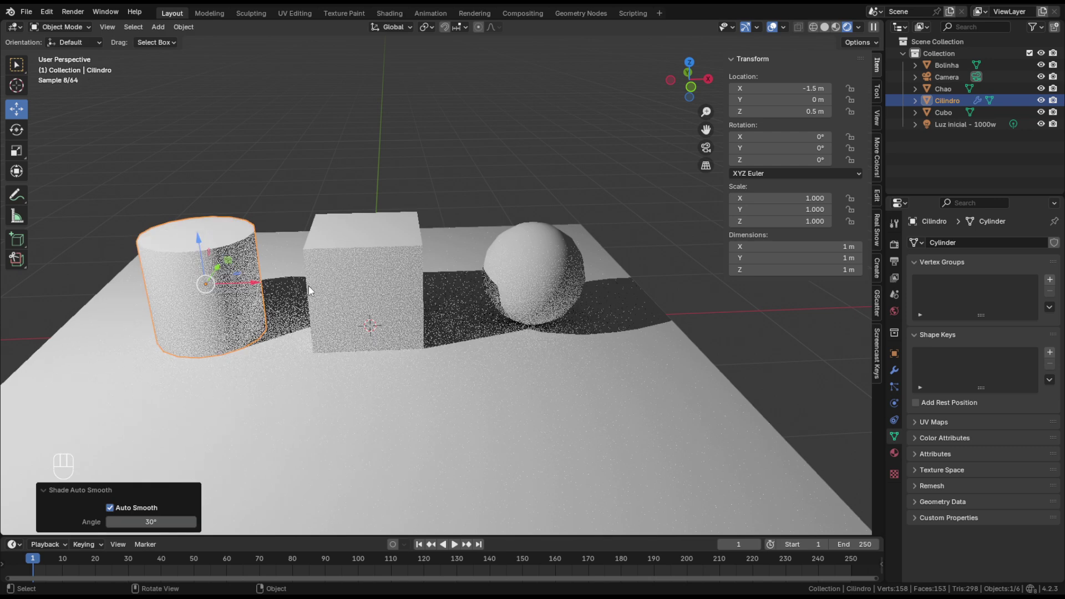
click(268, 182)
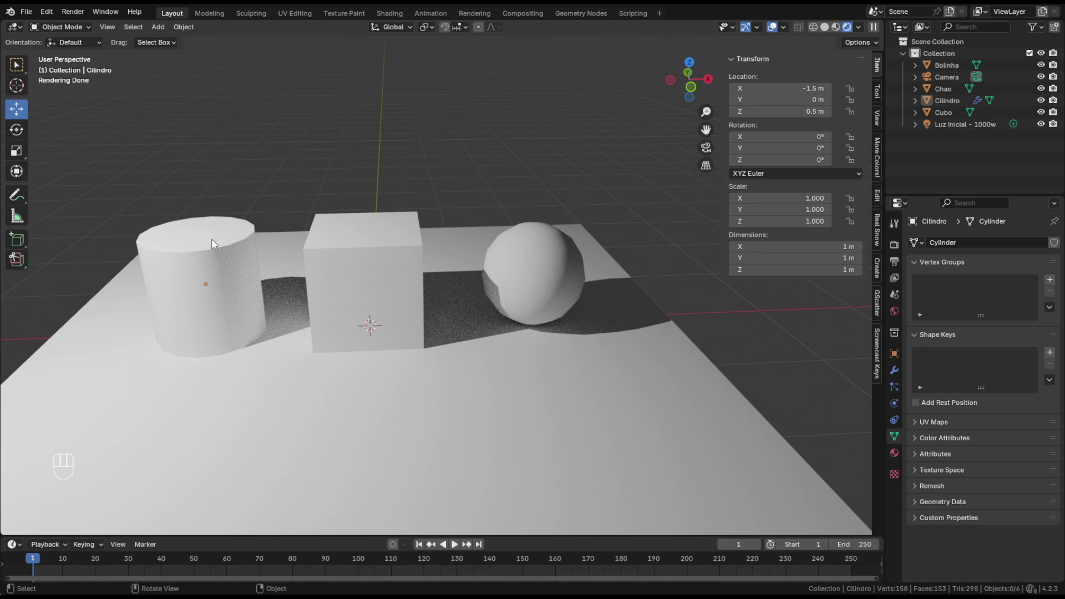
Step: Apply Shade Flat to the Cilindro object for comparison and deselect it
scroll(214, 294, down, 2)
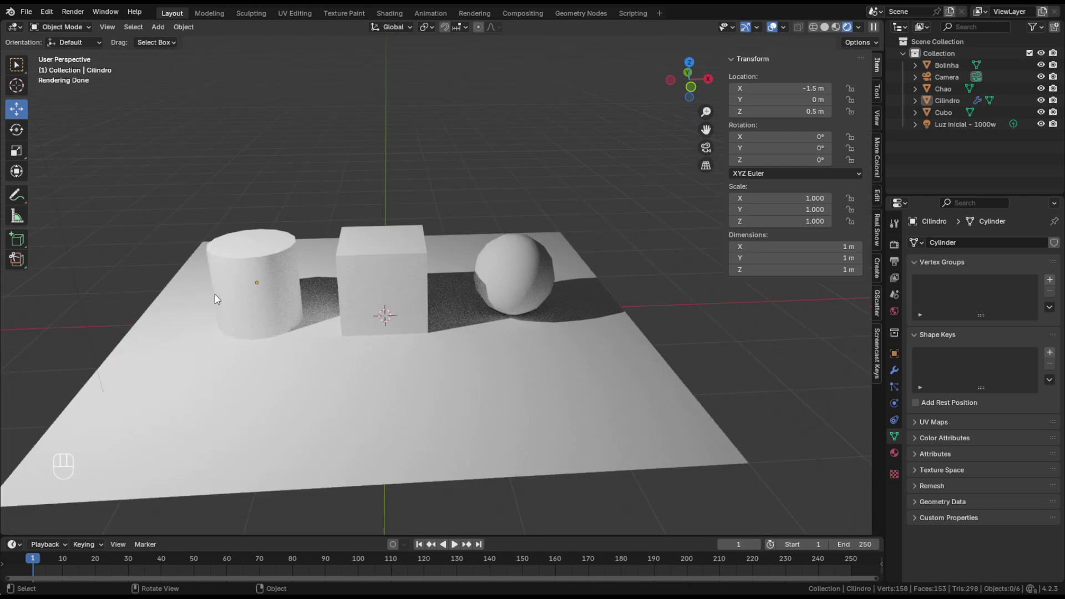
click(225, 291)
right_click(226, 291)
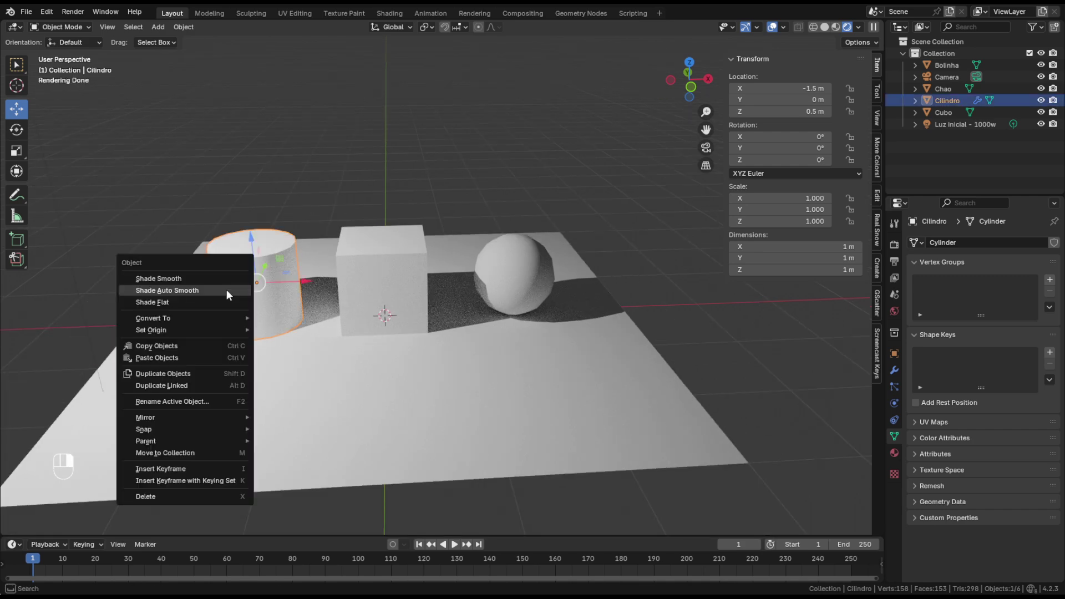
click(178, 302)
scroll(227, 291, up, 2)
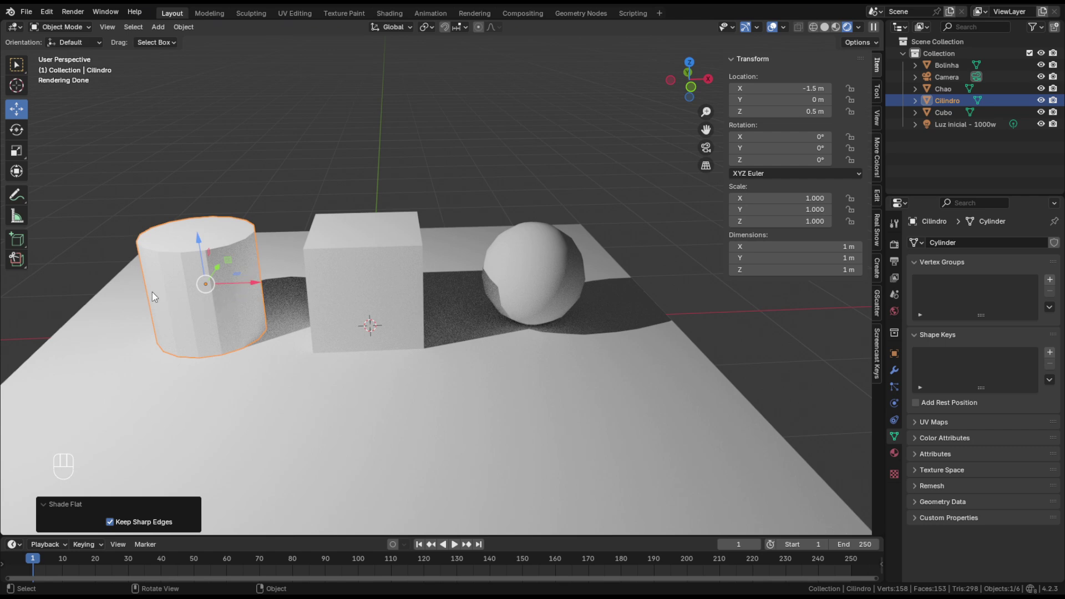
click(398, 167)
Step: Reapply Shade Auto Smooth to the Cilindro object with a 30° angle and deselect it
click(218, 272)
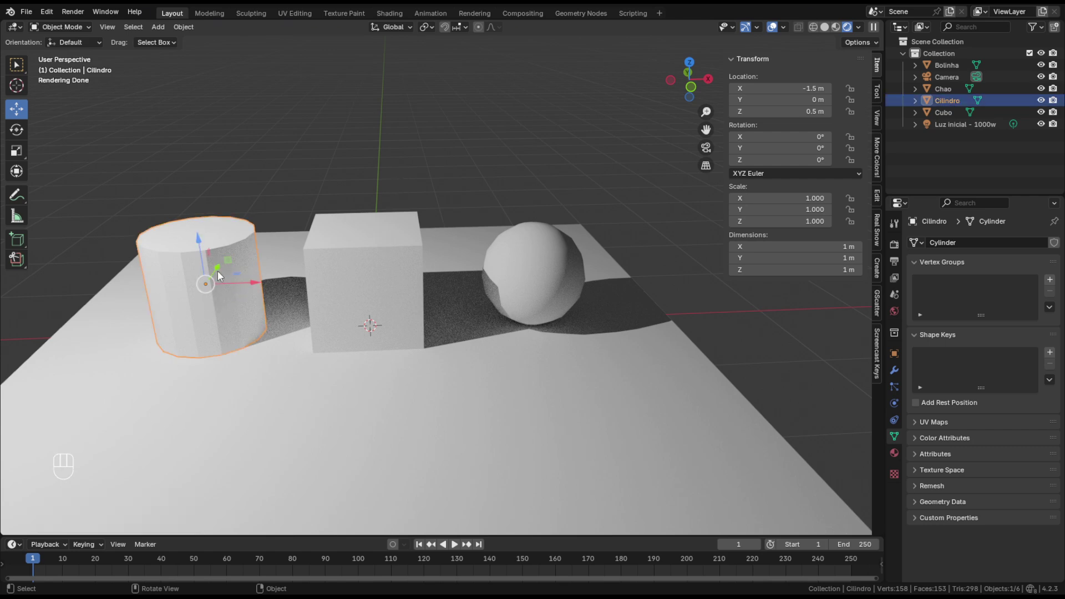
right_click(211, 323)
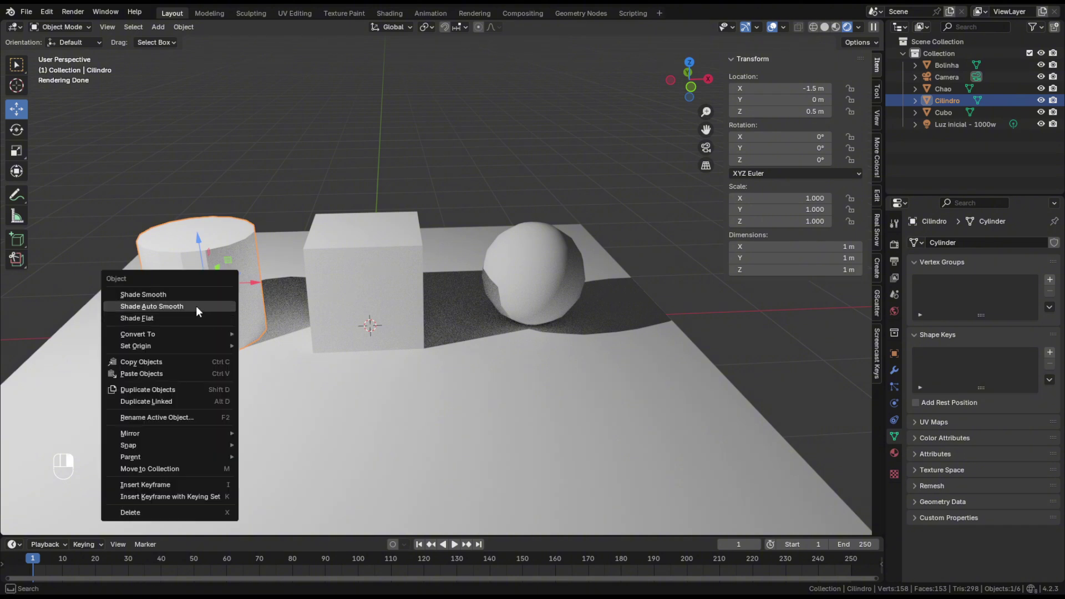
click(195, 306)
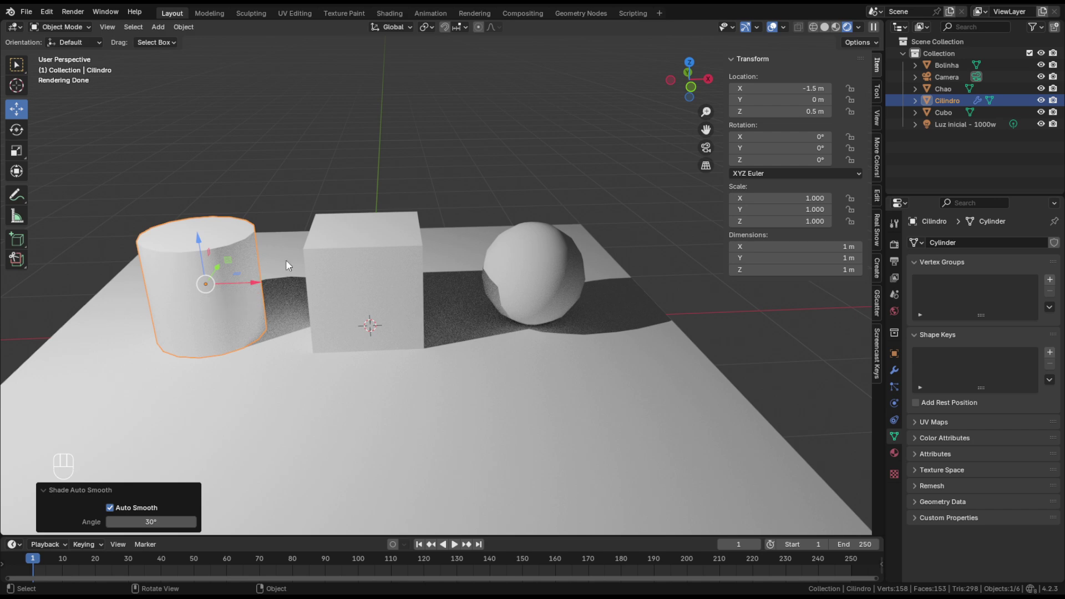
click(361, 191)
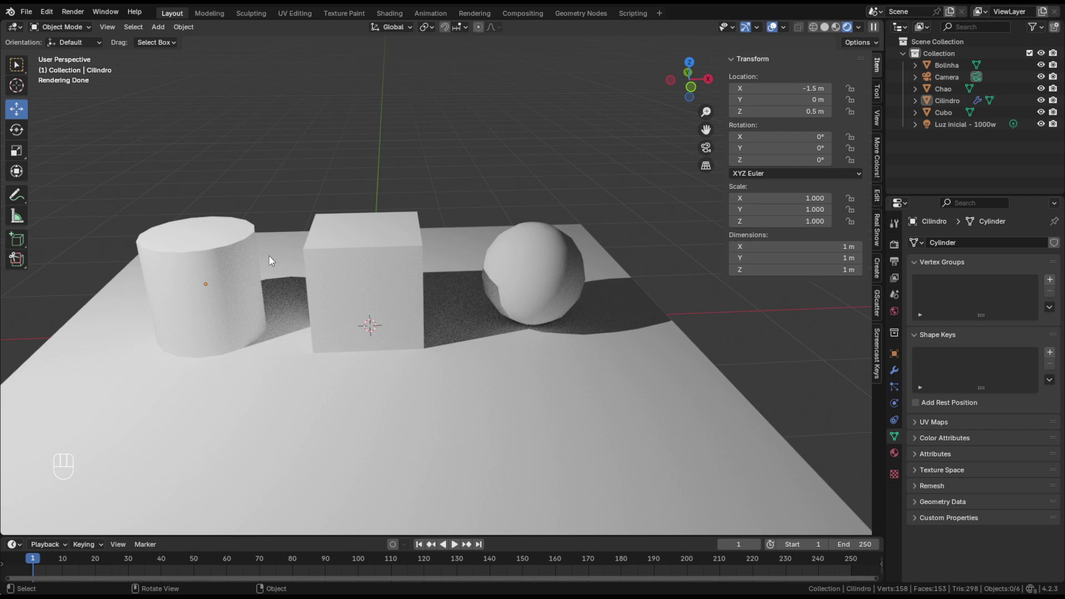
click(473, 162)
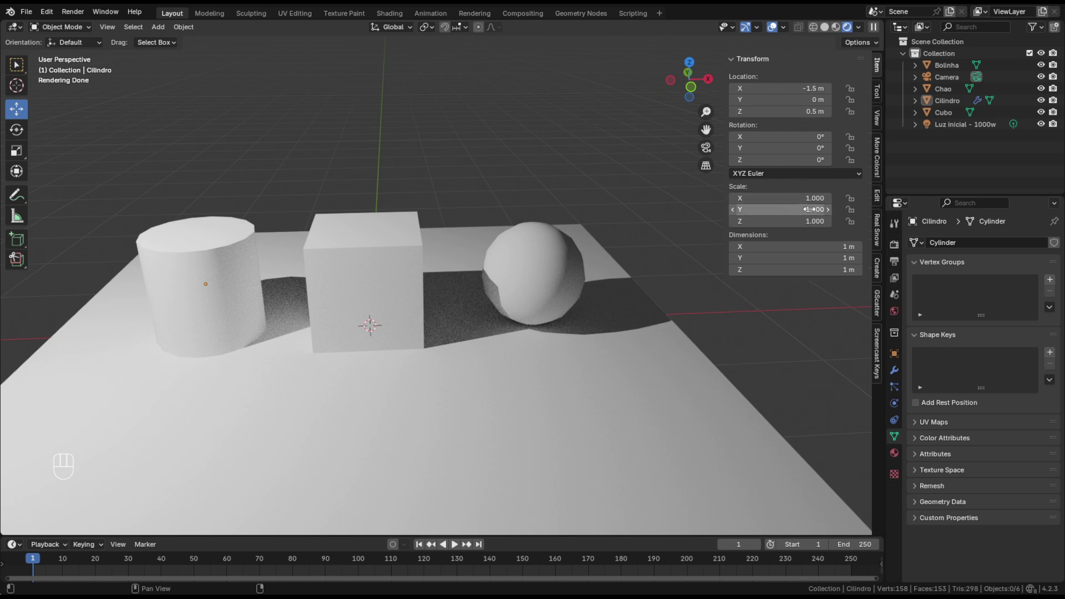
Step: Hide the viewport's transform sidebar and view the rendered scene through the camera
key(n)
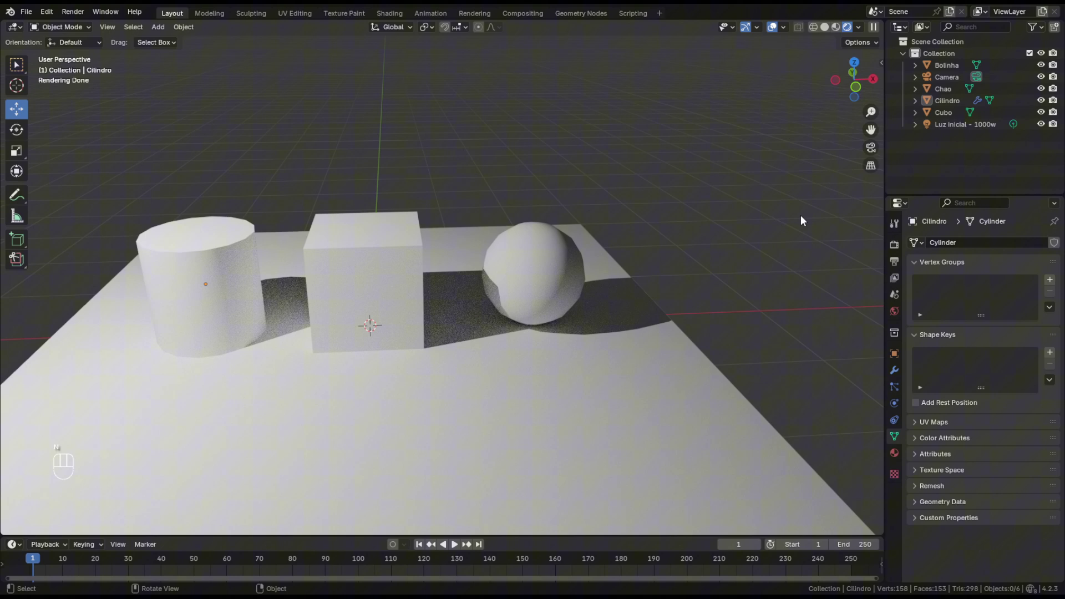
click(869, 147)
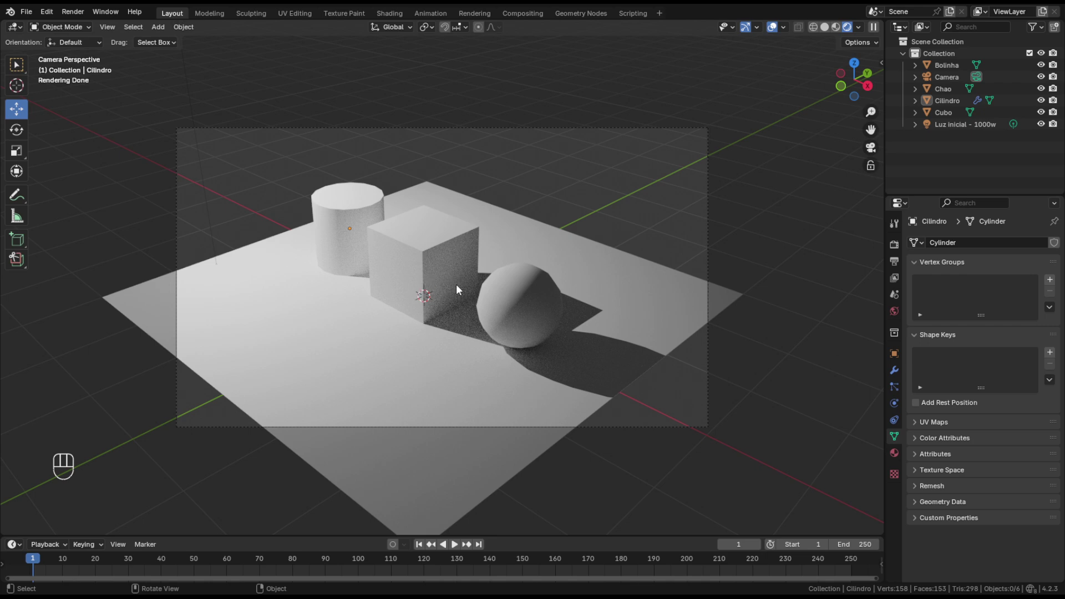
scroll(456, 284, up, 3)
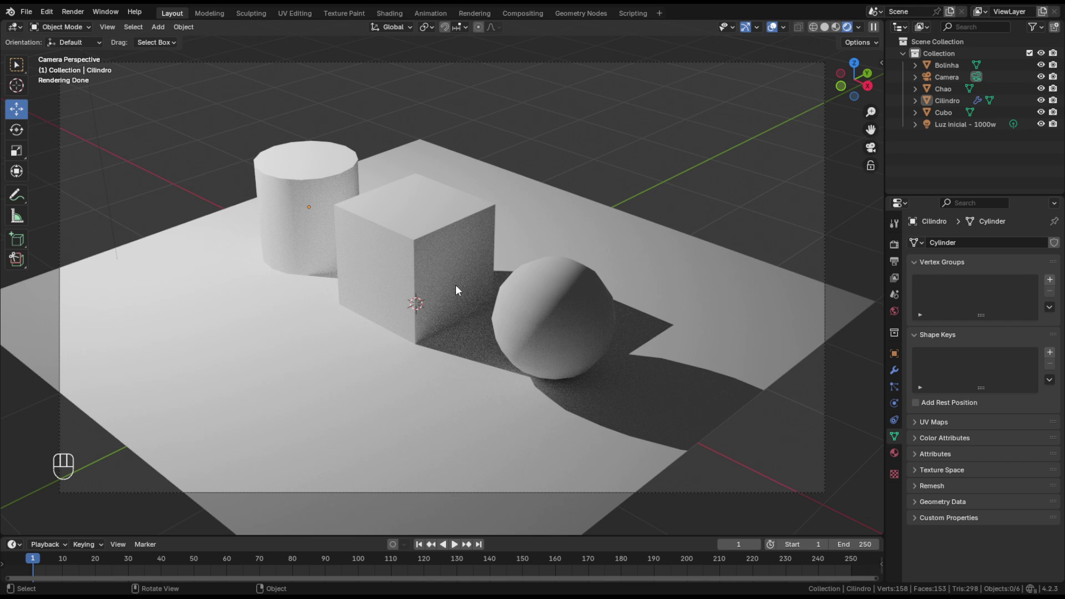
scroll(456, 286, down, 2)
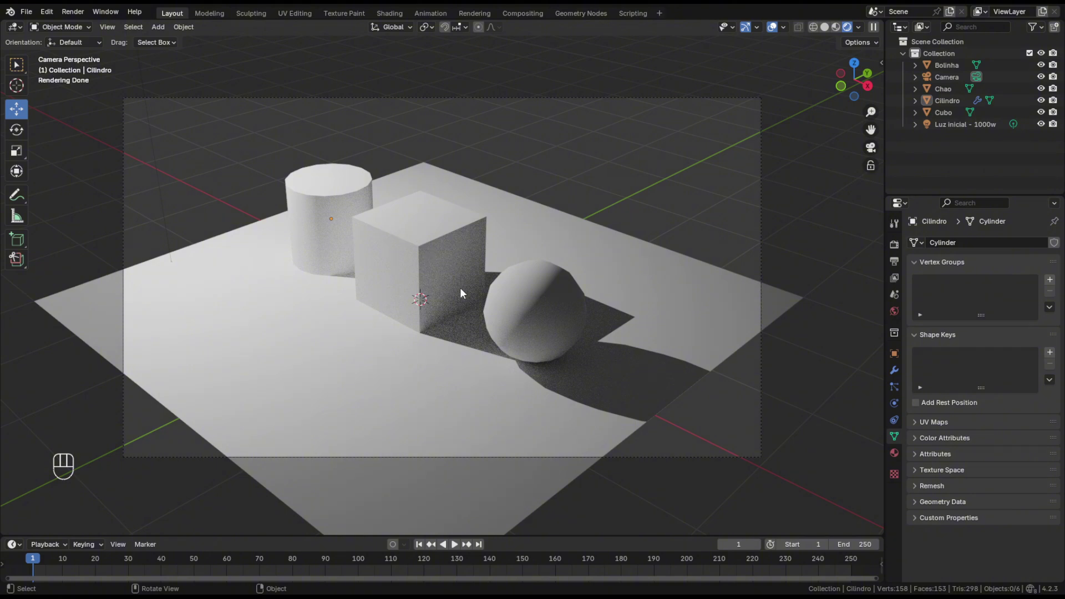
scroll(468, 283, up, 5)
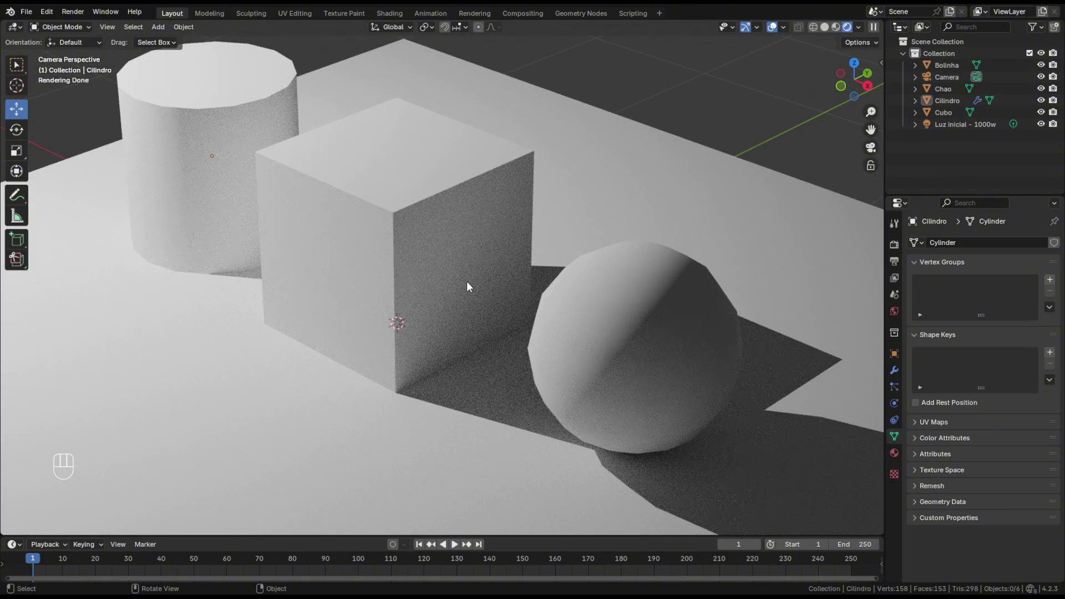
scroll(467, 281, down, 5)
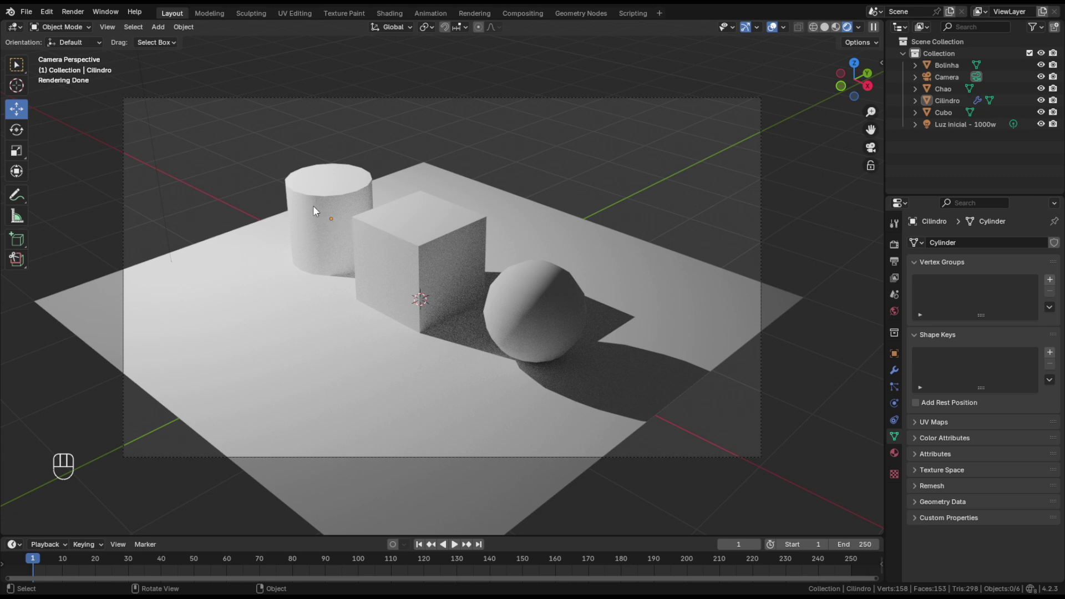
Step: Select the Cilindro object and show its material properties
click(243, 168)
click(309, 231)
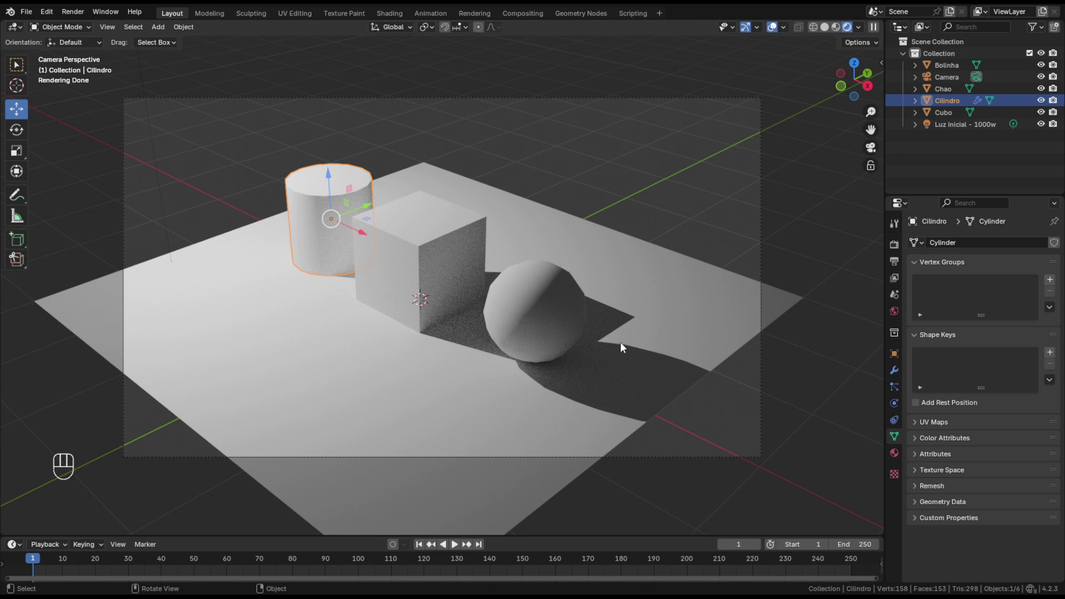
click(588, 173)
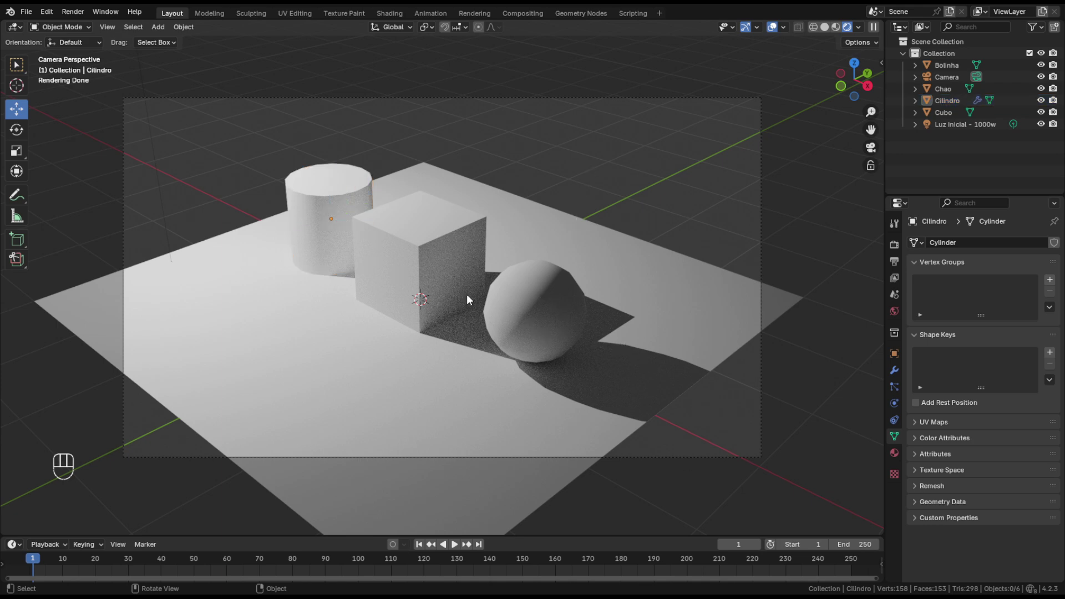
click(309, 245)
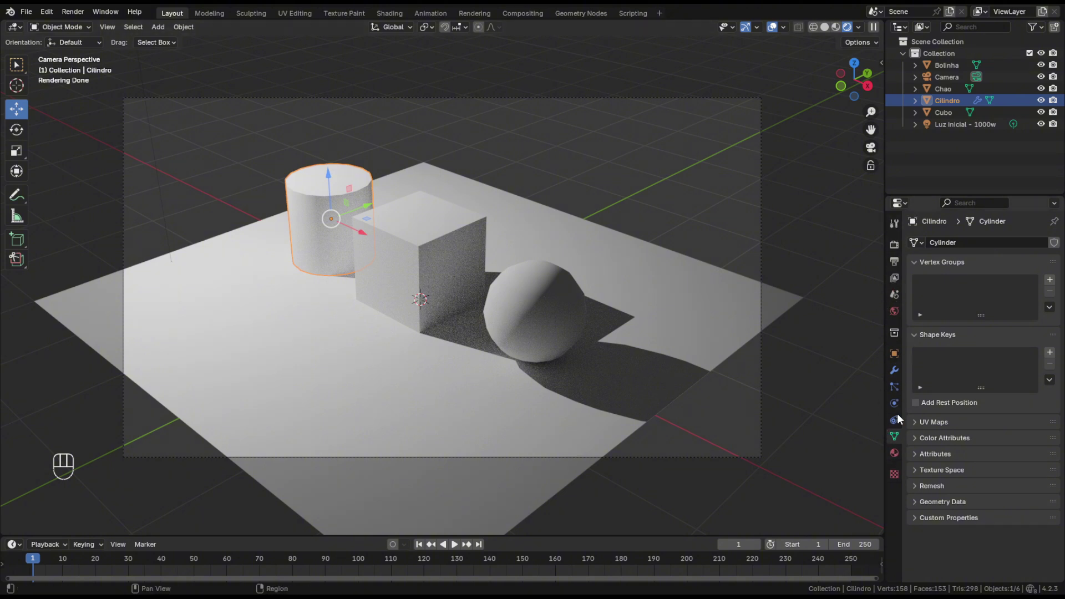
click(894, 453)
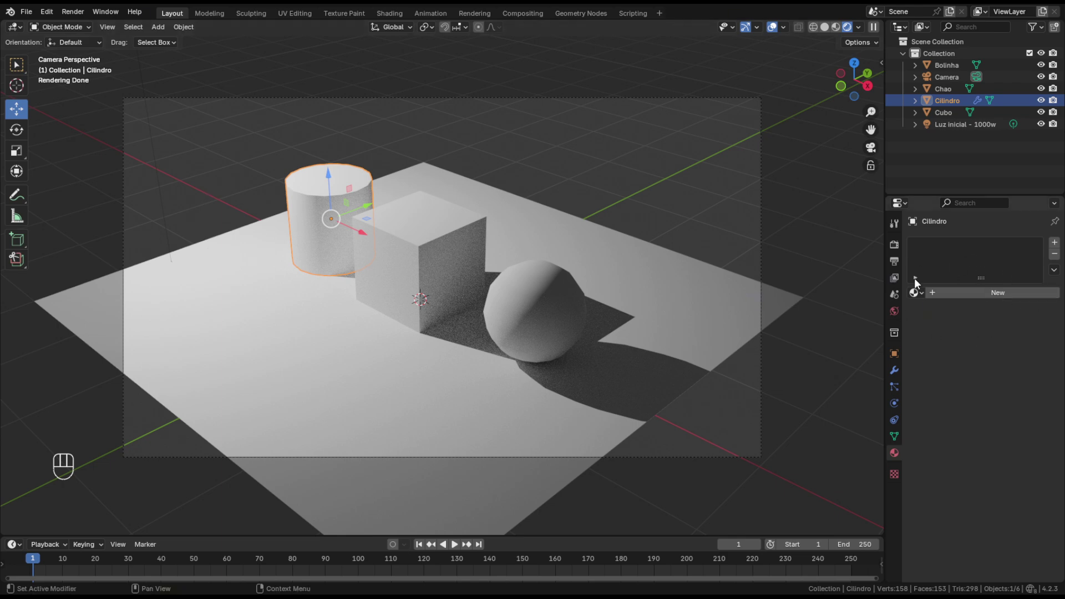
Step: Check the material slots of the Cubo, Bolinha and Chao objects one after another
click(448, 244)
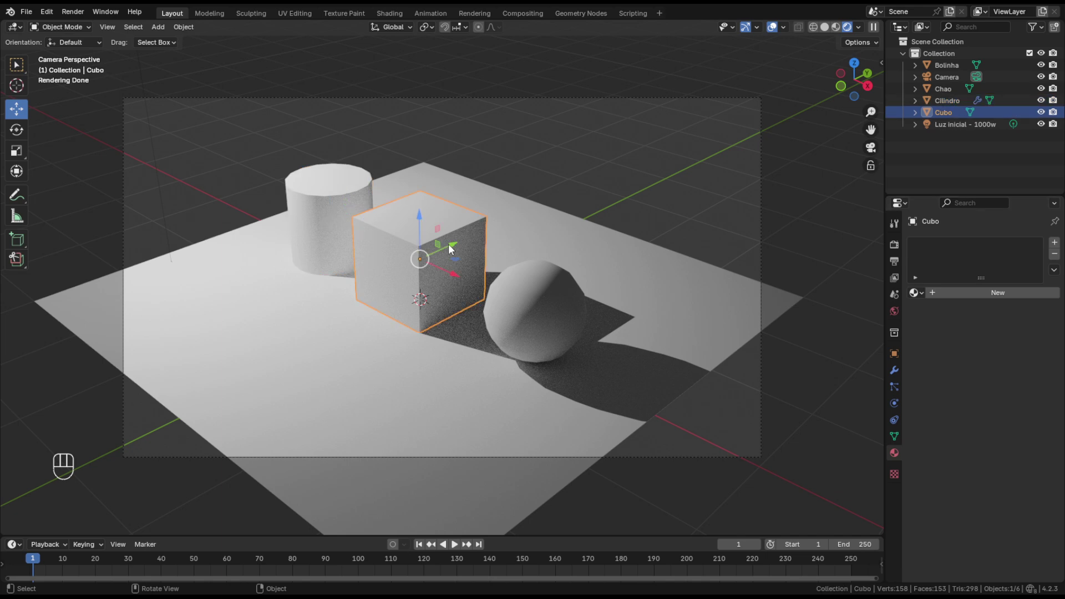
click(524, 298)
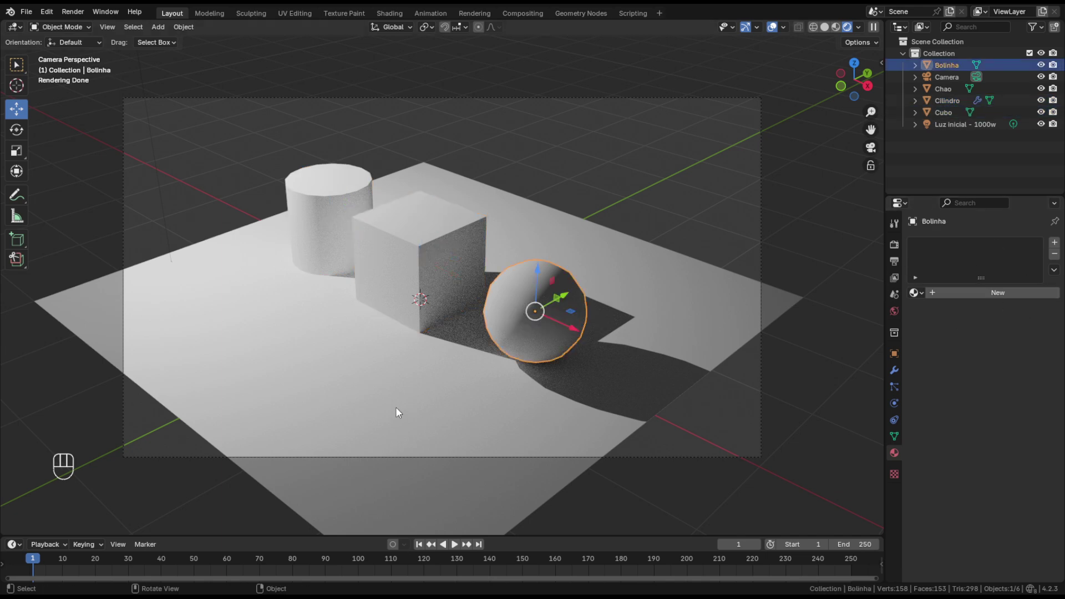
click(349, 397)
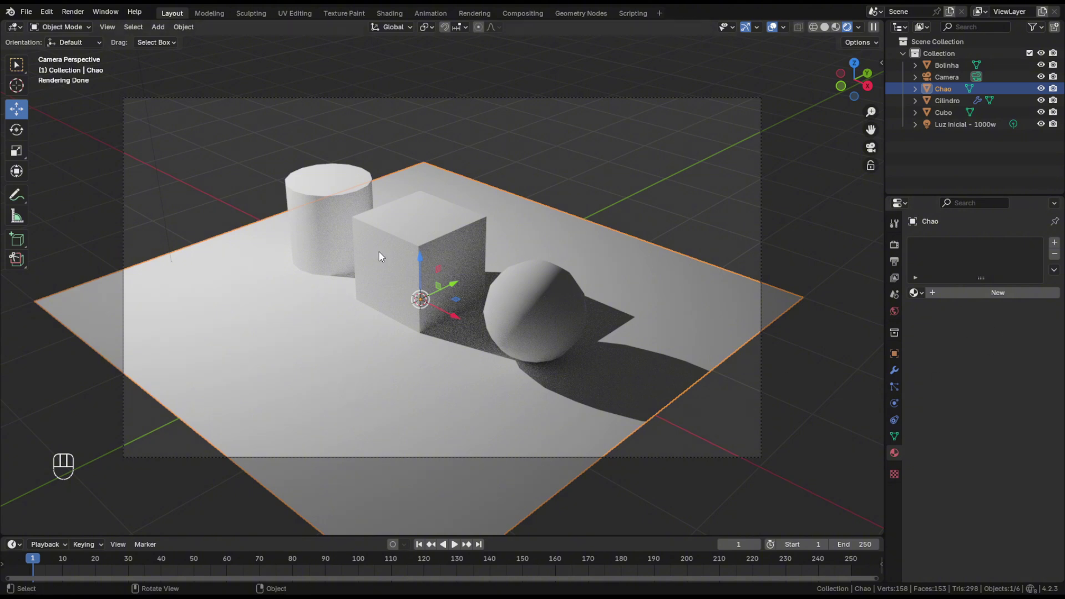
Step: Add a new material to the Cilindro object and set its base color to saturated blue
click(336, 219)
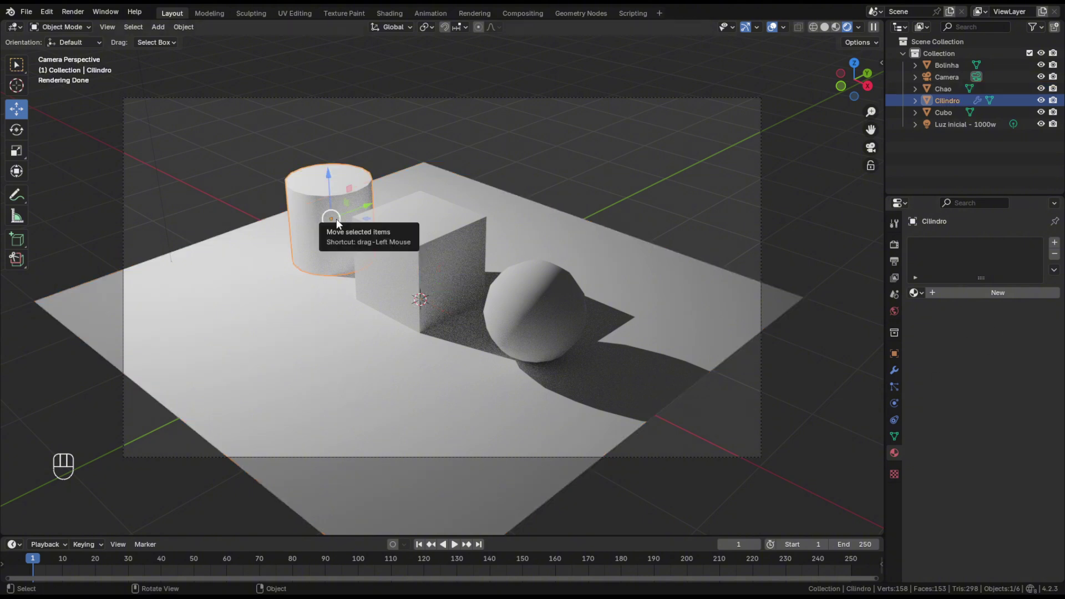
click(967, 292)
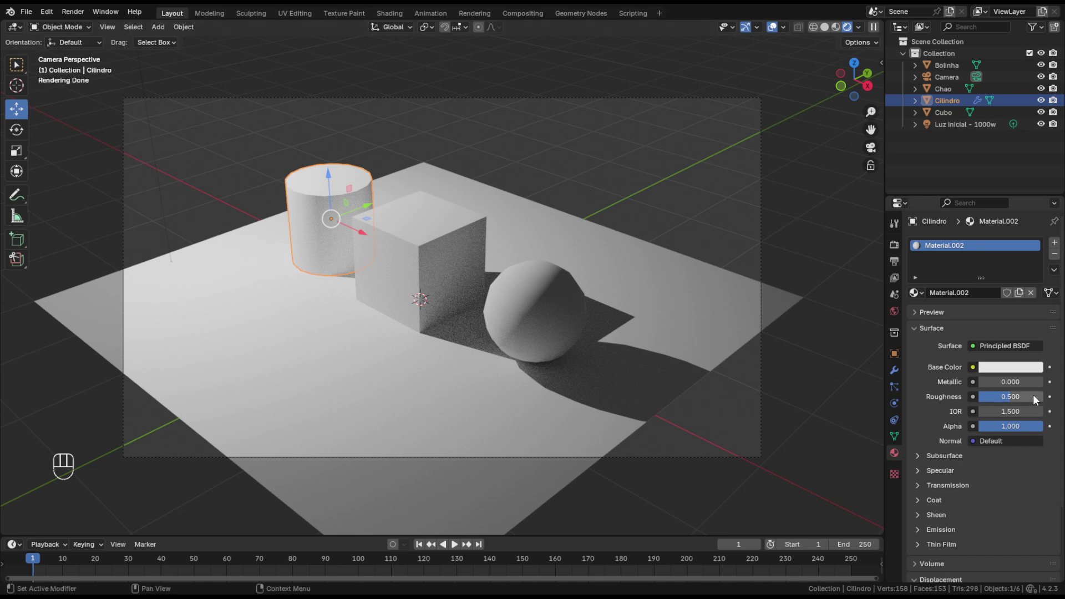
click(1009, 368)
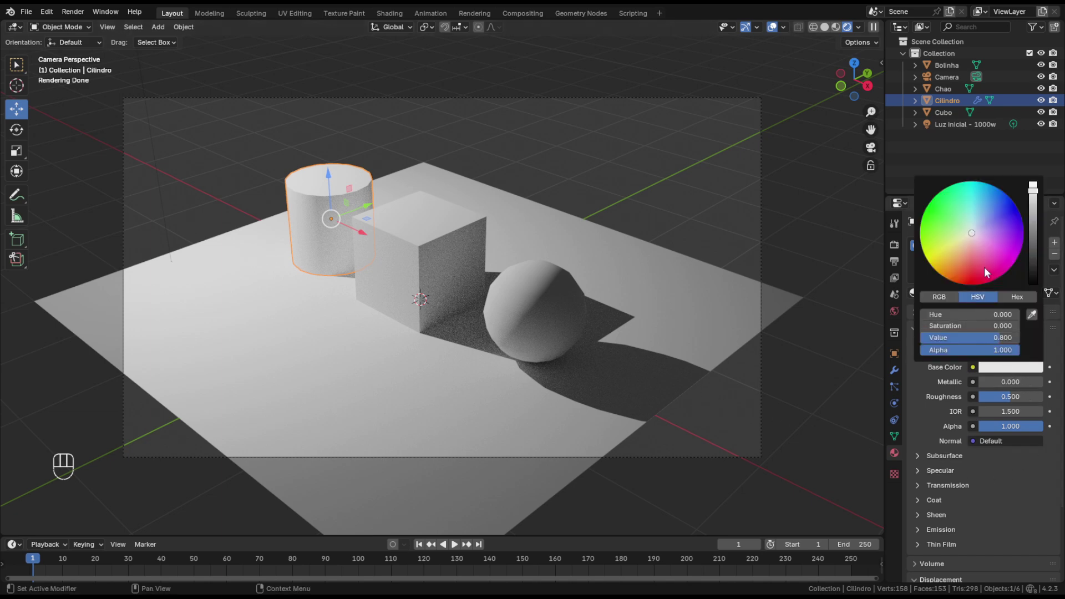
drag(1007, 220, 1013, 202)
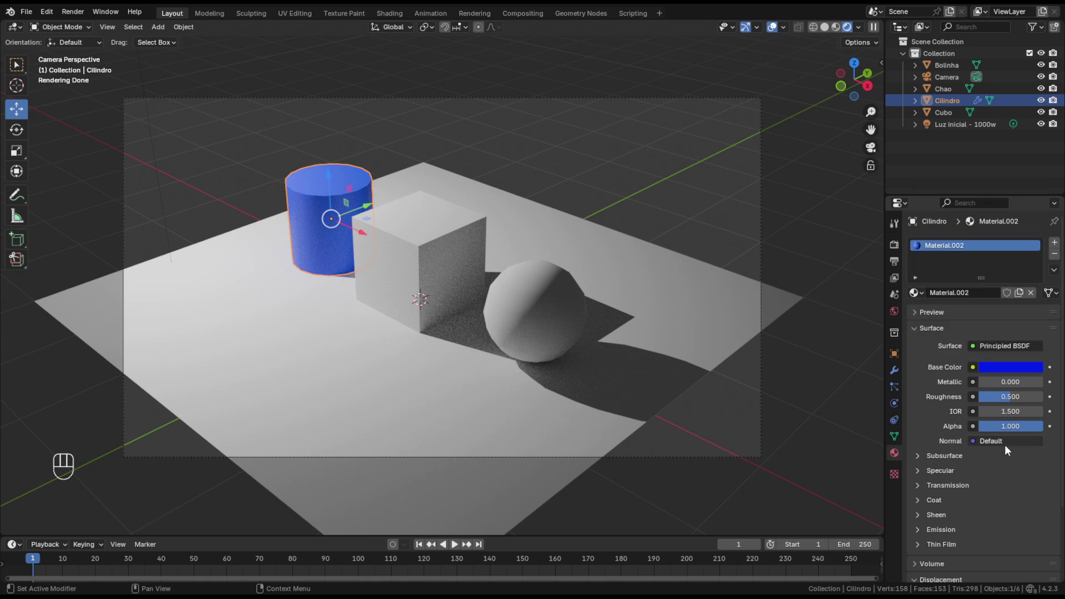
Step: Set the Cilindro material's Metallic to 0.700 and Roughness to 0.182, and deselect the object
mouse_move(1017, 380)
mouse_down()
mouse_move(1047, 380)
mouse_move(1022, 389)
mouse_up()
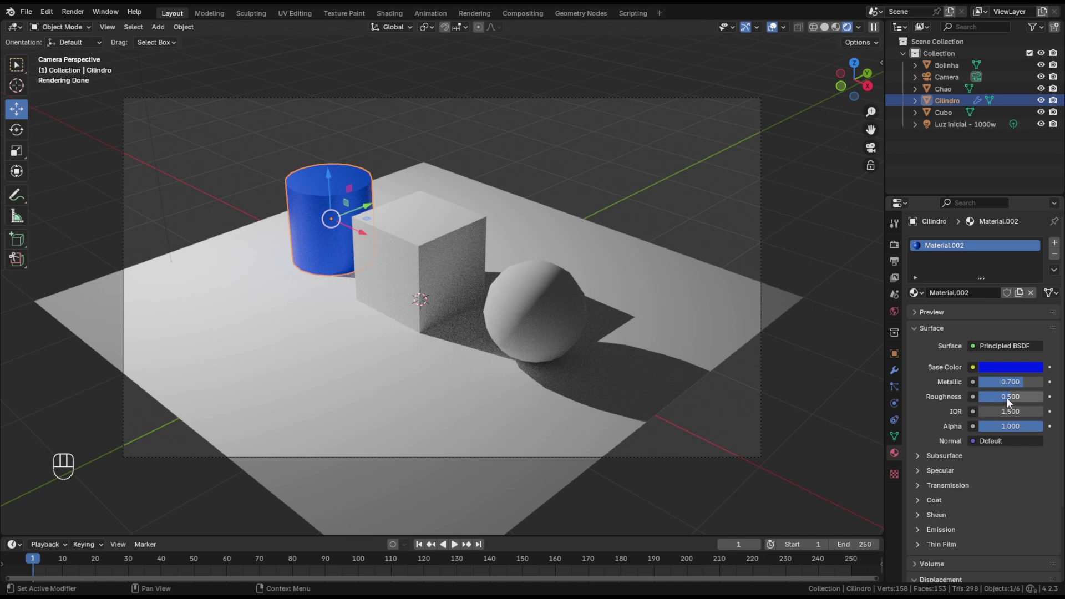
drag(1006, 397, 987, 398)
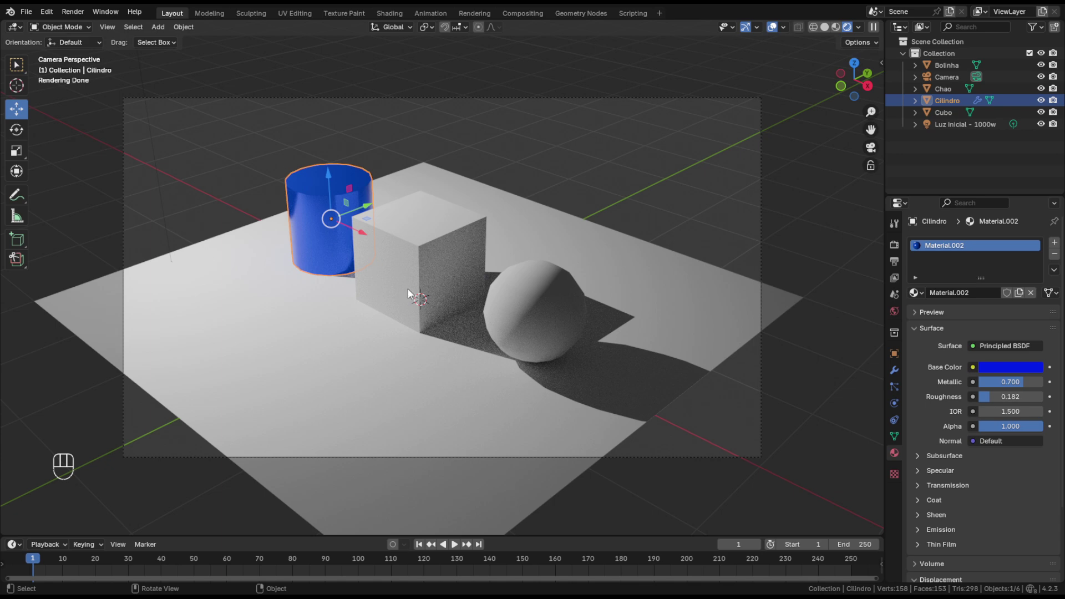
click(562, 149)
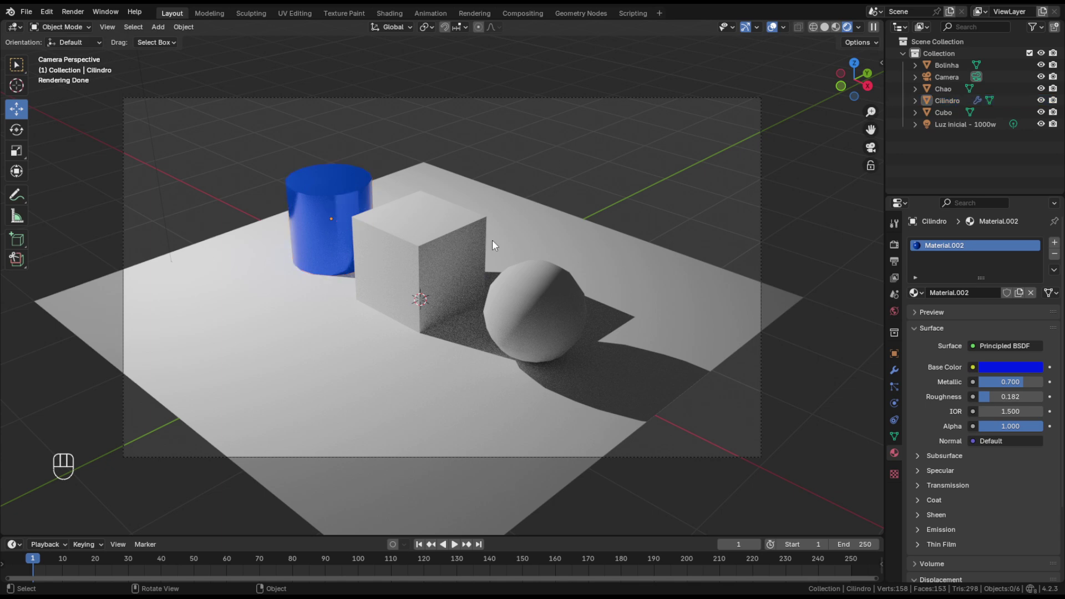
Step: Add a new material to the Cubo object and set its base color to a pinkish red
click(445, 265)
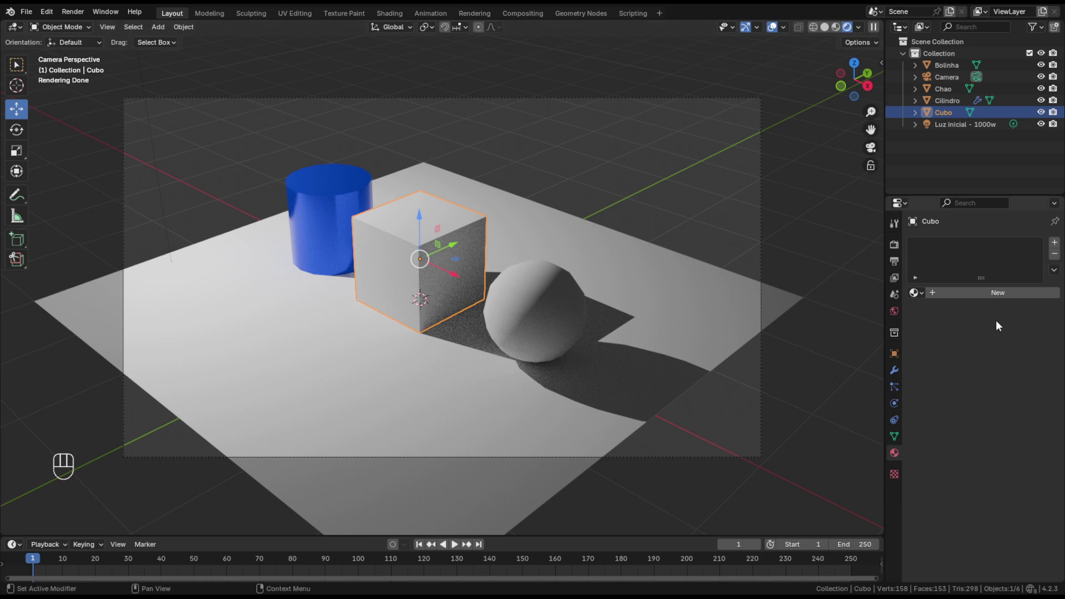
click(993, 293)
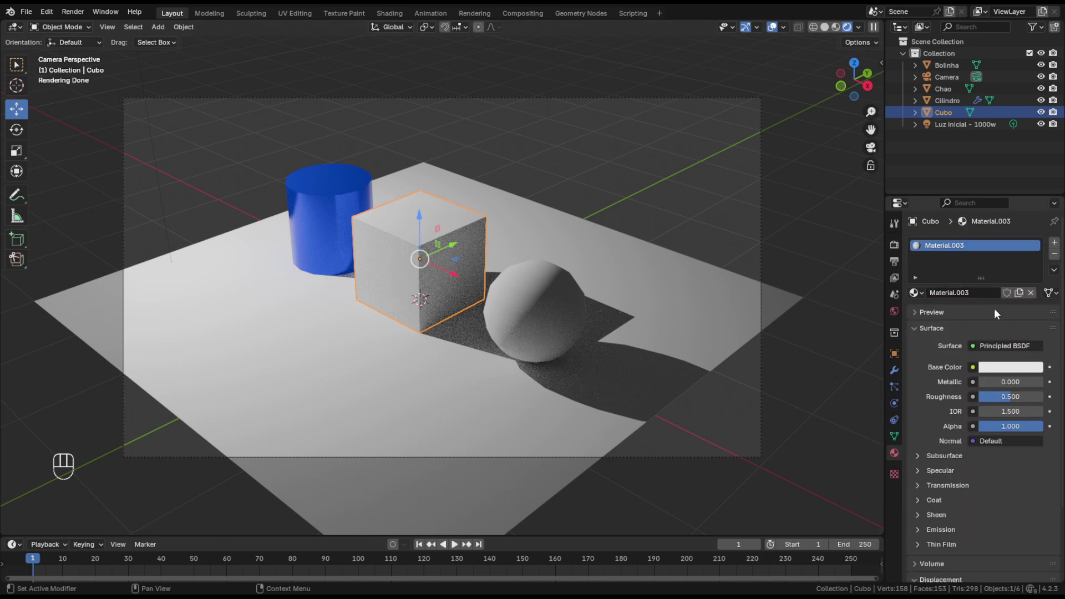
click(1003, 368)
click(978, 273)
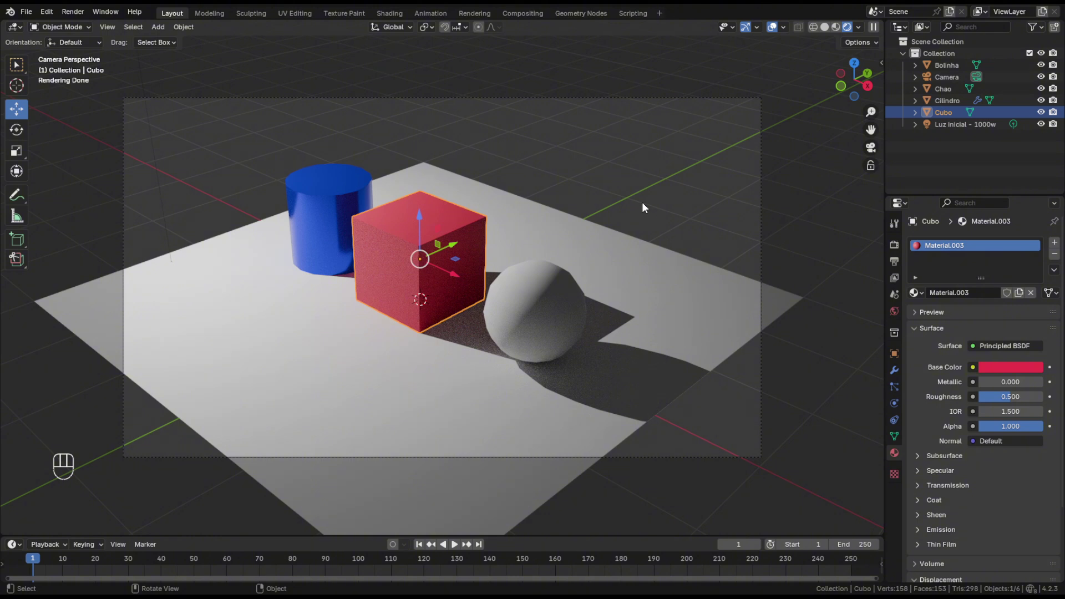
Step: Add a new material to the Bolinha object and set its base color to bright green
click(656, 210)
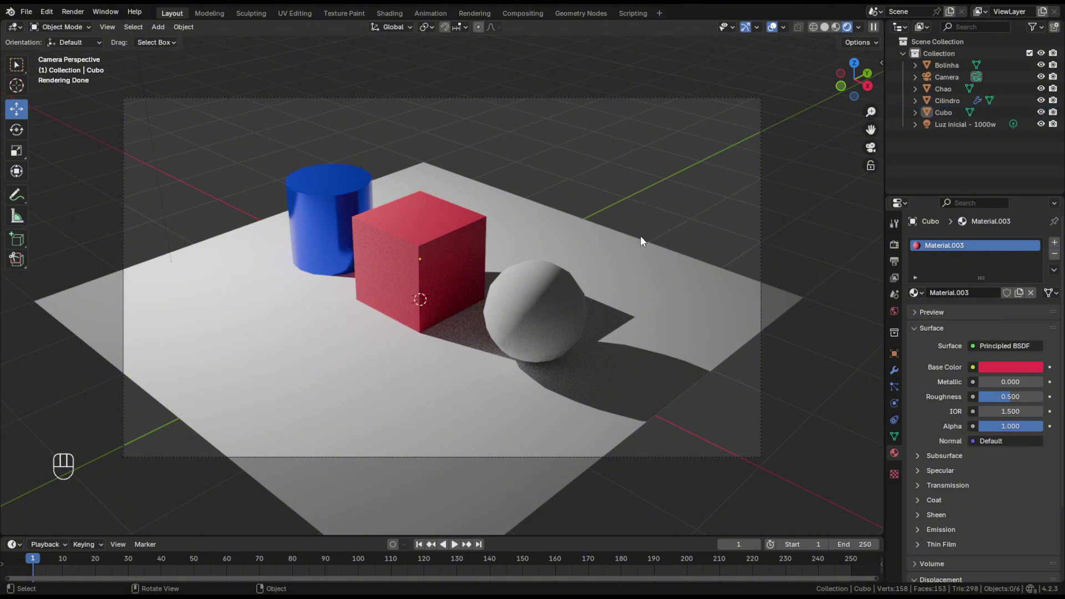
click(567, 308)
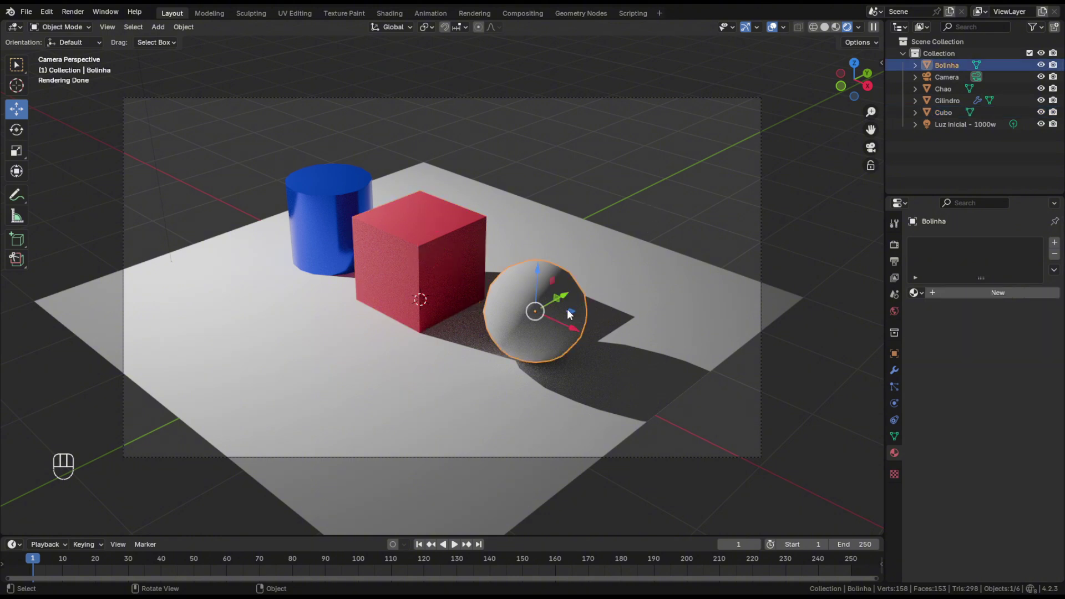
click(987, 292)
click(1006, 370)
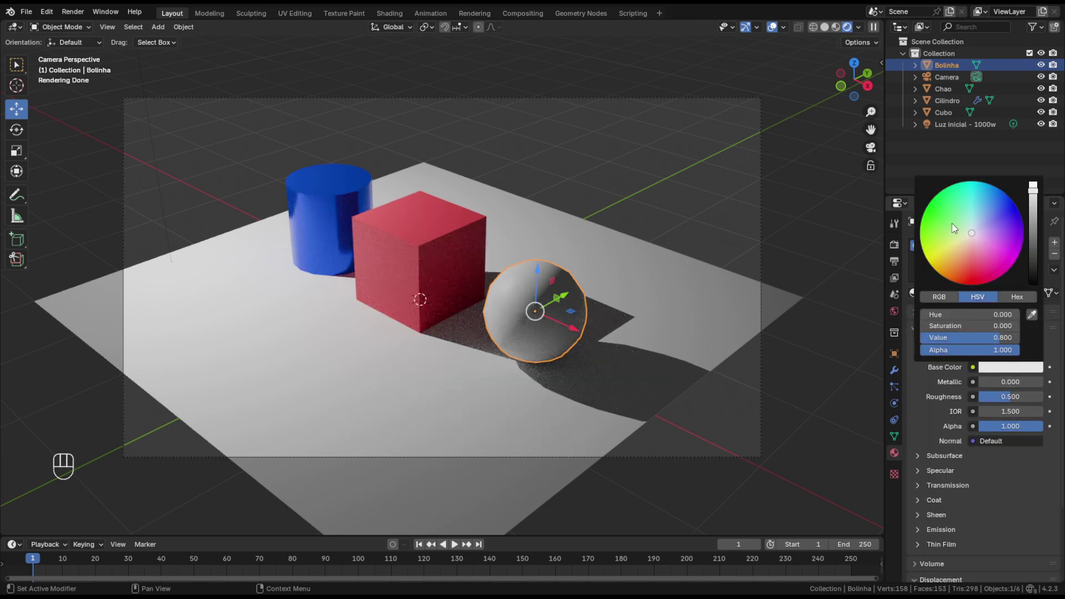
click(945, 206)
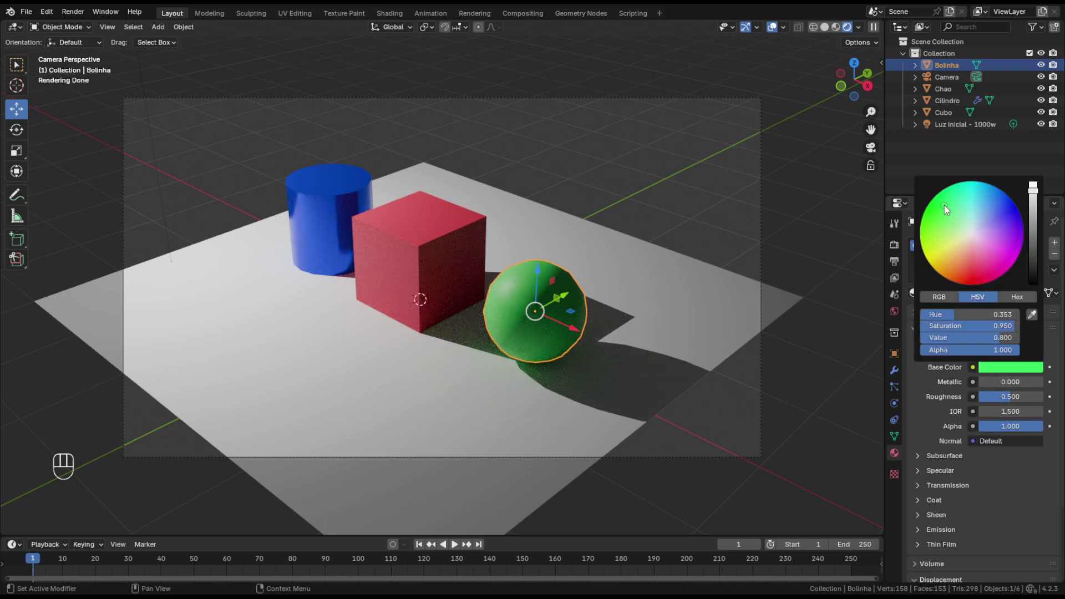
click(976, 271)
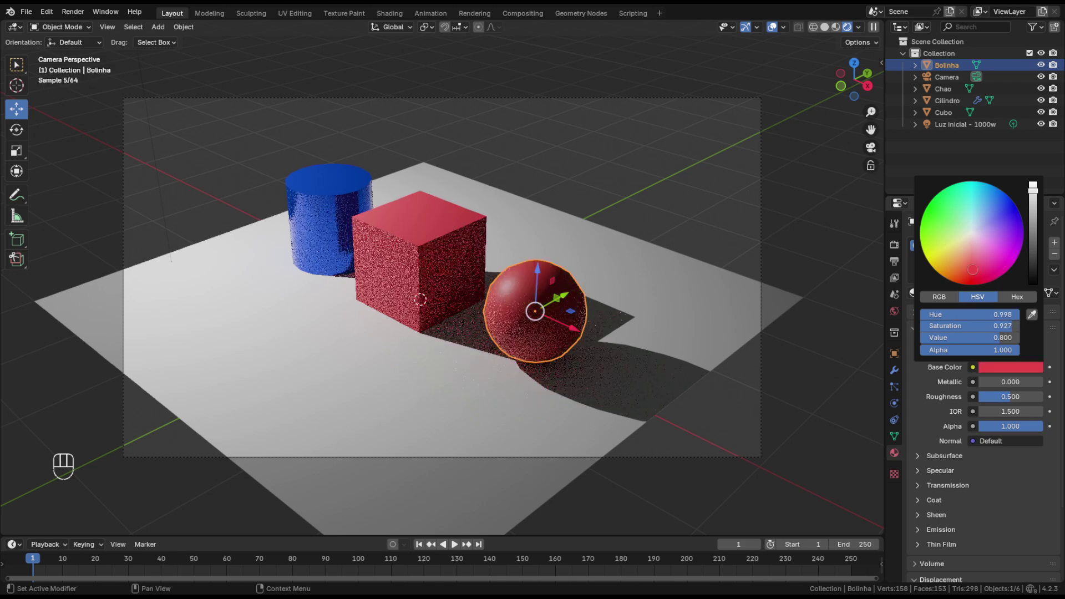
click(1003, 224)
click(998, 251)
click(970, 192)
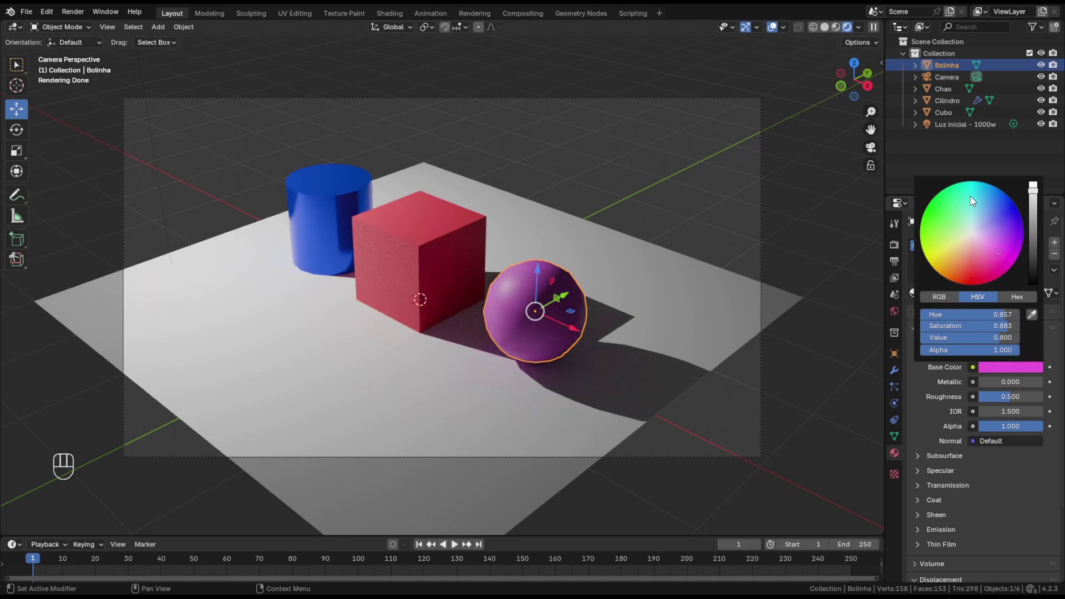
click(951, 269)
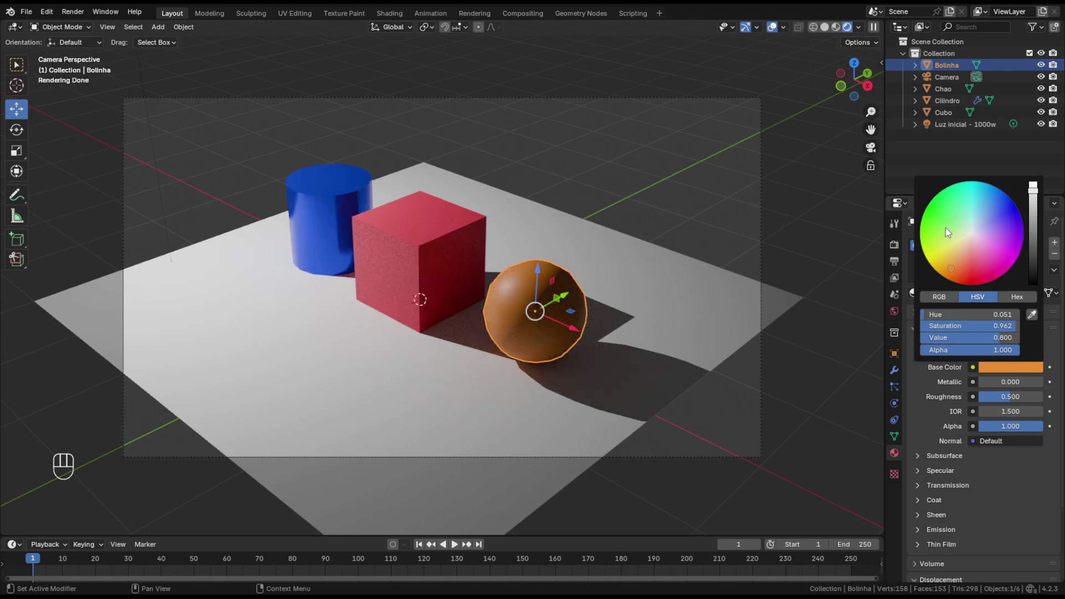
click(930, 213)
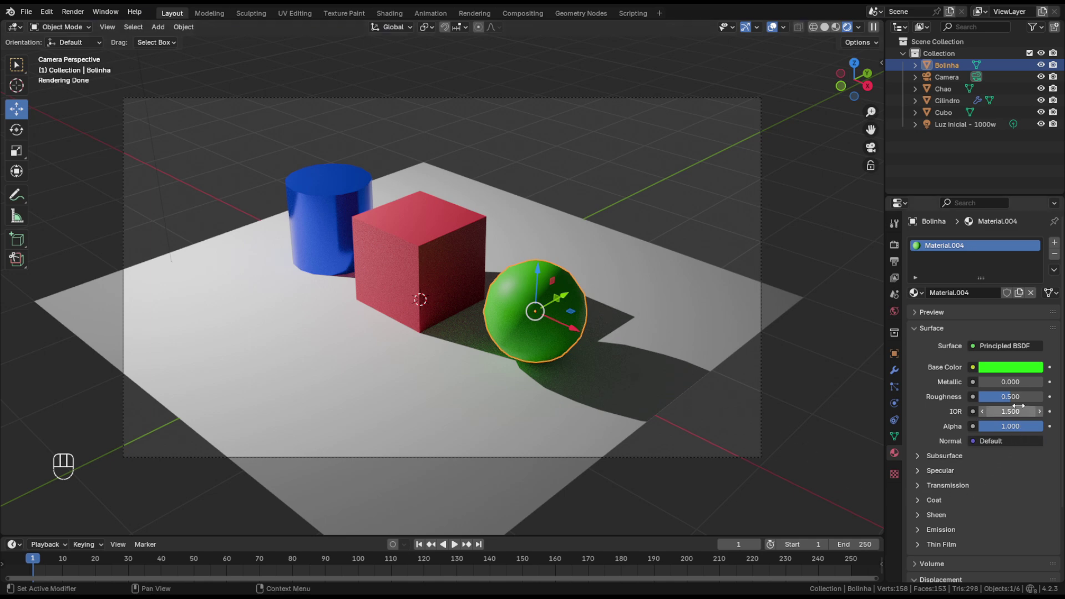
Step: Set the Roughness to 1.000 on the Bolinha material and to 0.291 on the Cubo material, and deselect everything
drag(1010, 397, 1046, 397)
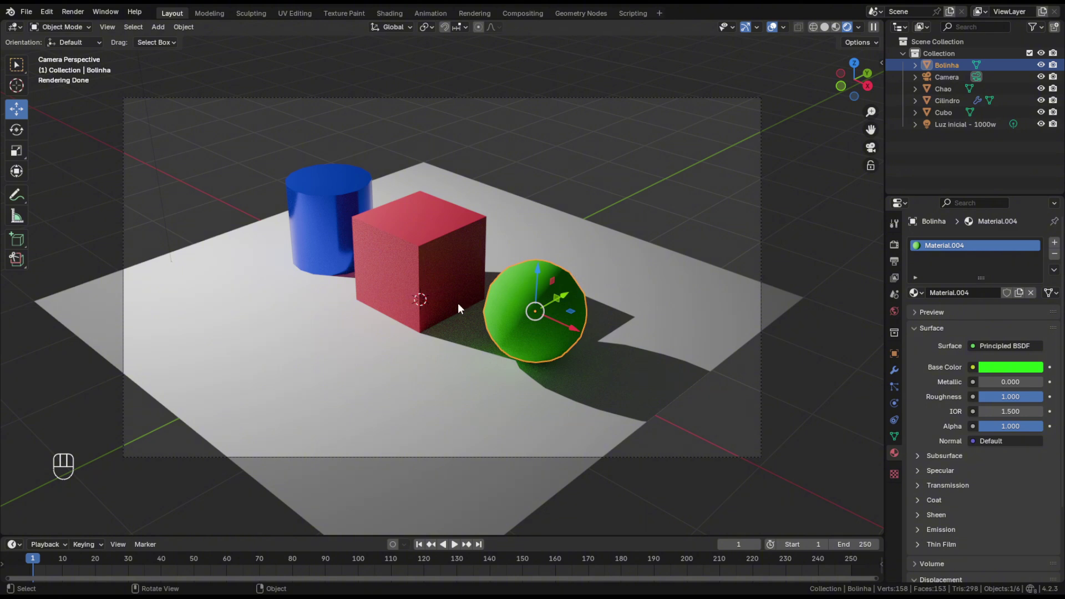
click(423, 222)
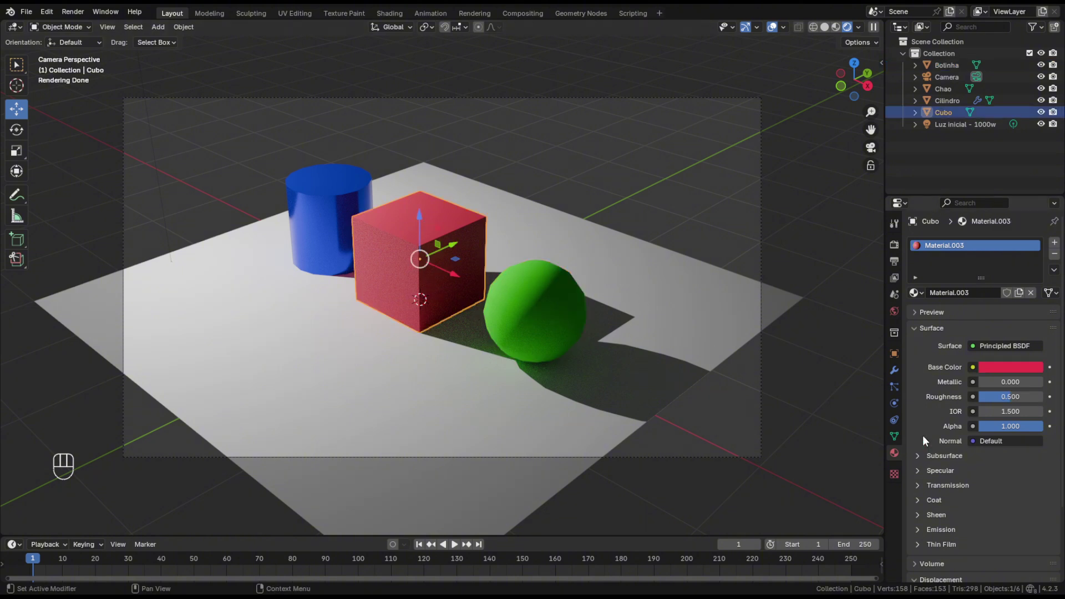
drag(1006, 400, 1000, 402)
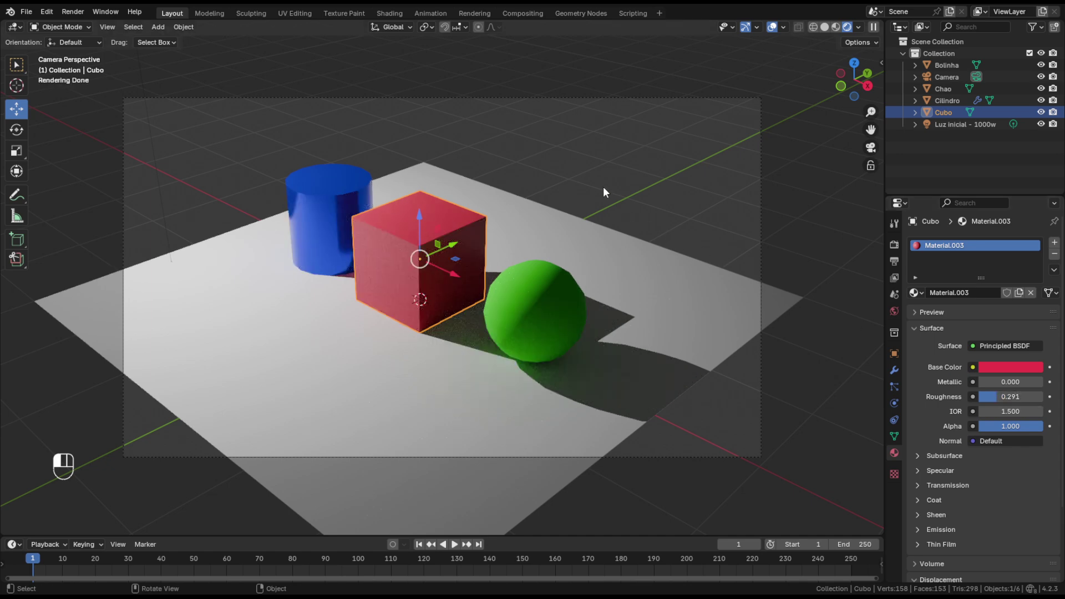
click(604, 192)
Step: Compare how the sphere, cube and cylinder materials reflect light and color from close up and from several angles
scroll(483, 321, up, 2)
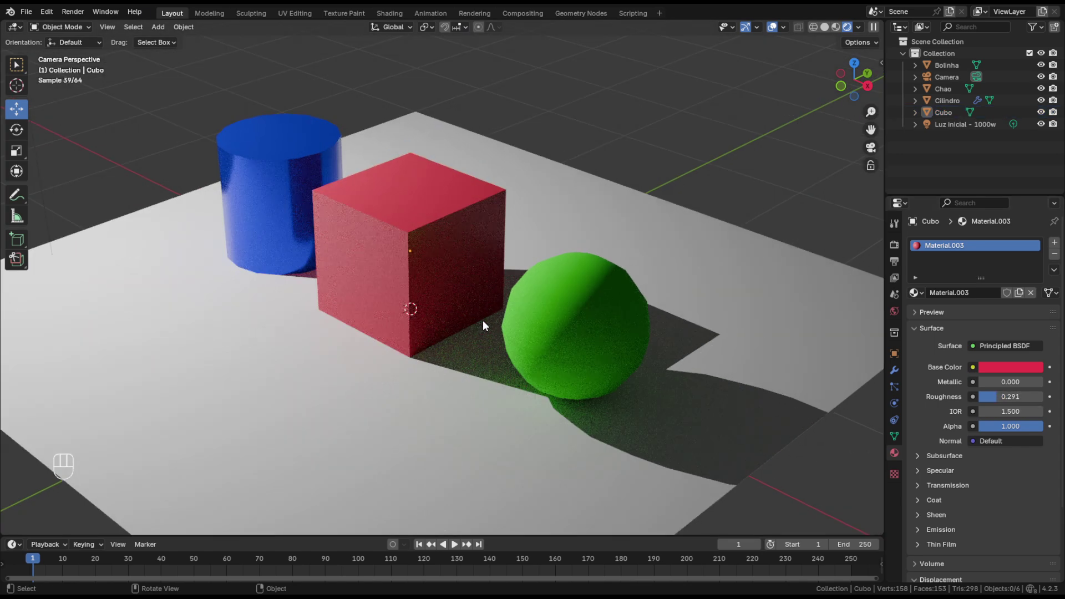
scroll(483, 320, up, 2)
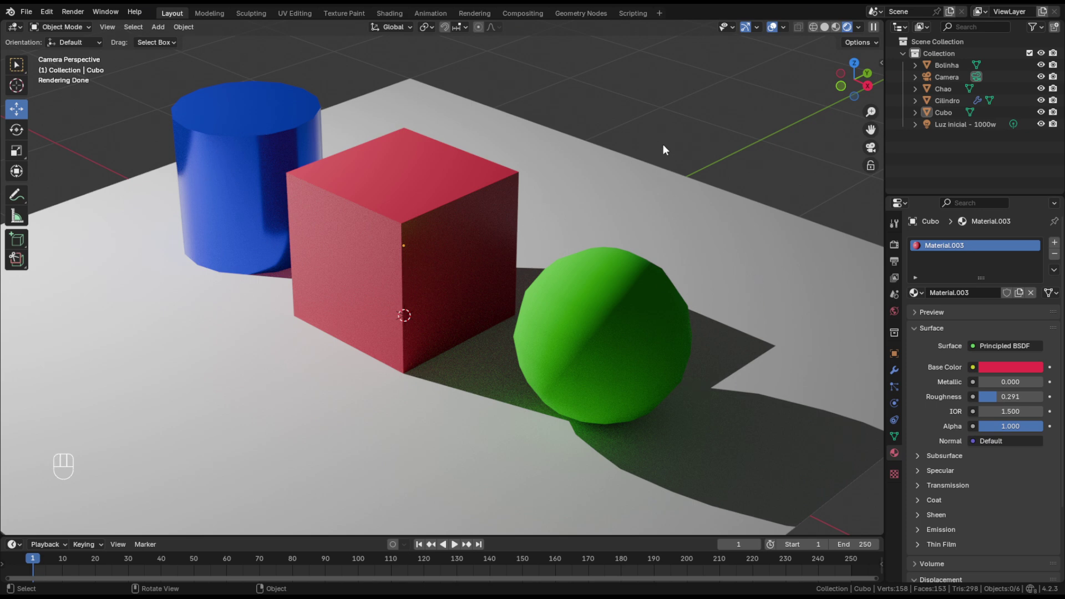
click(606, 348)
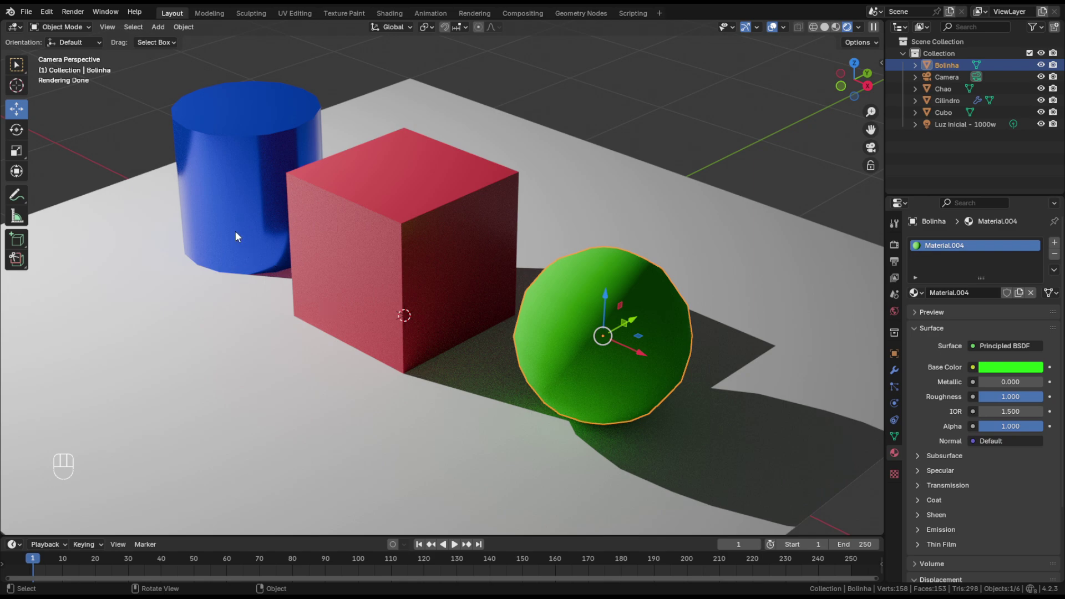
scroll(237, 215, up, 1)
scroll(238, 215, down, 1)
click(238, 217)
middle_drag(237, 217, 342, 269)
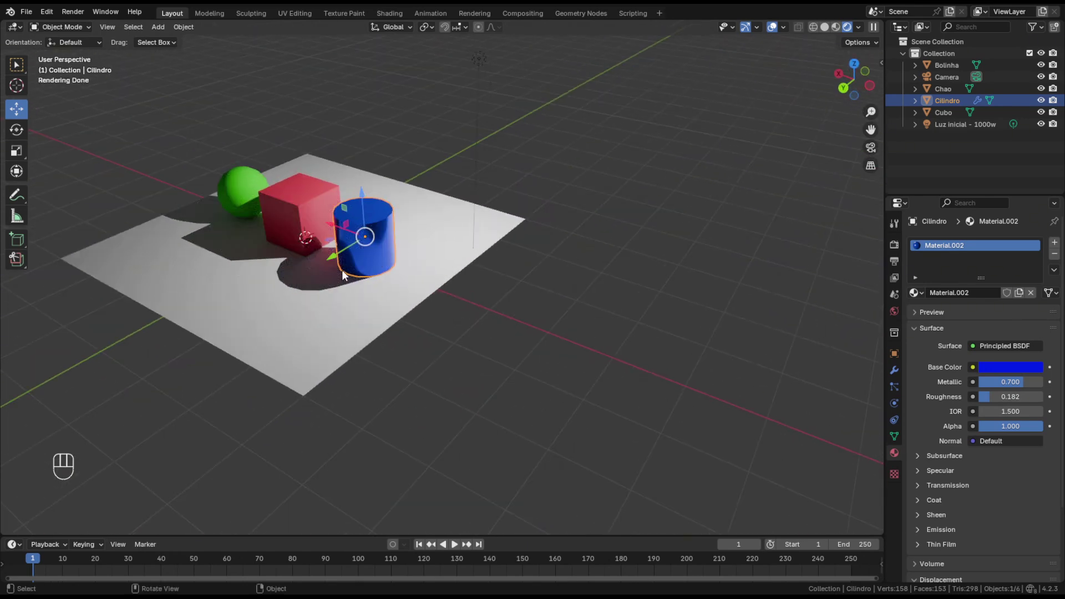
scroll(310, 269, up, 5)
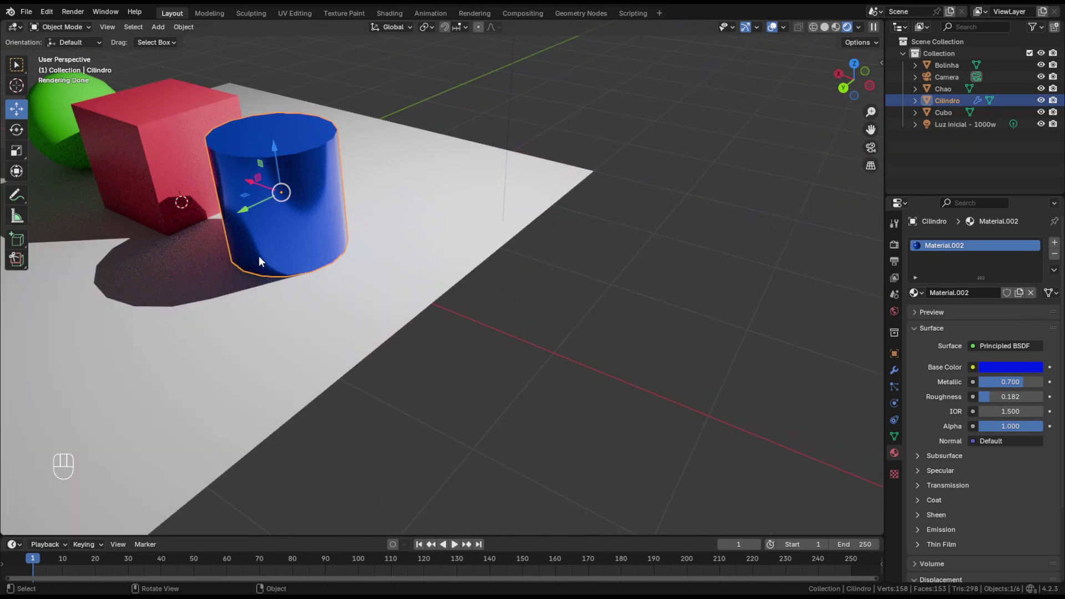
scroll(238, 247, down, 3)
middle_drag(222, 238, 465, 310)
scroll(465, 311, up, 3)
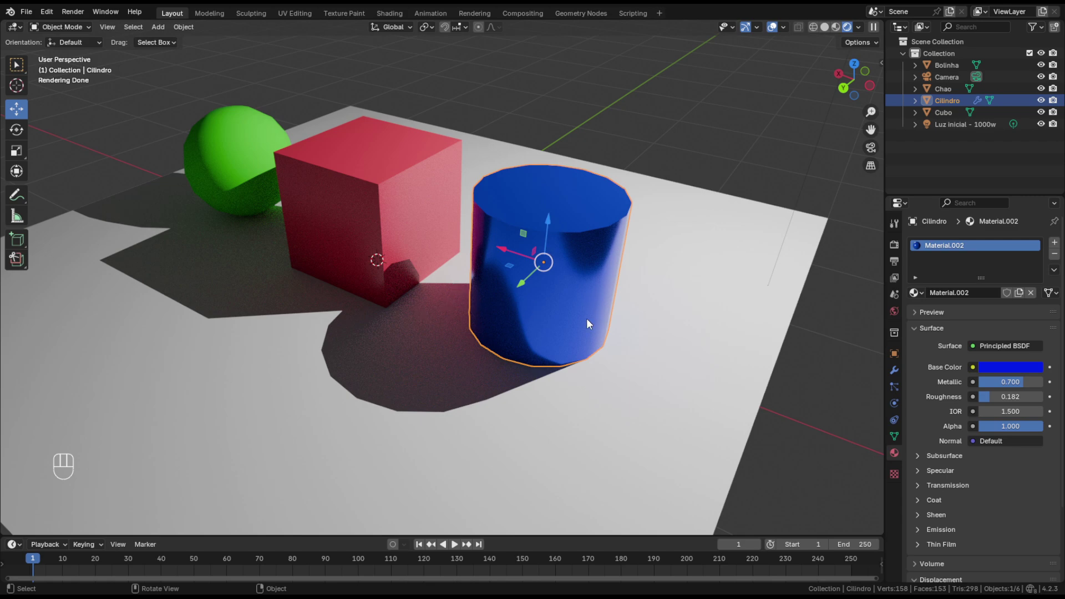
middle_drag(587, 324, 369, 309)
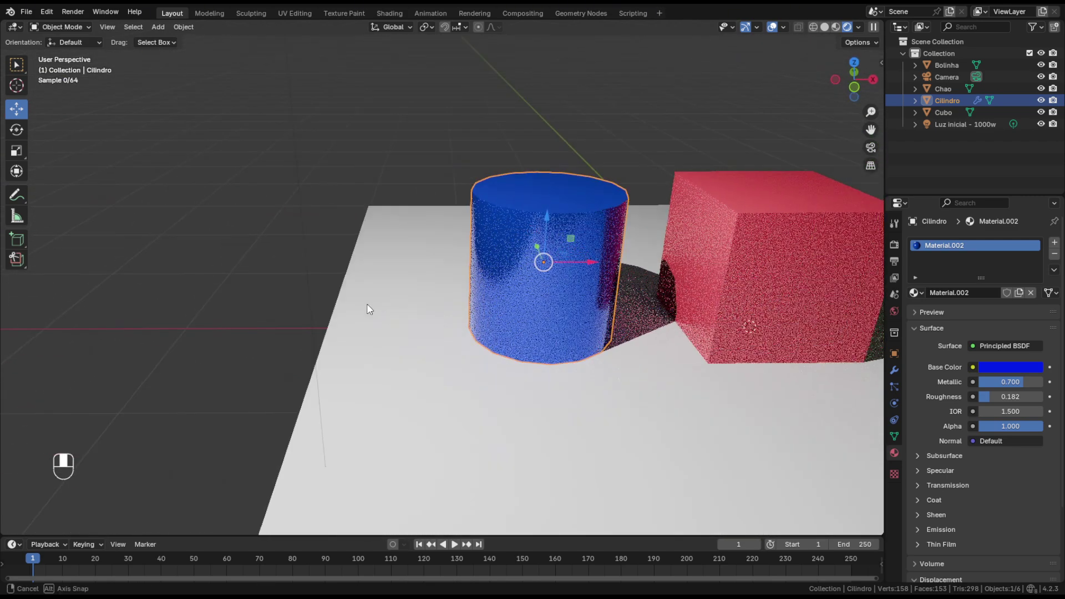
scroll(450, 306, down, 3)
shift+middle_drag(615, 291, 433, 287)
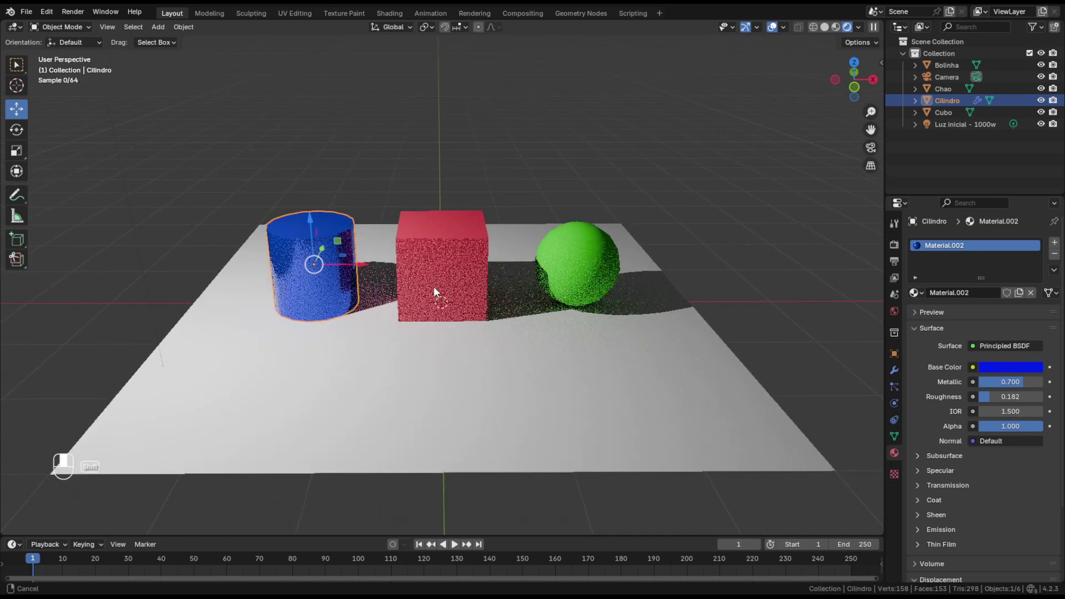
scroll(432, 286, up, 3)
click(478, 131)
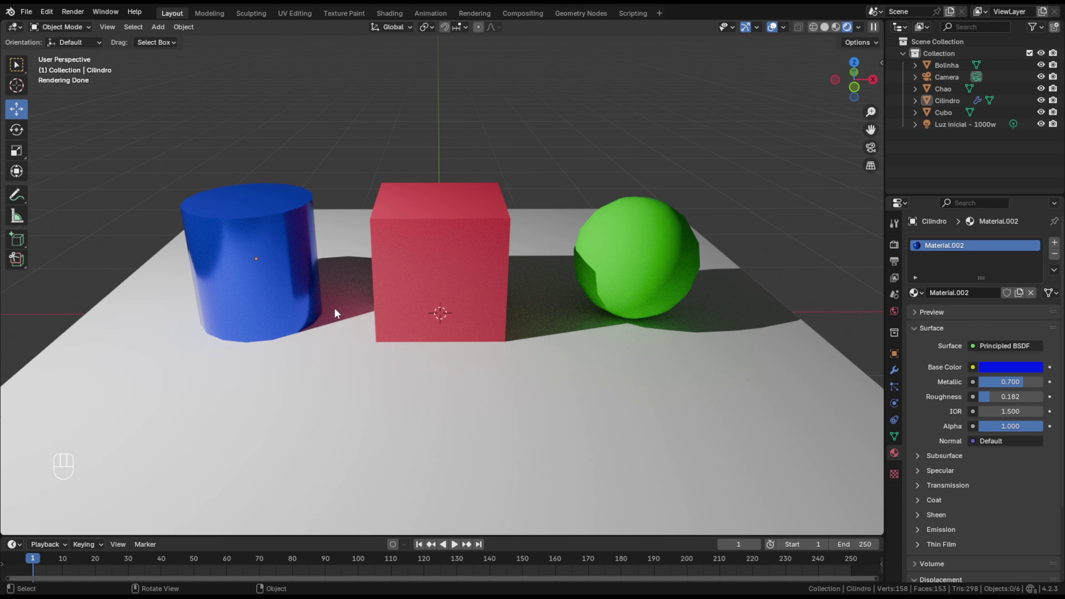
Step: Try moving the cube, sphere and cylinder one after another, restoring each to its original position
click(449, 255)
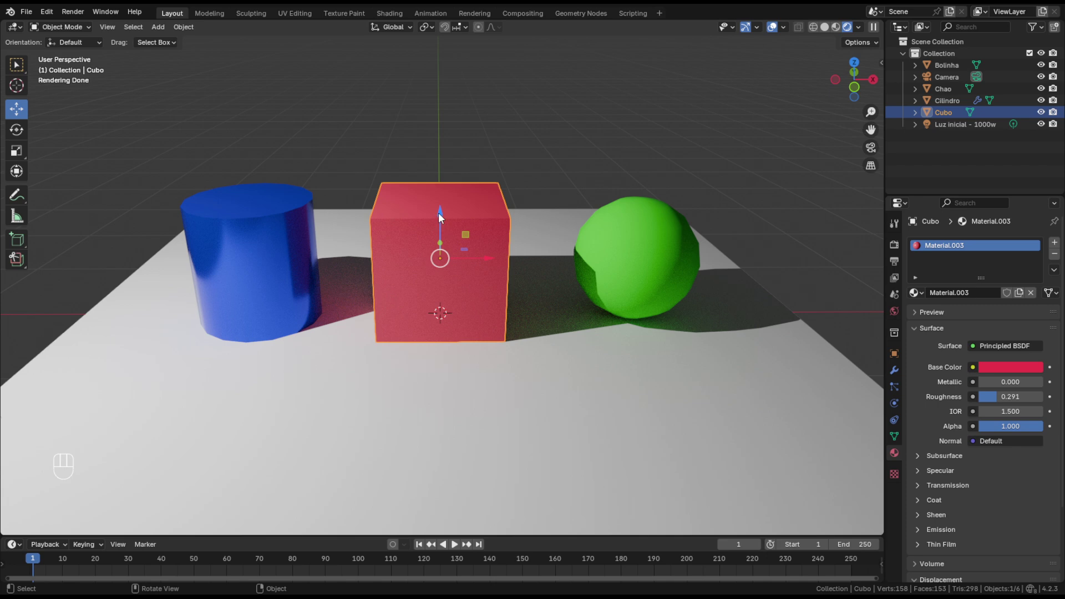
drag(438, 212, 451, 164)
right_click(451, 164)
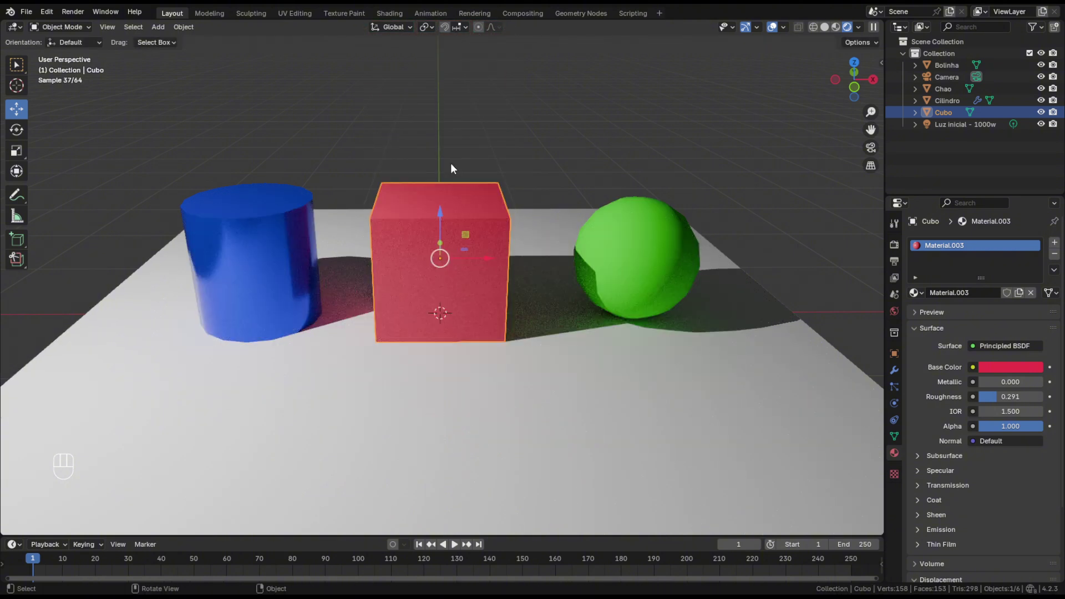
click(642, 282)
drag(682, 255, 664, 301)
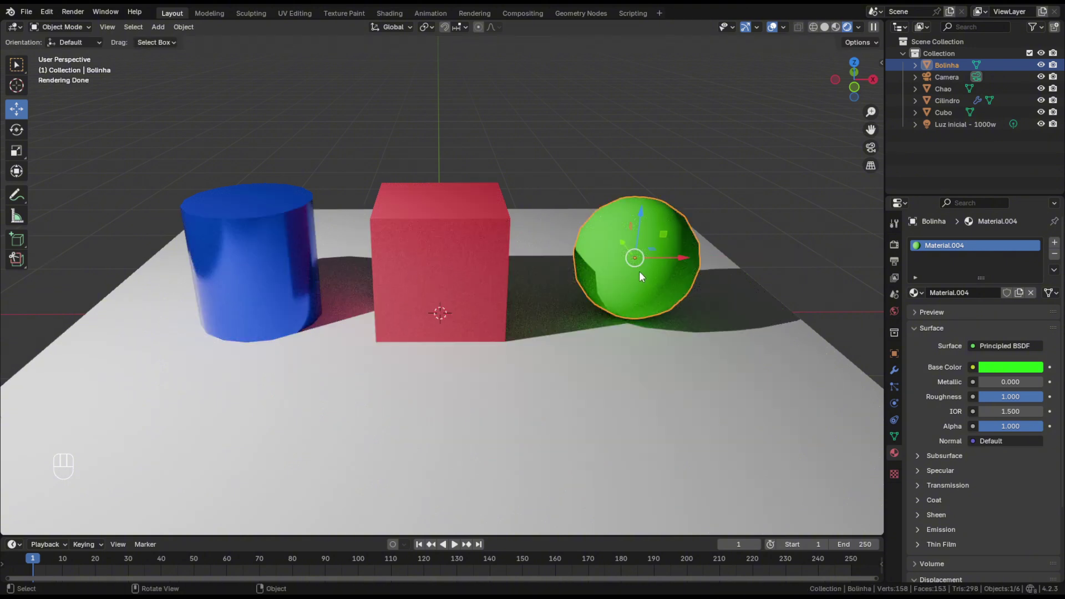
click(248, 274)
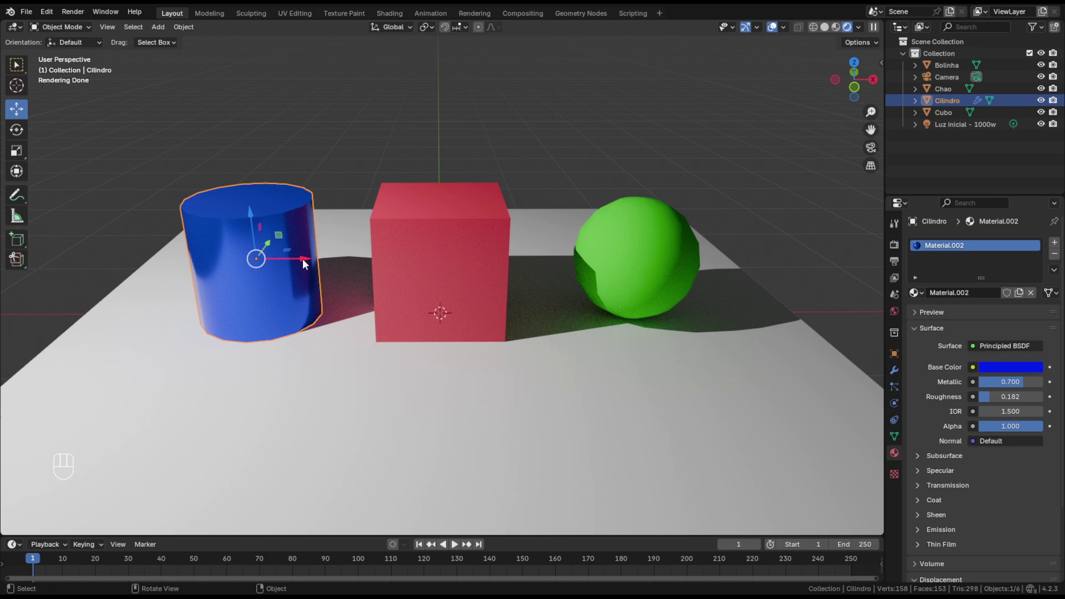
mouse_move(304, 261)
mouse_down()
mouse_move(564, 290)
mouse_move(297, 278)
mouse_up()
Step: Return to the camera view, add a Subdivision Surface modifier to the Bolinha sphere, and deselect it
click(871, 148)
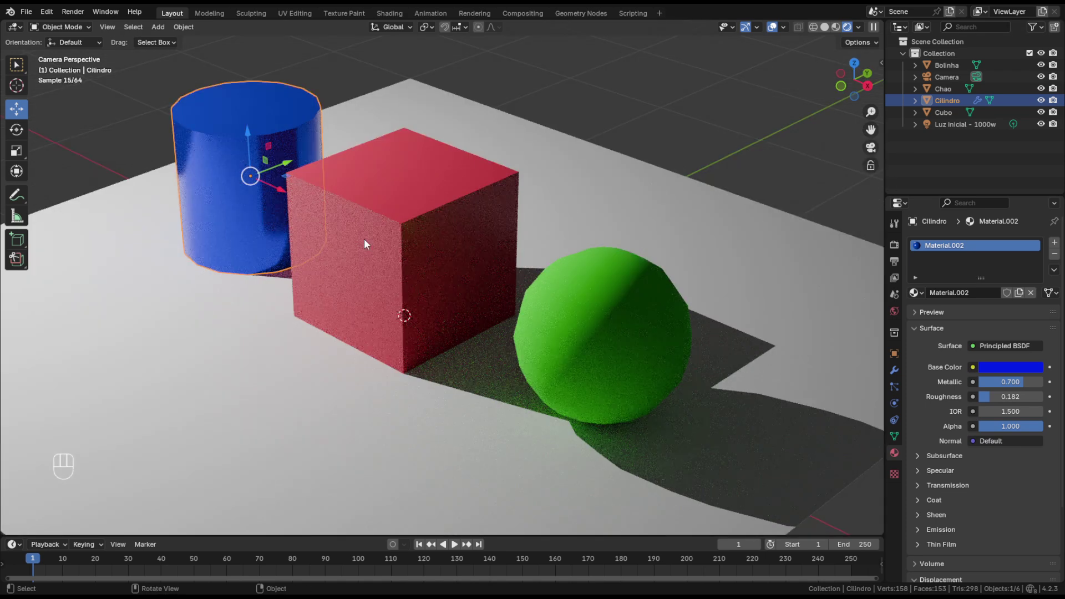
scroll(425, 294, down, 2)
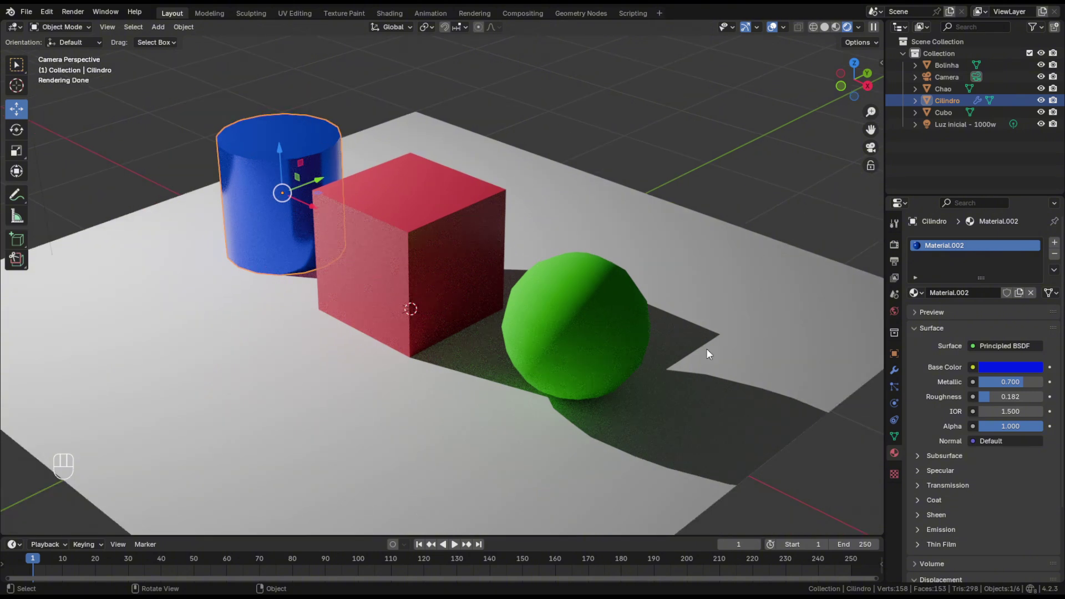
click(678, 170)
click(596, 334)
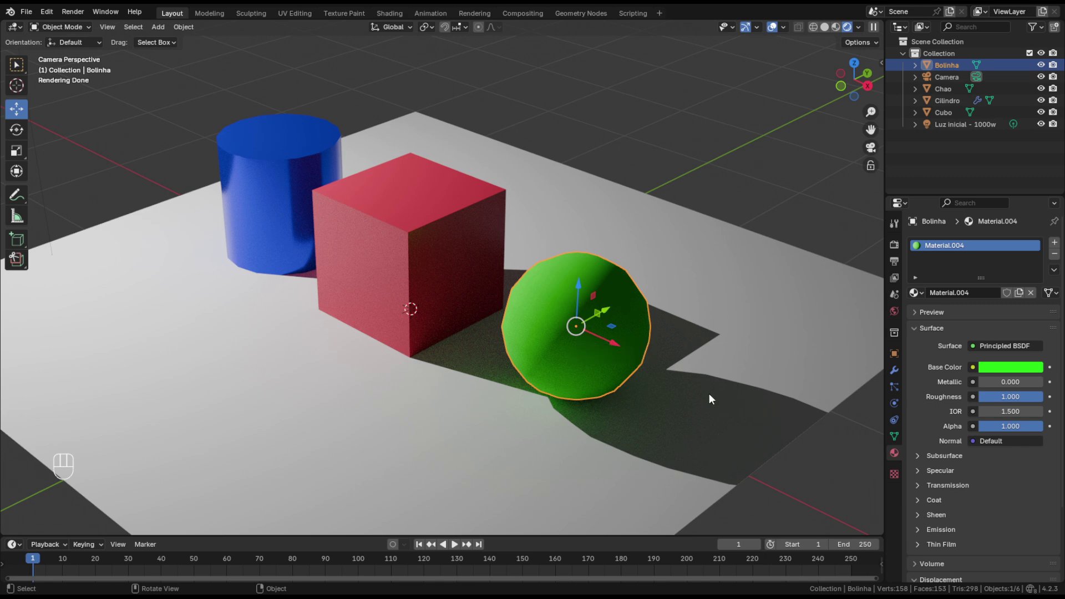
key(q)
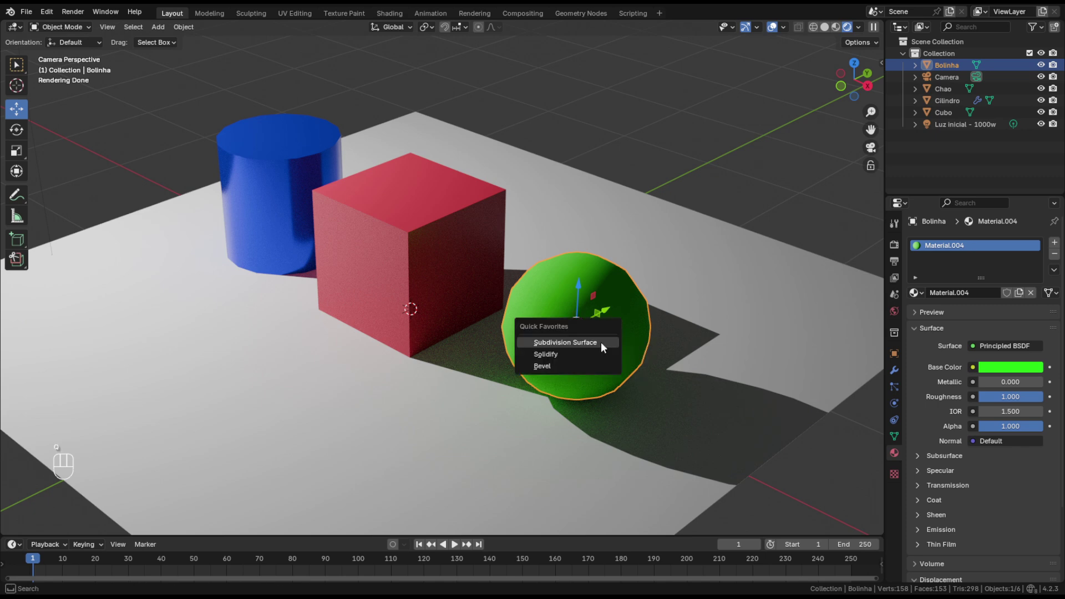
click(578, 343)
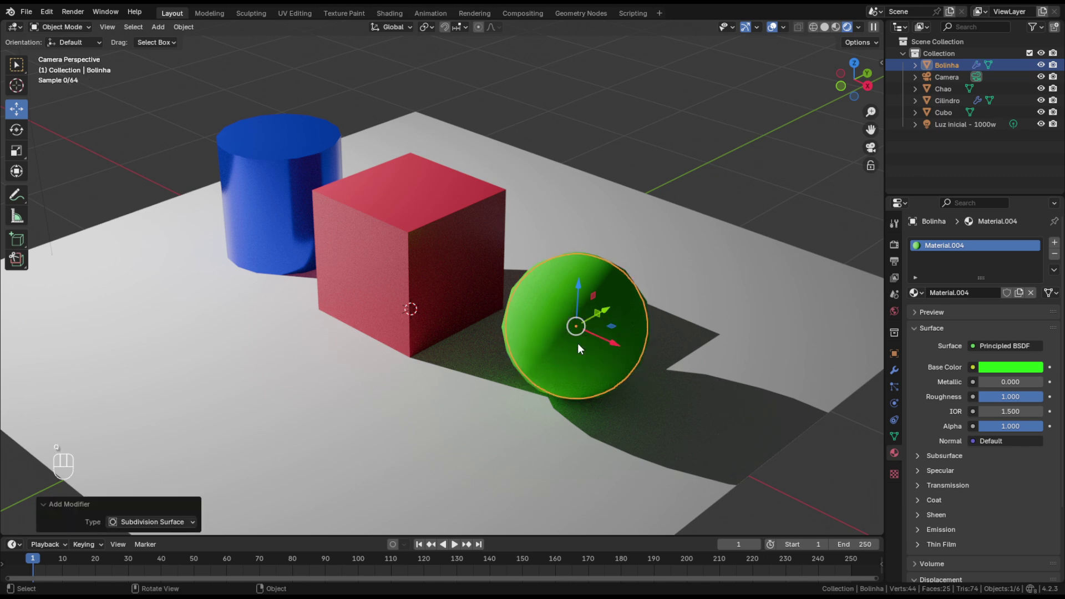
click(687, 172)
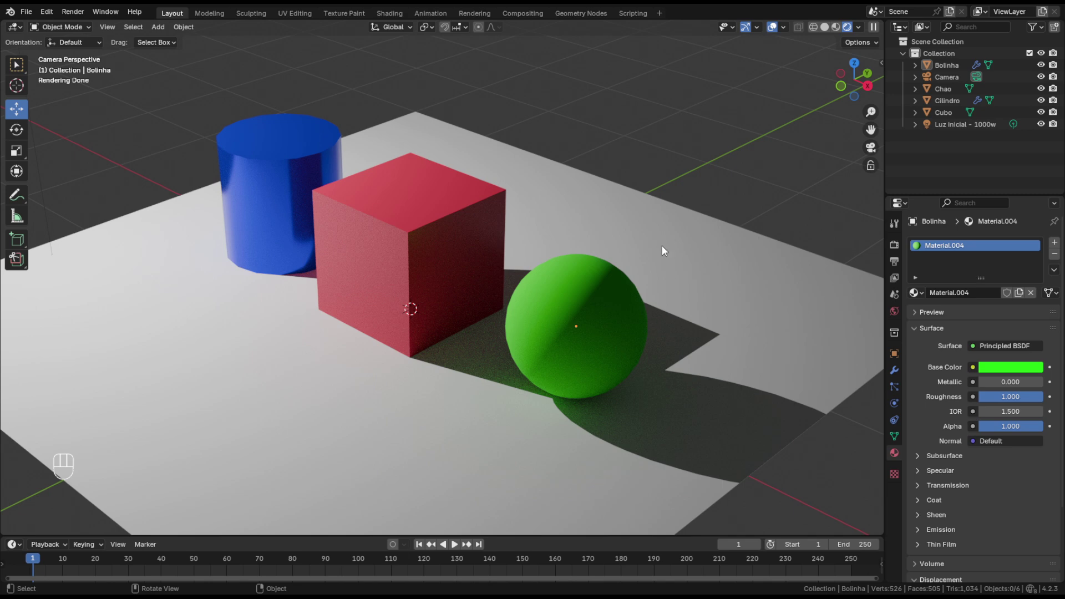
click(602, 300)
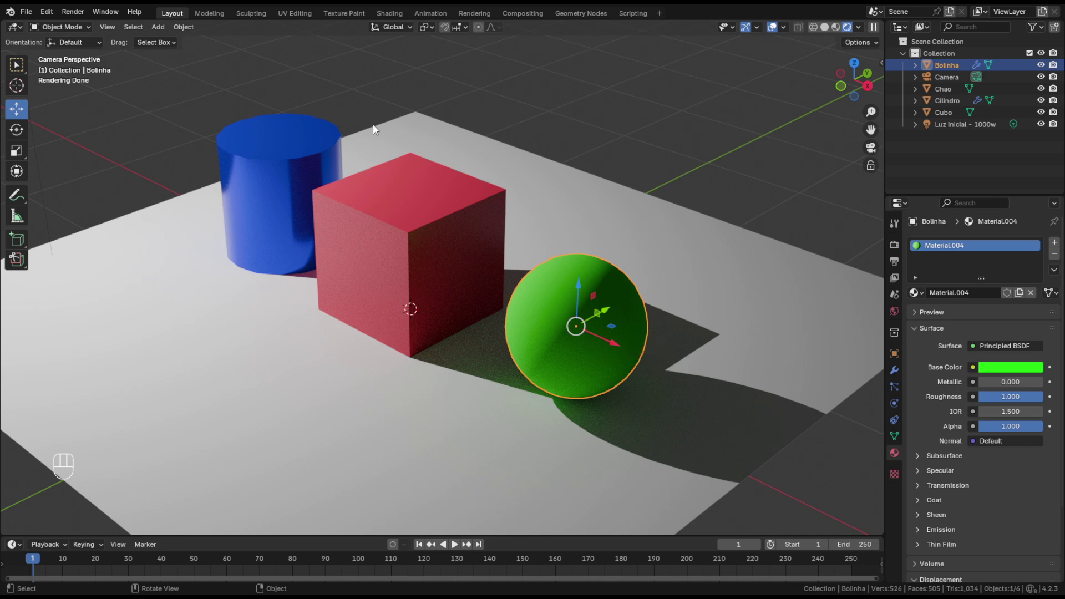
click(630, 141)
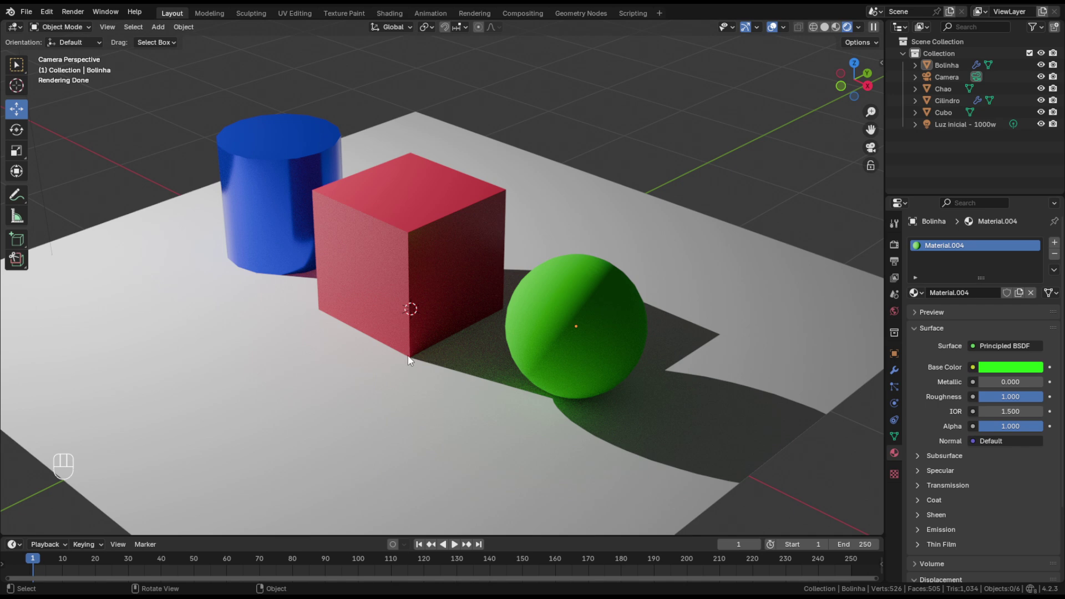
Step: Rotate the Cubo object about 46.1° around the global Z axis
click(409, 270)
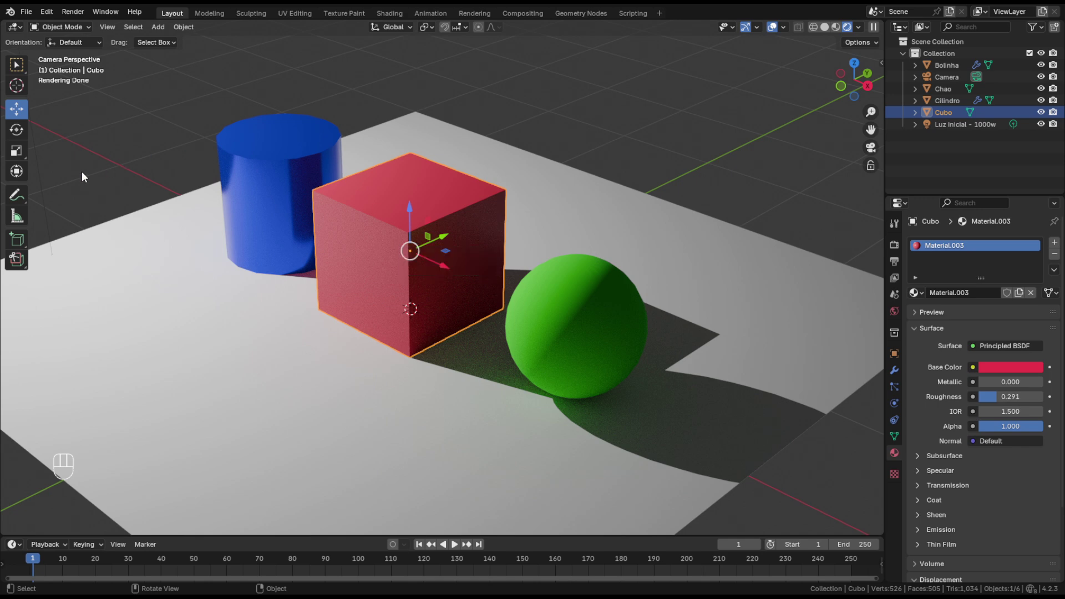
click(16, 131)
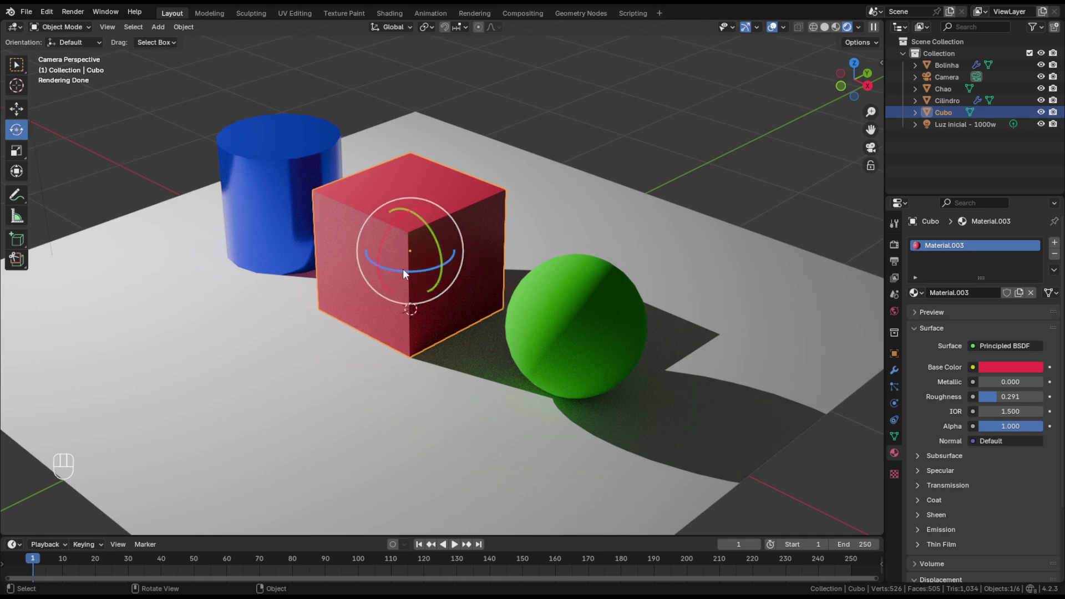
mouse_move(403, 268)
mouse_down()
mouse_move(438, 275)
mouse_move(407, 257)
mouse_move(435, 269)
mouse_move(452, 254)
mouse_move(419, 260)
mouse_up()
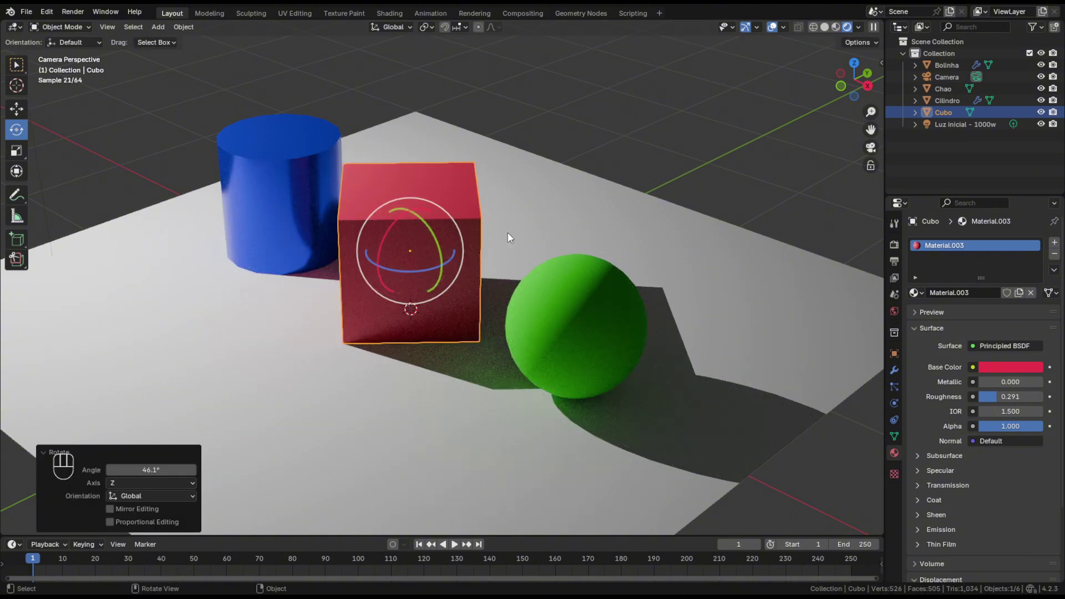
Step: Deselect the cube, then add a new material to the Chao floor and set its Roughness to about 0.091
click(634, 132)
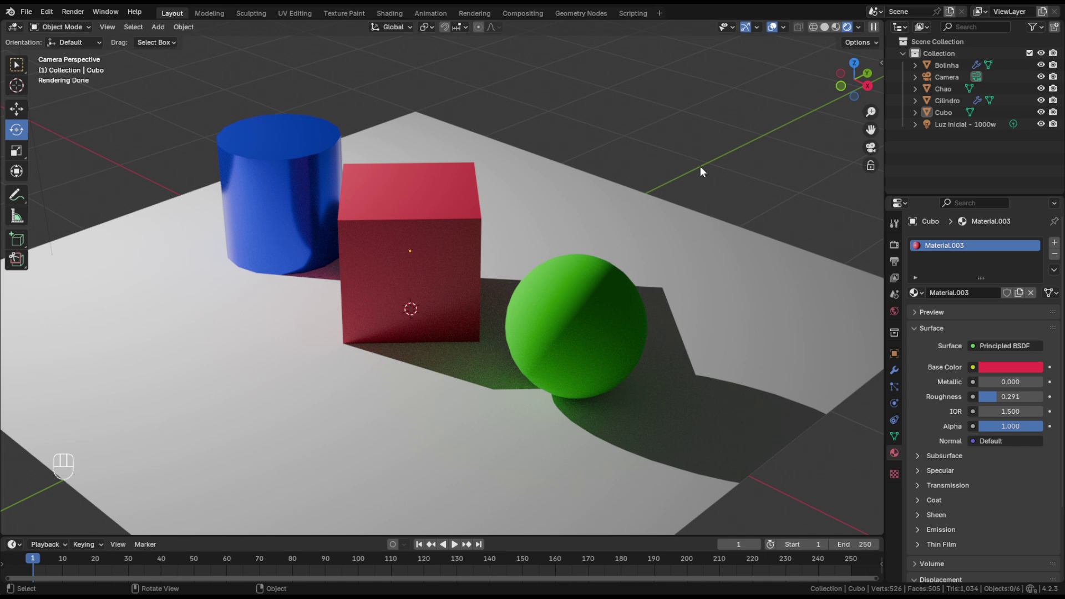
click(545, 217)
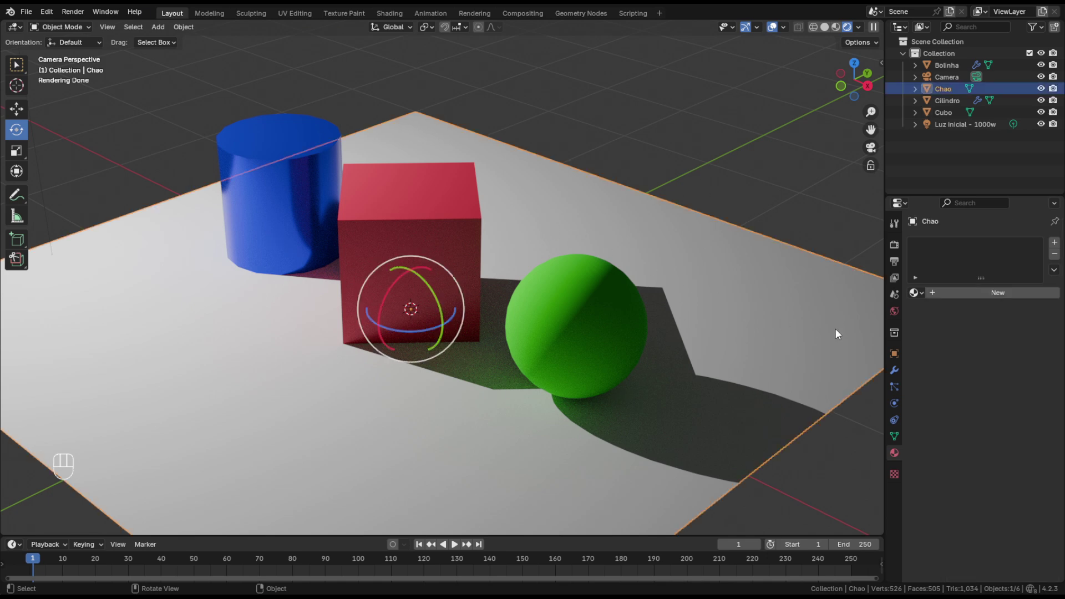
click(977, 294)
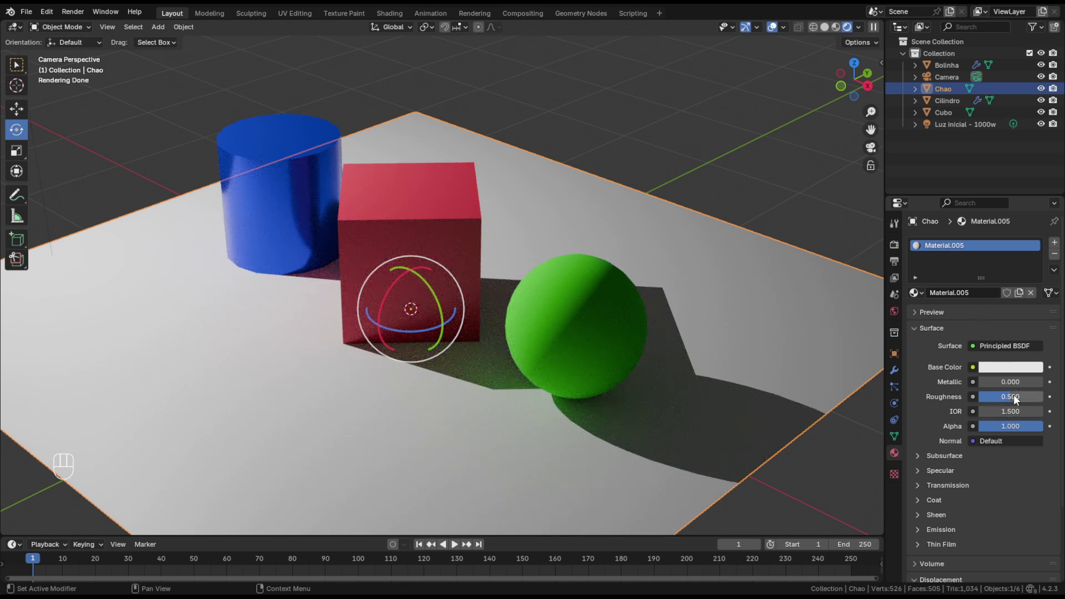
drag(1014, 395, 990, 395)
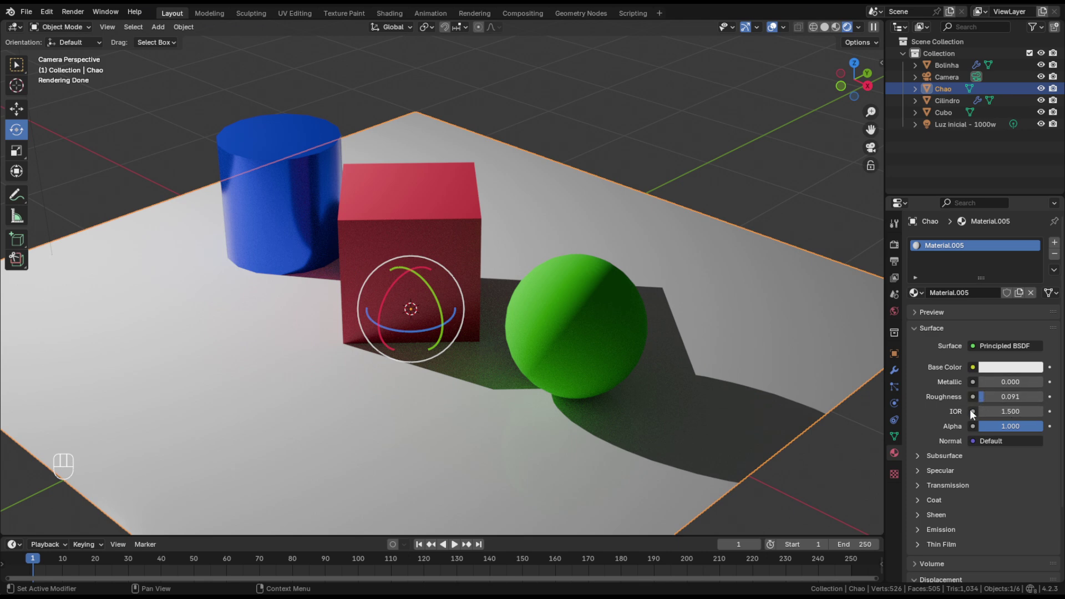
Step: Make the floor material a perfect mirror with Metallic 1.000 and Roughness 0.000, and leave the floor deselected
drag(991, 381, 1043, 382)
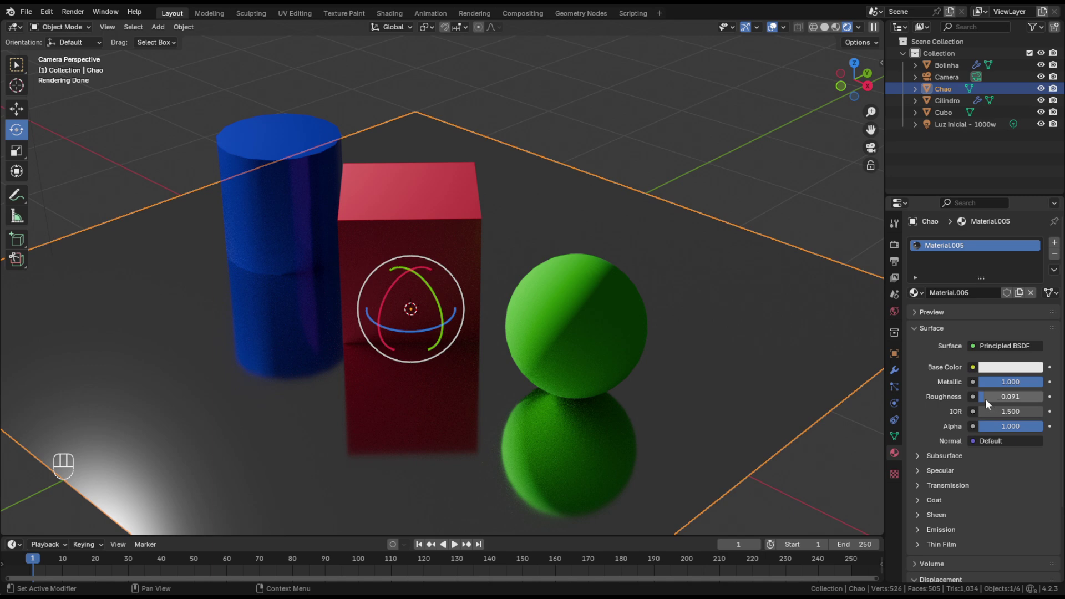
drag(985, 398, 979, 398)
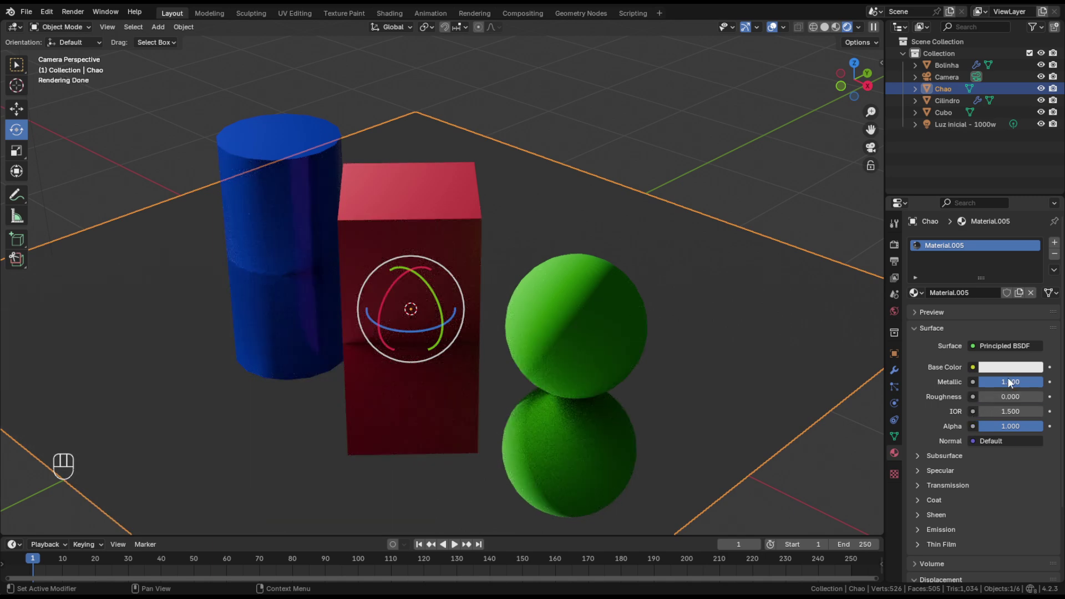
key(alt+a)
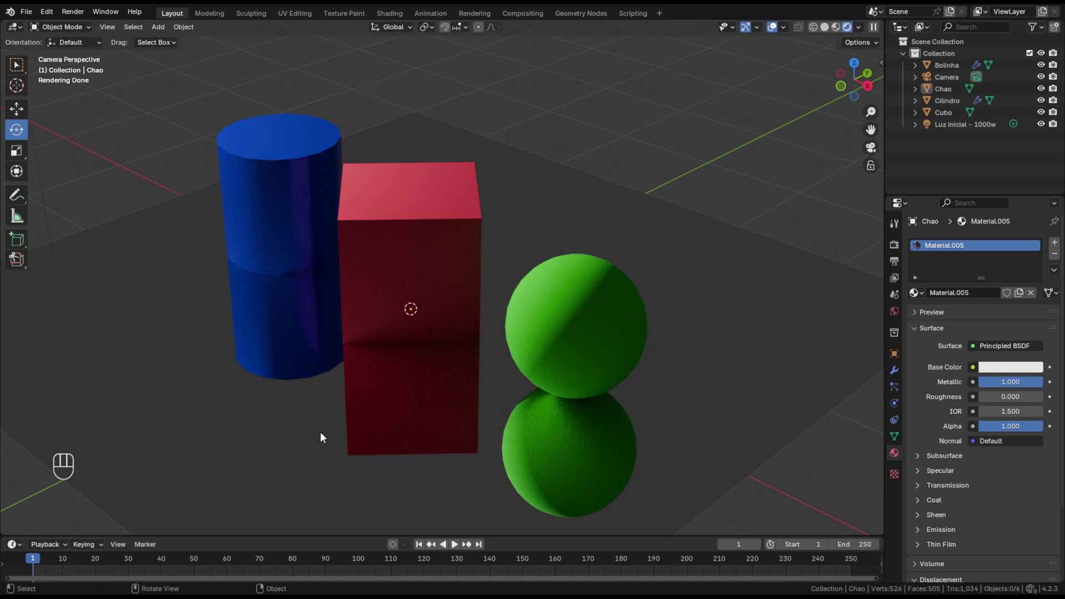
click(242, 405)
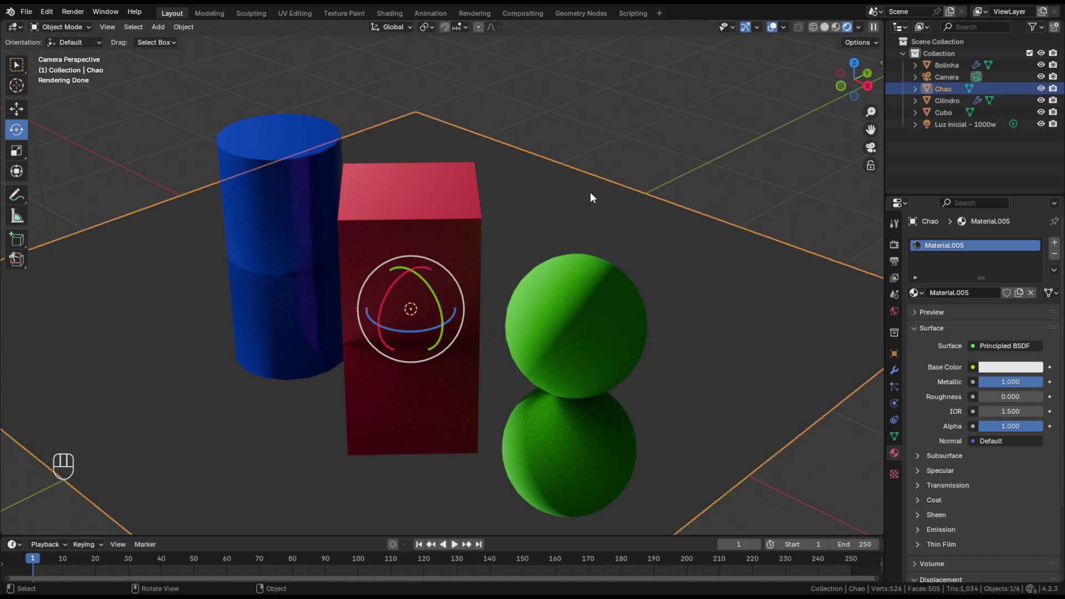
click(620, 142)
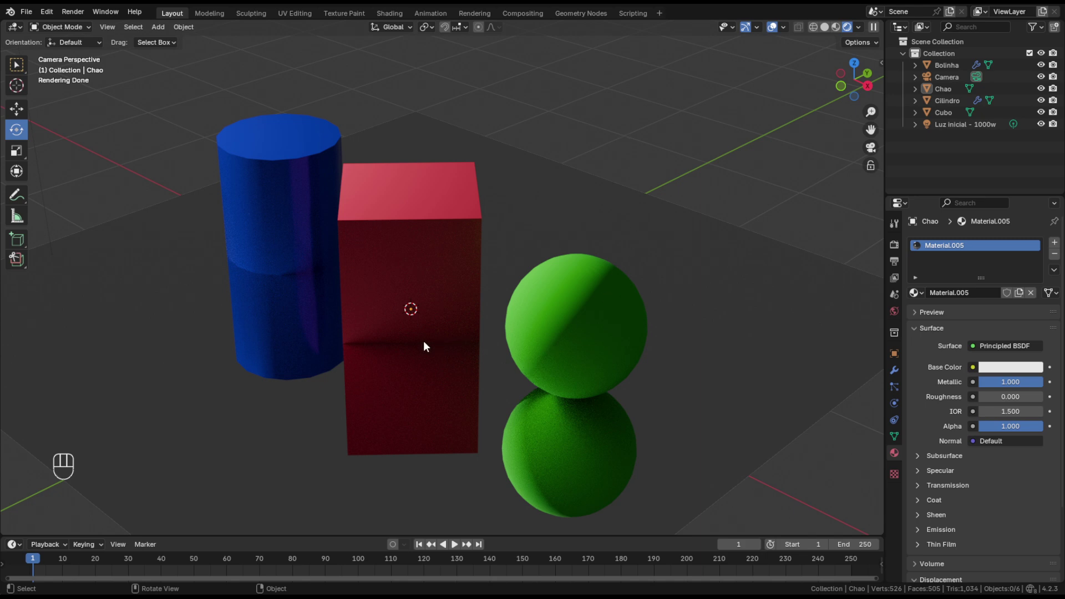
Step: Blur the floor's mirror reflections by setting its material's Roughness to about 0.145
key(KP_0)
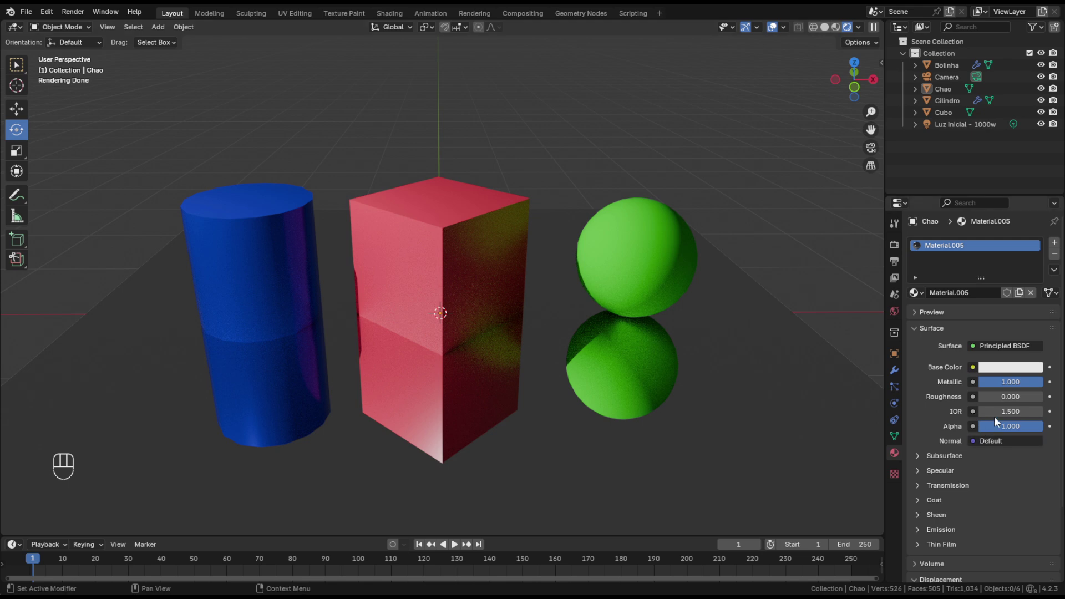
click(980, 399)
drag(980, 398, 988, 401)
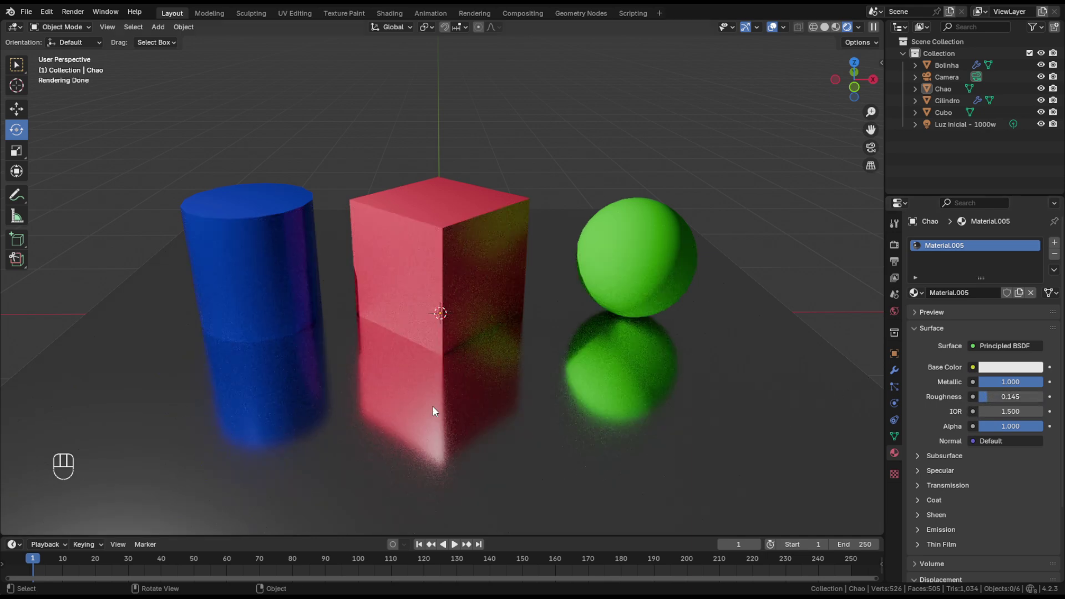